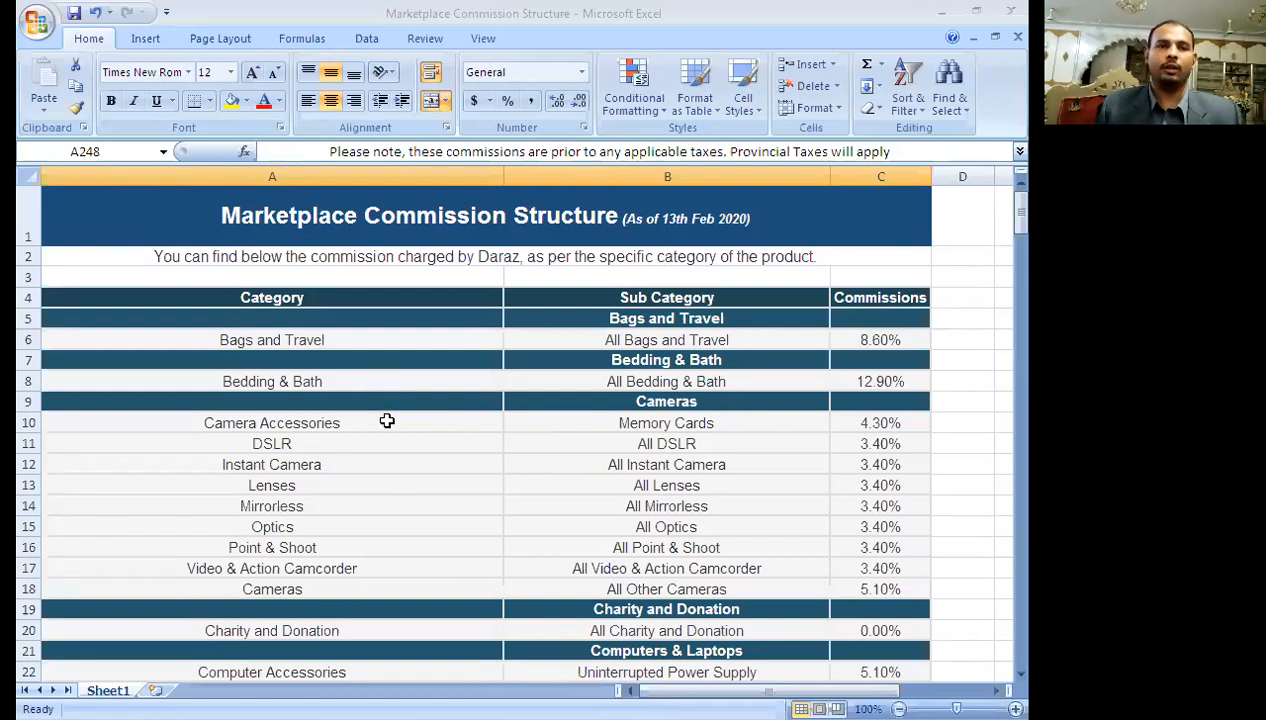
- Review the commission rates for the categories from Bags and Travel through Computers & Laptops, including the Memory Cards subcategory
click(384, 485)
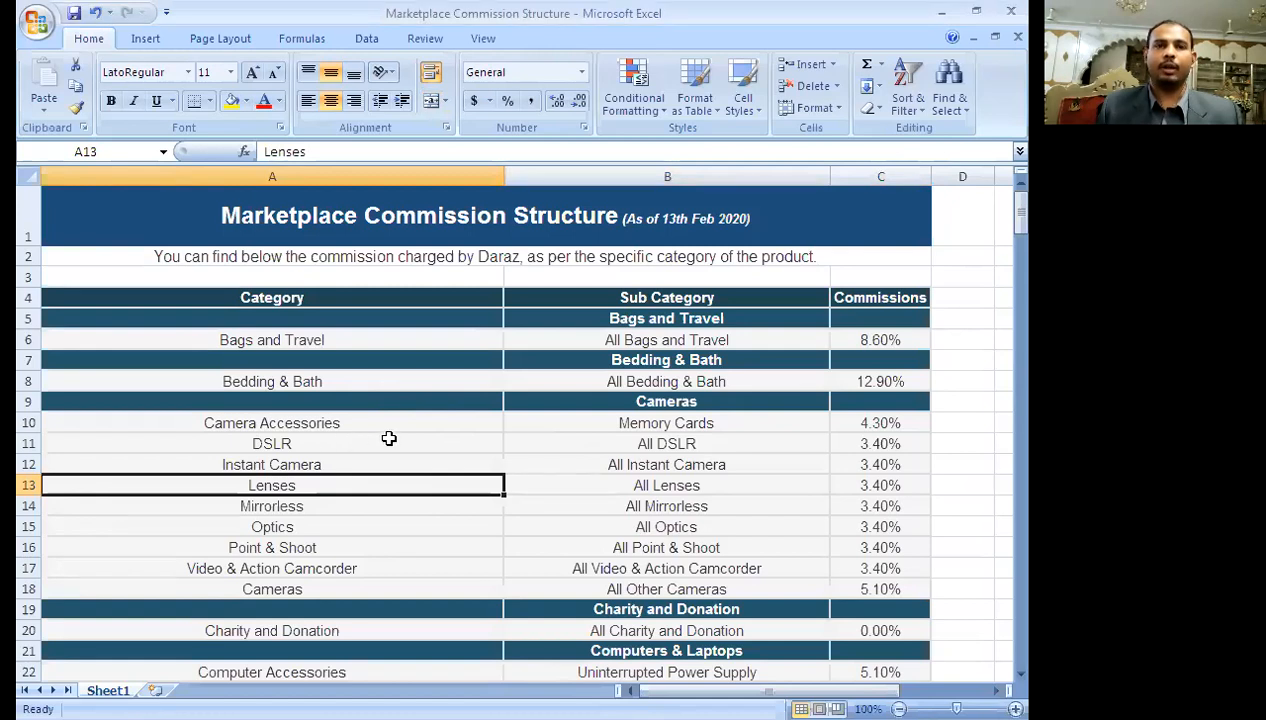
scroll(389, 458, down, 1)
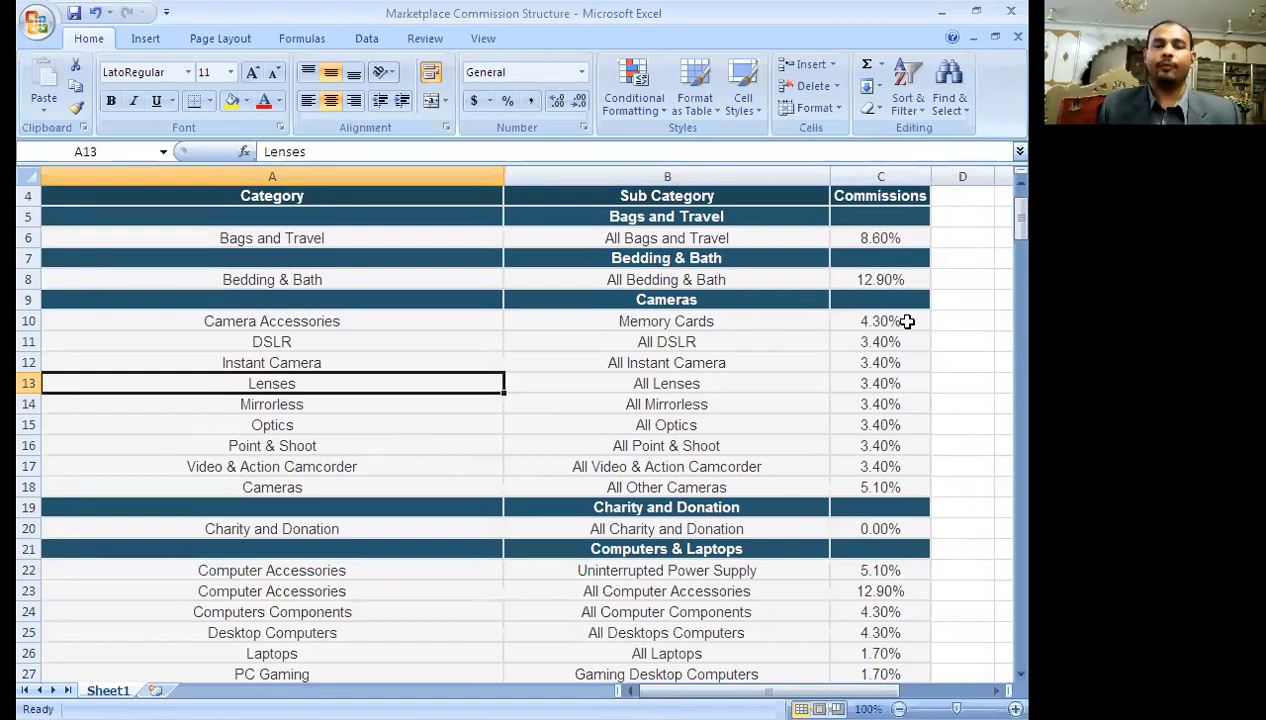
click(667, 321)
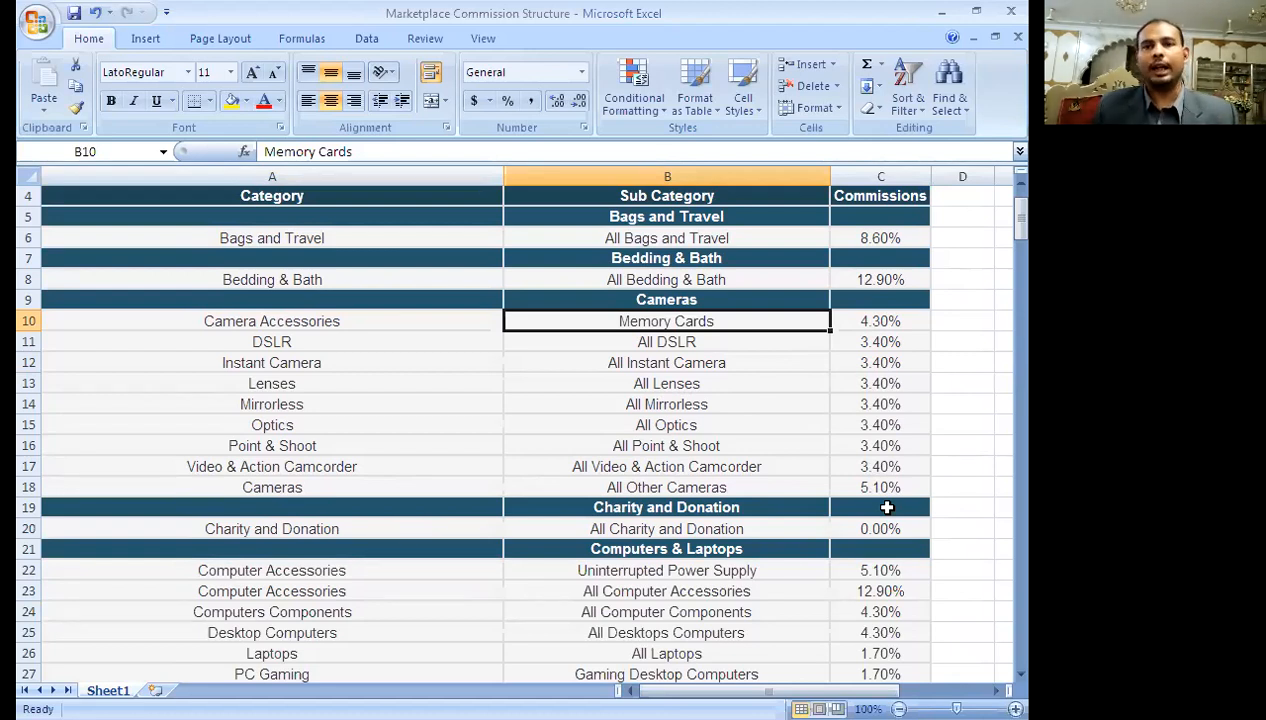
scroll(846, 484, down, 2)
scroll(846, 484, down, 2)
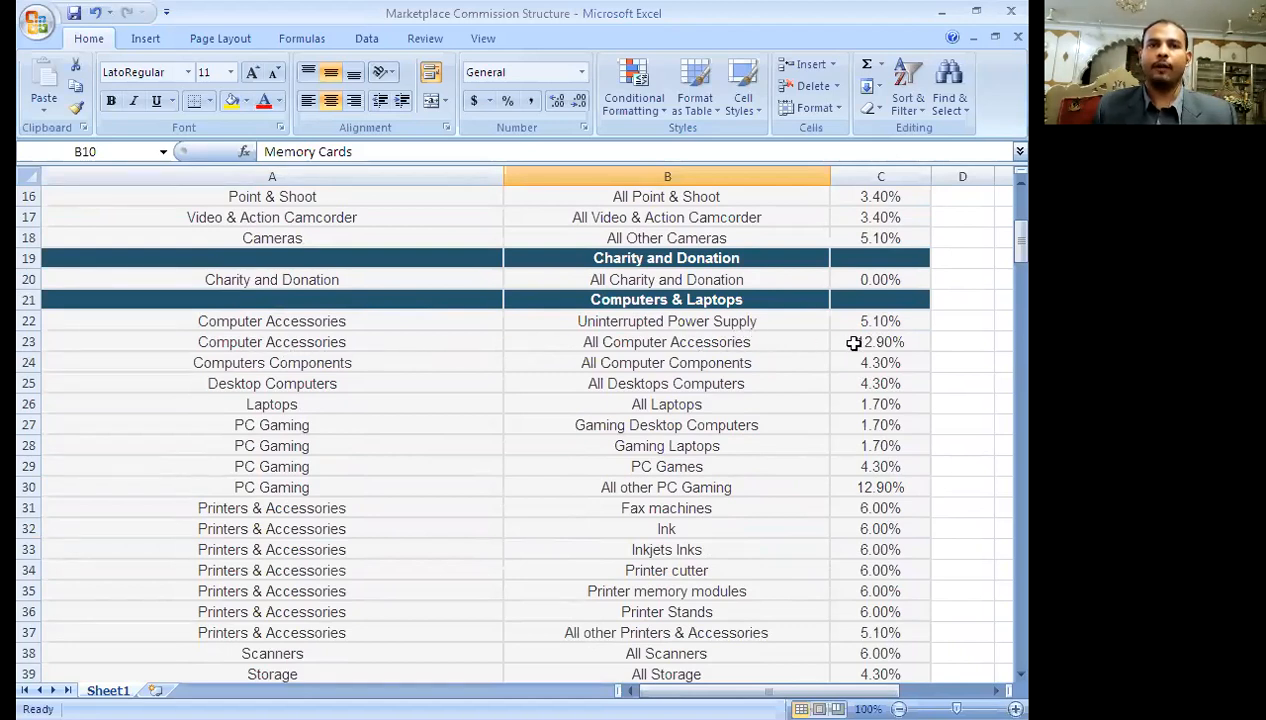
scroll(762, 344, down, 1)
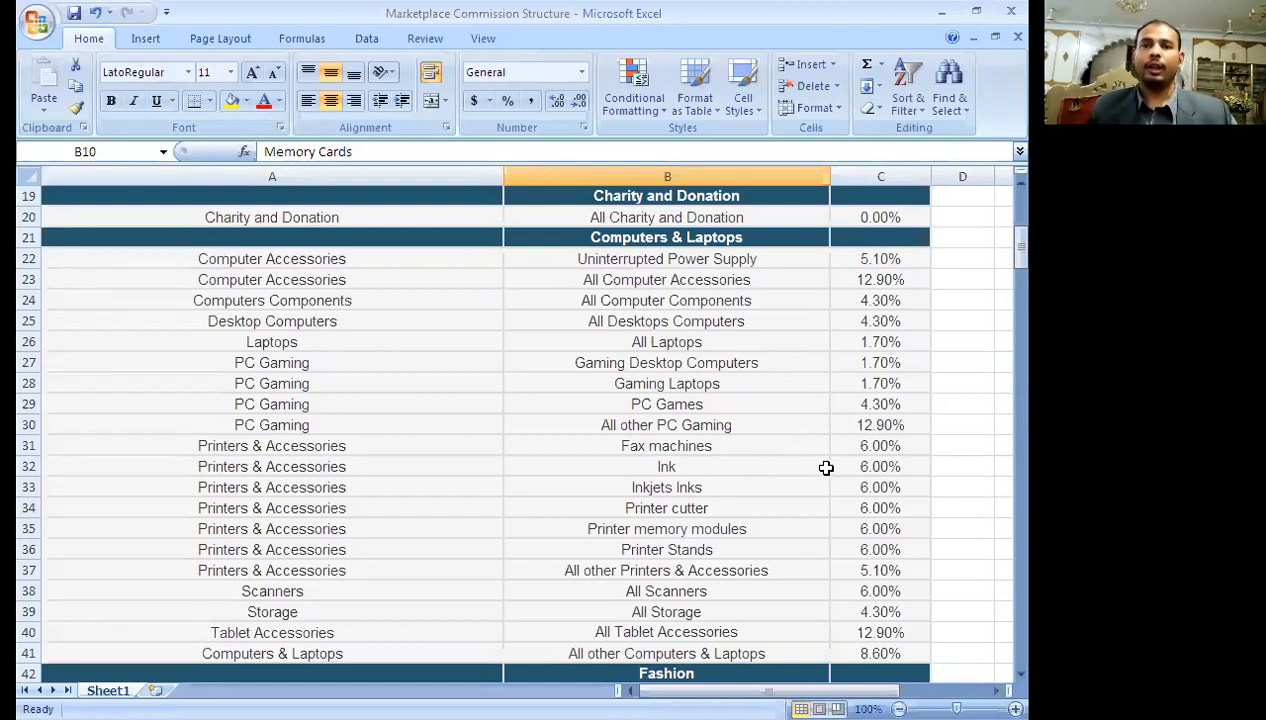
scroll(826, 468, down, 1)
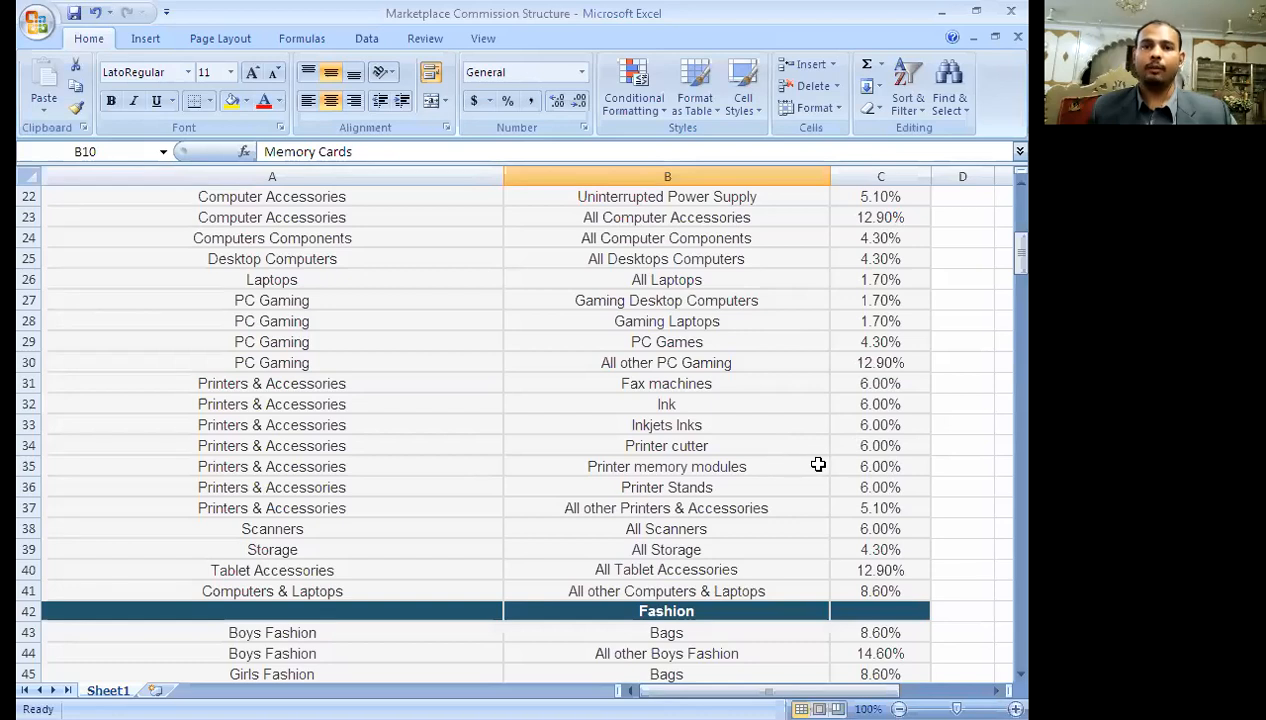
scroll(820, 465, down, 1)
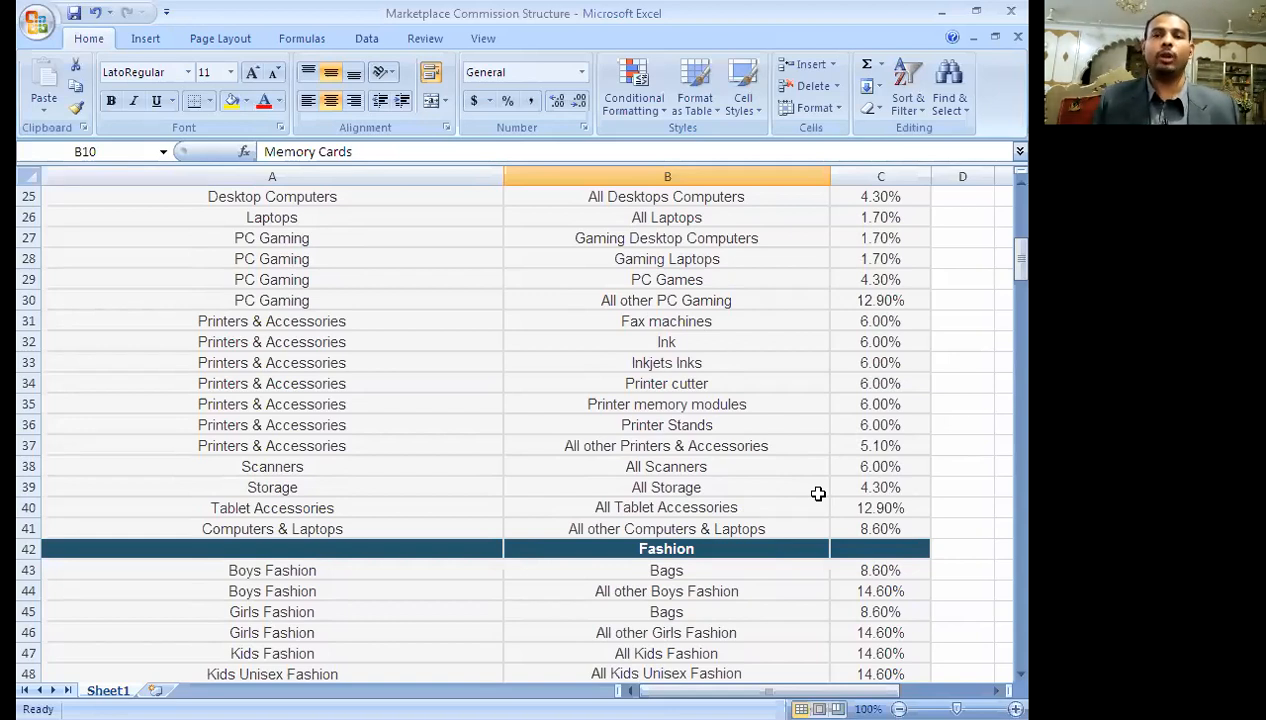
scroll(818, 493, down, 1)
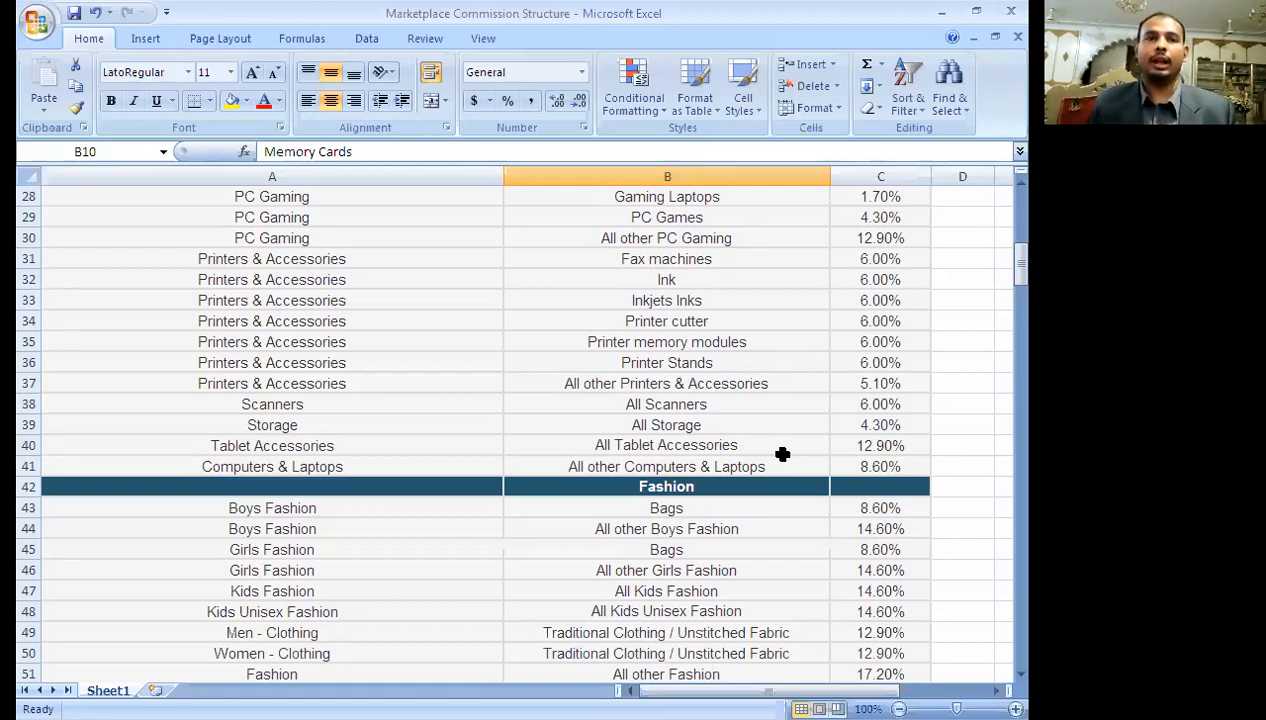
scroll(772, 464, up, 3)
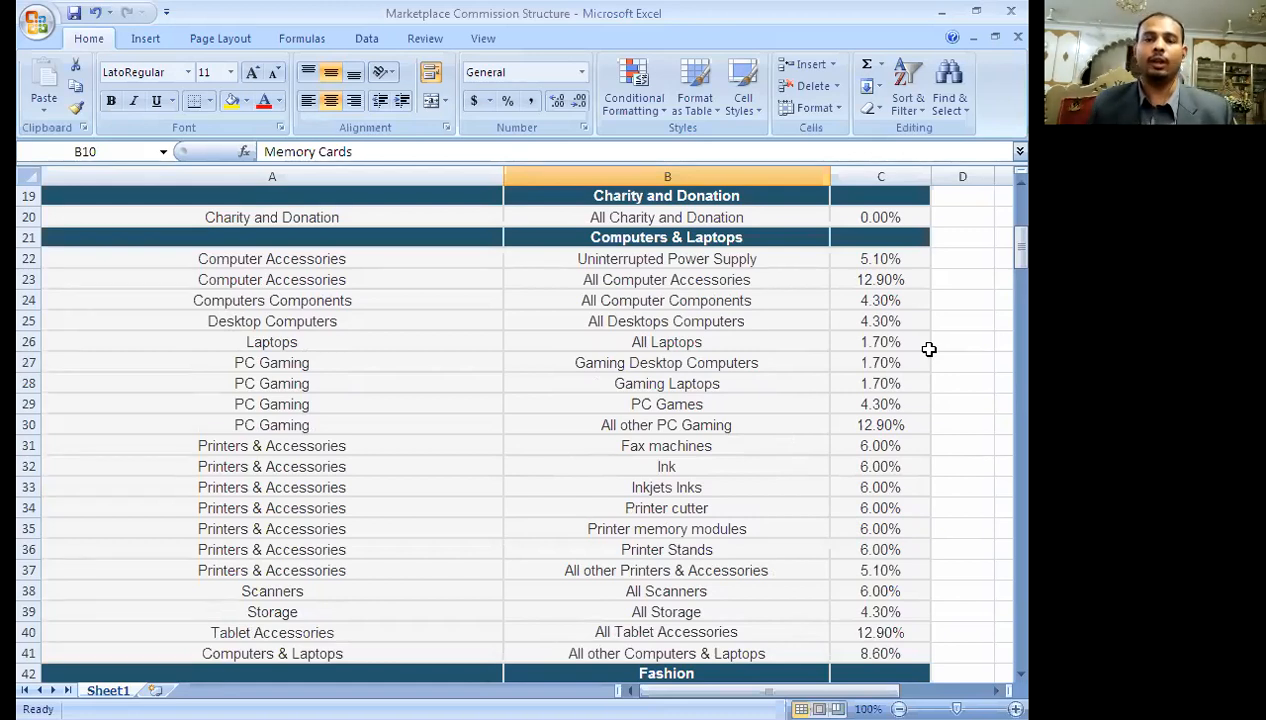
scroll(831, 601, down, 2)
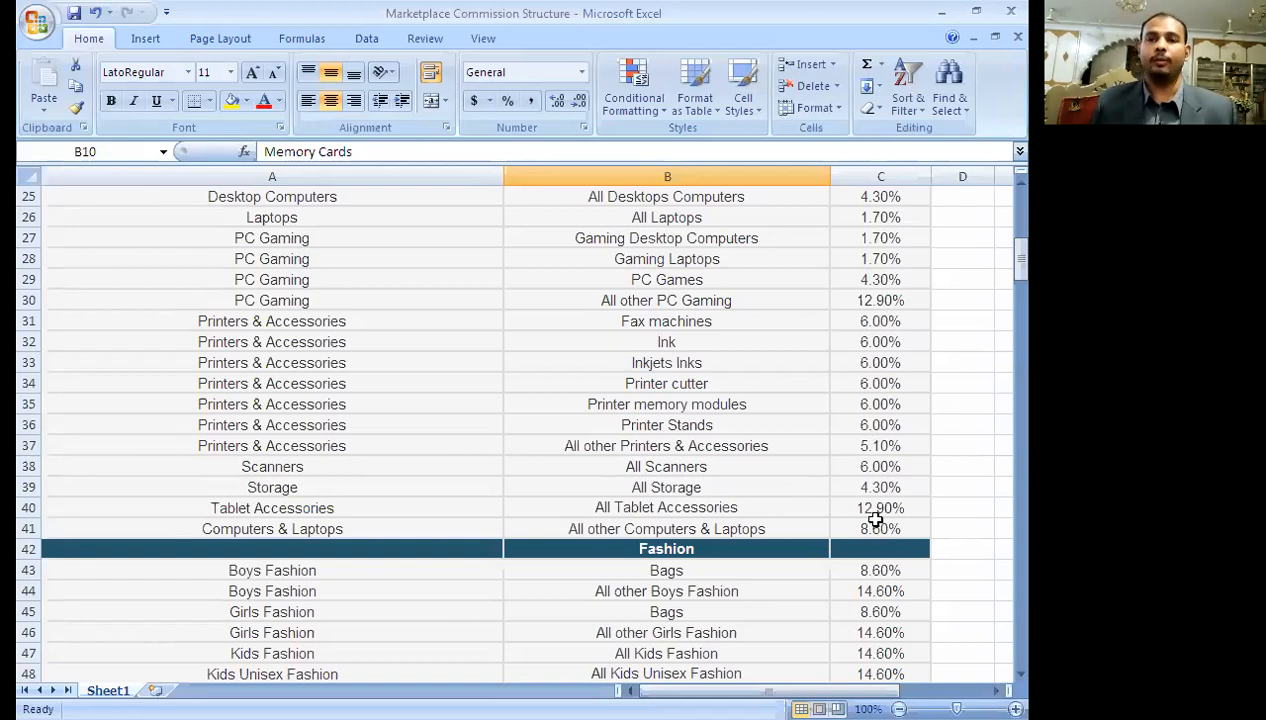
- Examine the commission rates listed for Fashion, Furniture & Décor, Groceries, Health & Beauty, and Home & Living
scroll(872, 515, down, 2)
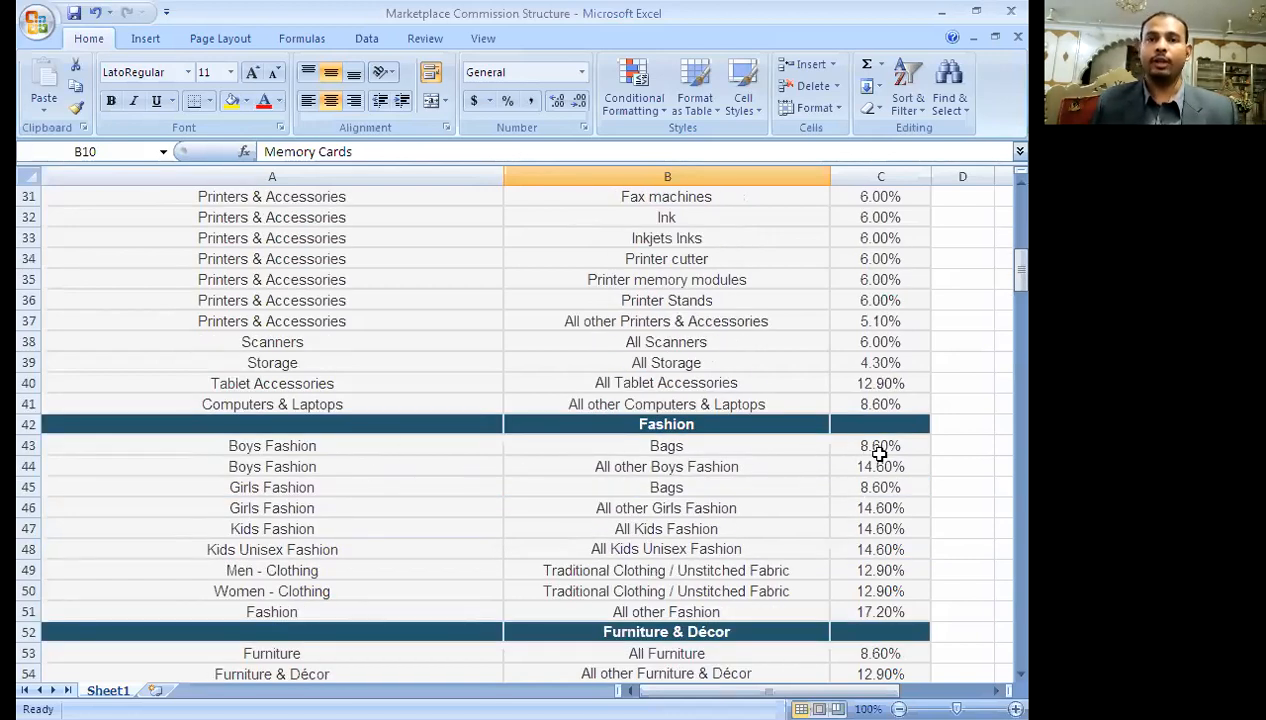
scroll(879, 455, down, 1)
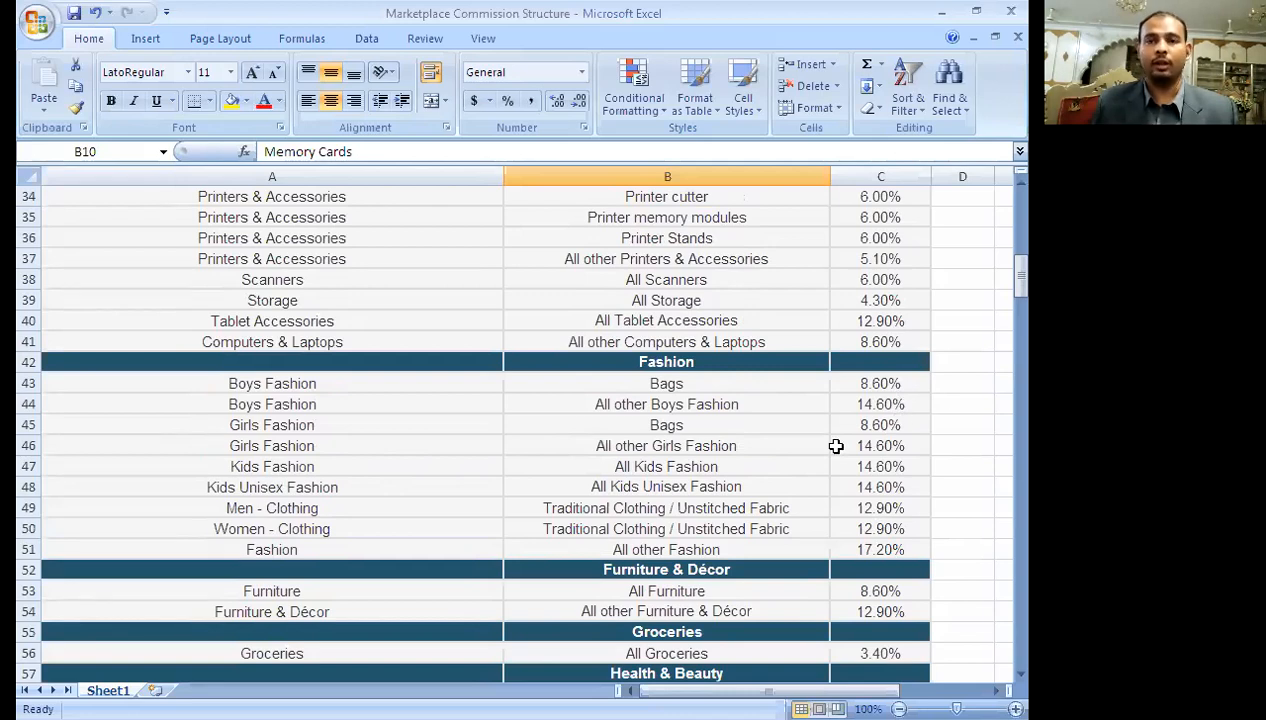
scroll(879, 433, down, 1)
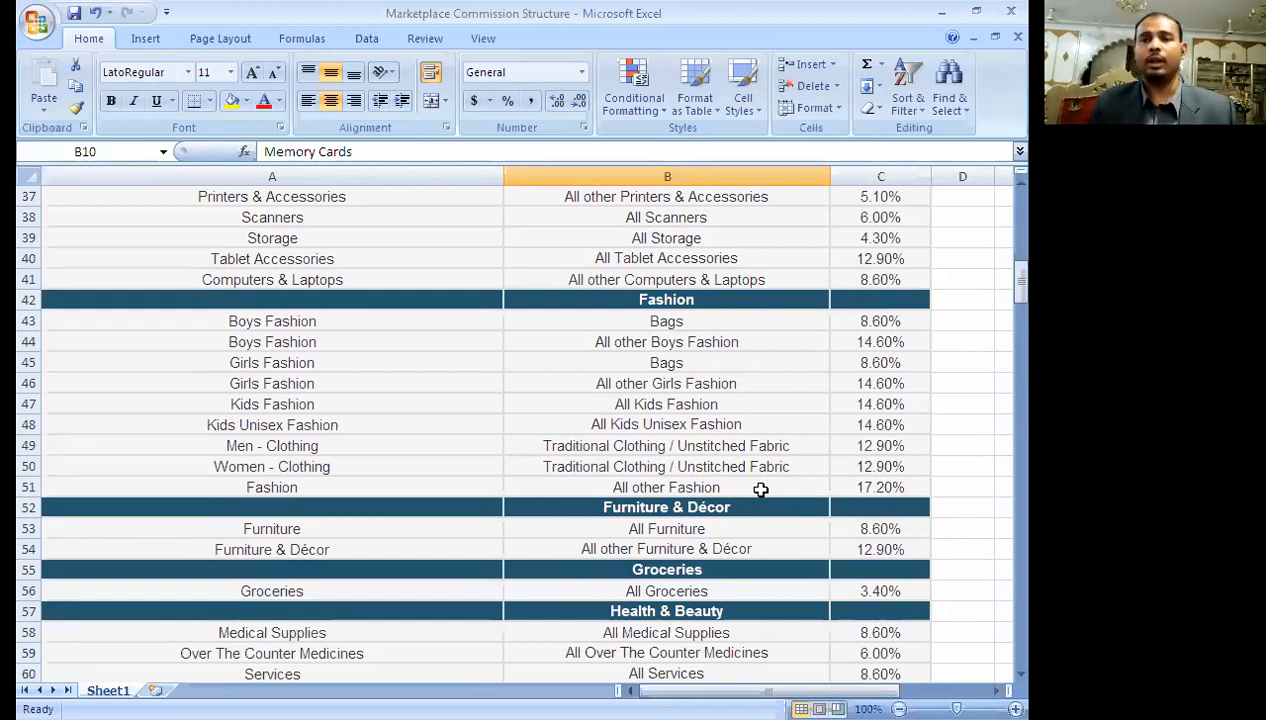
scroll(761, 489, down, 1)
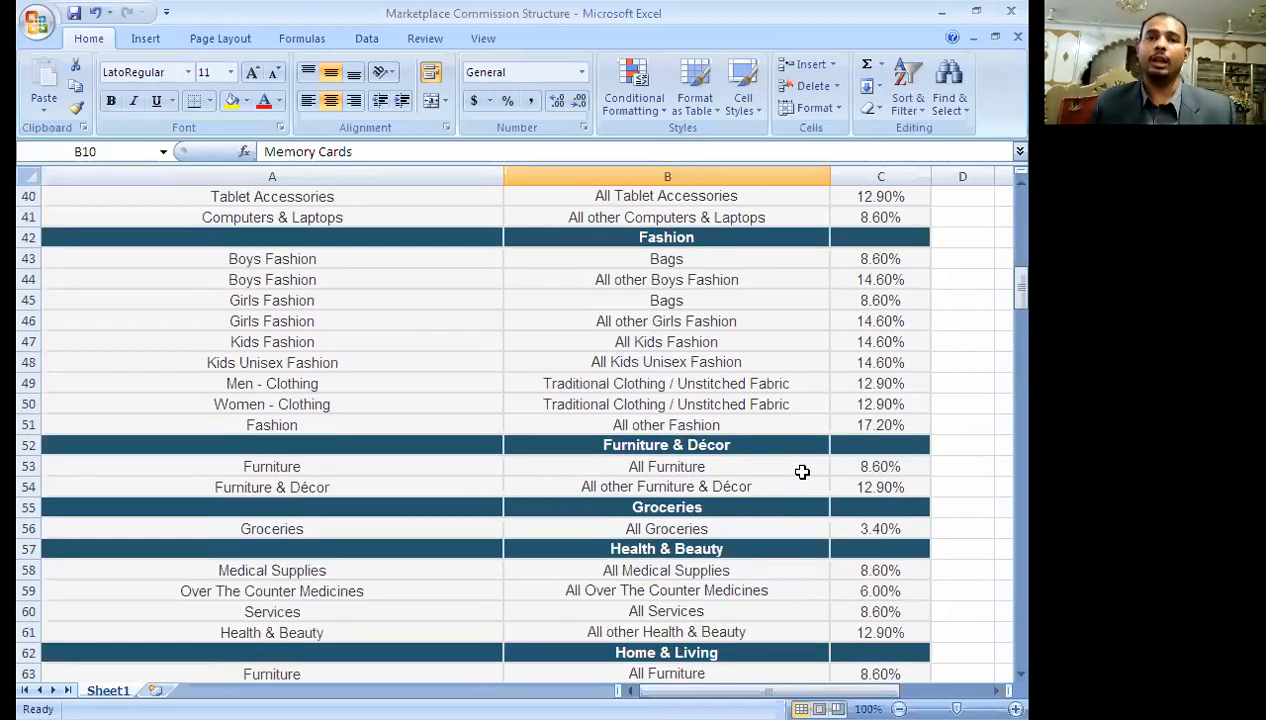
scroll(800, 472, down, 1)
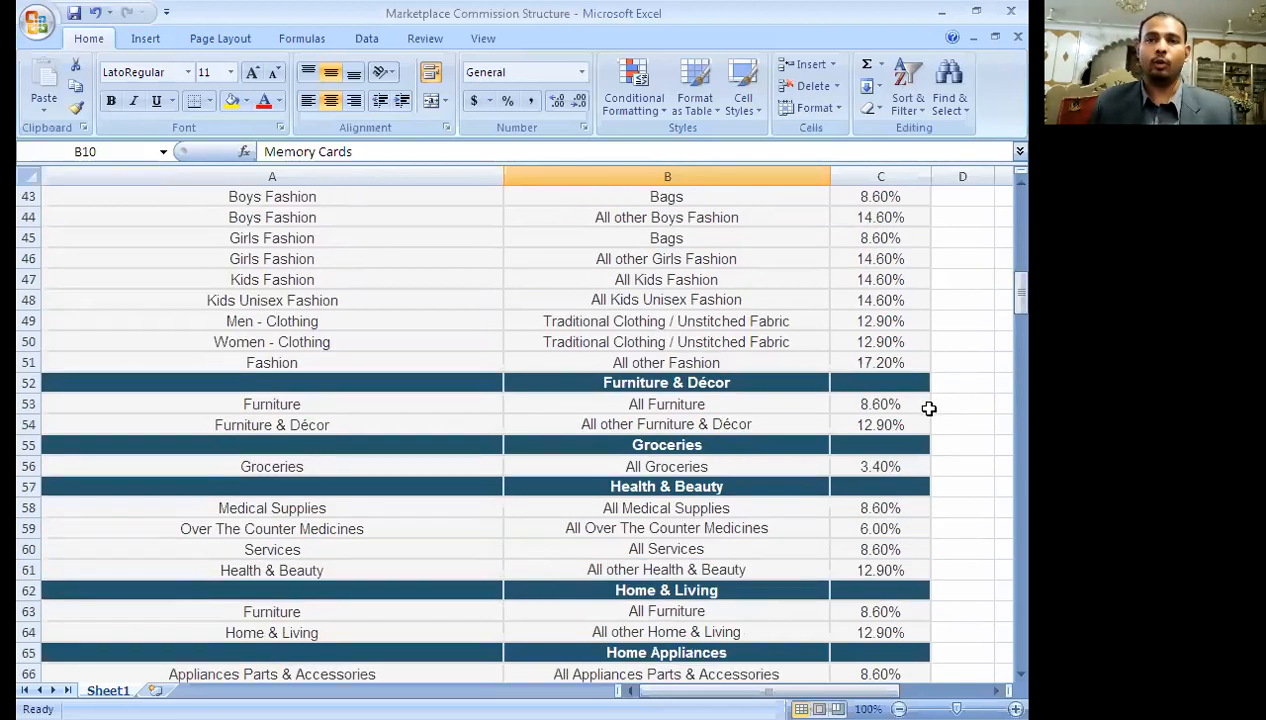
scroll(929, 408, down, 1)
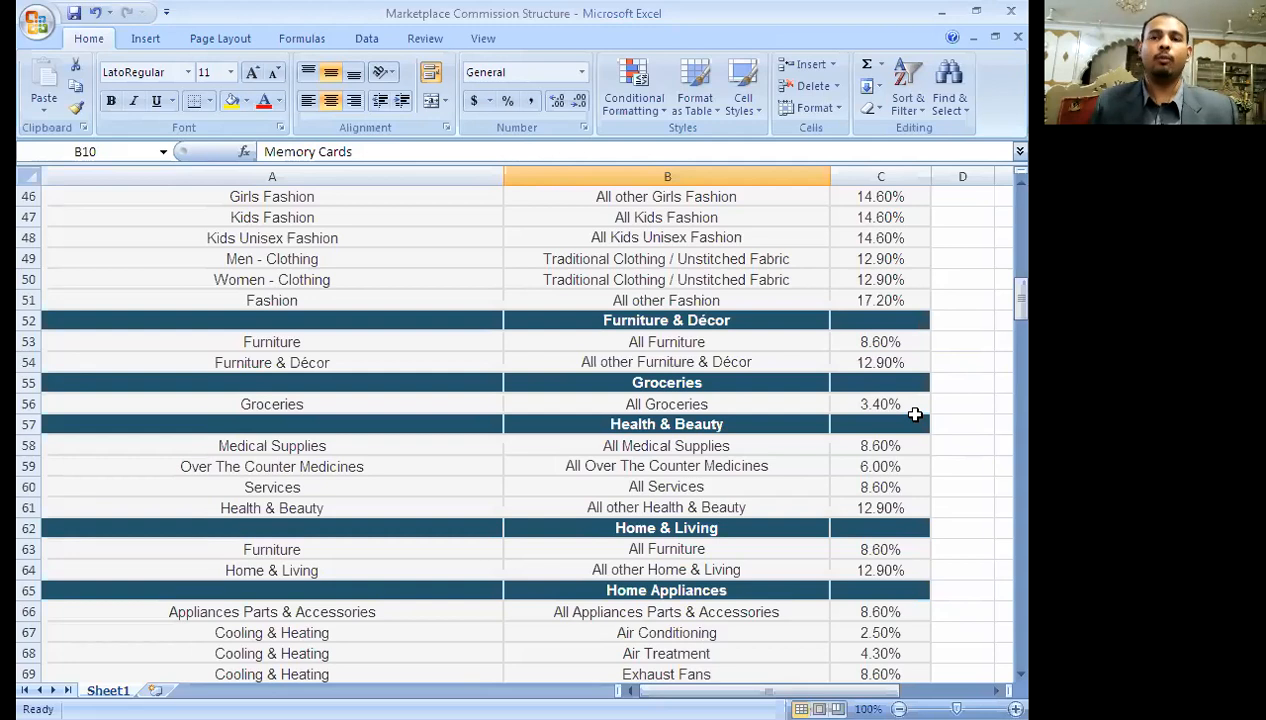
scroll(915, 420, down, 1)
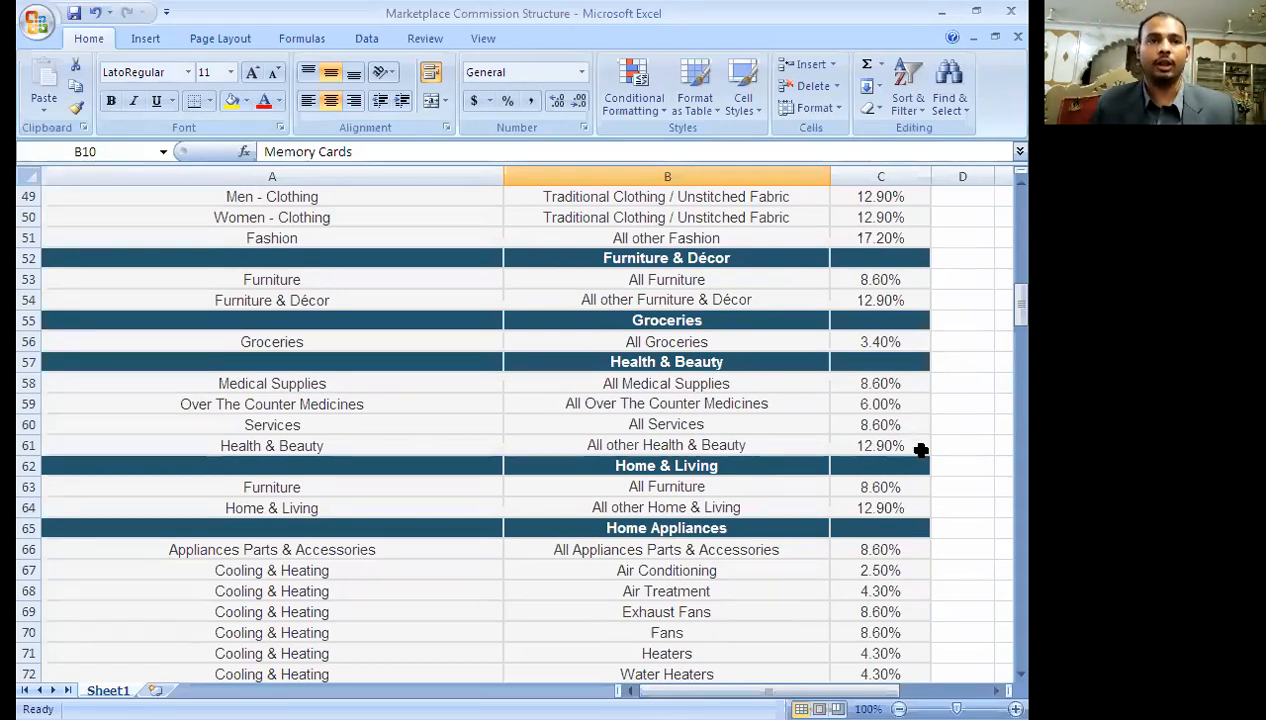
scroll(920, 440, down, 1)
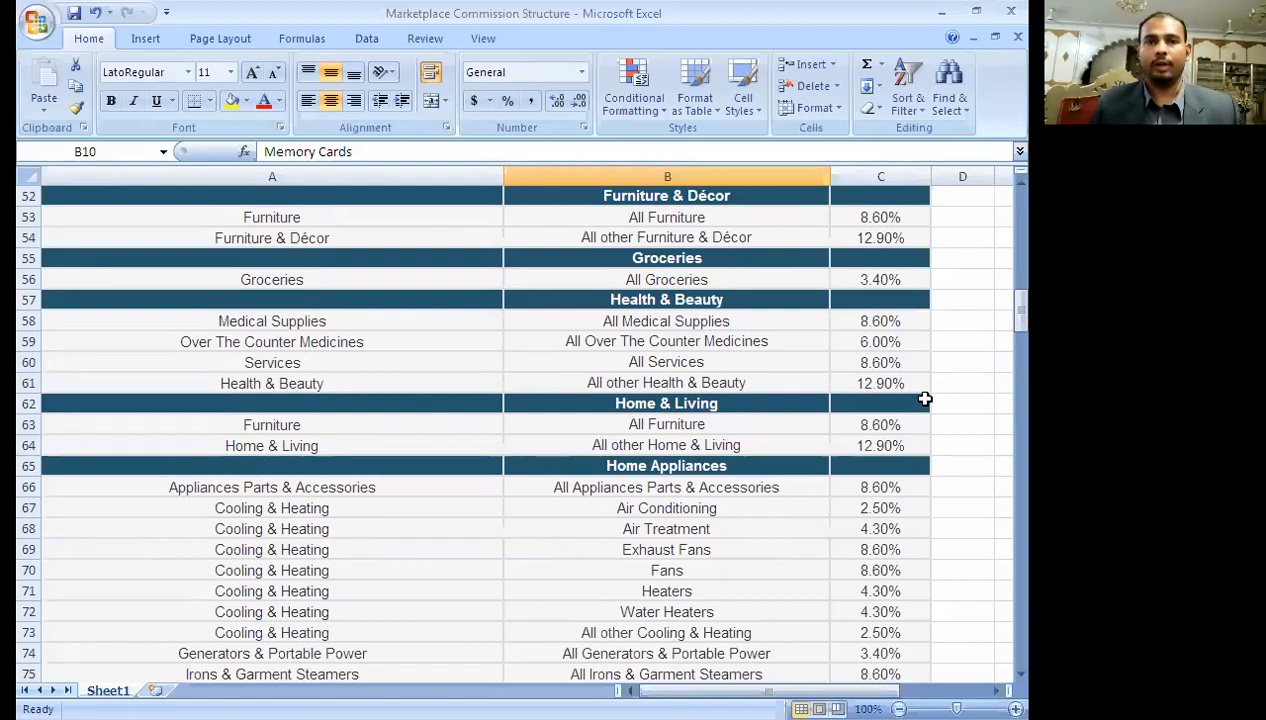
scroll(925, 405, down, 1)
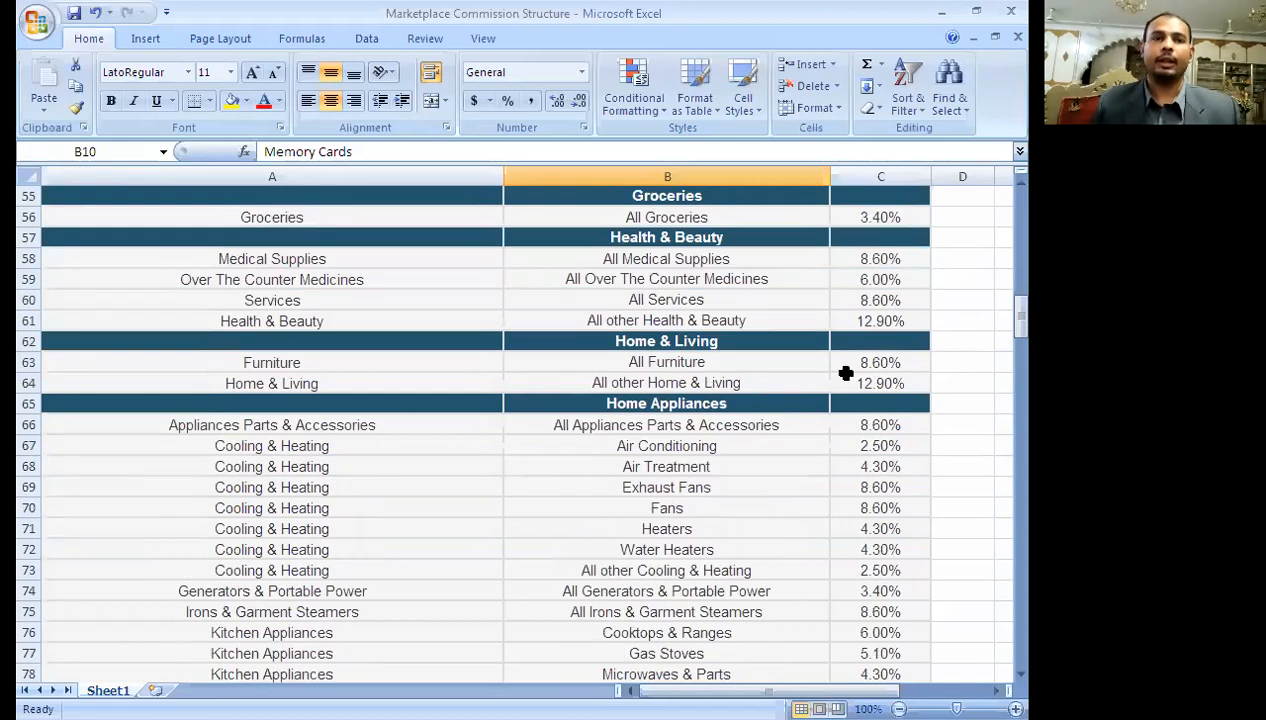
- Look through the Home Appliances commission rates, from cooling and heating to kitchen, large and small kitchen appliances
scroll(778, 415, down, 1)
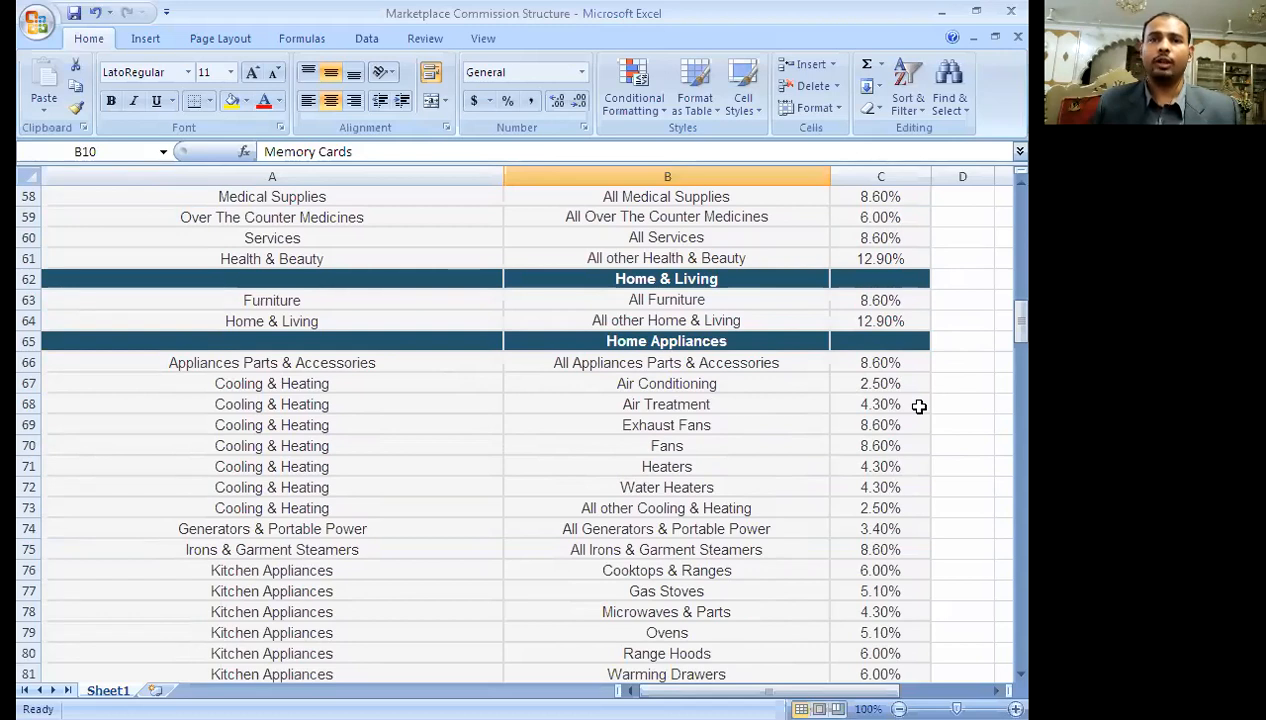
scroll(918, 410, down, 2)
scroll(853, 400, down, 2)
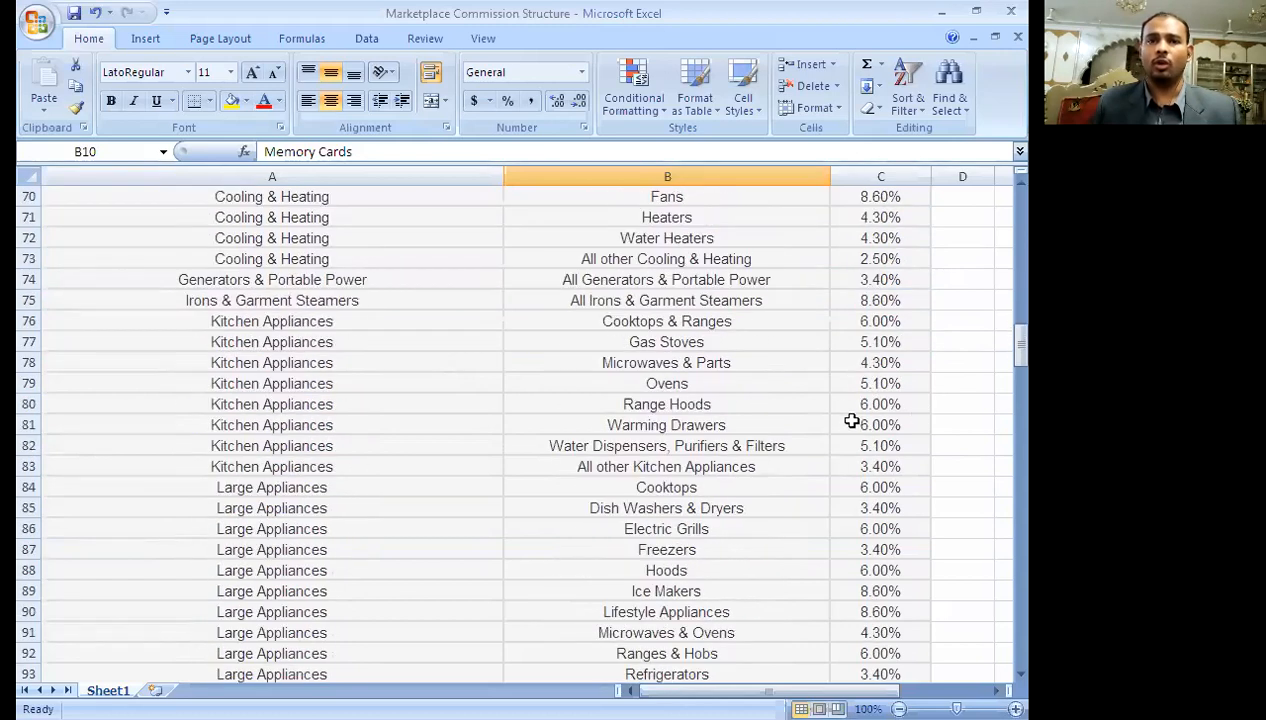
scroll(851, 421, down, 2)
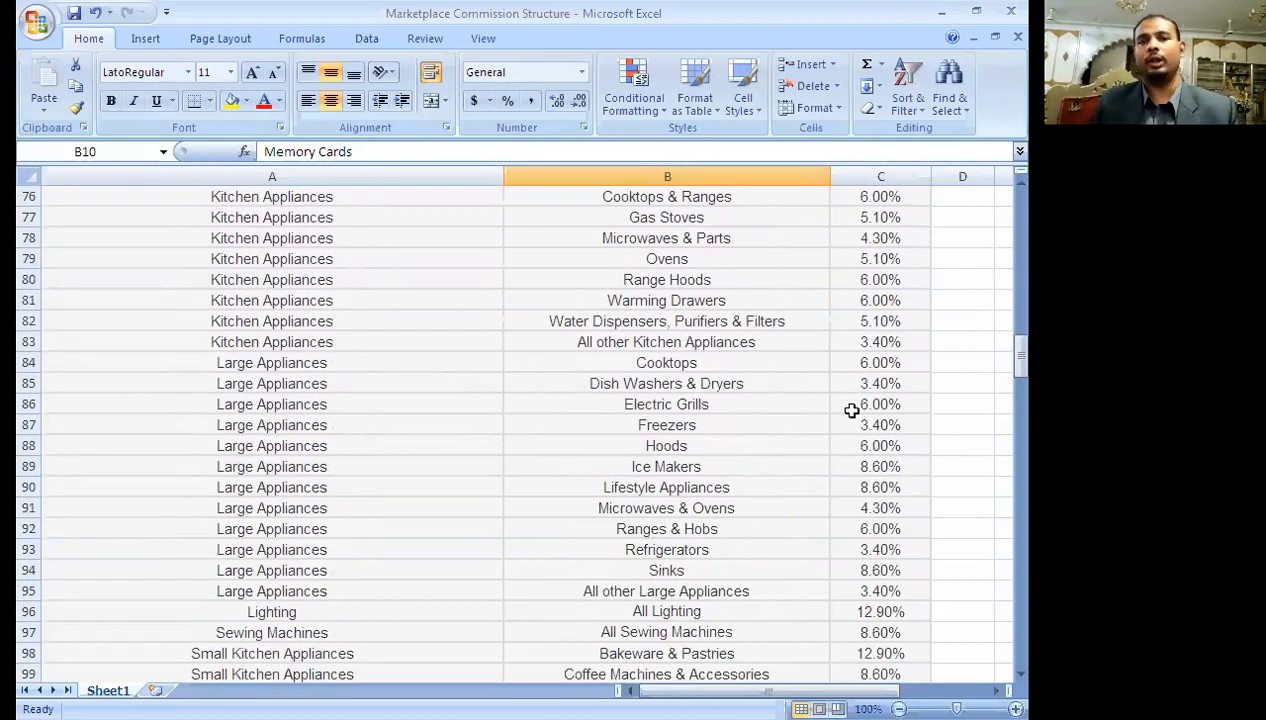
scroll(963, 446, down, 2)
scroll(963, 446, down, 1)
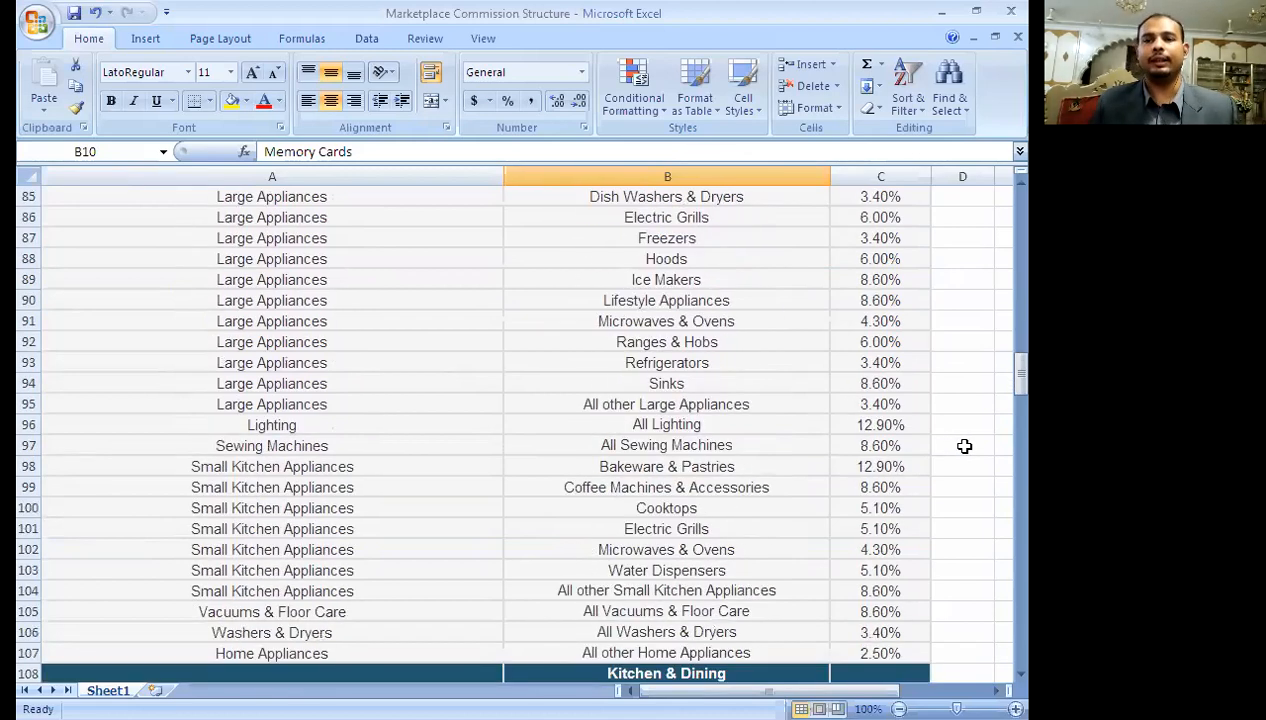
scroll(963, 446, down, 3)
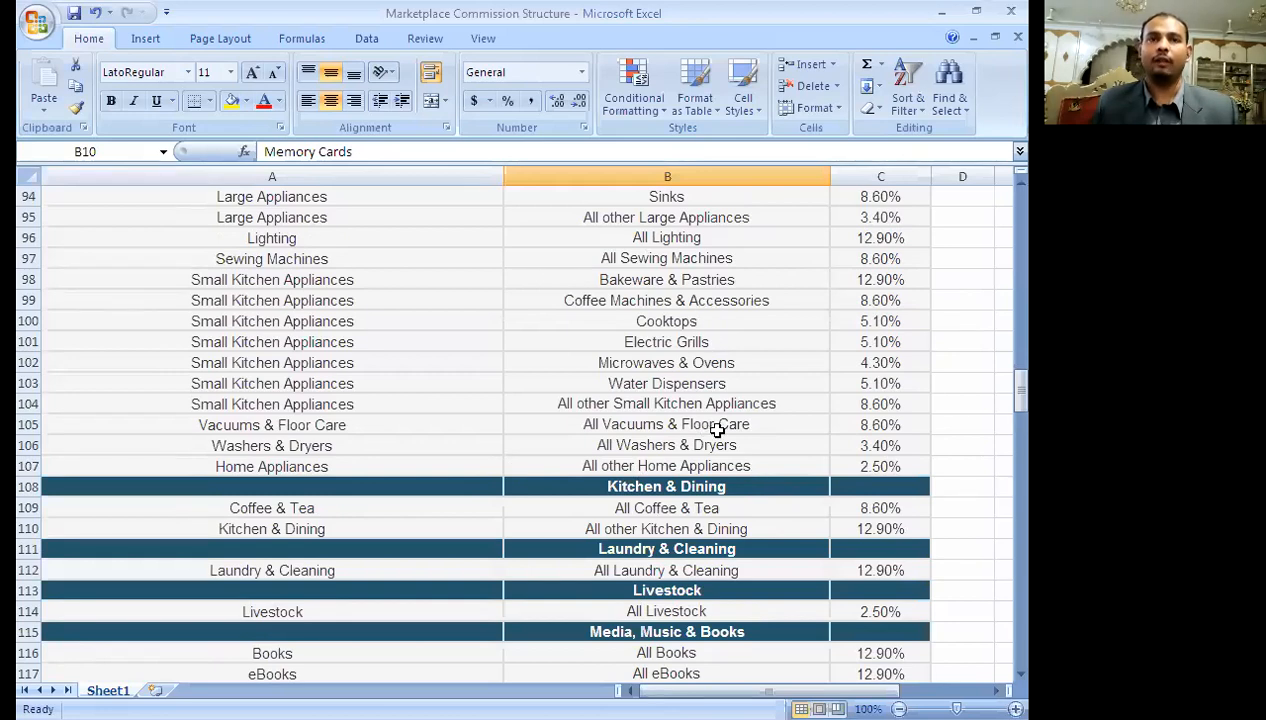
- Compare the commission rates for the categories from Kitchen & Dining through Mother & Baby, up to the start of Motors
scroll(717, 428, down, 1)
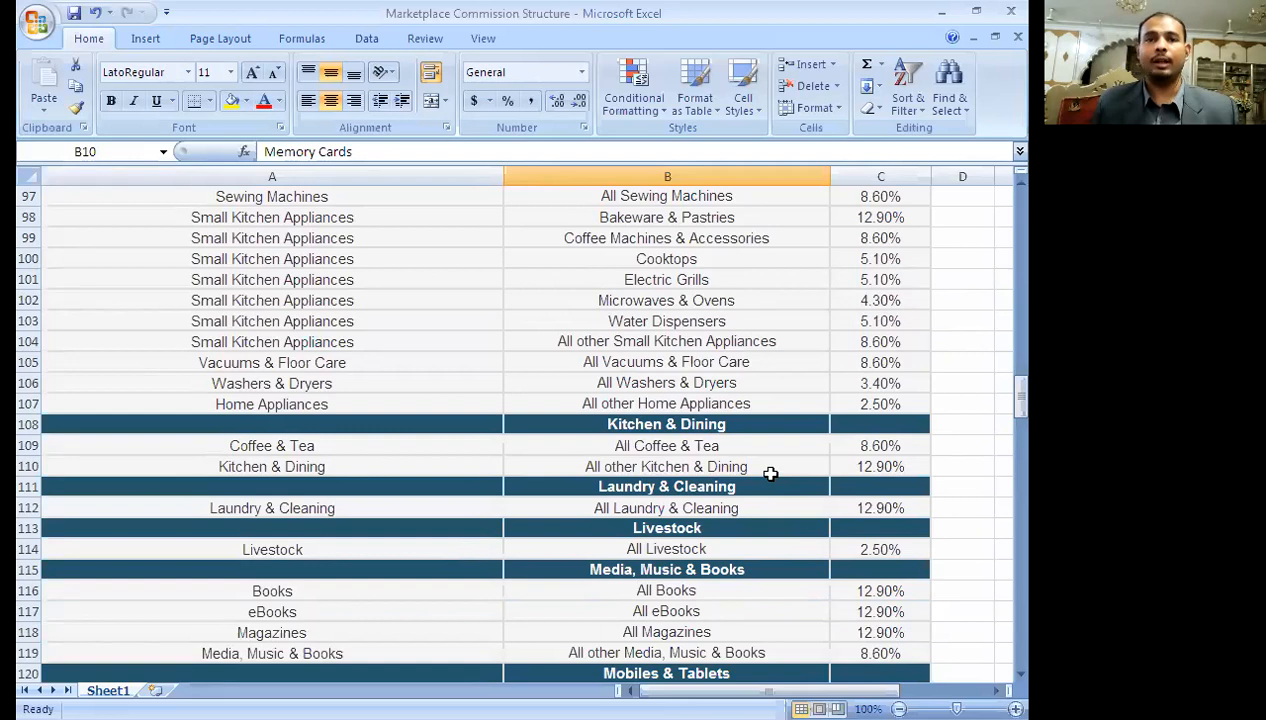
scroll(770, 473, down, 1)
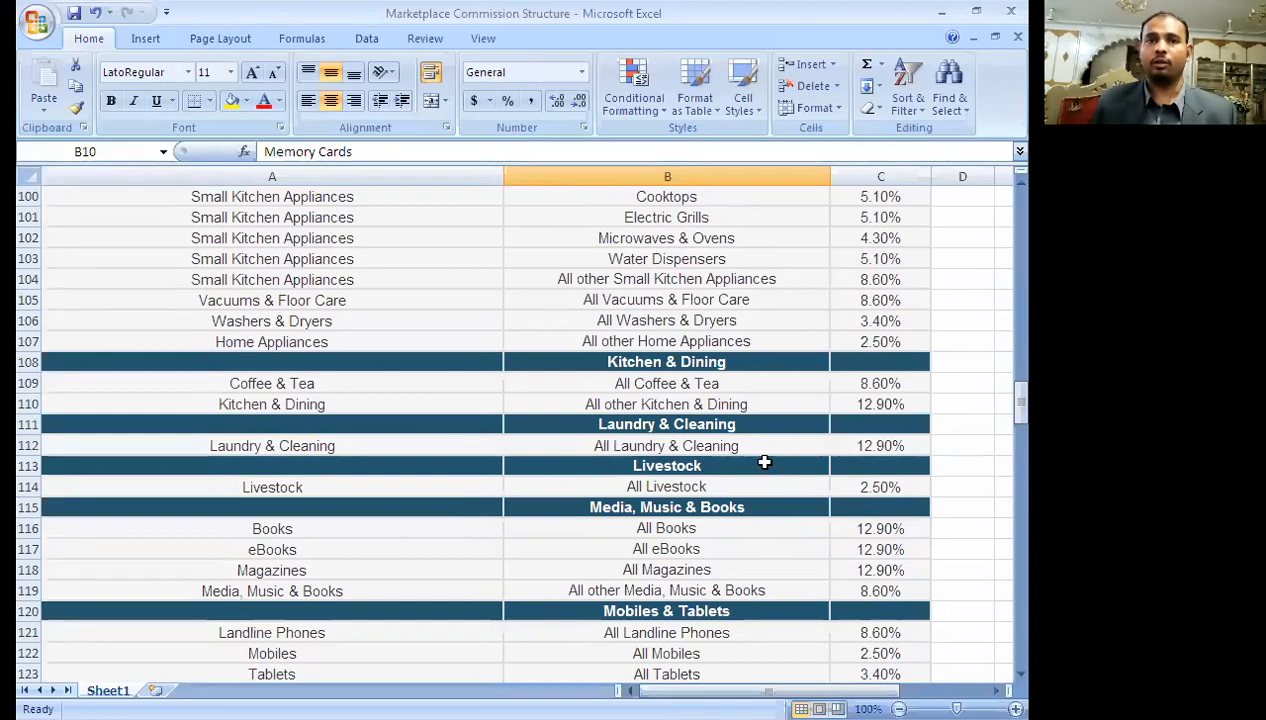
scroll(944, 454, down, 1)
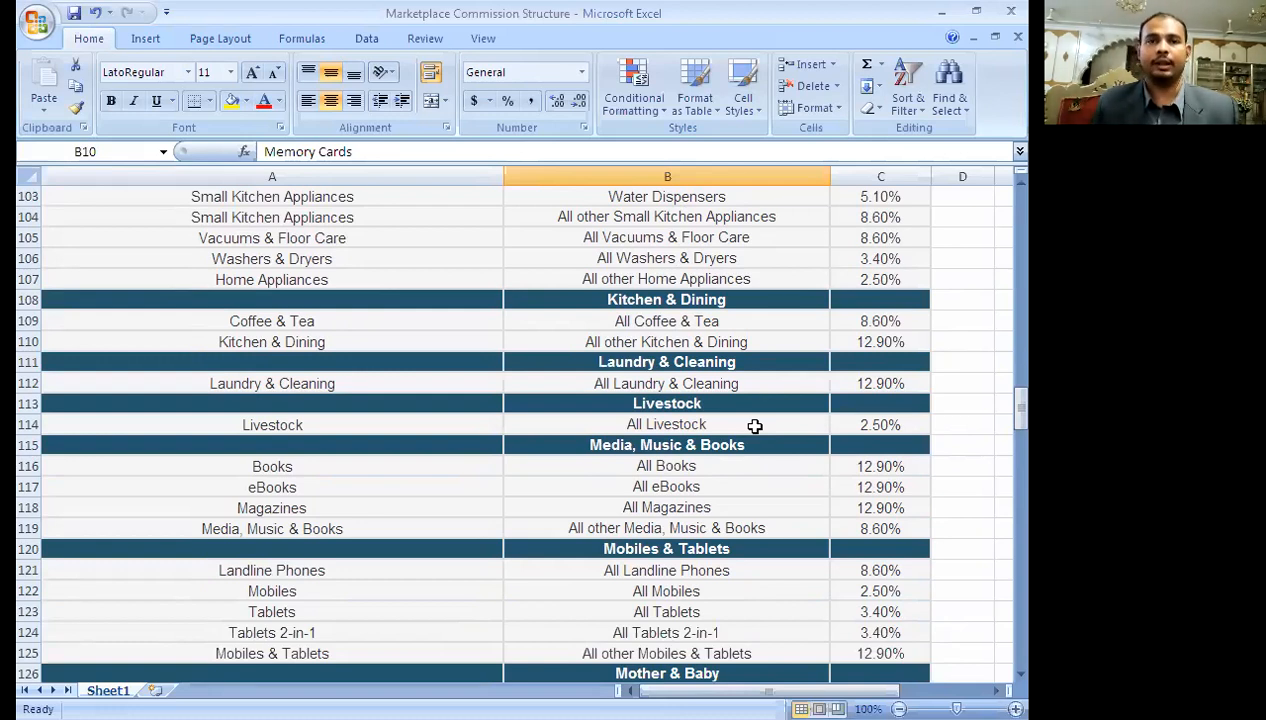
scroll(754, 435, down, 1)
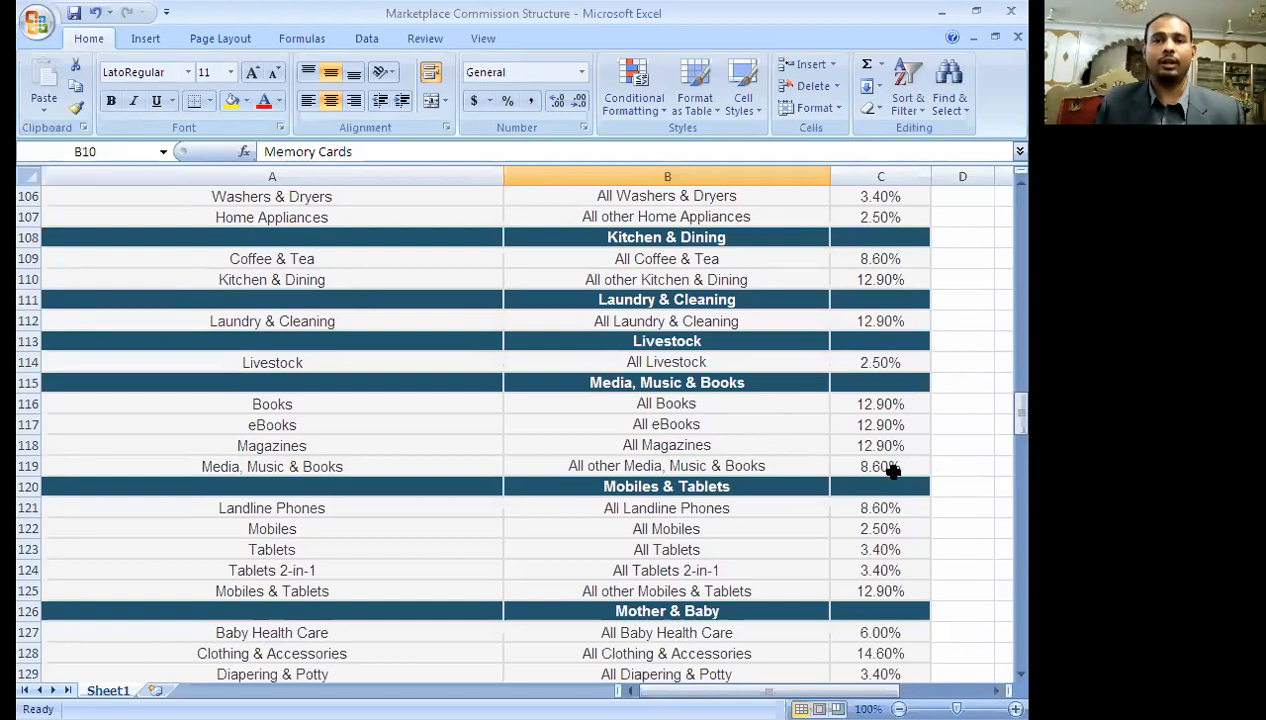
scroll(726, 470, down, 1)
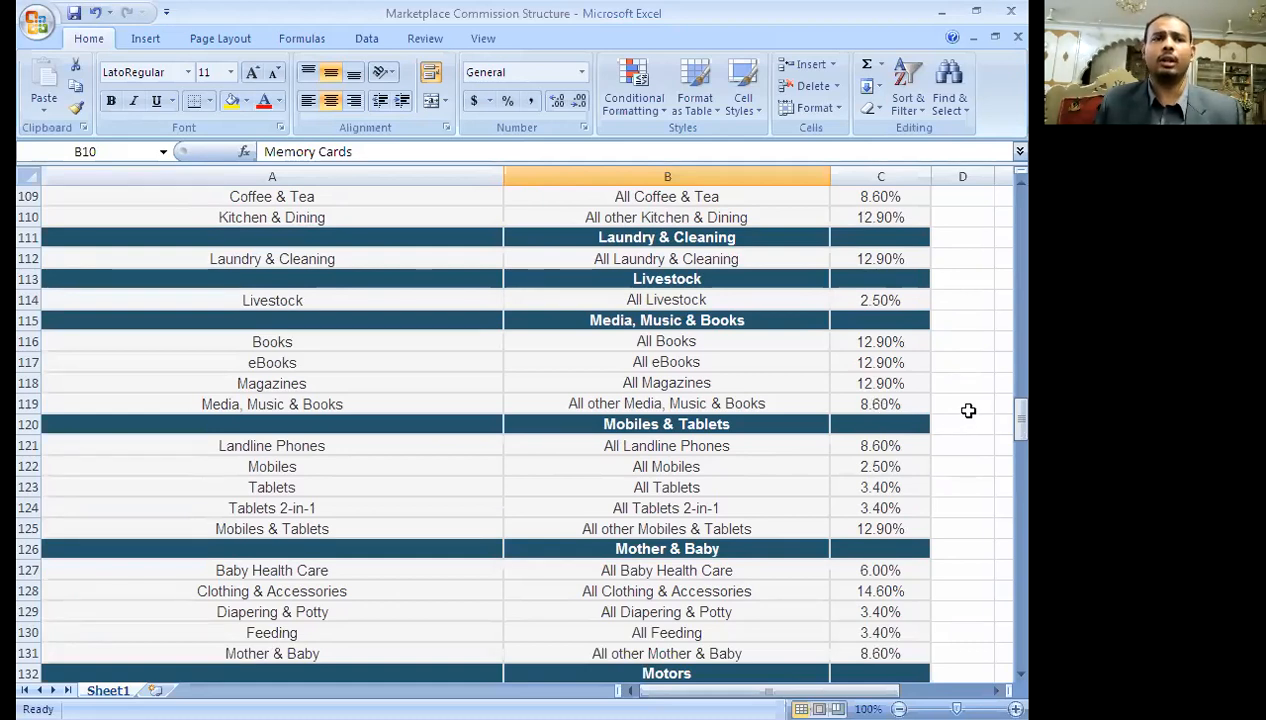
scroll(988, 464, down, 1)
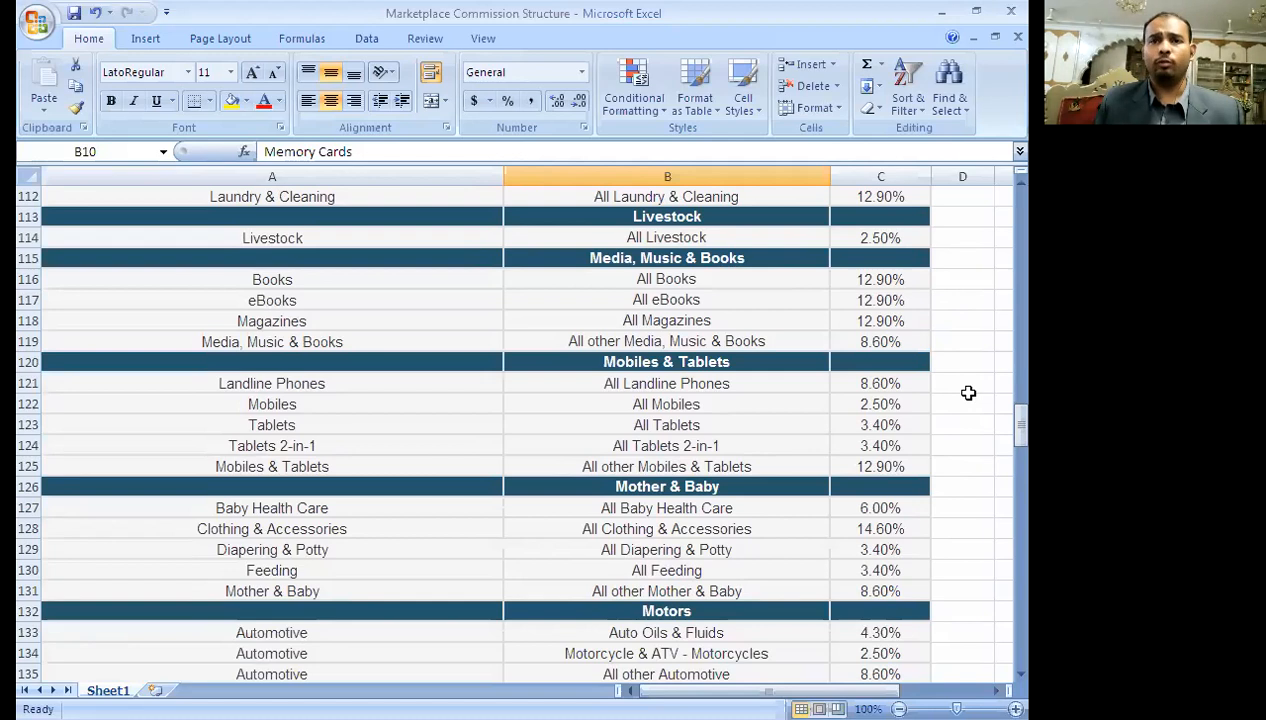
scroll(760, 452, down, 1)
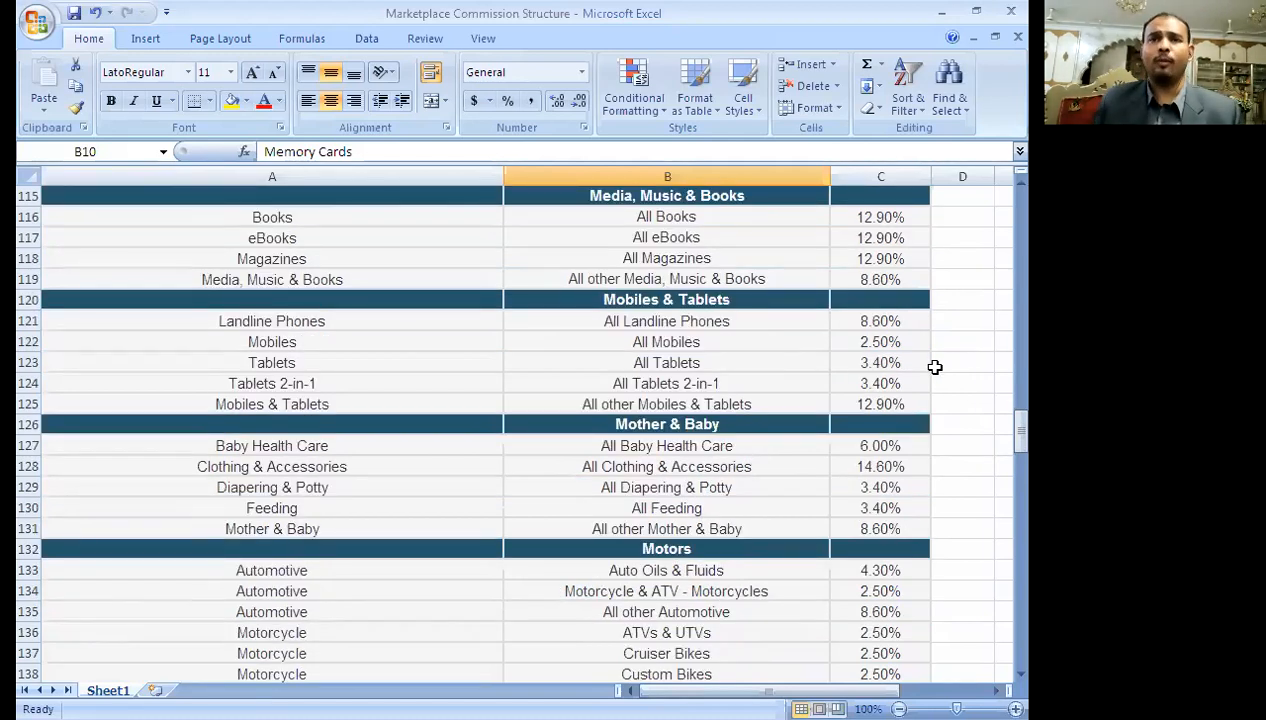
scroll(966, 203, up, 3)
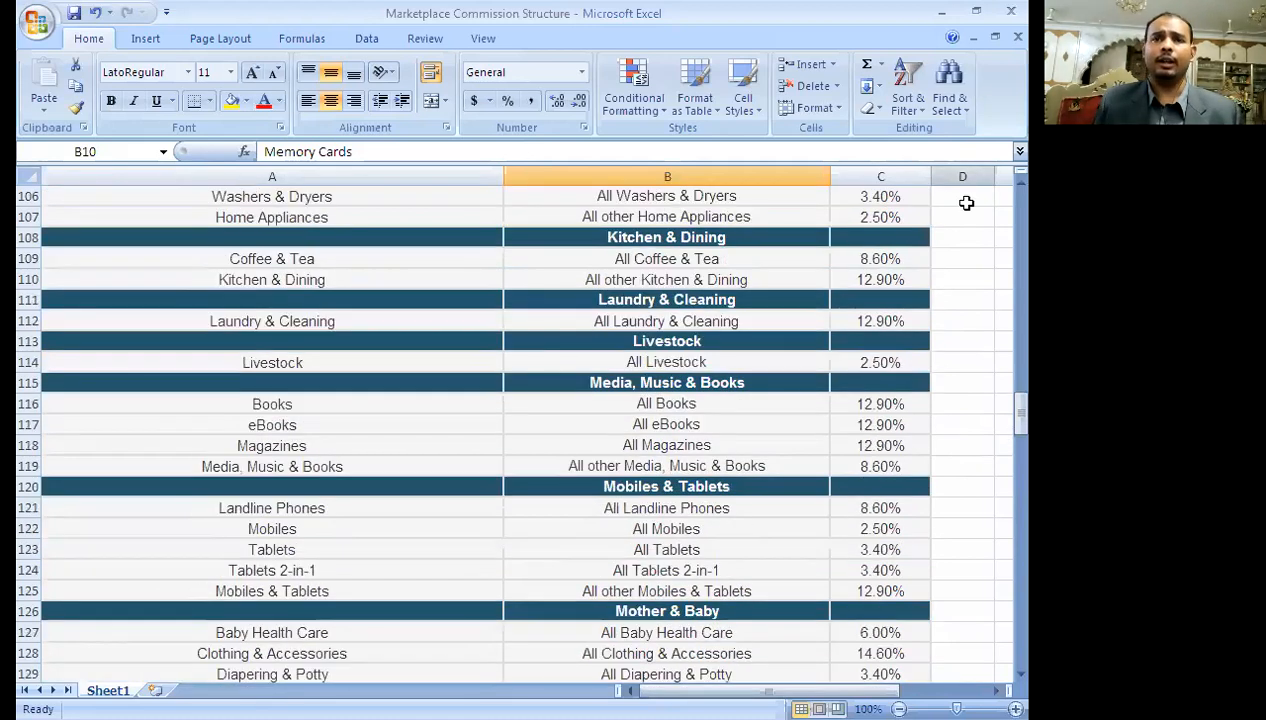
scroll(1002, 341, up, 1)
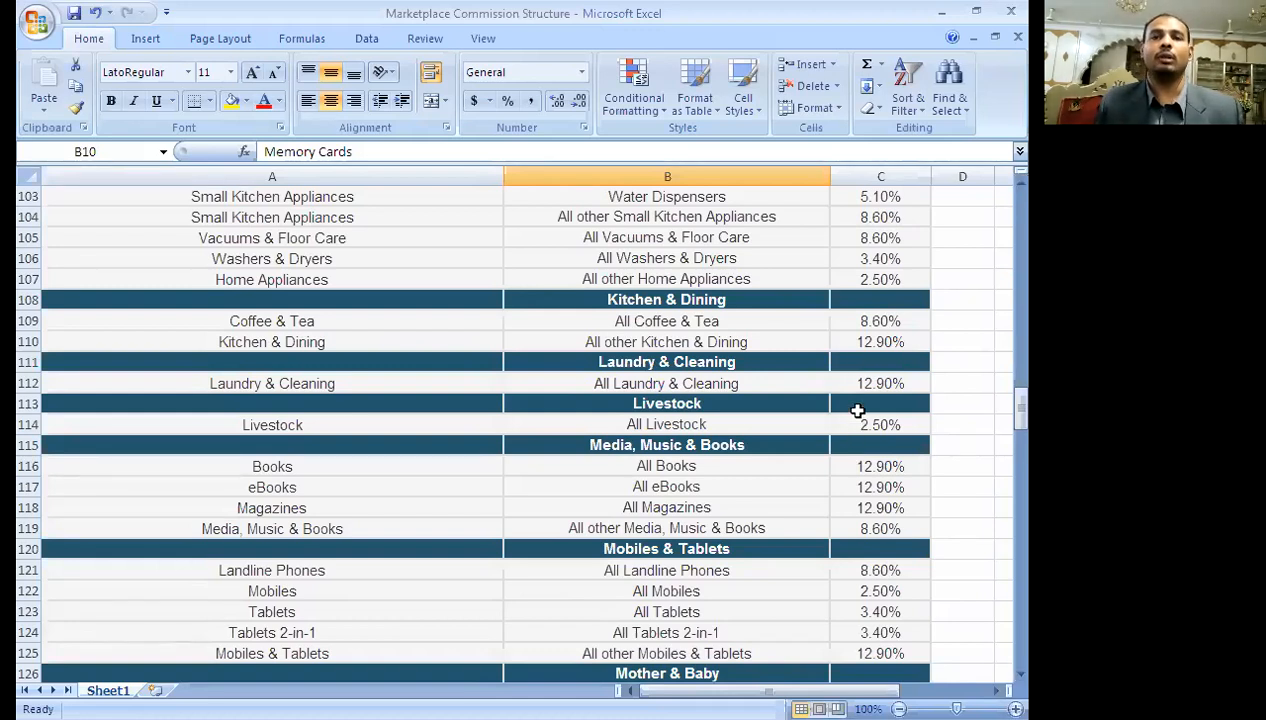
scroll(857, 411, down, 2)
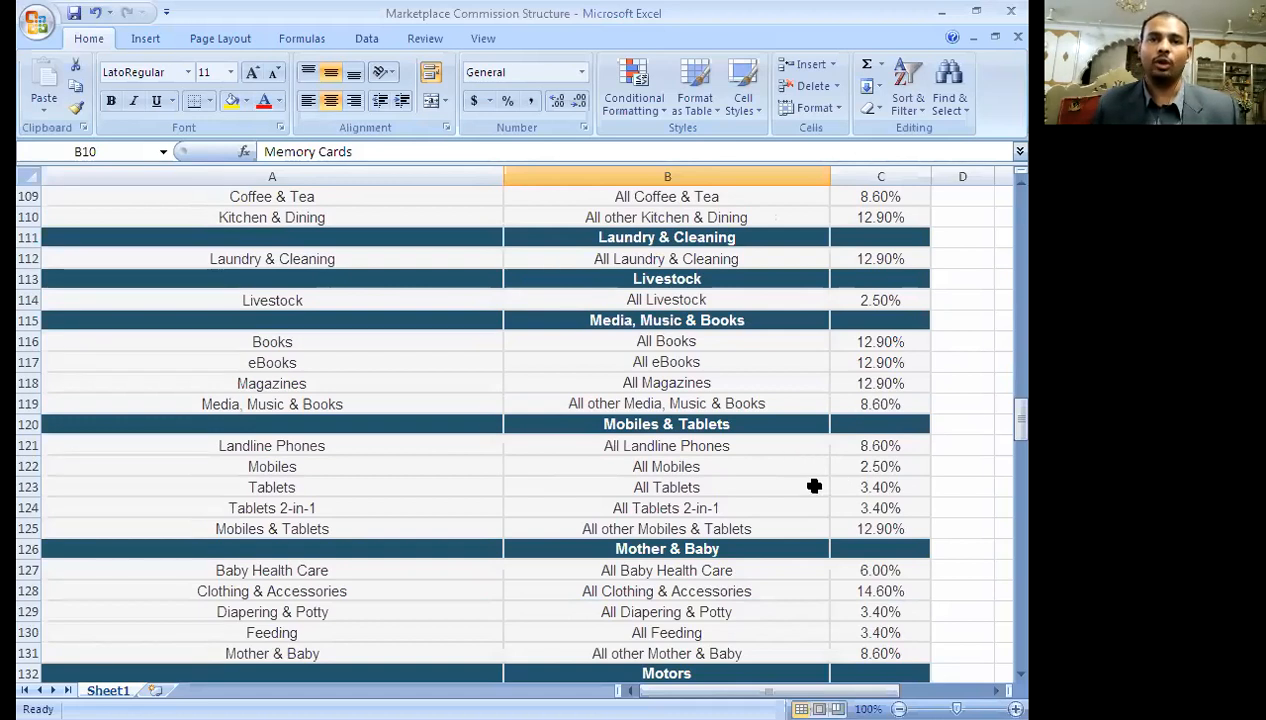
scroll(812, 484, down, 2)
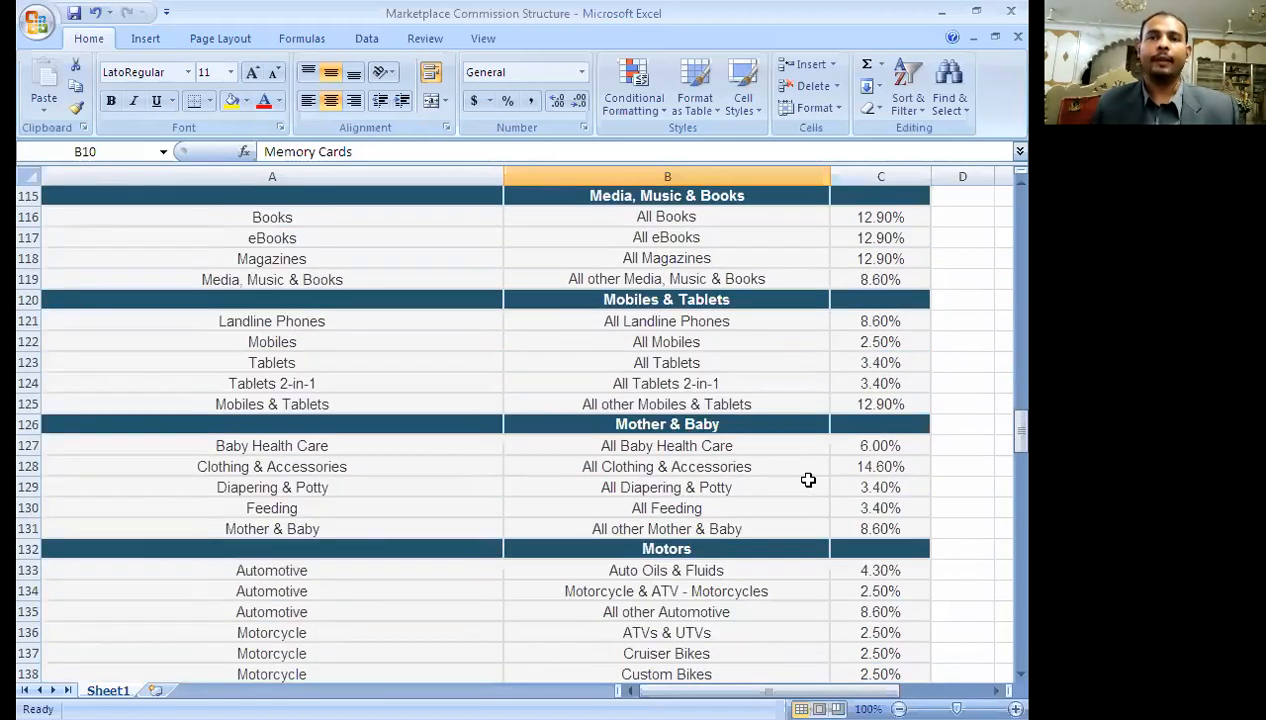
- Review the commission rates for Motors, Pet Supplies, Sample, Service Product, Special Digital Products and Special Promotion
scroll(770, 487, down, 1)
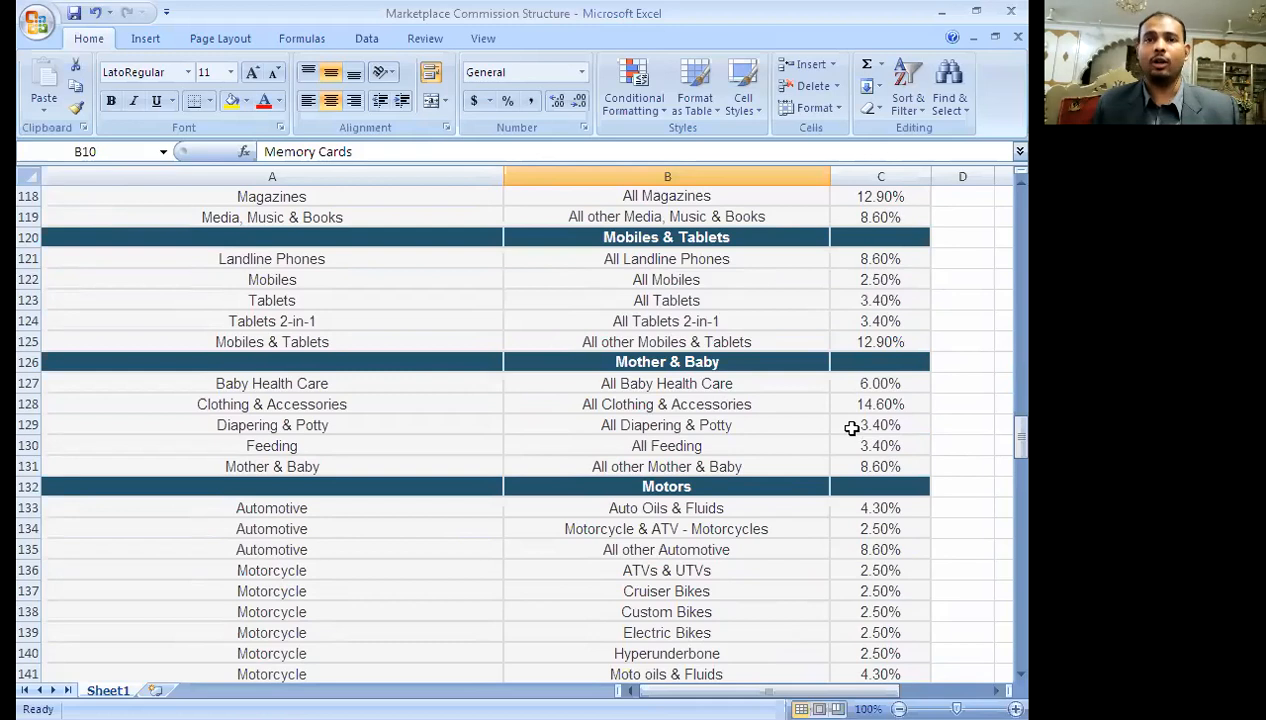
scroll(851, 428, down, 2)
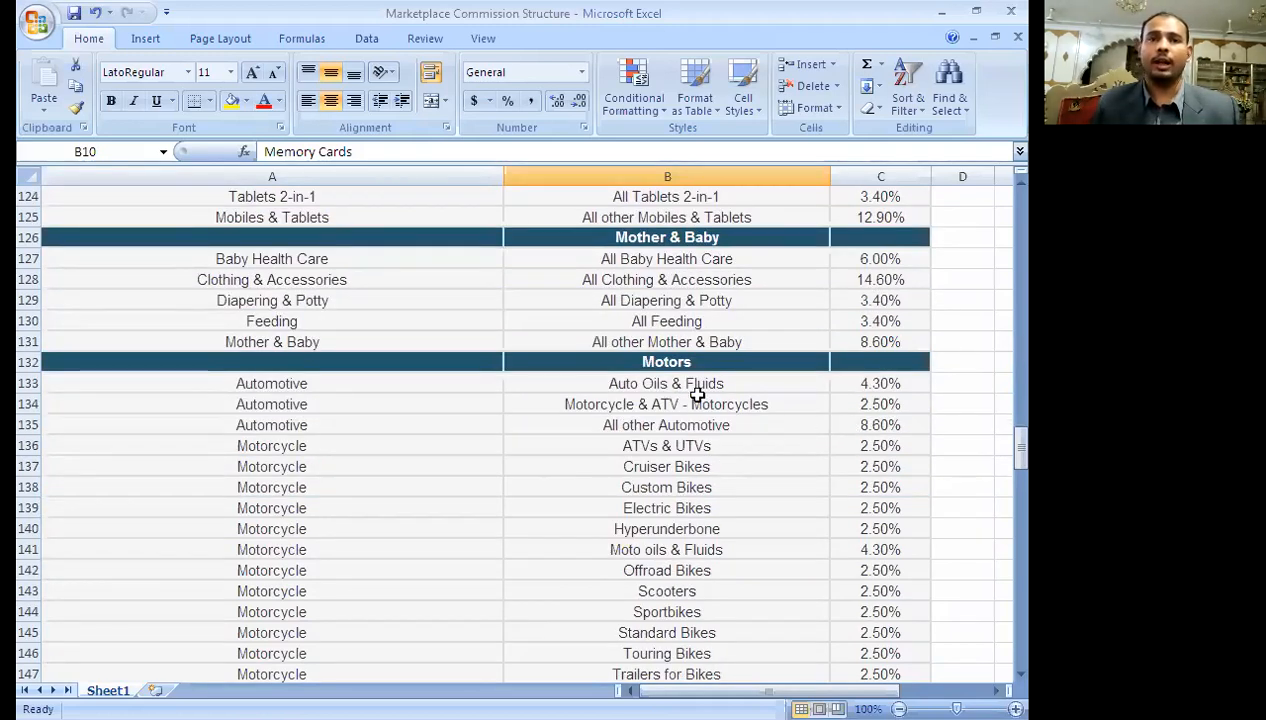
scroll(804, 404, down, 1)
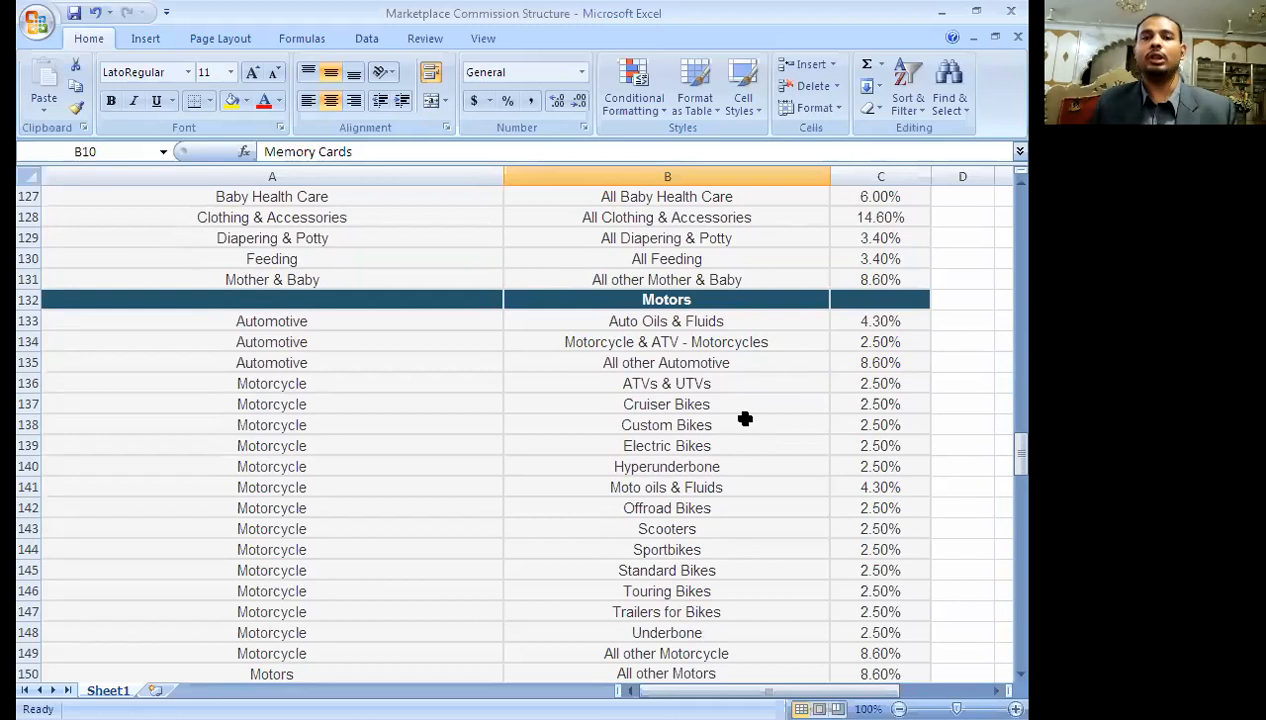
scroll(784, 456, down, 3)
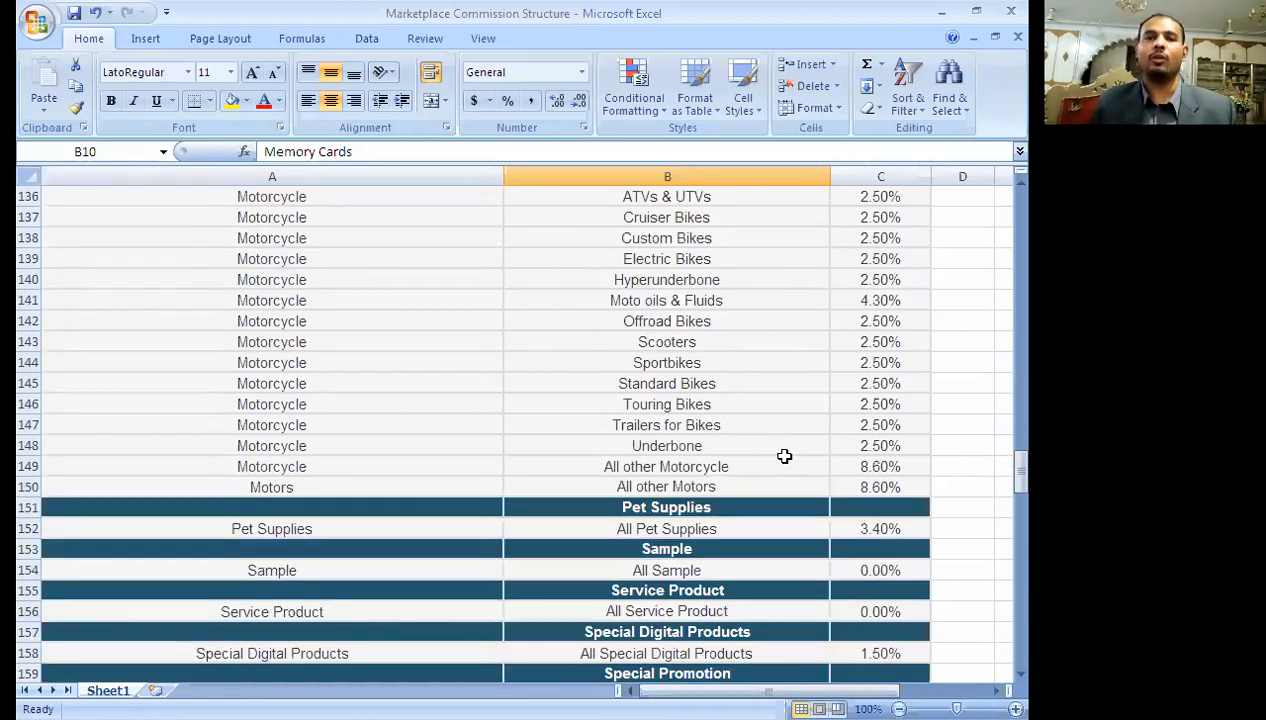
scroll(784, 456, down, 2)
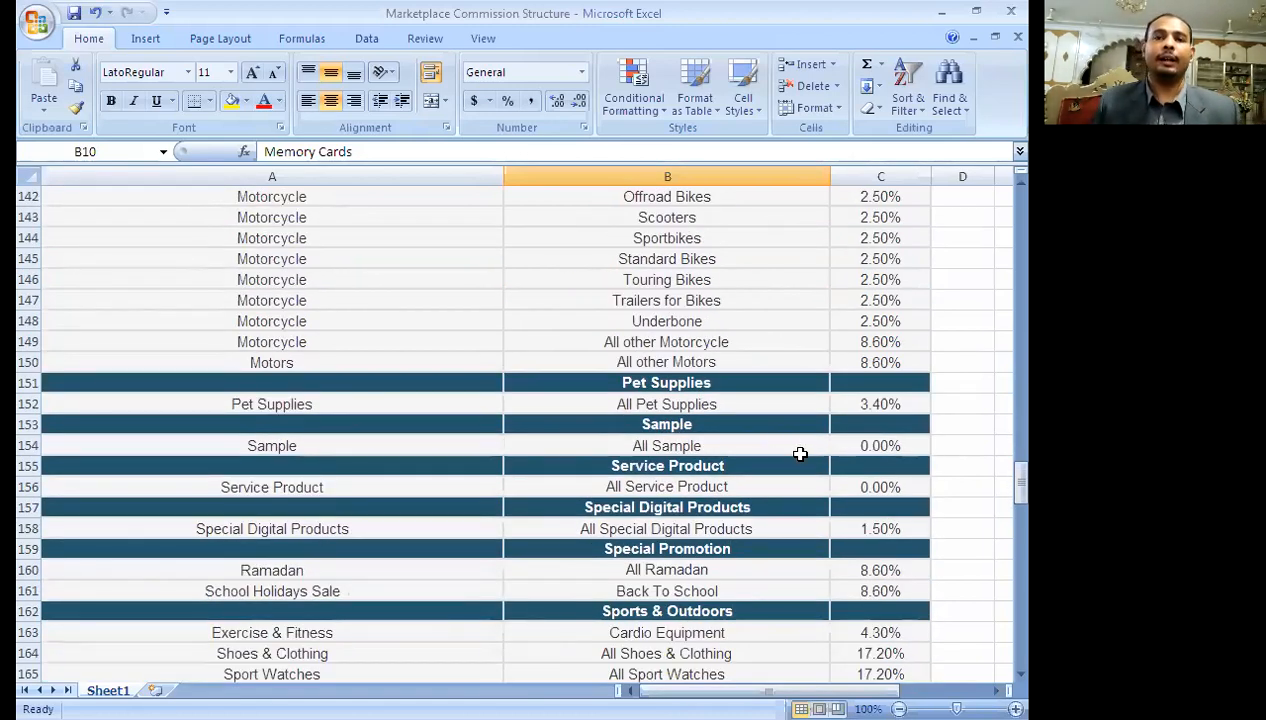
scroll(800, 454, down, 1)
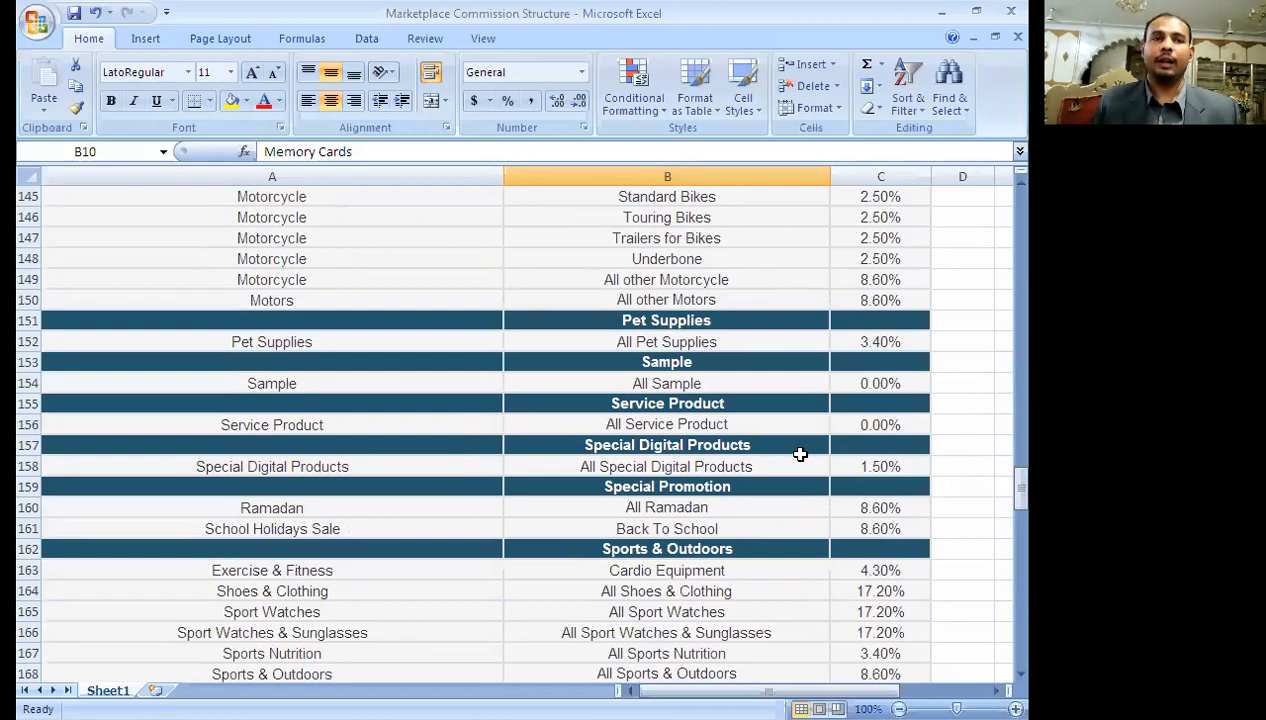
scroll(789, 438, down, 1)
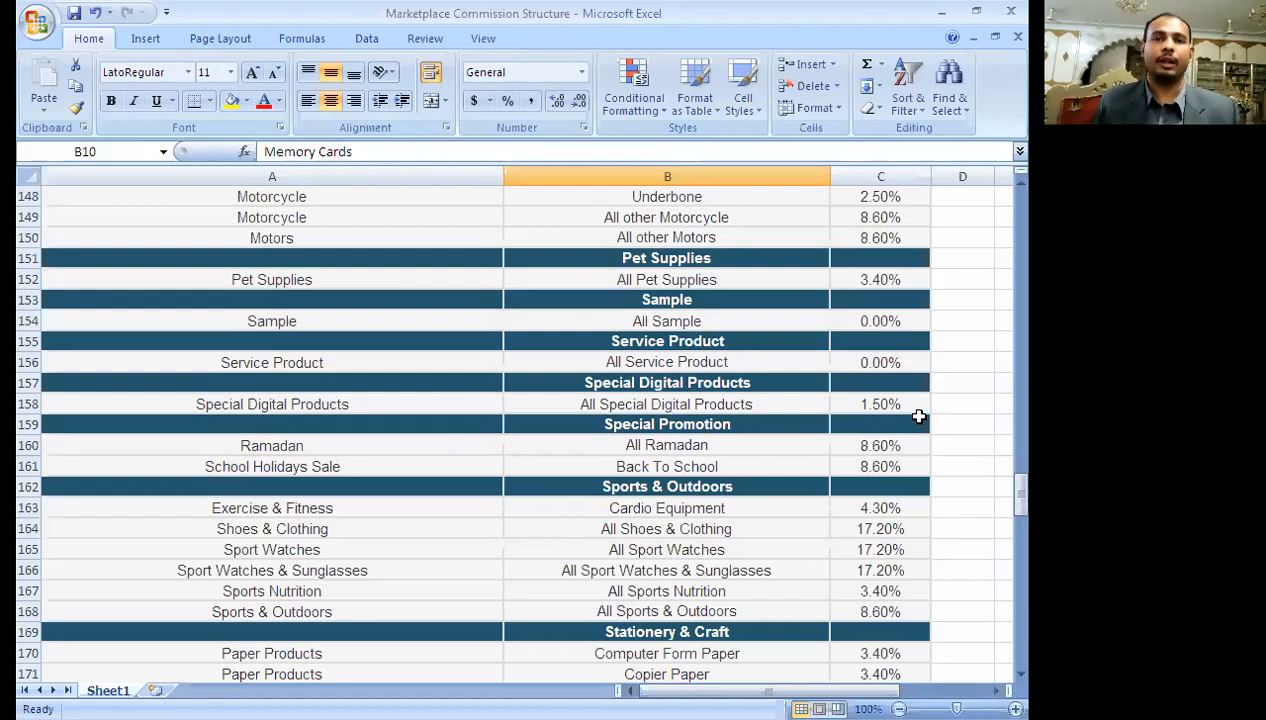
scroll(918, 416, down, 1)
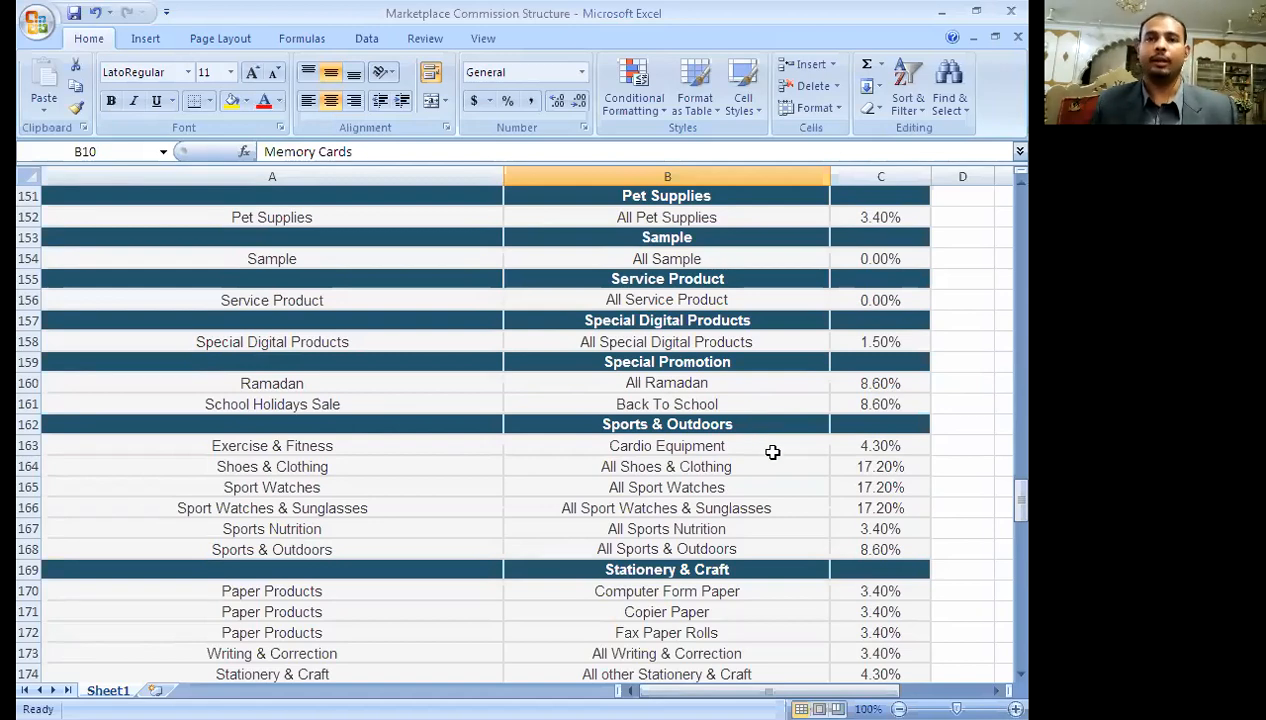
- Examine the commission rates from Sports & Outdoors through Digital Goods, including the tax note at the end of the sheet
scroll(772, 452, down, 5)
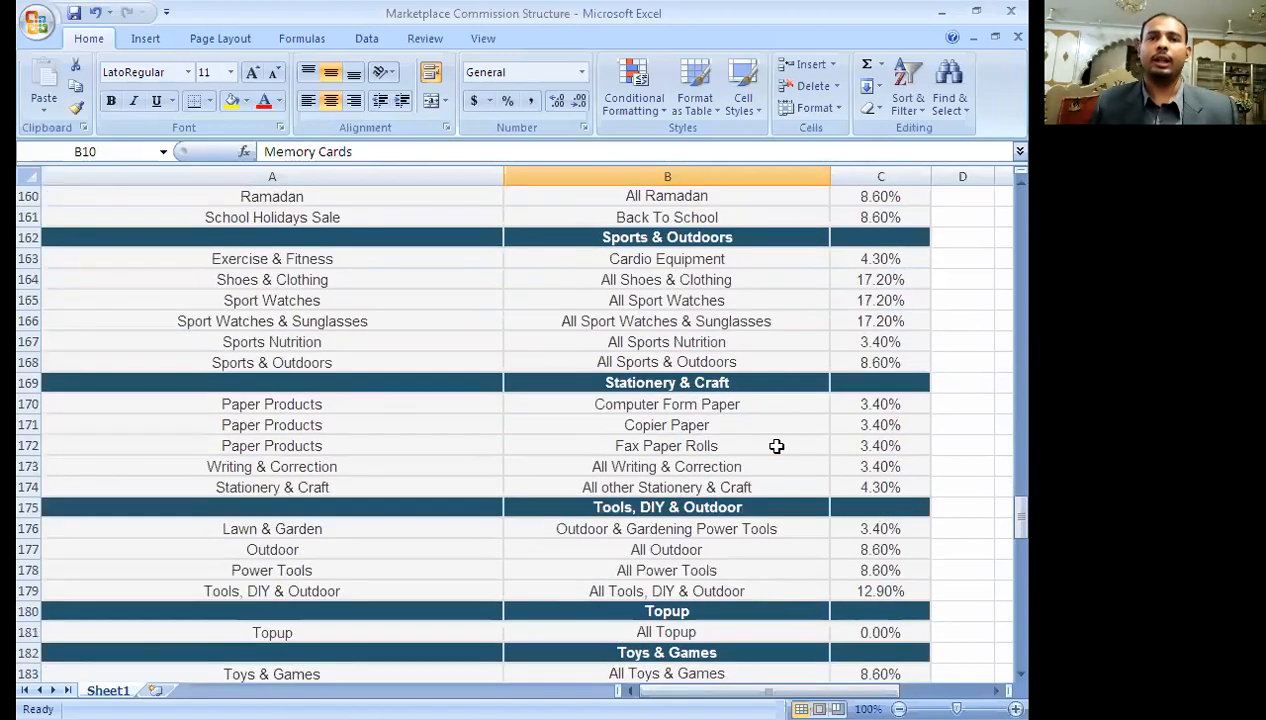
scroll(718, 405, down, 1)
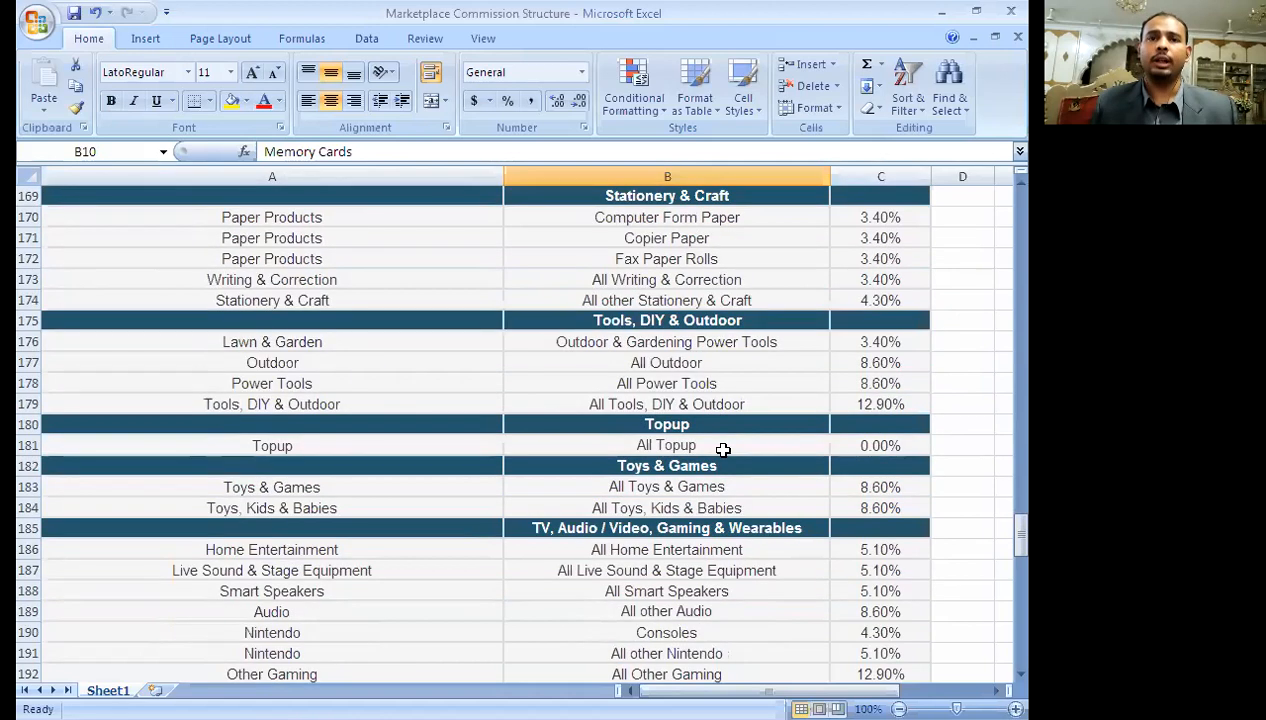
scroll(722, 450, down, 2)
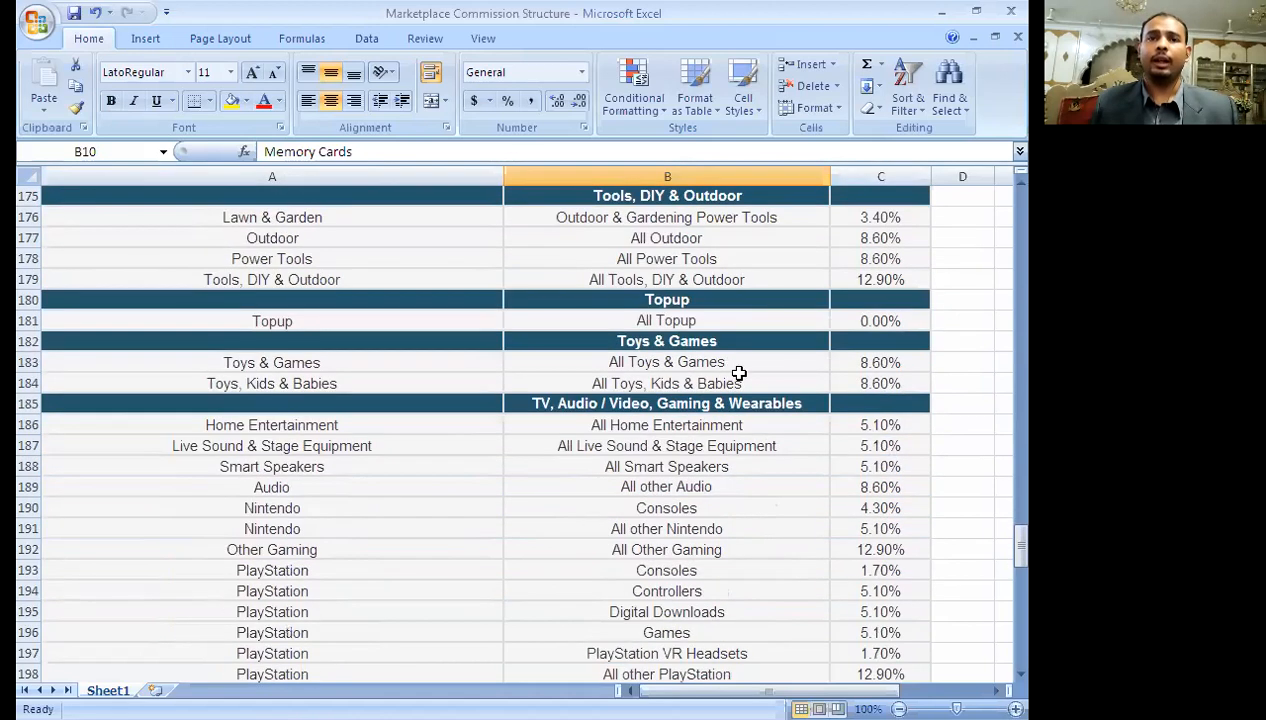
scroll(759, 380, down, 1)
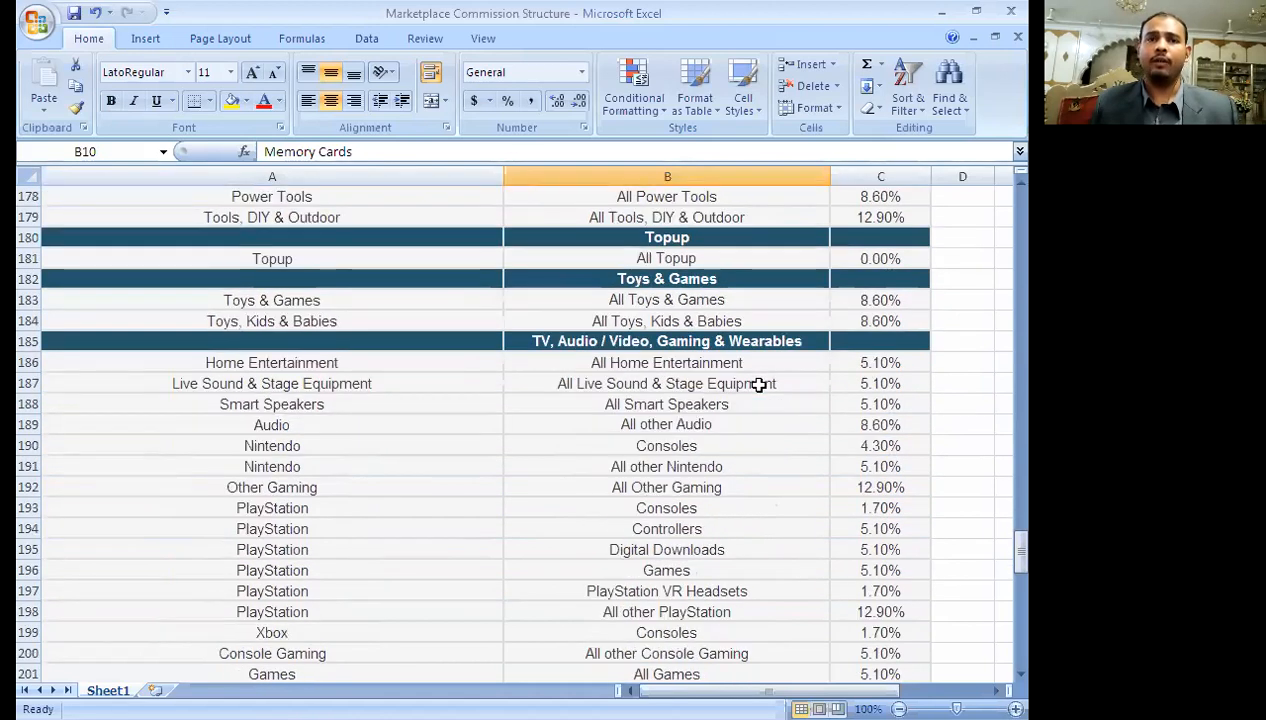
scroll(759, 385, down, 1)
scroll(759, 385, down, 14)
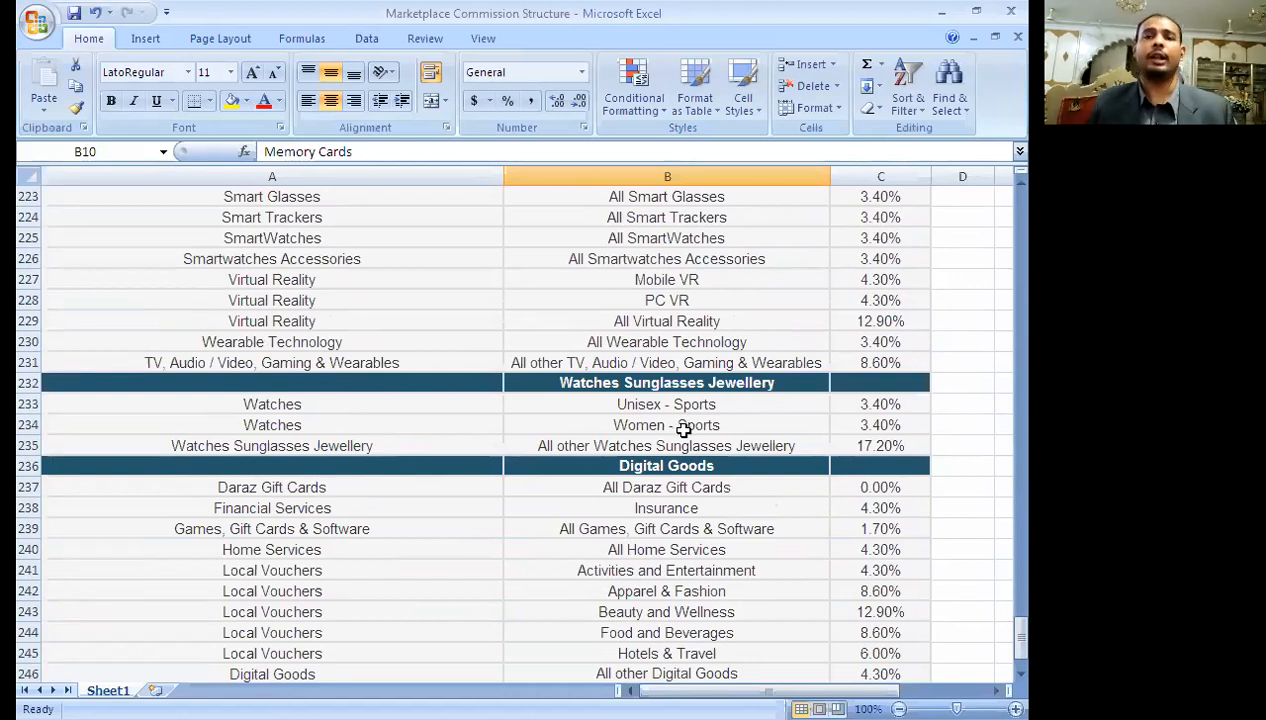
scroll(683, 428, down, 1)
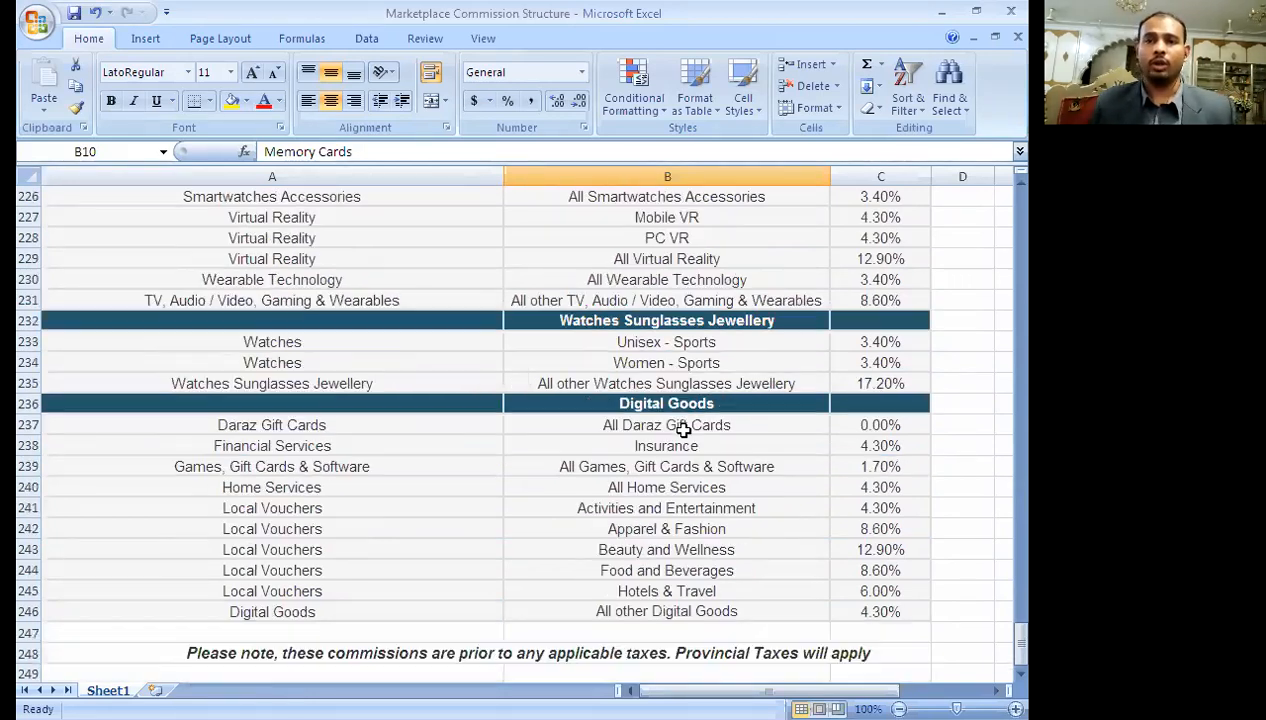
scroll(683, 428, down, 2)
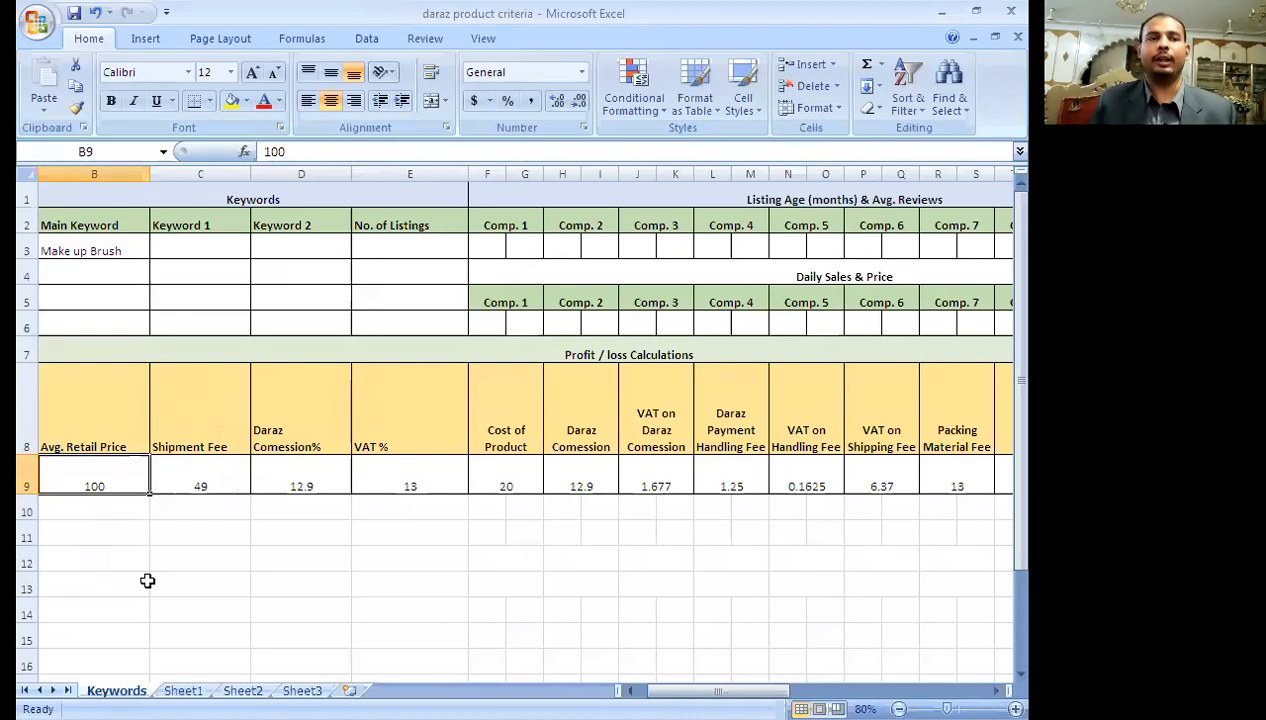
- Look over the daraz product criteria sheet, comparing the Main Keyword area with the Avg. Retail Price entry in the Profit / loss Calculations section
key(Up)
key(Up)
key(Up)
key(Up)
key(Up)
key(Up)
key(Up)
key(Up)
key(Down)
key(Down)
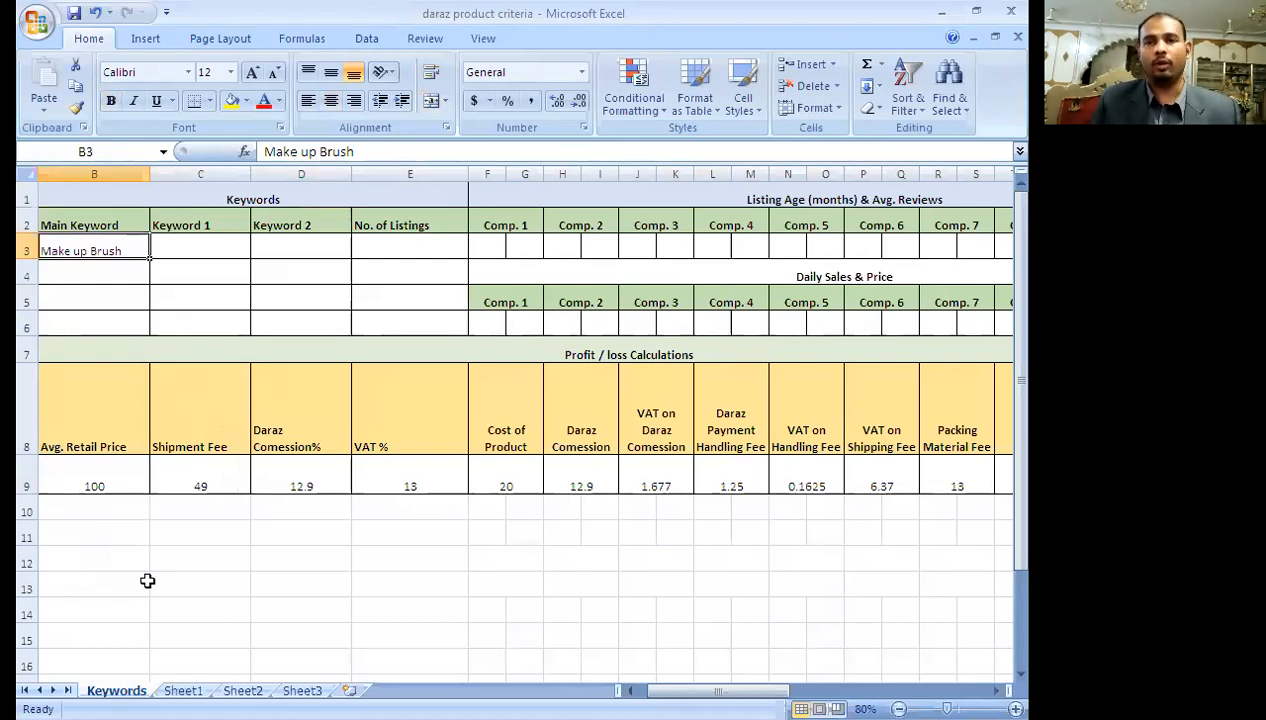
key(Down)
key(Down)
key(Down)
key(Down)
key(Down)
key(Down)
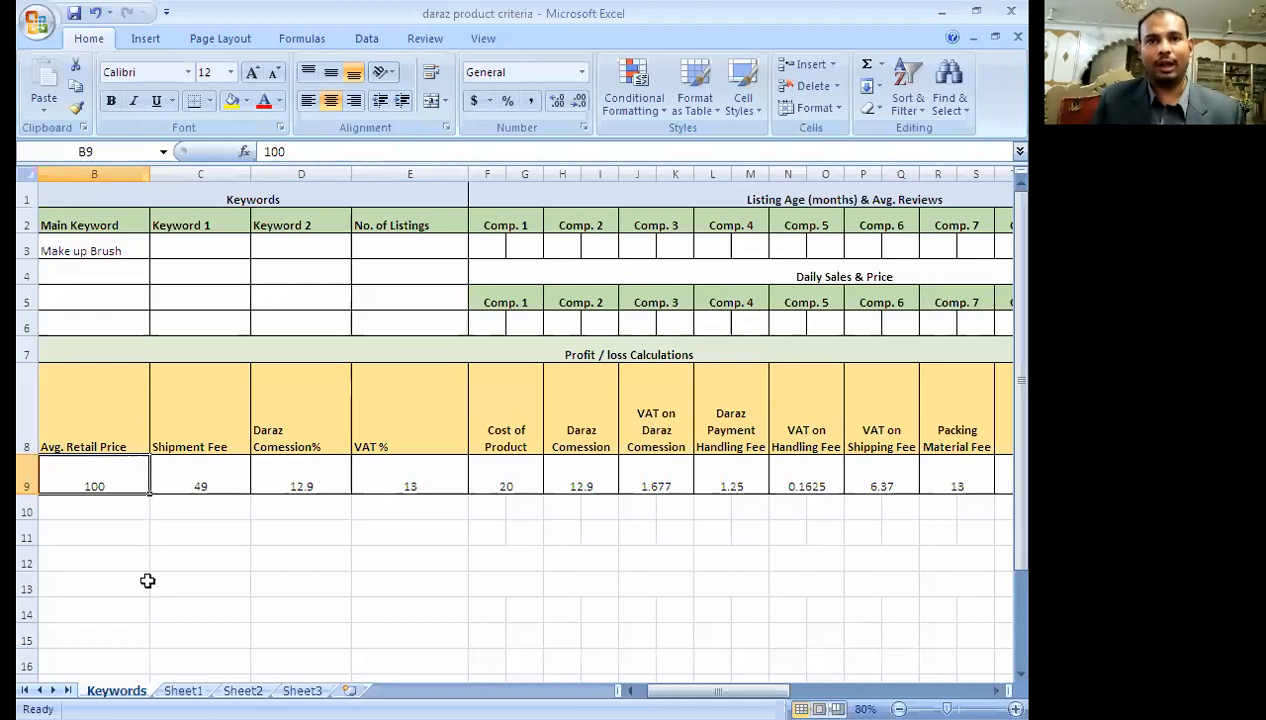
key(Up)
key(Up)
key(Up)
key(Up)
key(Up)
key(Up)
key(Up)
key(Up)
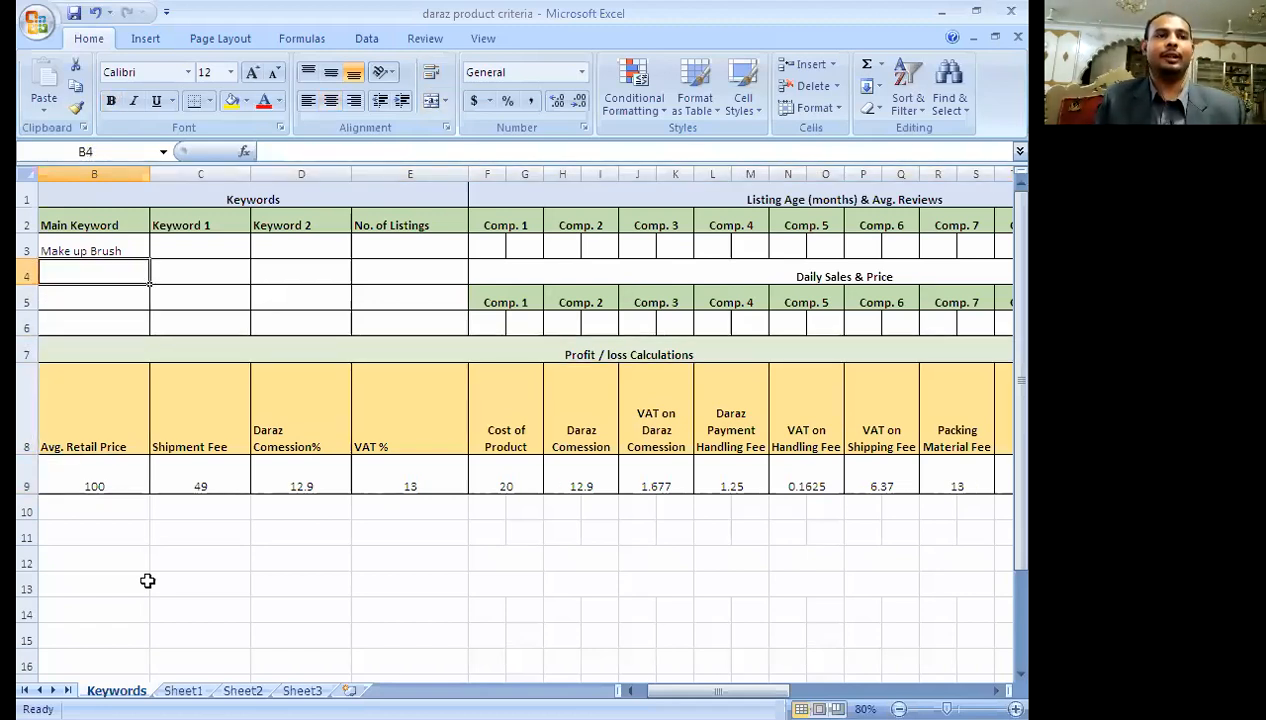
- Replace the Main Keyword entry in cell B3 with Brush
click(93, 254)
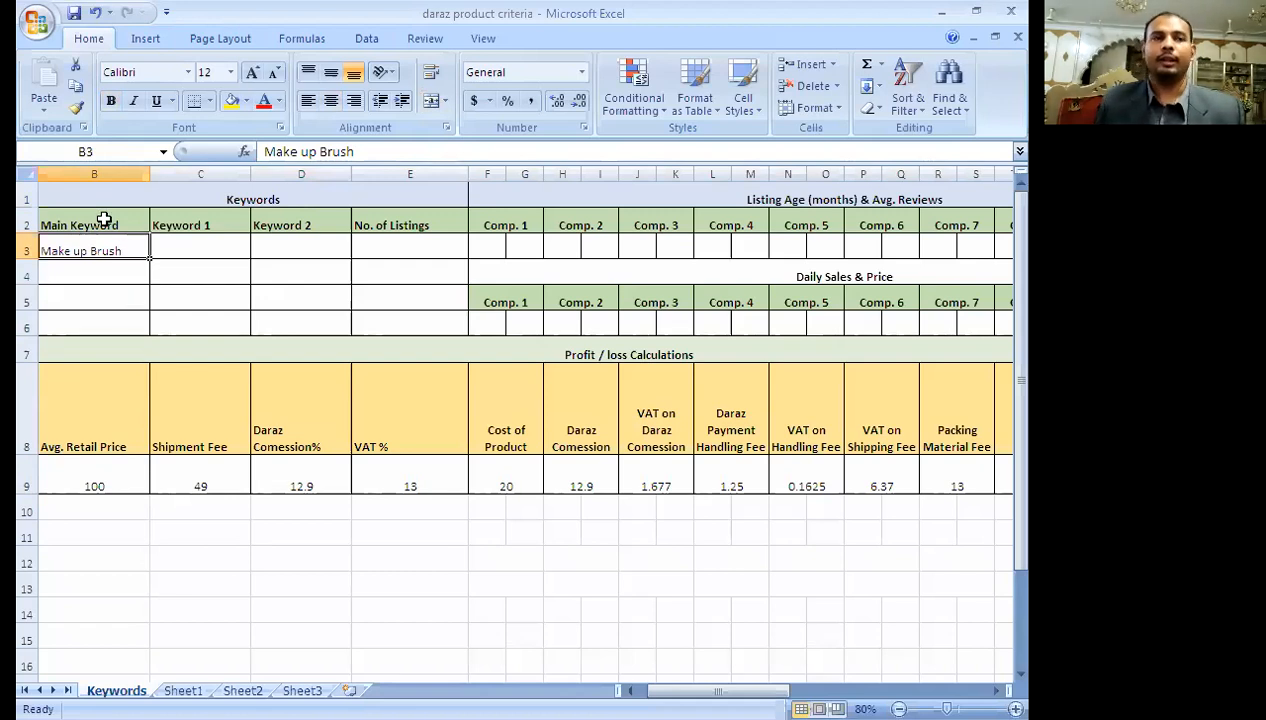
click(100, 279)
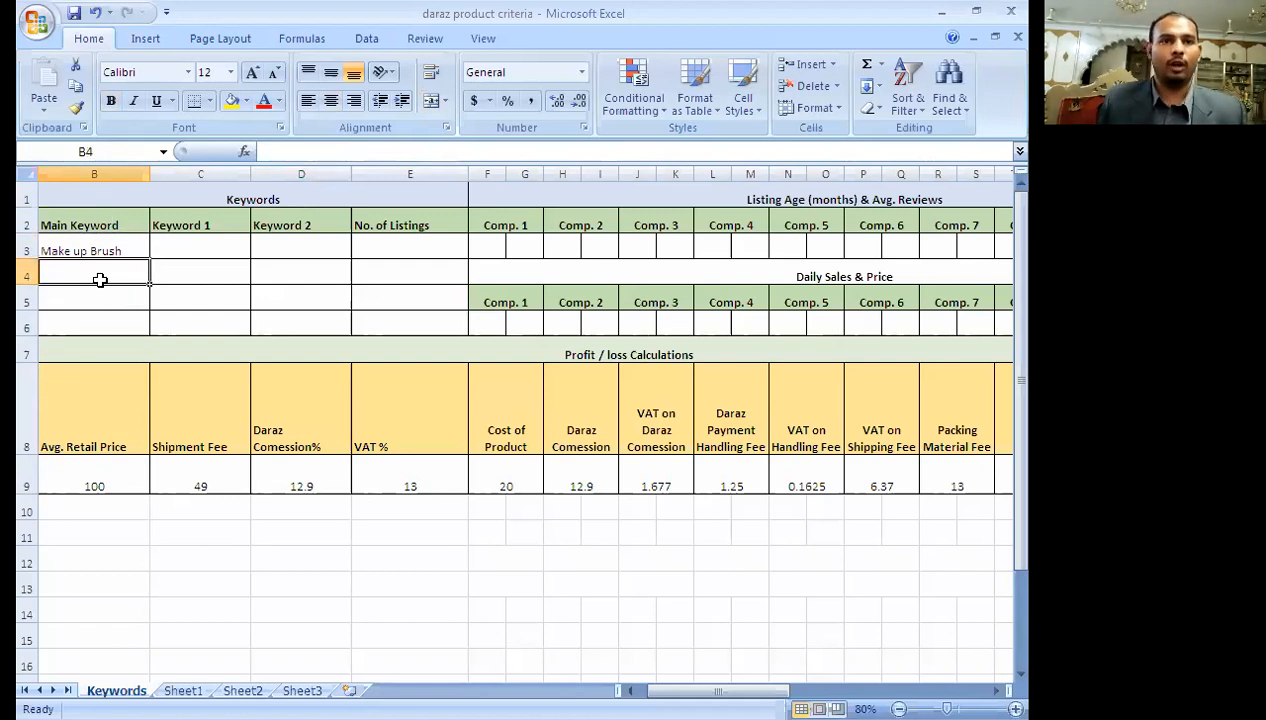
key(Up)
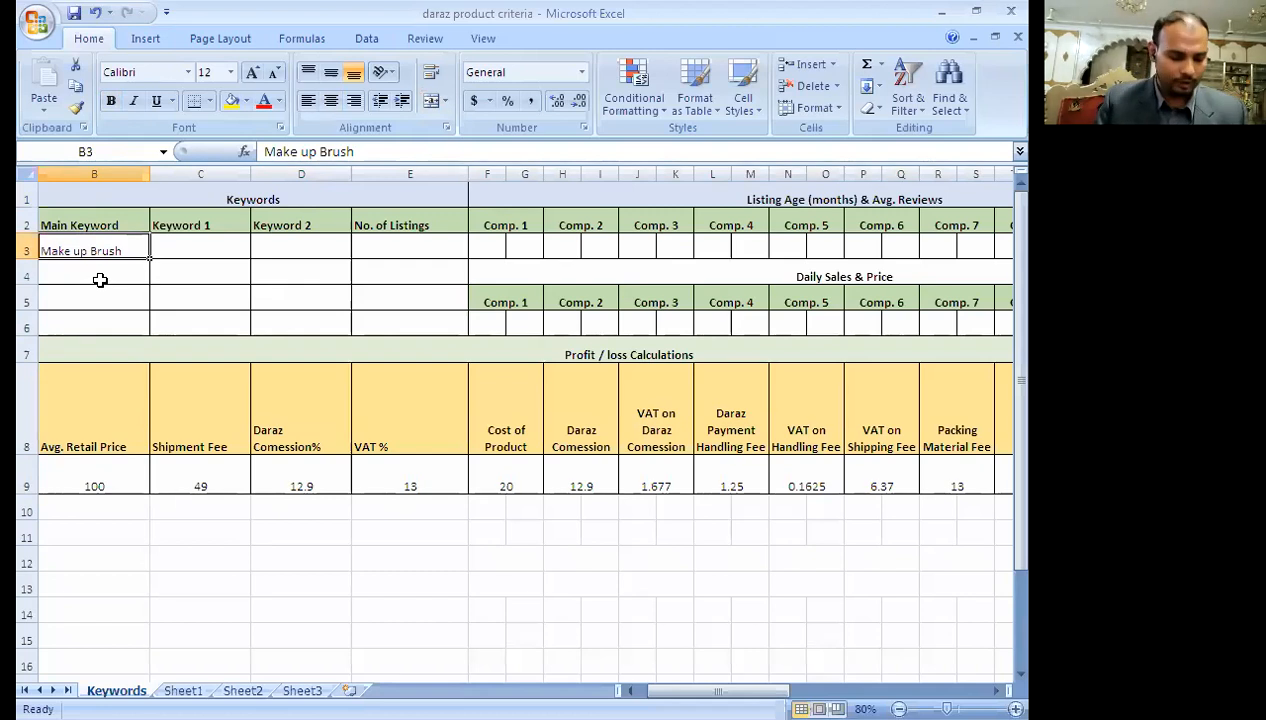
key(BackSpace)
text(Towel)
key(Return)
key(Up)
key(BackSpace)
text(Bru)
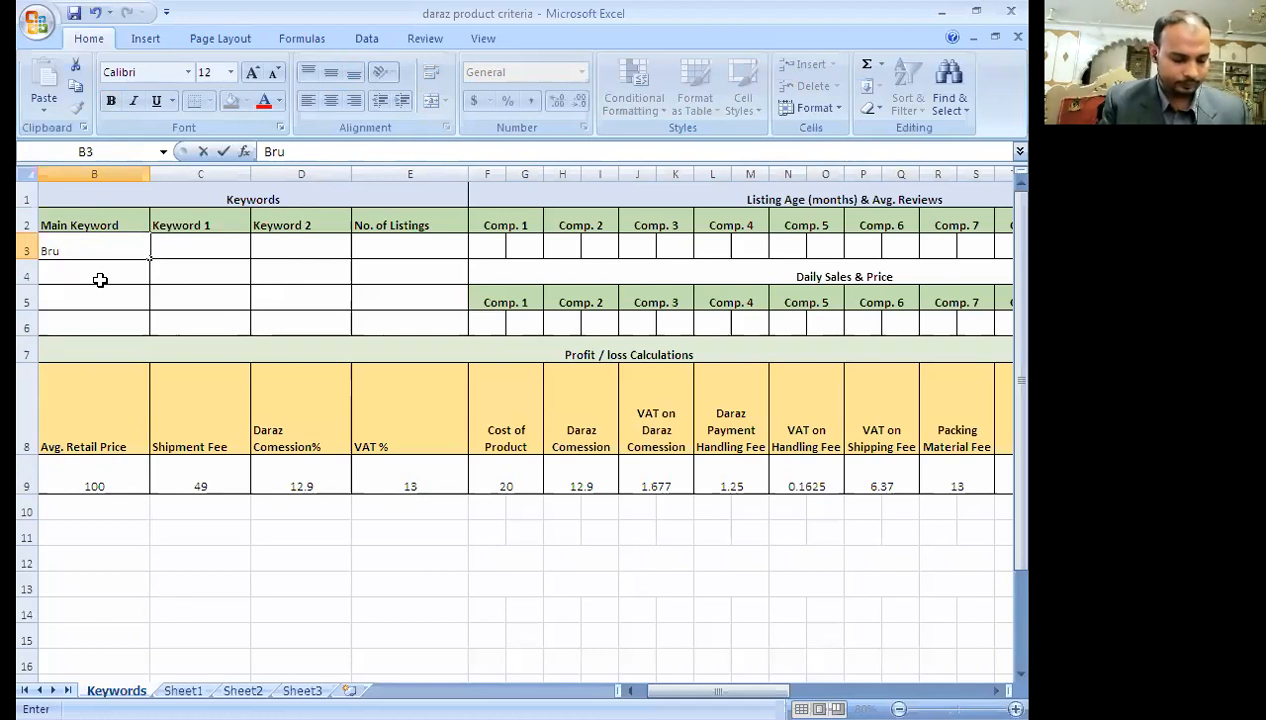
key(BackSpace)
key(BackSpace)
key(BackSpace)
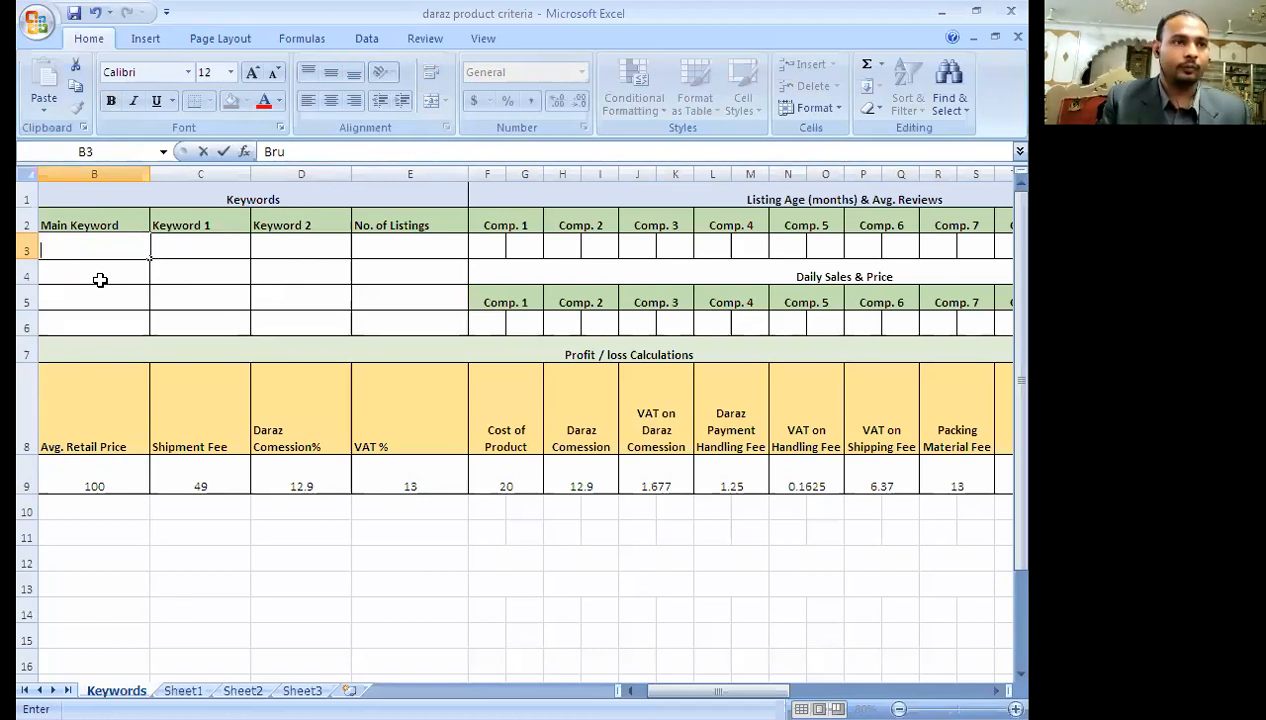
text(Brush)
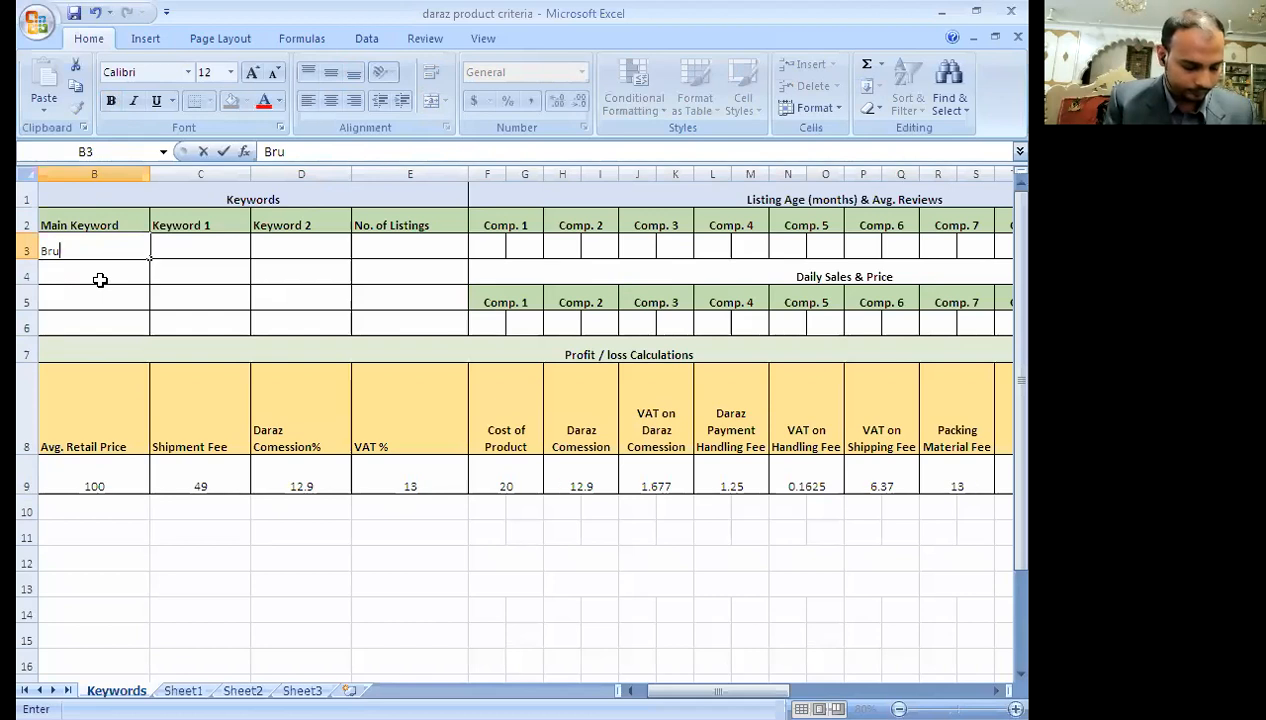
key(Tab)
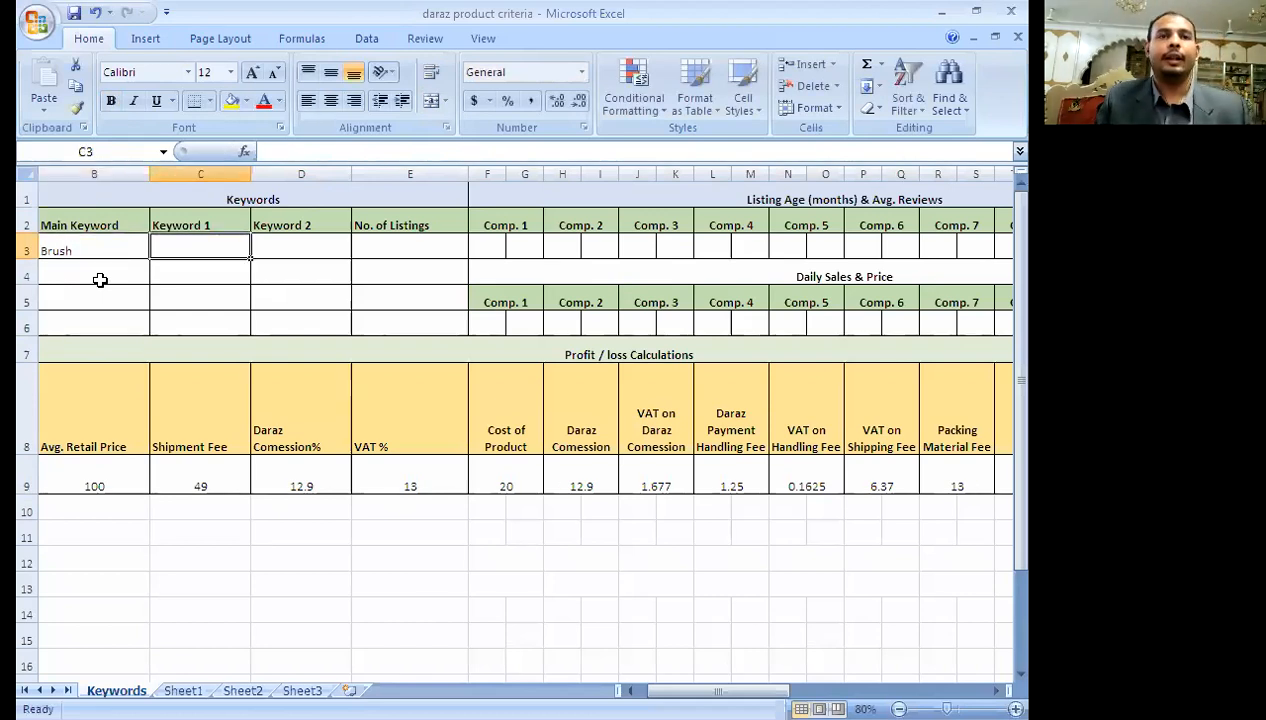
- Look across the Keywords columns and the competitor columns for listing age, average reviews, daily sales and price
key(Right)
key(Right)
key(Right)
key(Up)
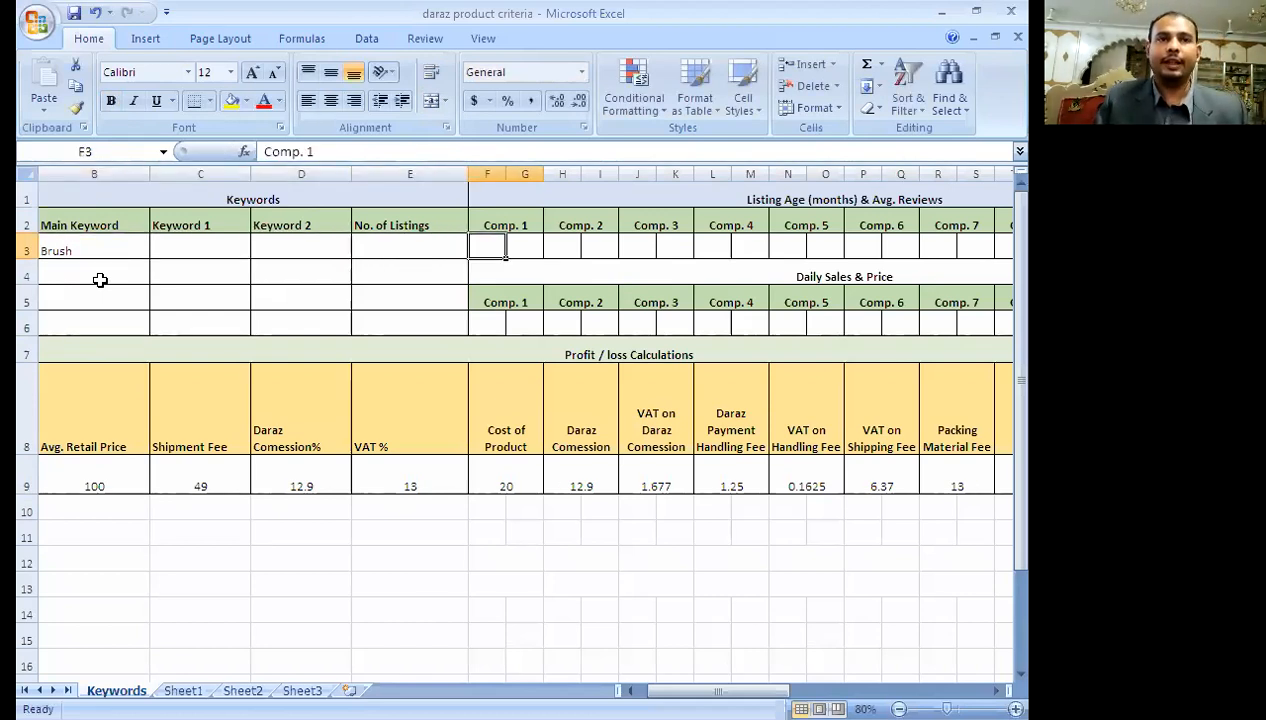
key(Down)
key(Down)
key(Right)
key(Left)
key(Left)
key(Left)
key(Left)
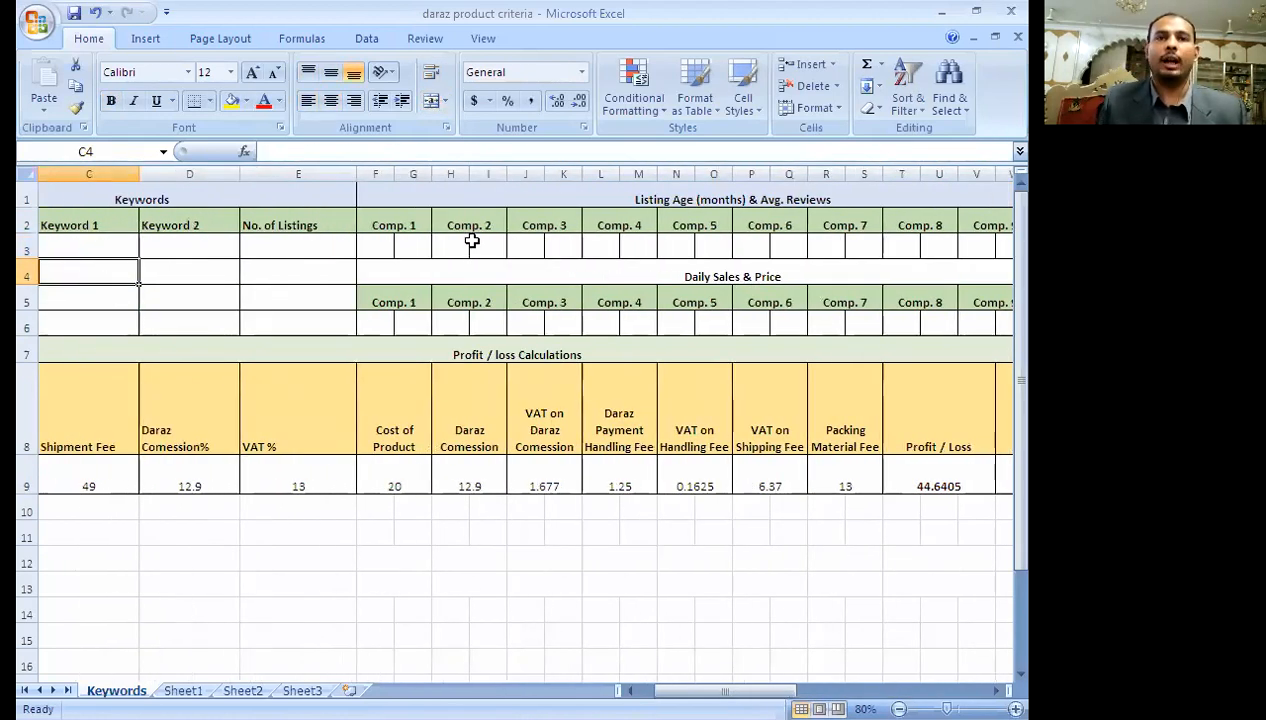
- Inspect the keyword and competitor block in rows 2 to 6, and the Profit / loss Calculations section, by highlighting each
drag(209, 222, 571, 328)
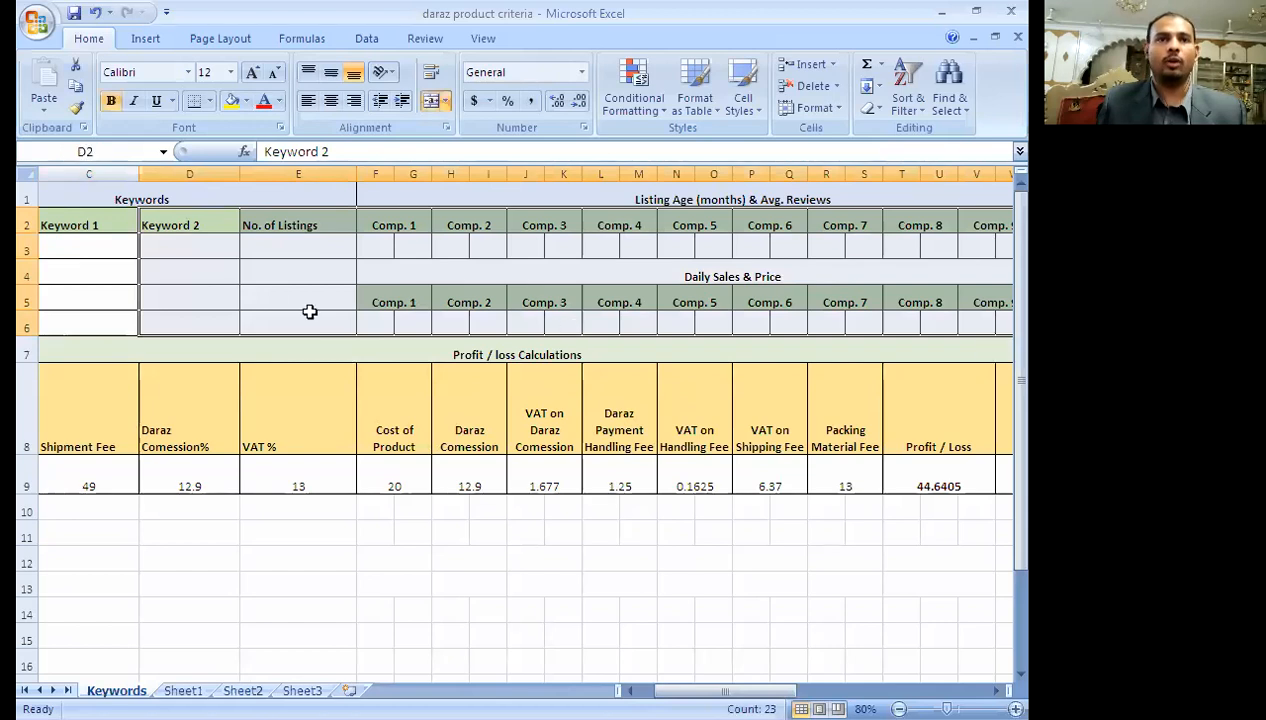
click(234, 294)
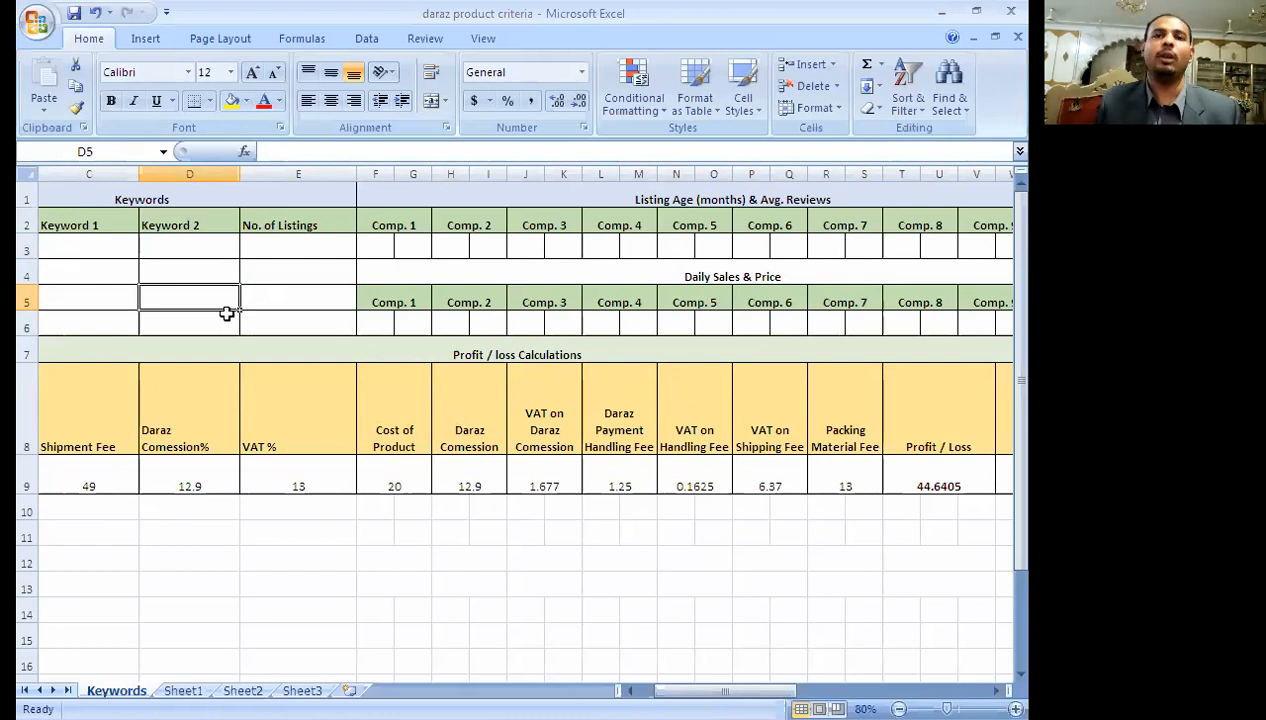
click(212, 552)
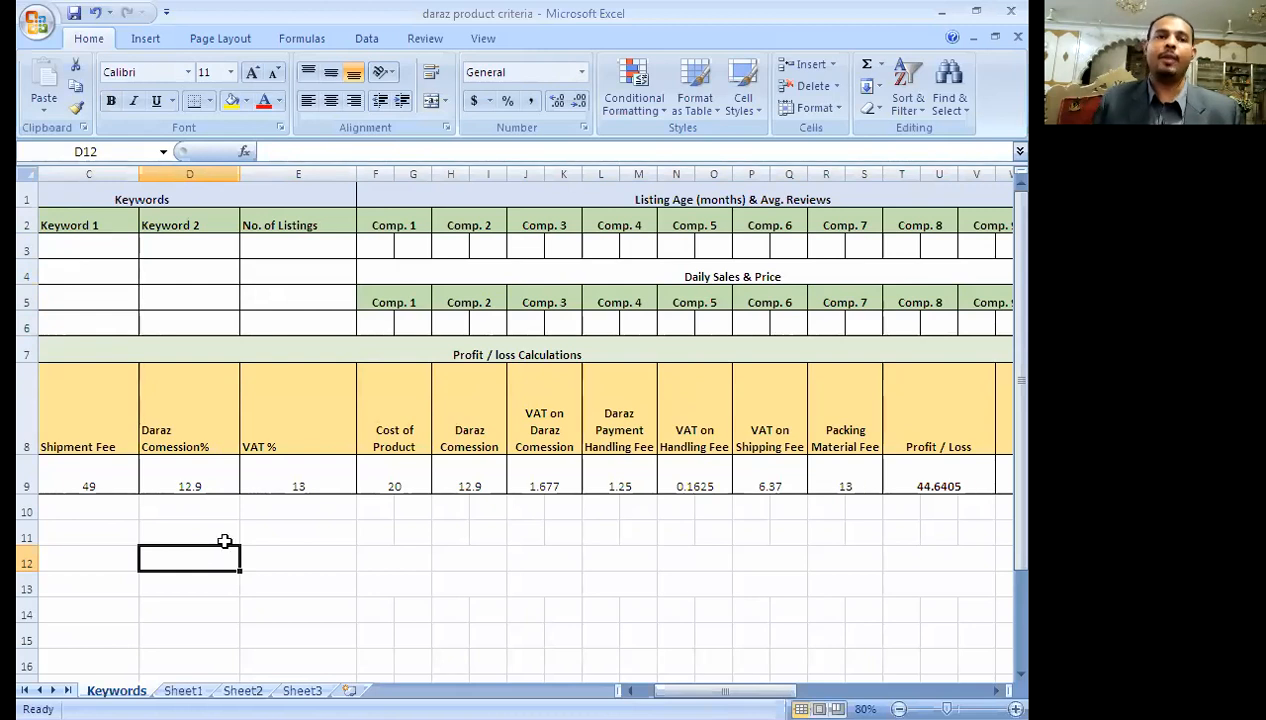
drag(110, 356, 297, 514)
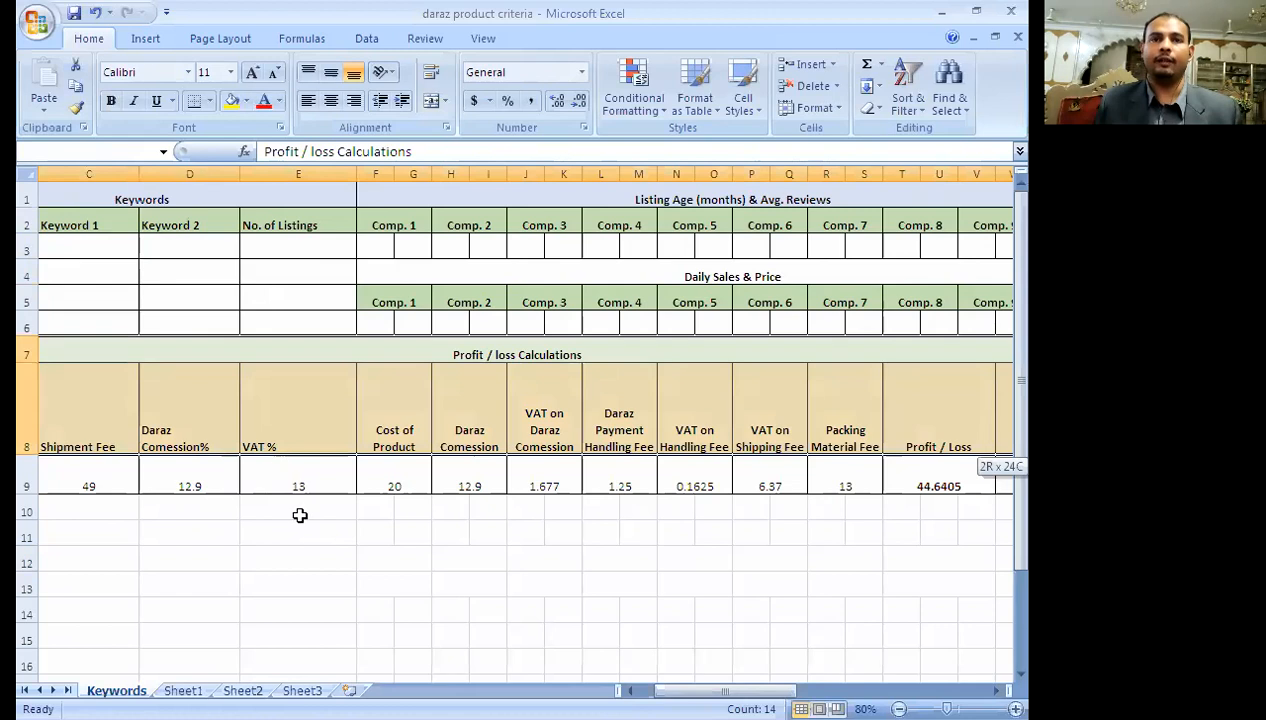
click(157, 288)
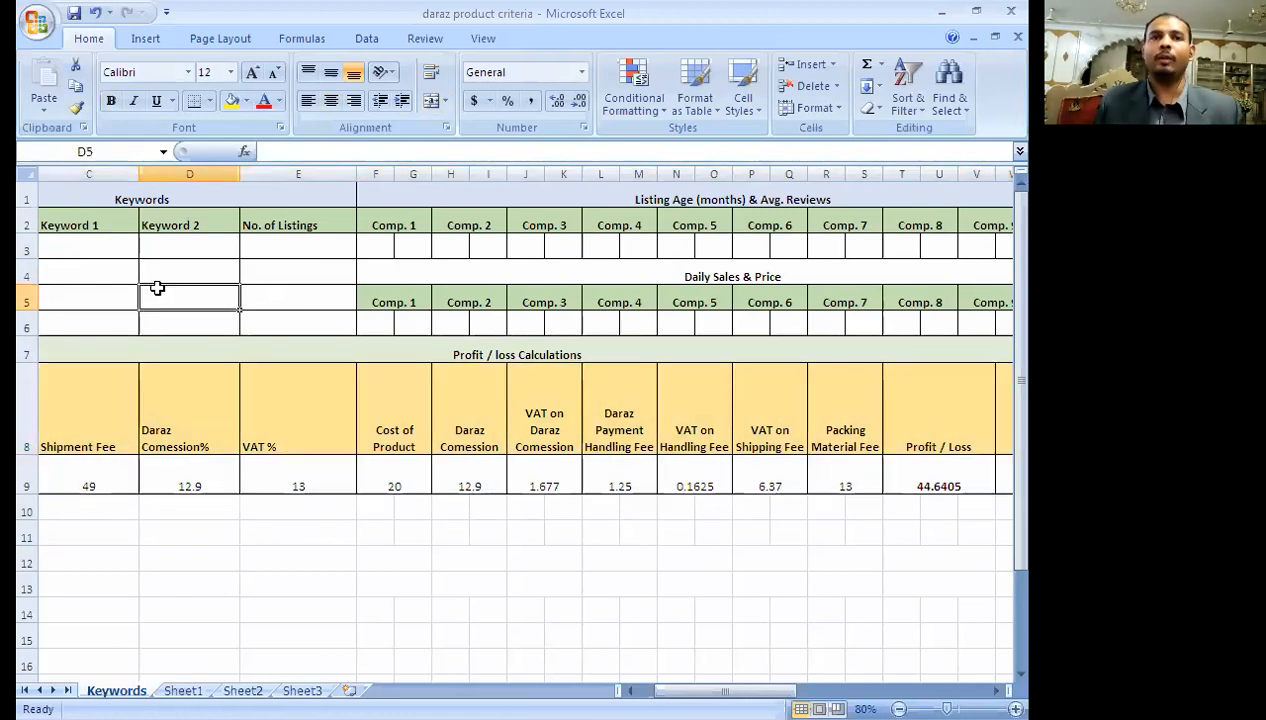
- Revisit the Main Keyword entry and select the Avg. Retail Price value in cell B9
key(Left)
key(Left)
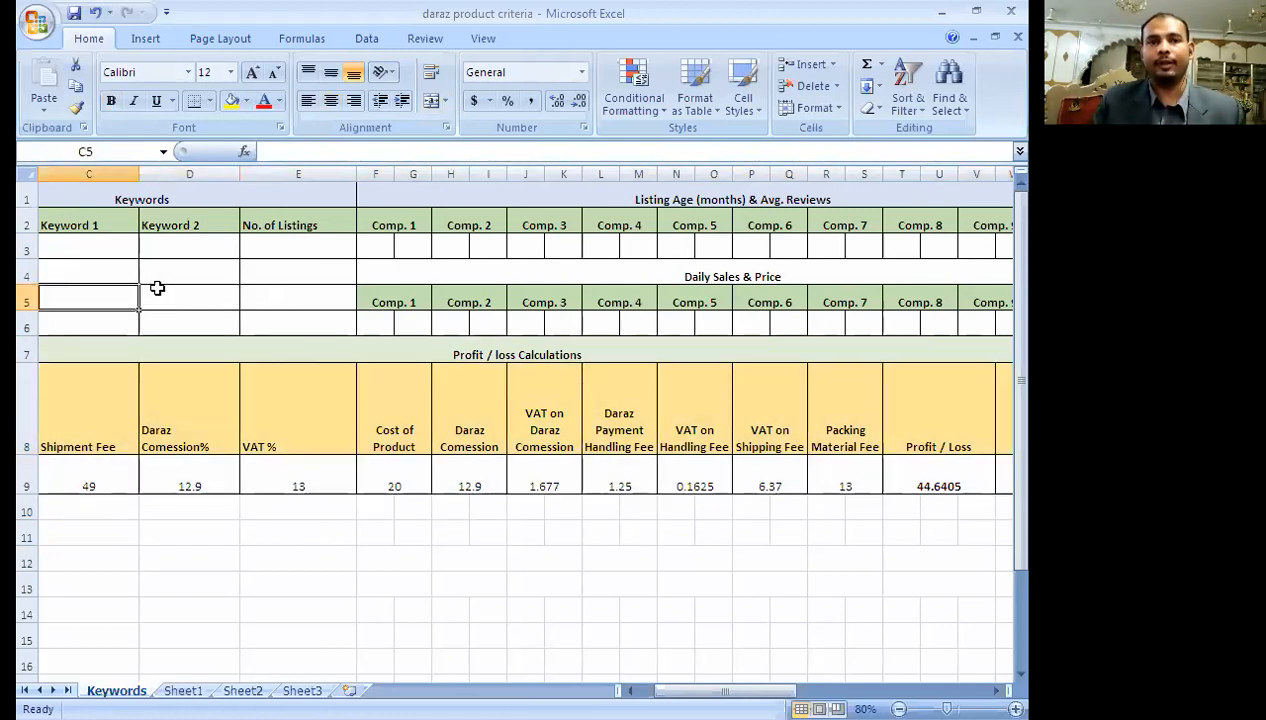
key(Up)
key(Up)
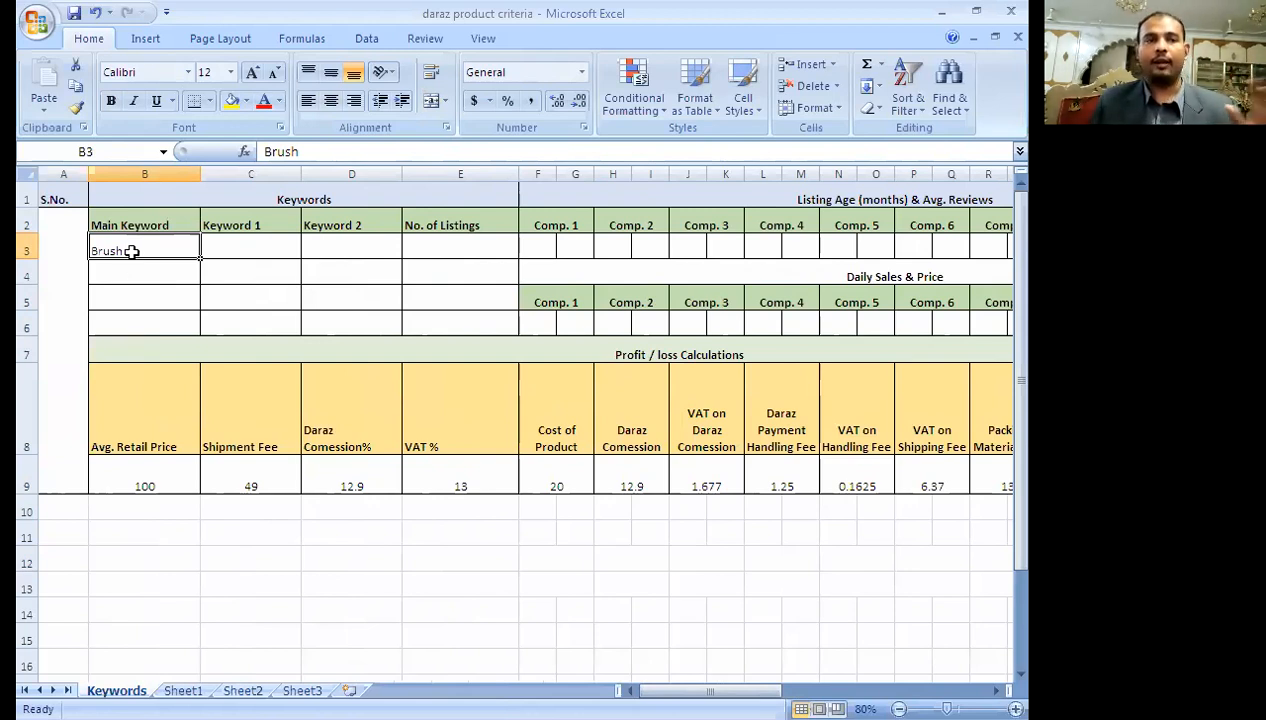
click(142, 470)
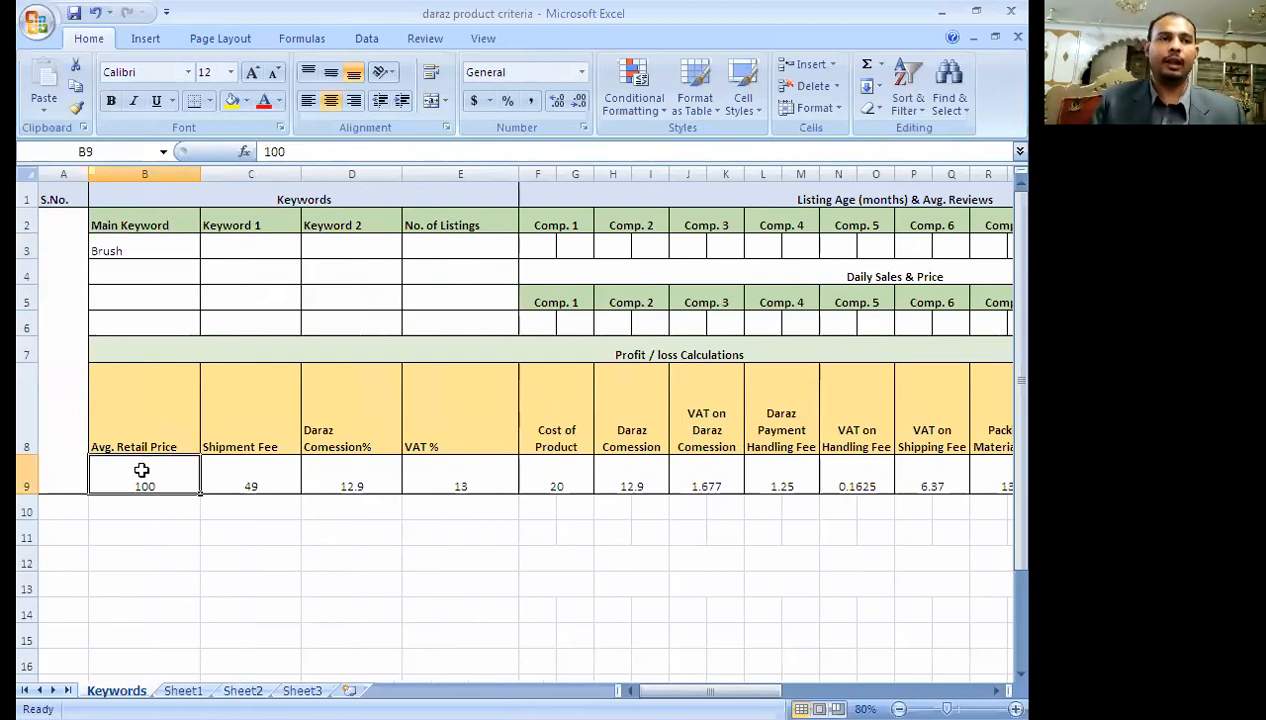
key(Down)
key(Down)
key(Down)
key(Up)
key(Up)
key(Up)
key(Down)
key(Down)
key(Down)
key(Down)
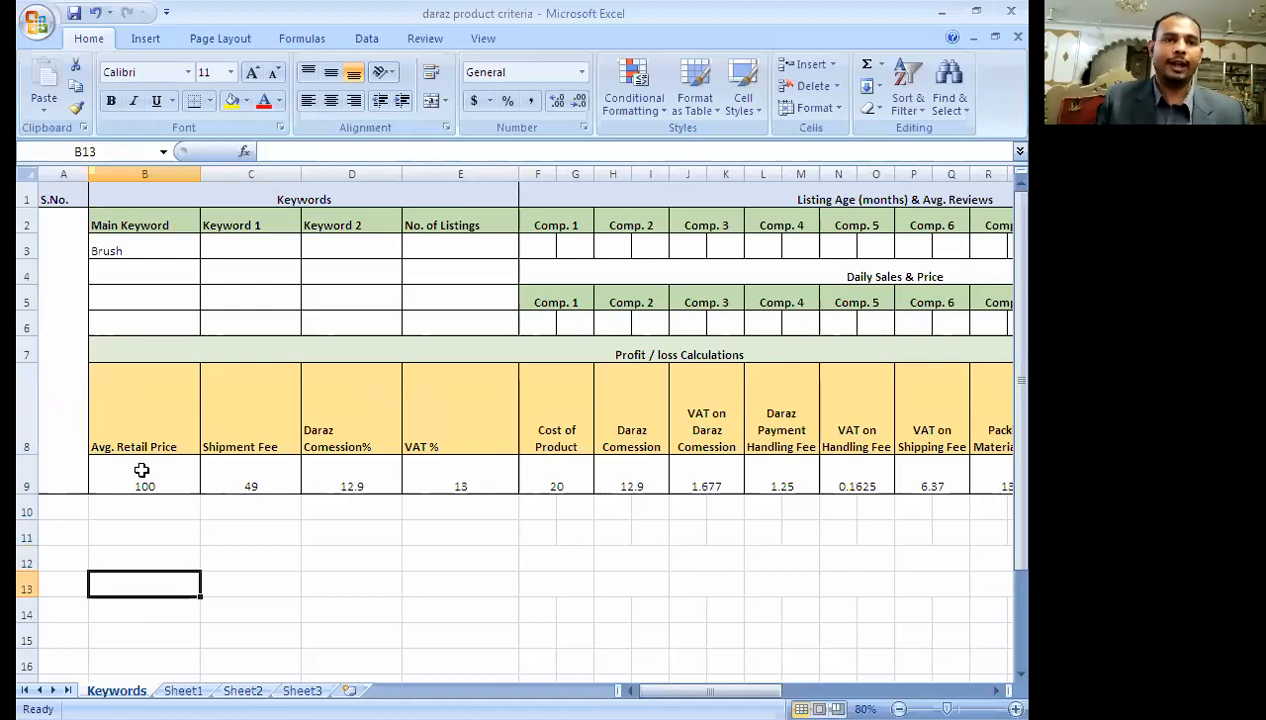
click(126, 418)
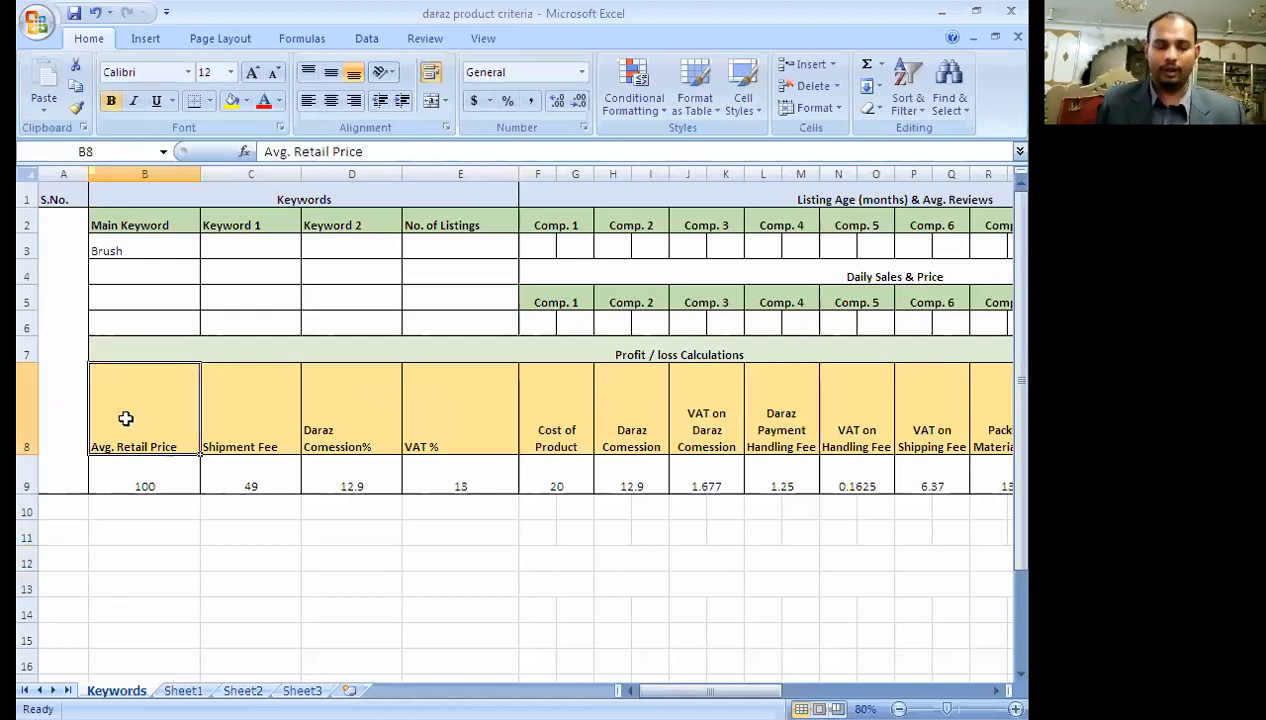
key(shift+Right)
key(shift+Right)
key(shift+Right)
key(shift+Right)
key(shift+Right)
key(shift+Right)
key(shift+Right)
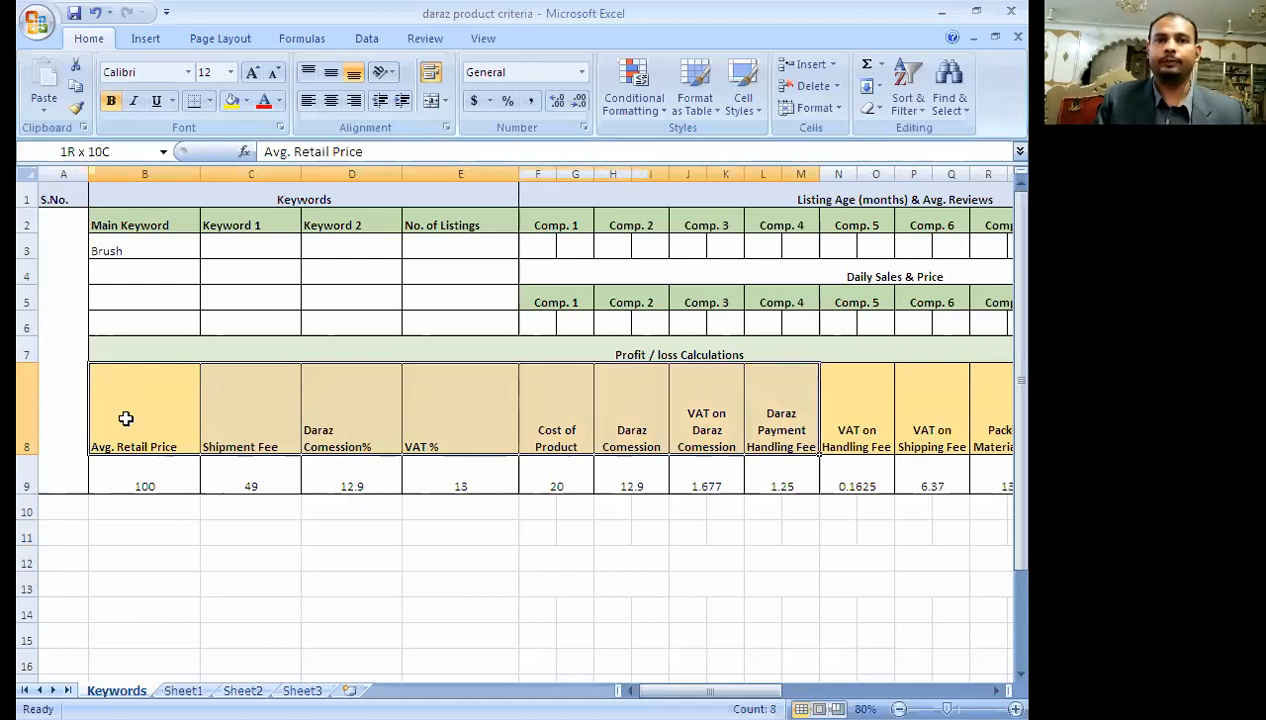
key(Up)
key(Down)
key(shift+Down)
key(ctrl+shift+Right)
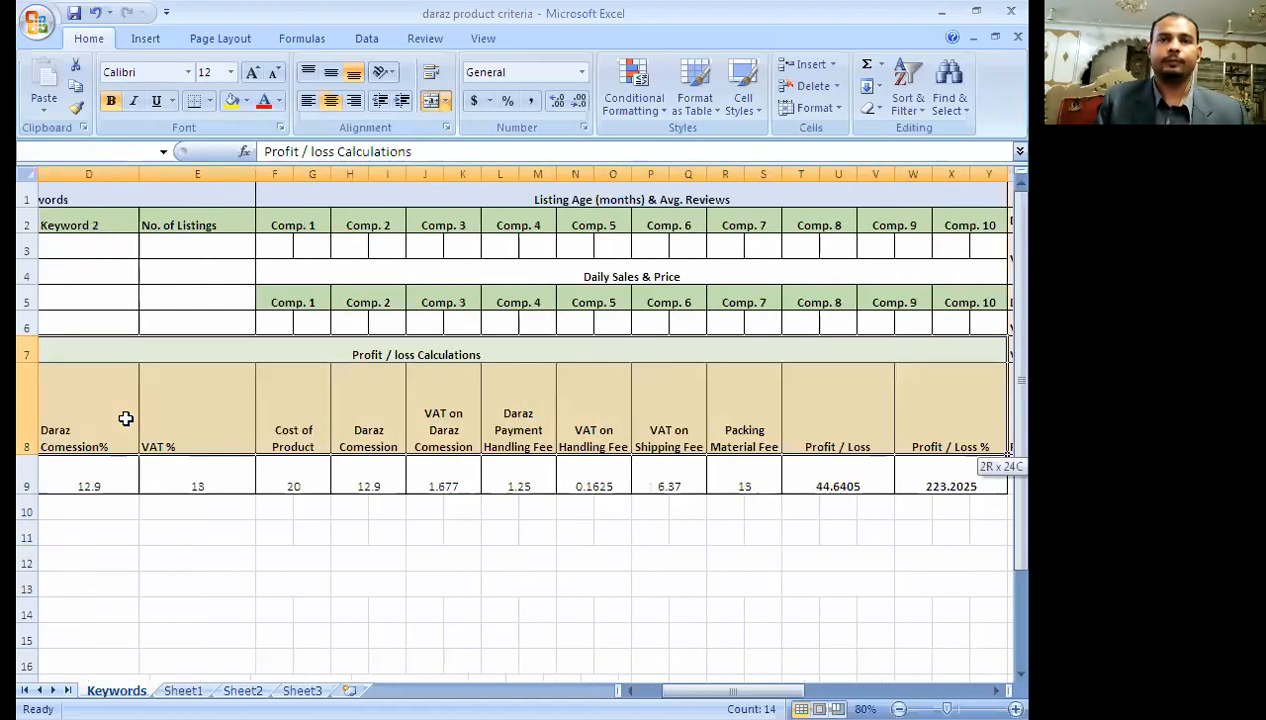
key(Up)
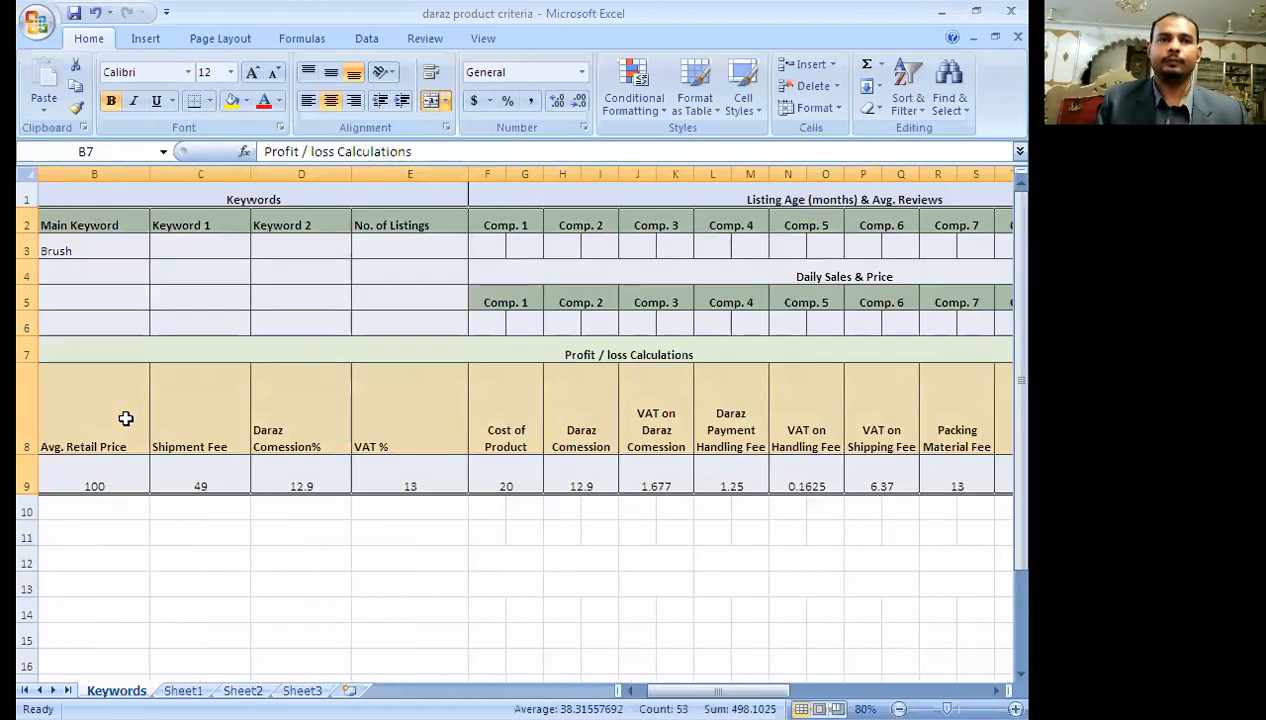
- Copy the Profit / loss Calculations headings in row 8, from Avg. Retail Price through Profit / Loss %
key(Left)
key(Down)
key(Right)
key(shift+Right)
key(shift+Right)
key(shift+Right)
key(shift+Right)
key(shift+Right)
key(shift+Right)
key(shift+Right)
key(shift+Right)
key(shift+Right)
key(shift+Right)
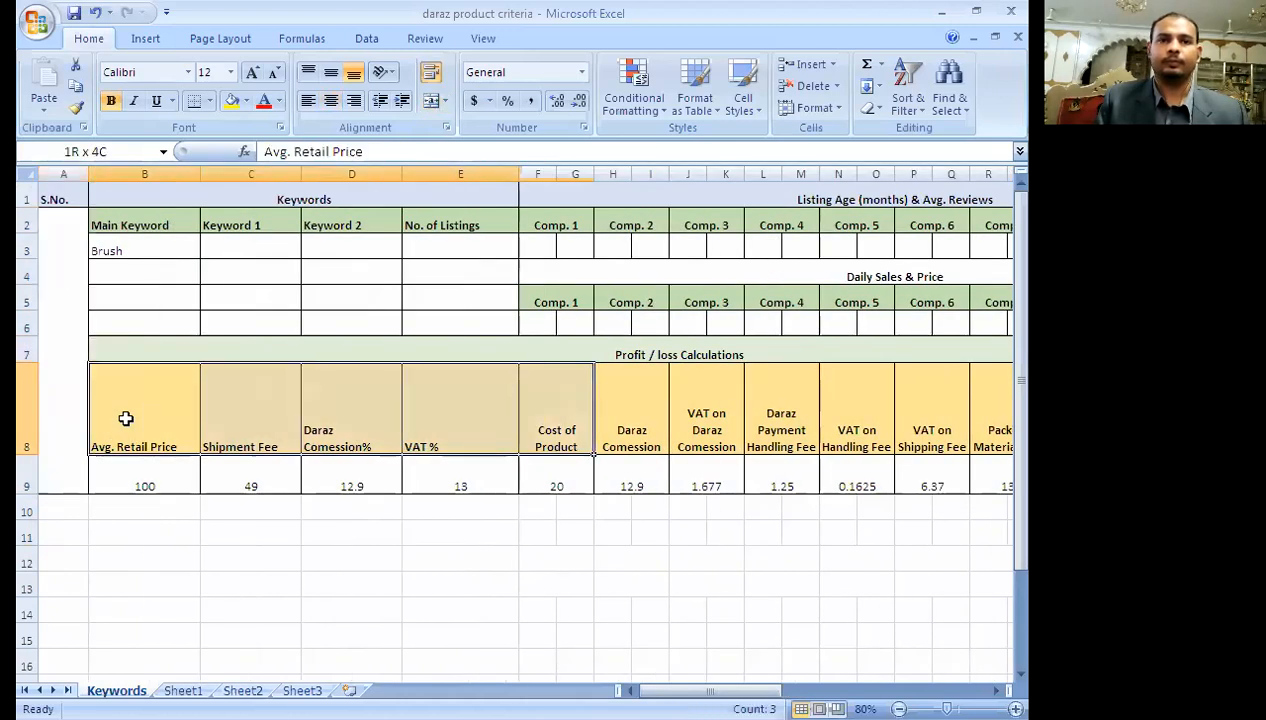
key(shift+Right)
key(shift+Right)
key(shift+Right)
key(shift+Right)
key(shift+Right)
key(shift+Right)
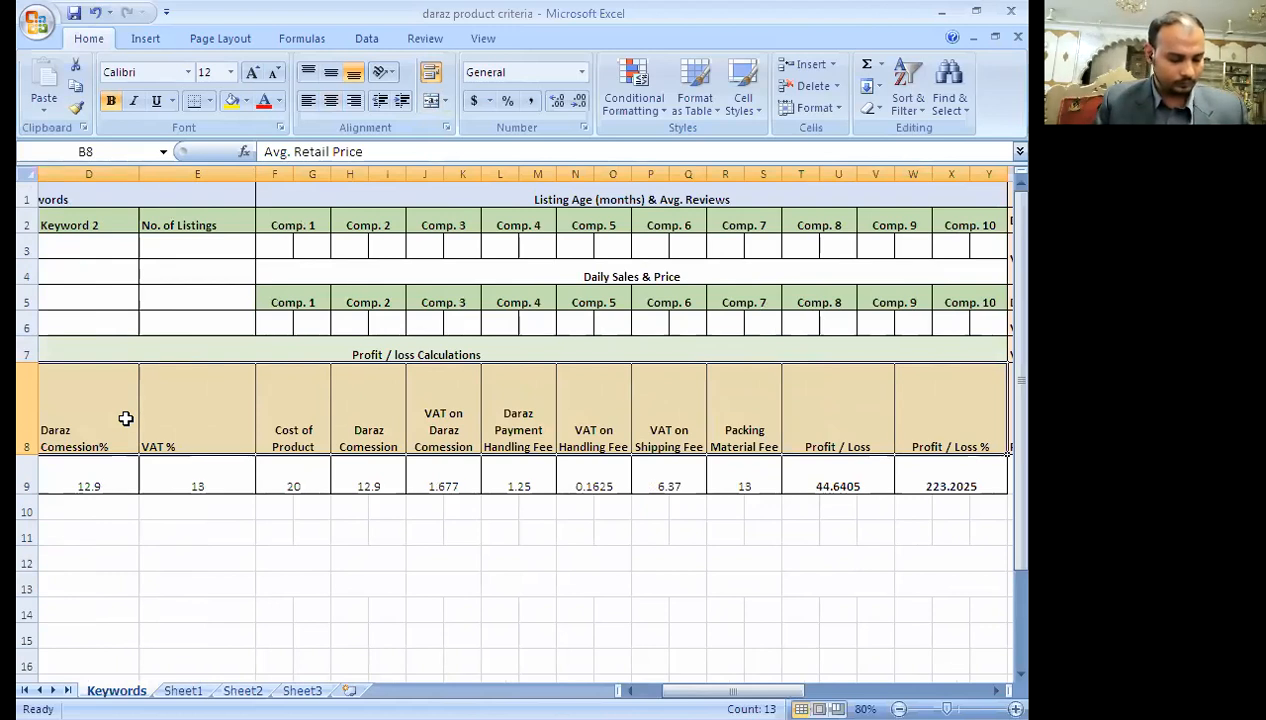
key(ctrl+c)
- Paste the copied headings into row 12 starting at B12, and make that row taller to fit the heading text
key(Down)
key(Down)
key(Down)
key(Down)
key(Down)
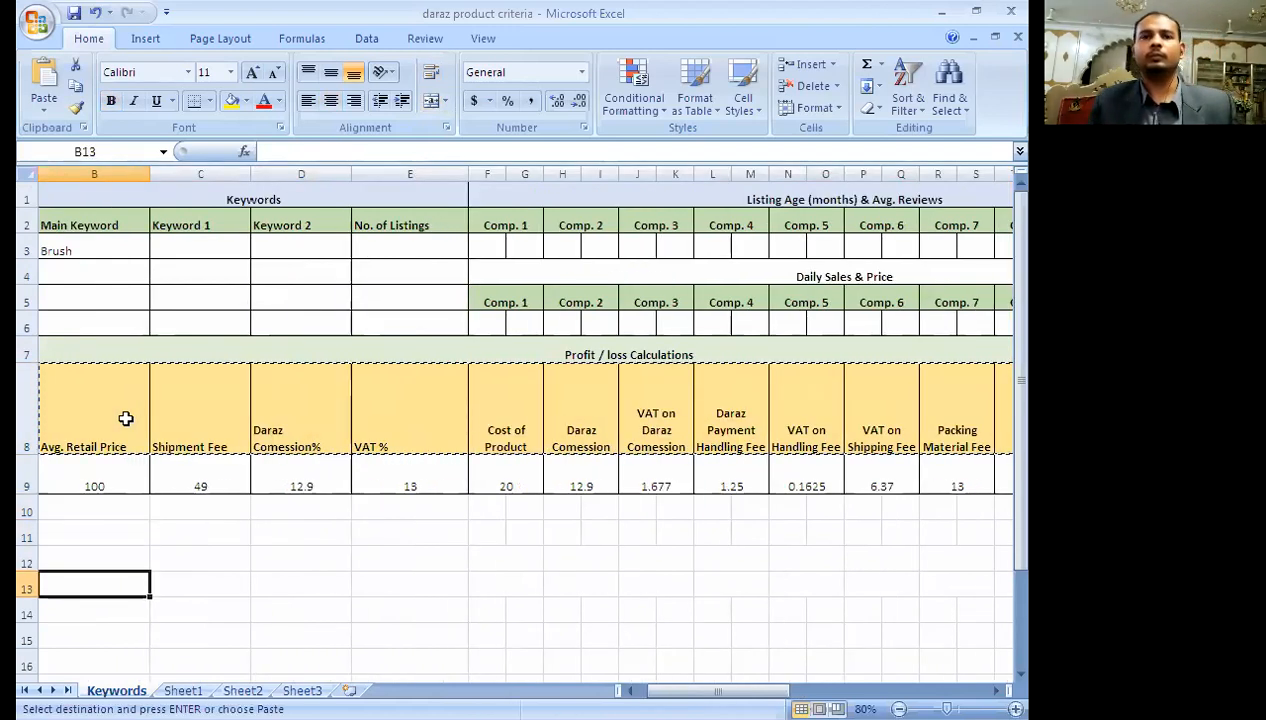
key(Up)
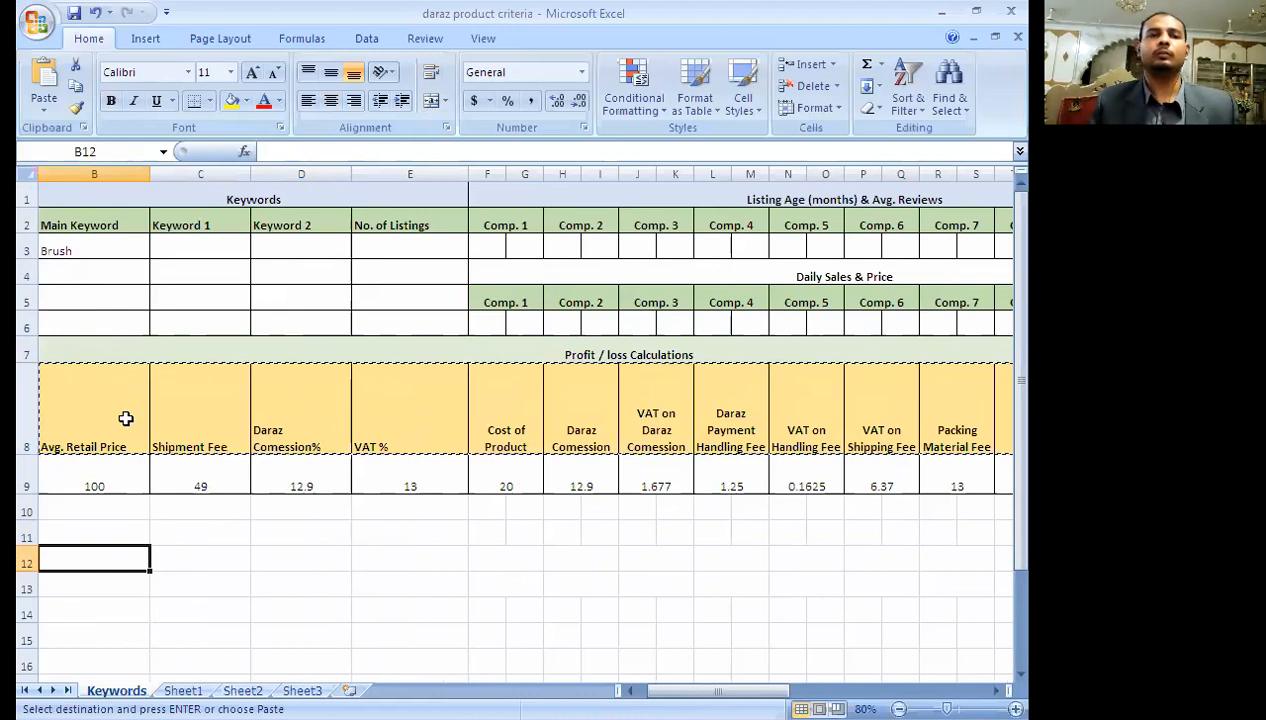
key(ctrl+v)
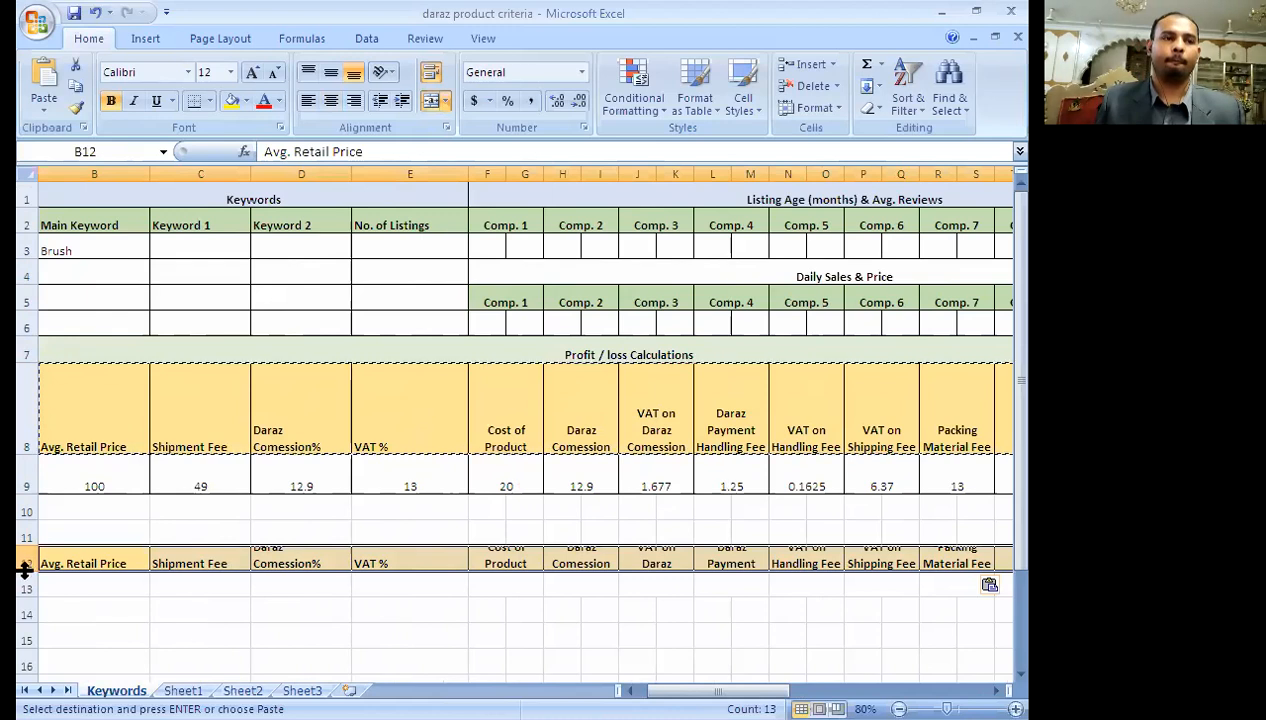
drag(25, 568, 28, 597)
scroll(220, 633, down, 2)
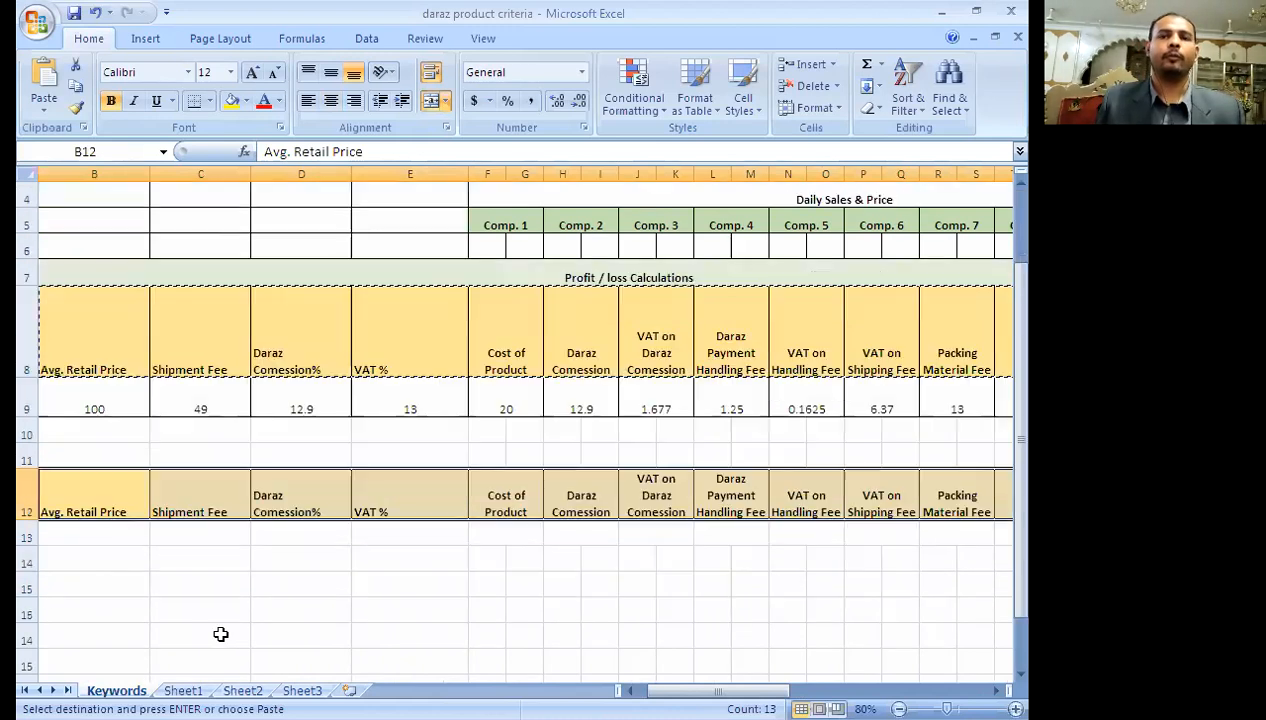
- Enter 120 as the Avg. Retail Price in cell B13 under the pasted headings
key(Down)
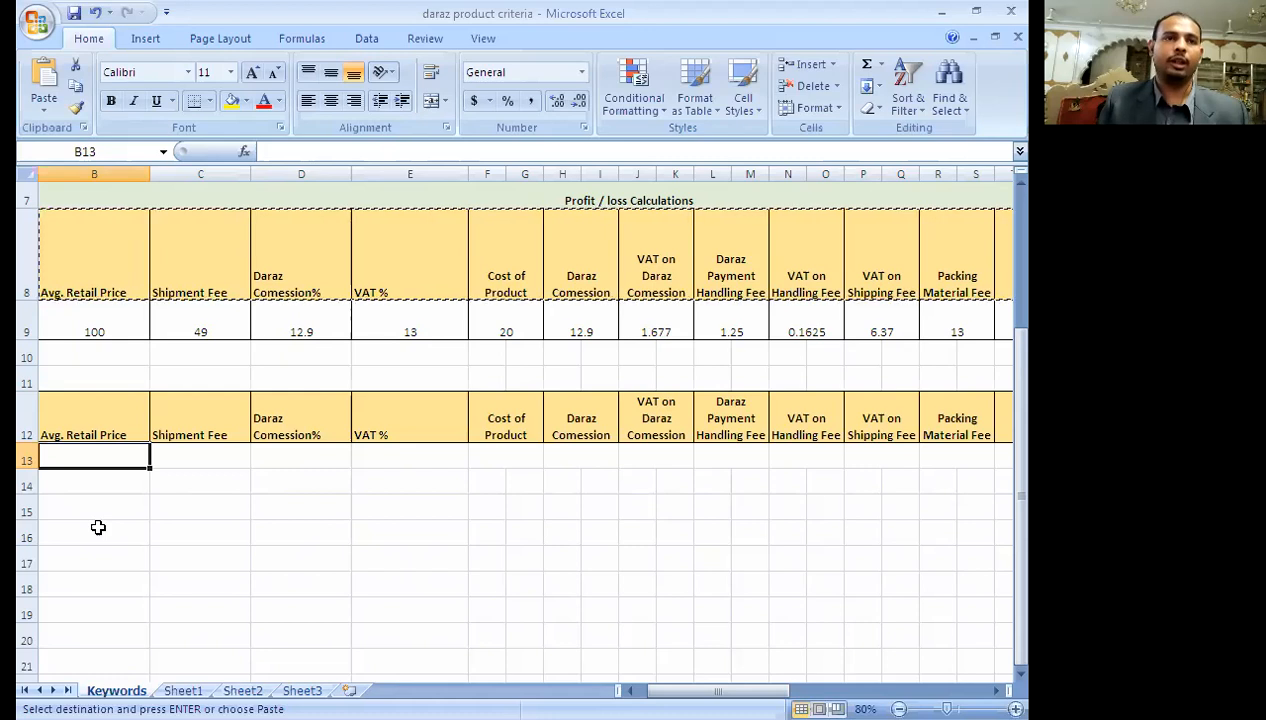
text(120)
key(Return)
- Set the Avg. Retail Price in the original calculation, cell B9, to 120 and return to cell B13
key(Up)
key(Up)
key(Up)
key(Up)
key(Up)
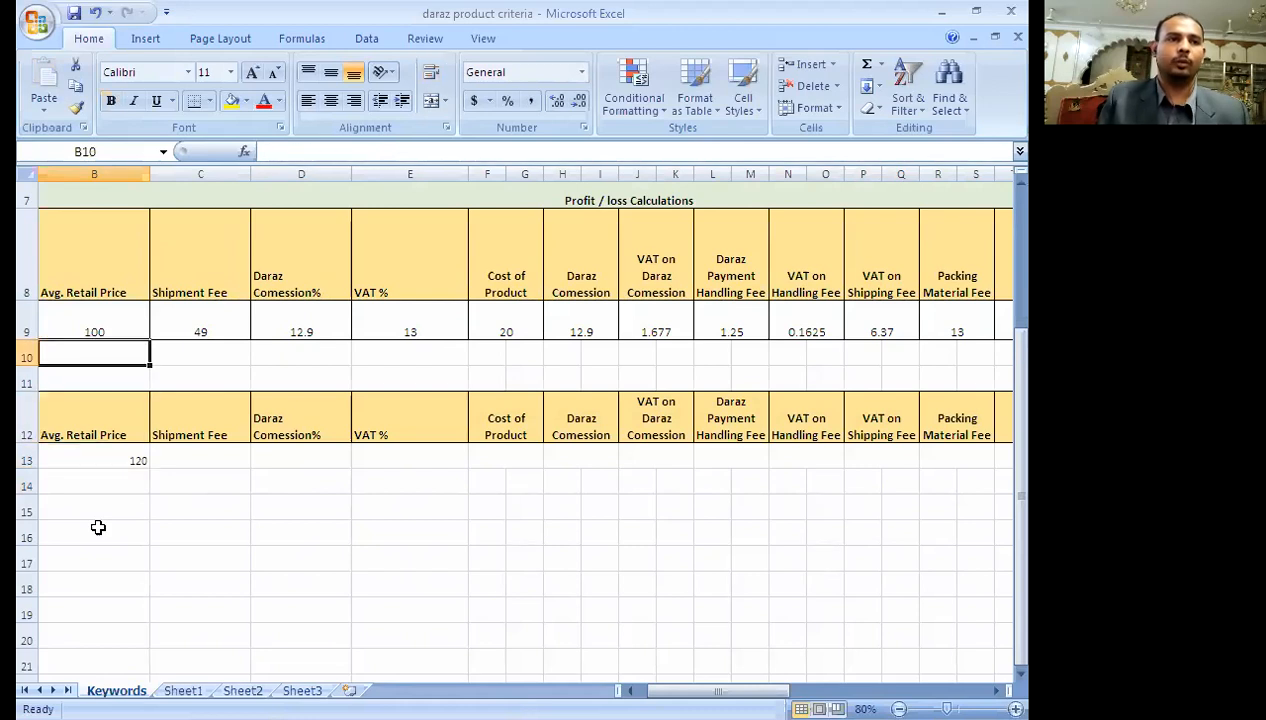
text(120)
key(Return)
key(Down)
key(Down)
key(Down)
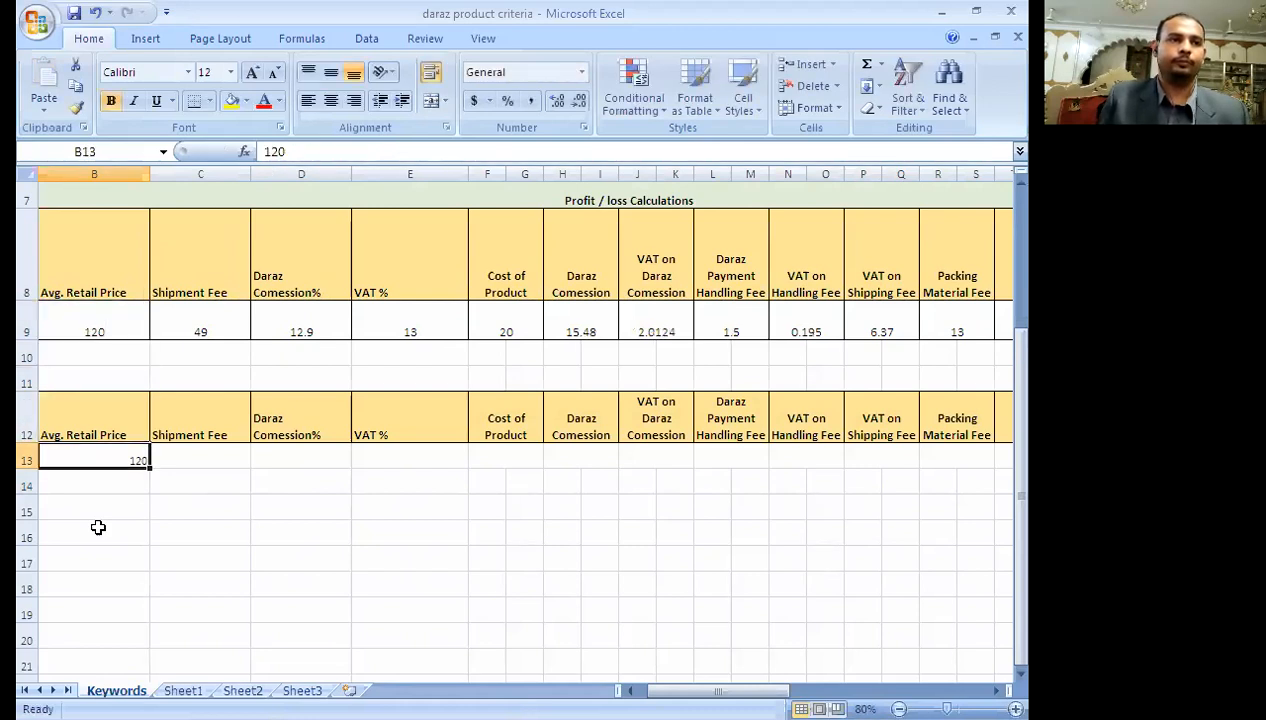
- Enter 49 as the Shipment Fee in C13 and 12.9 as the Daraz Comession% in D13
key(Right)
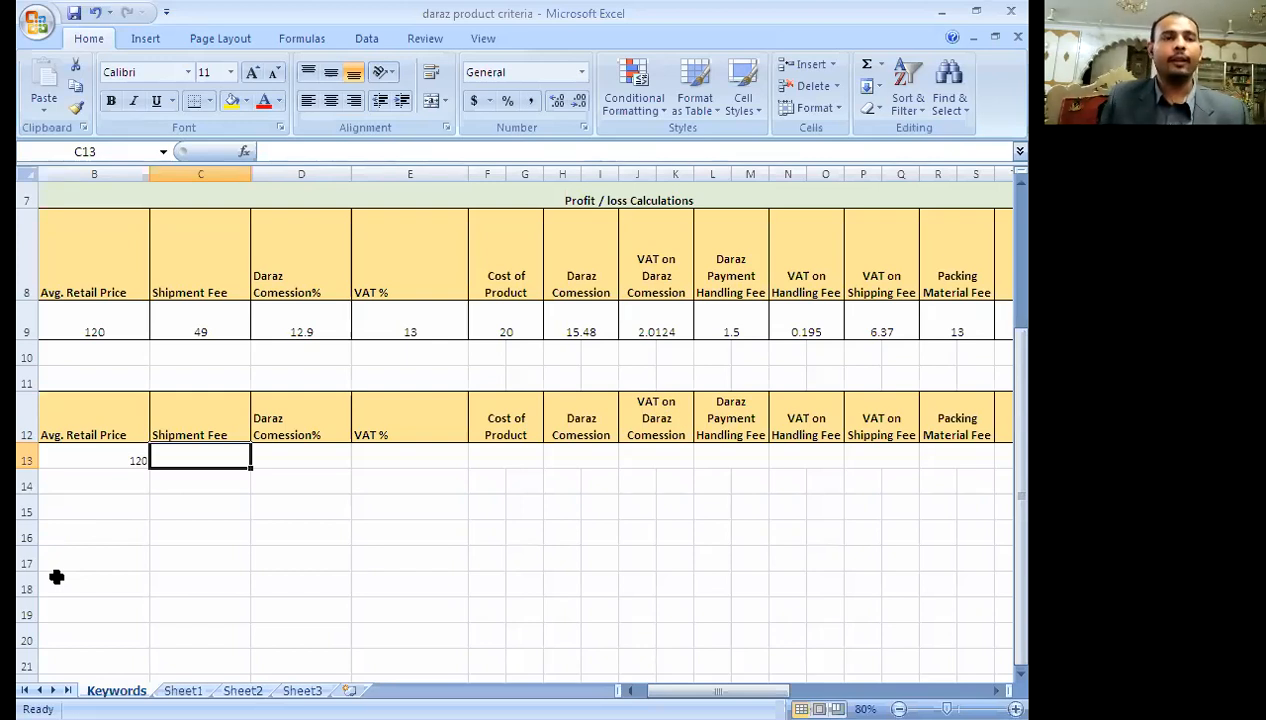
key(Left)
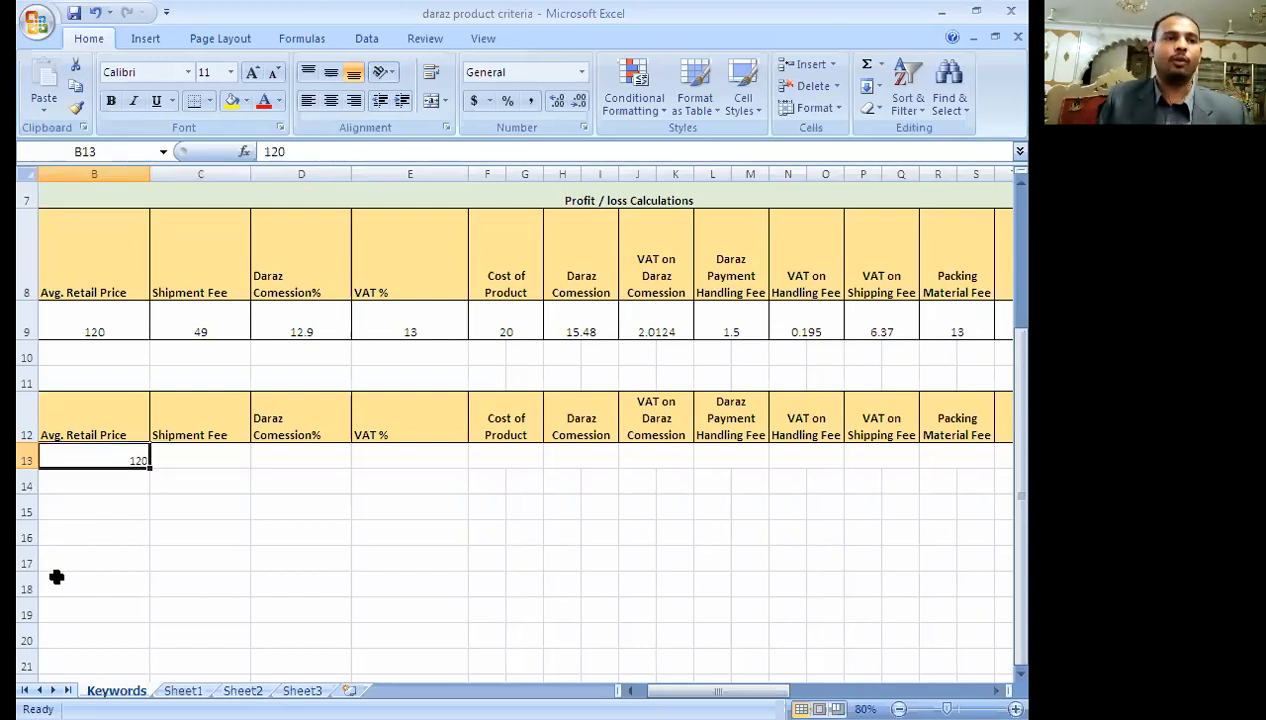
key(Right)
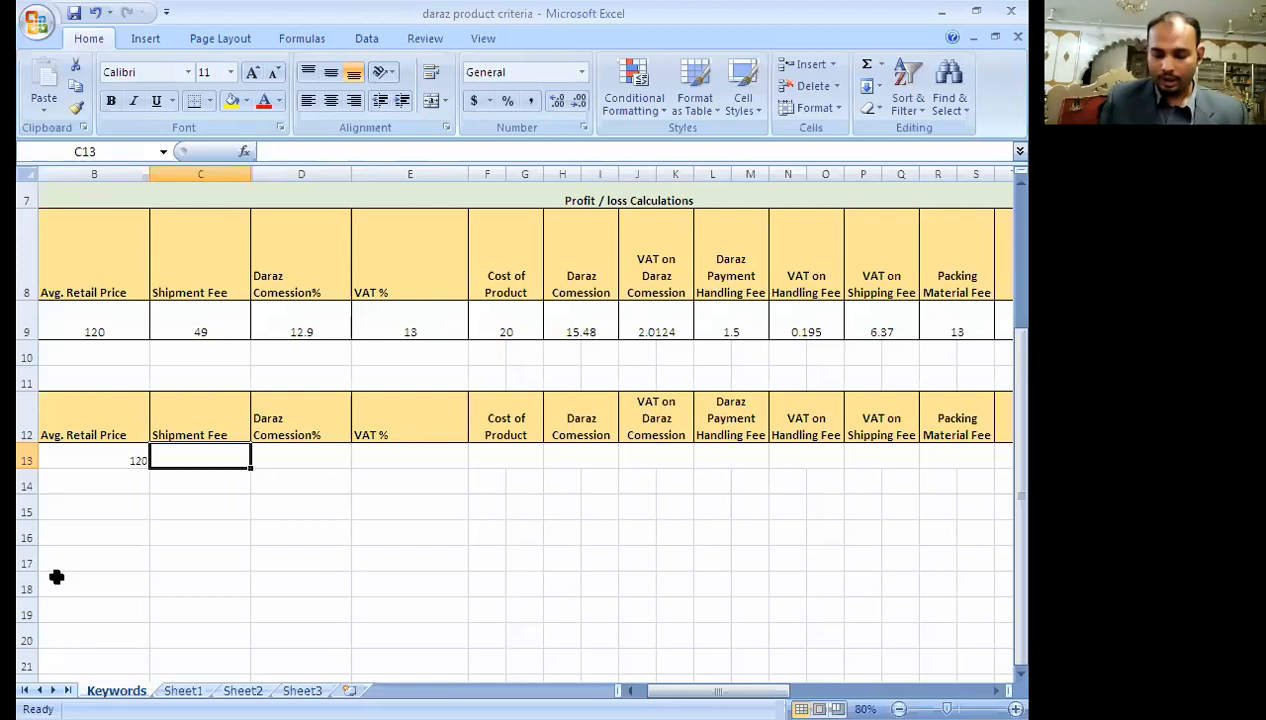
text(49)
key(Tab)
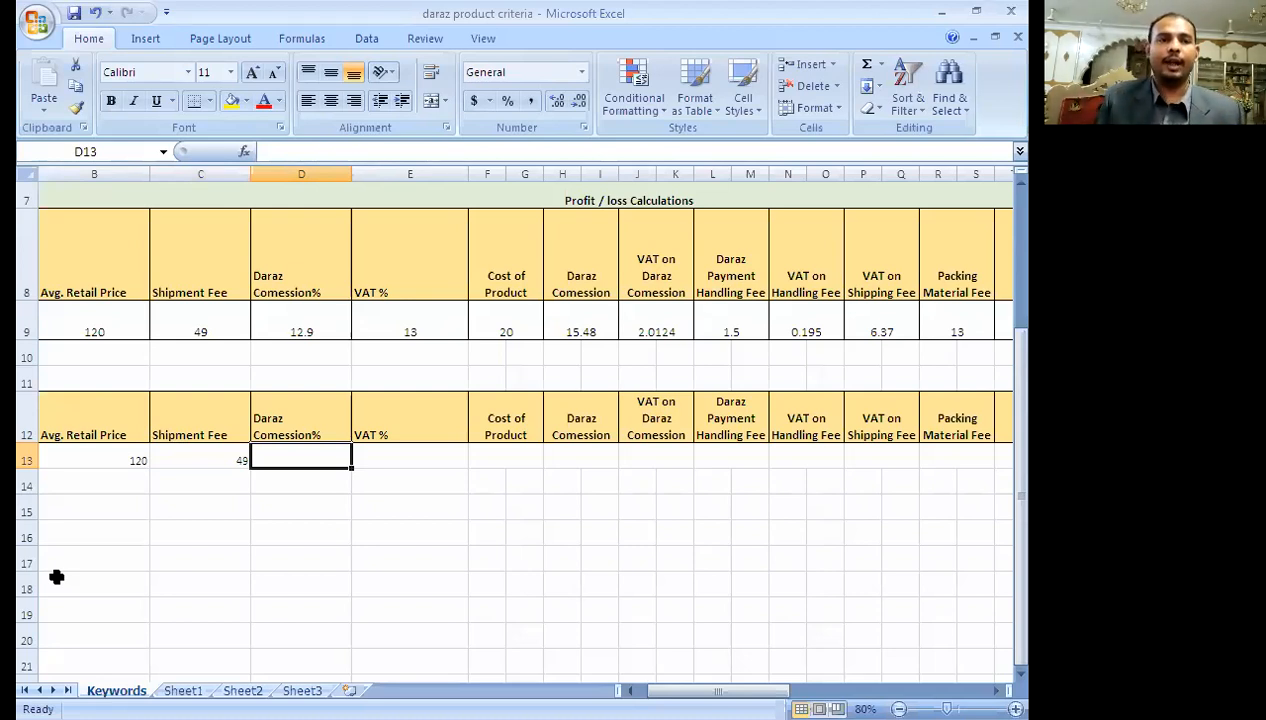
text(12.9)
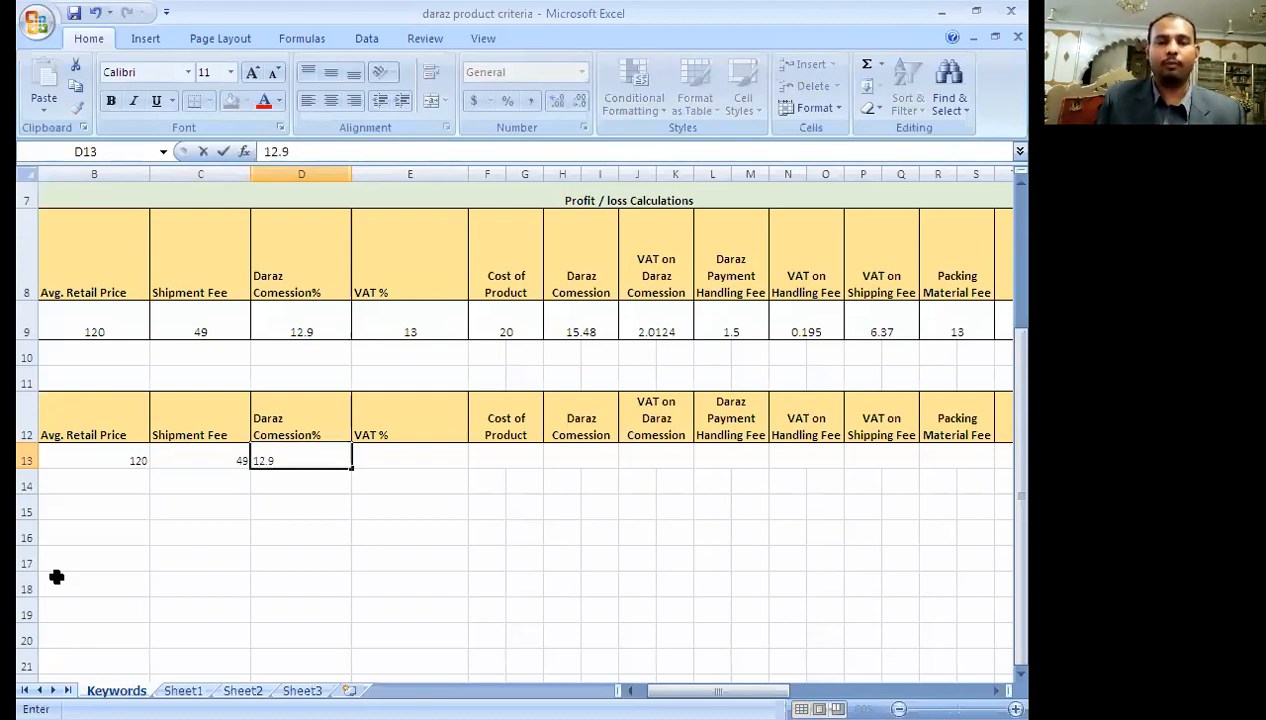
key(Tab)
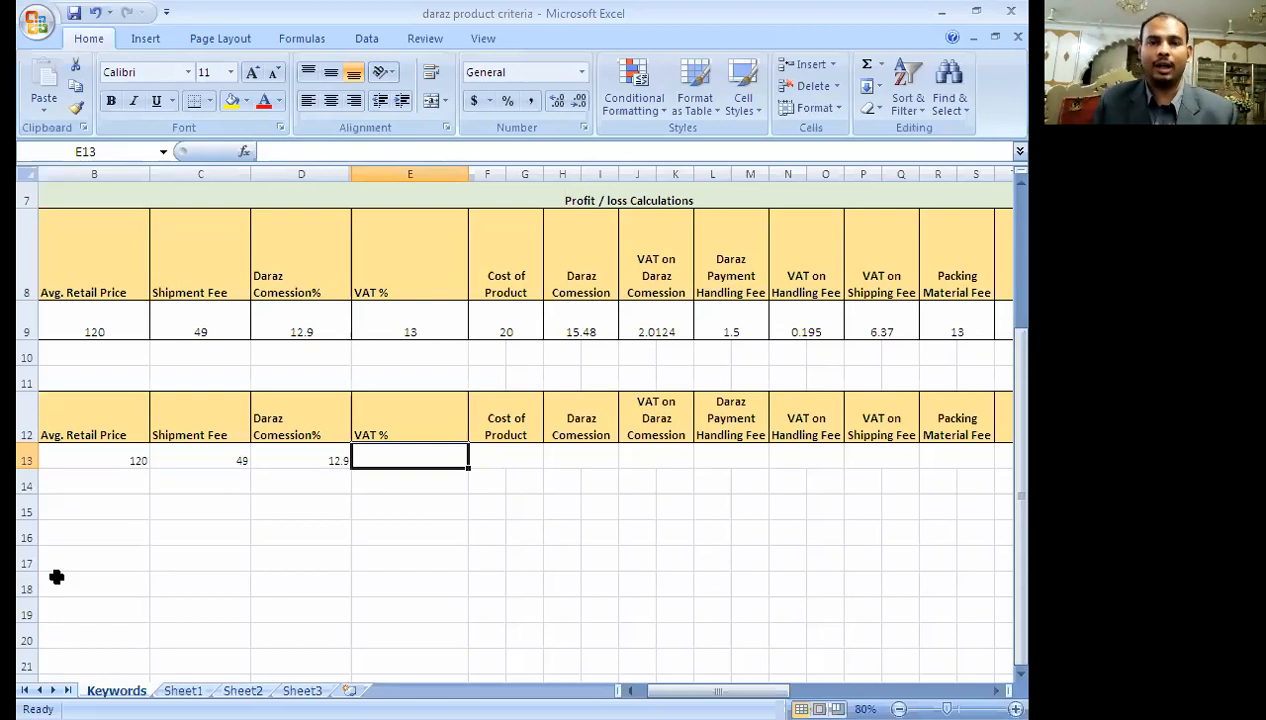
- Enter 13 as the VAT % in E13 and 20 as the Cost of Product in F13
text(13)
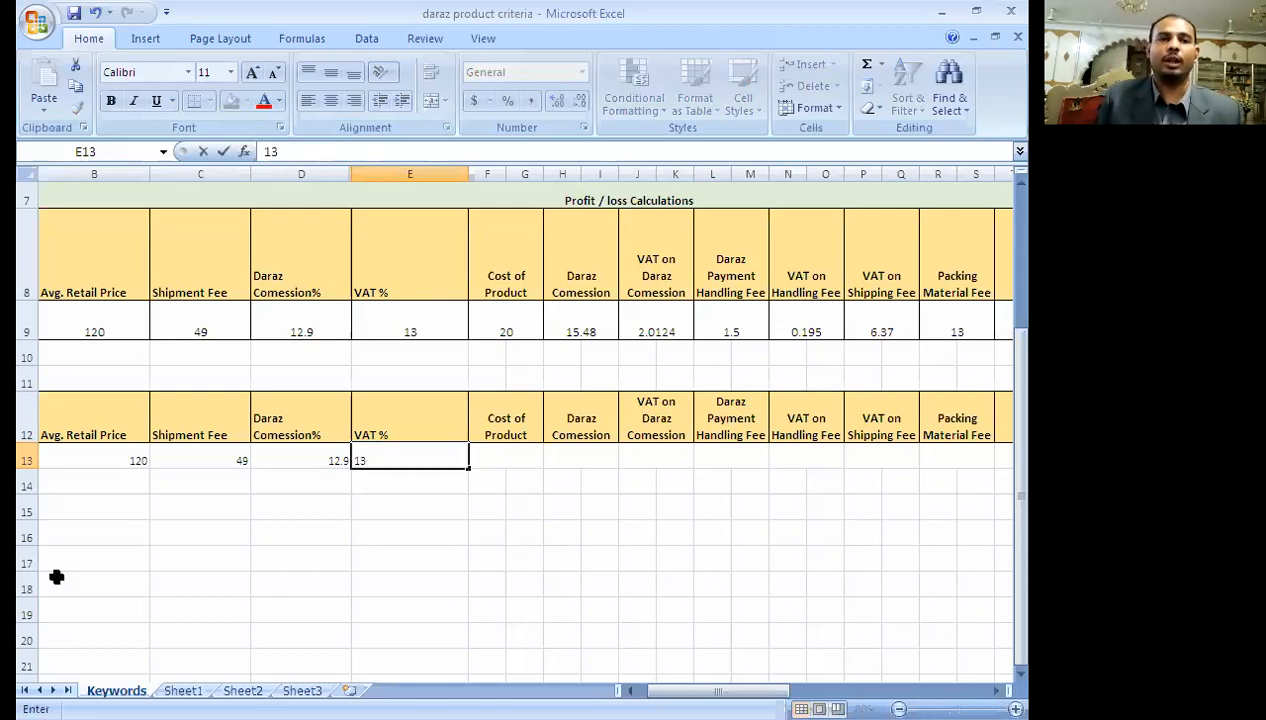
key(Return)
key(Up)
key(Right)
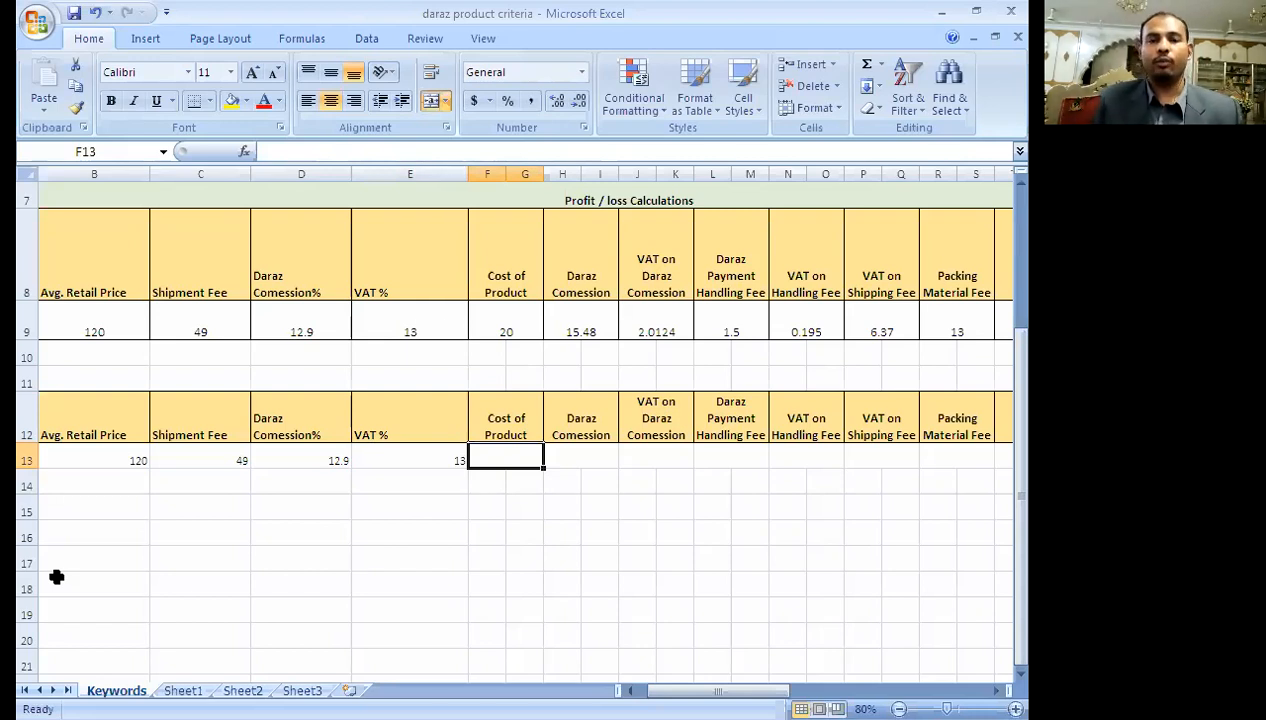
text(20)
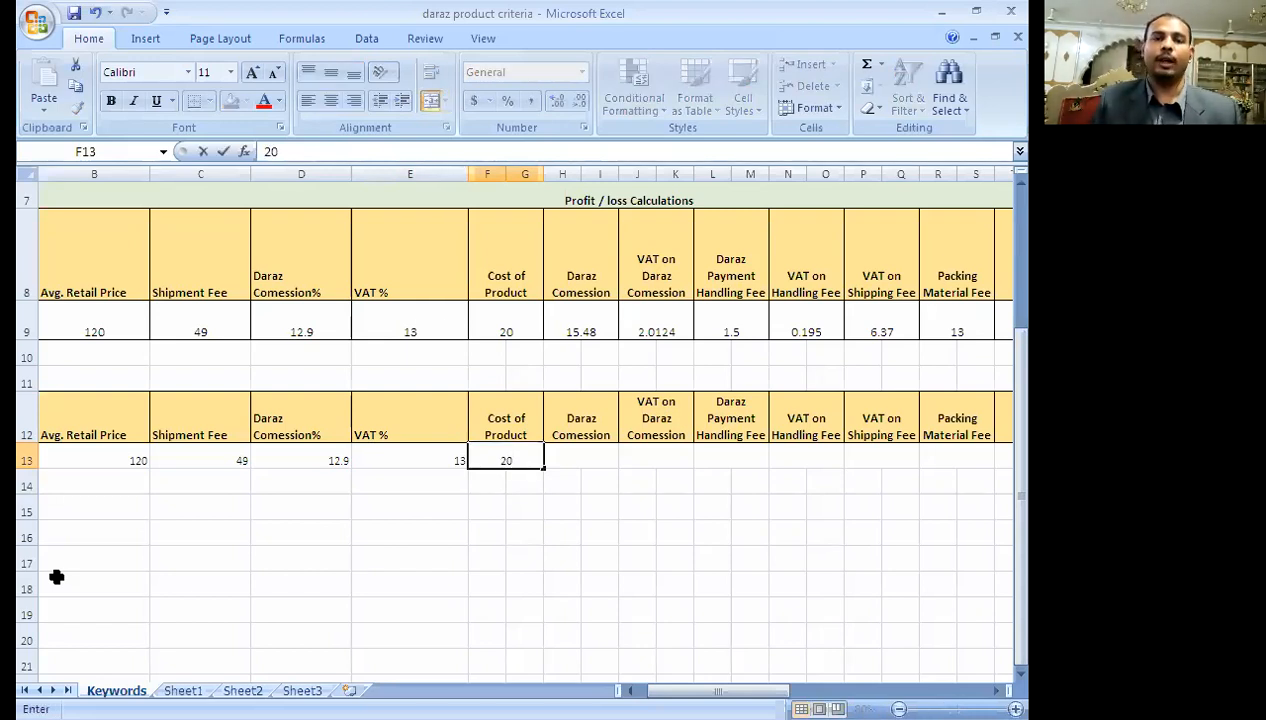
key(Tab)
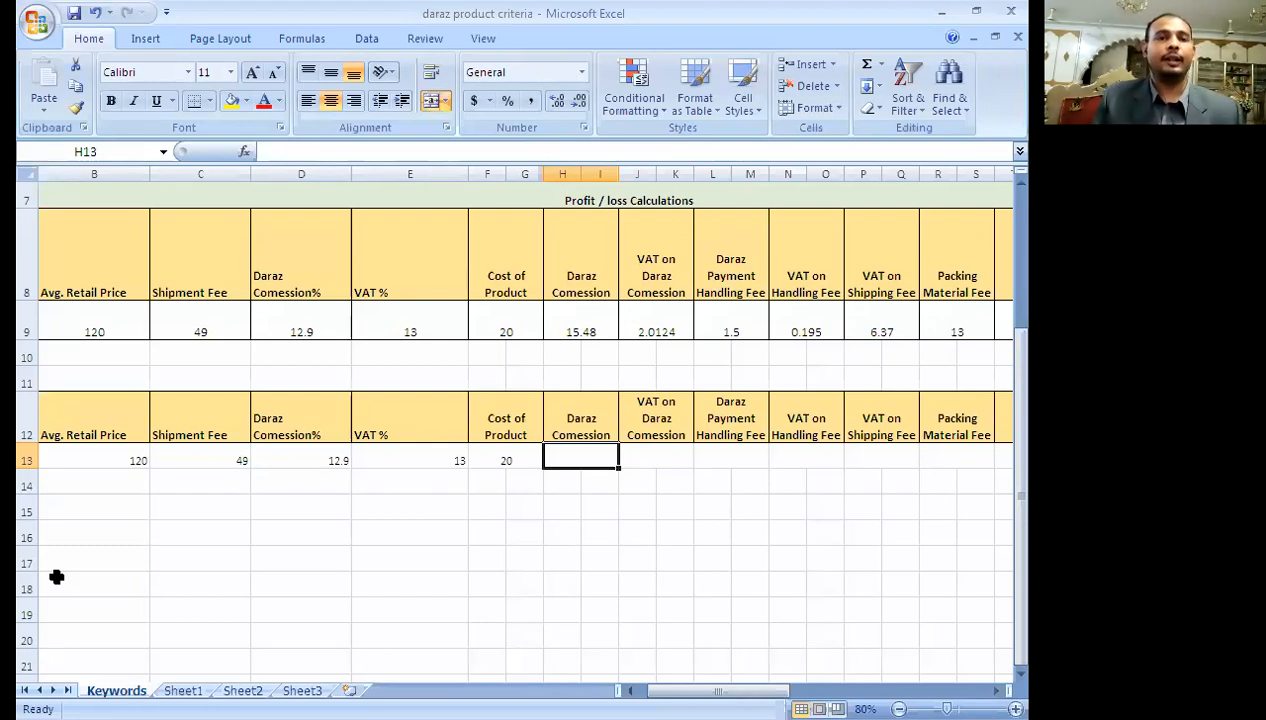
- Review the row 13 entries one by one, from Avg. Retail Price through Cost of Product
key(Left)
key(Left)
key(Left)
key(Left)
key(Left)
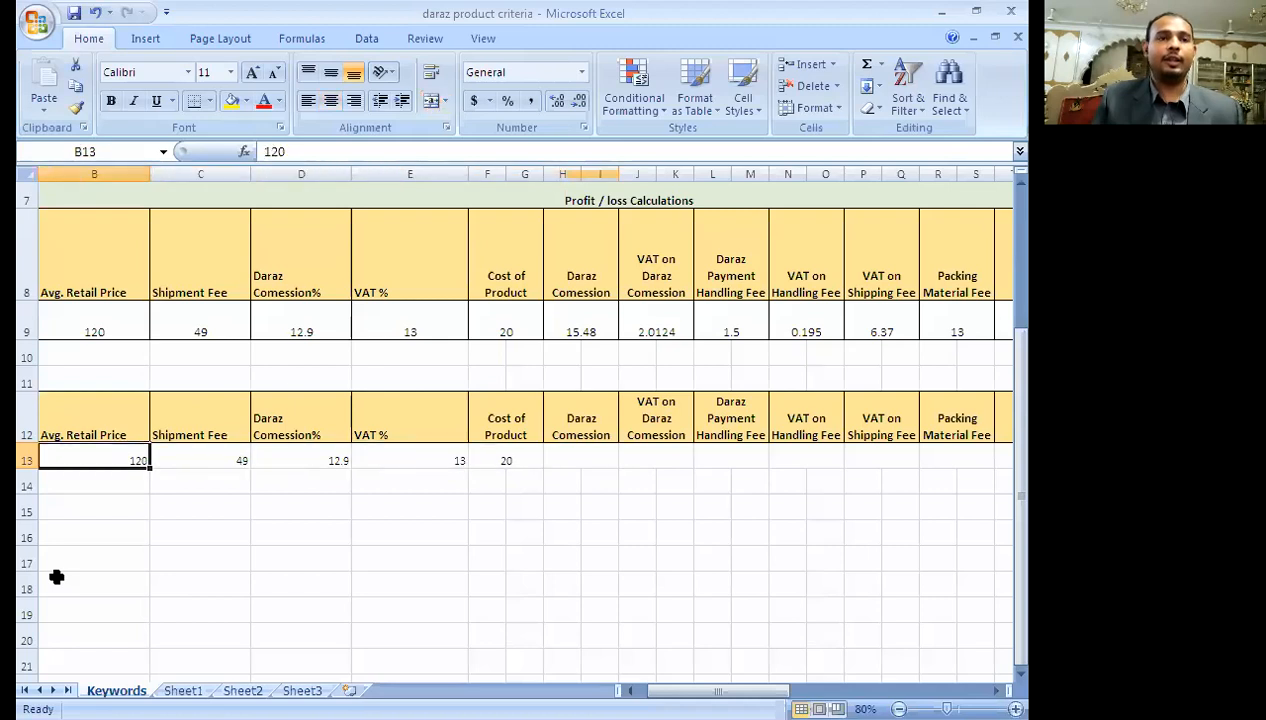
key(Right)
key(Left)
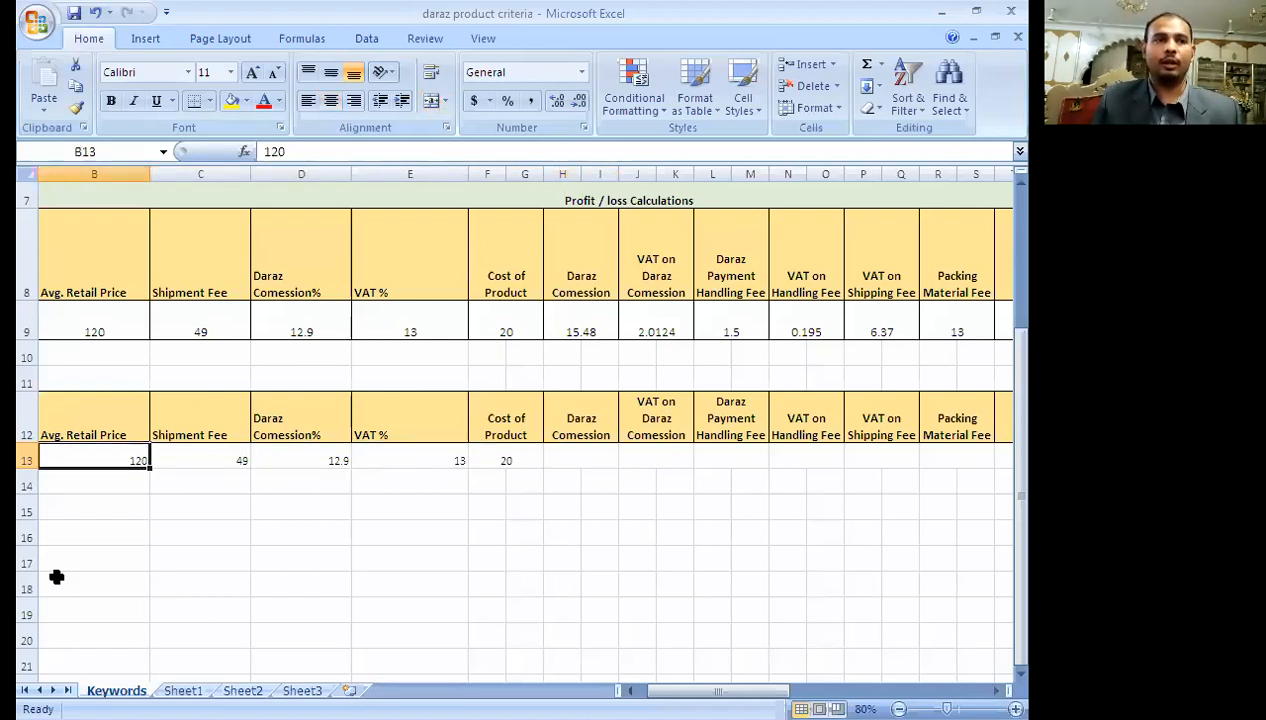
key(Right)
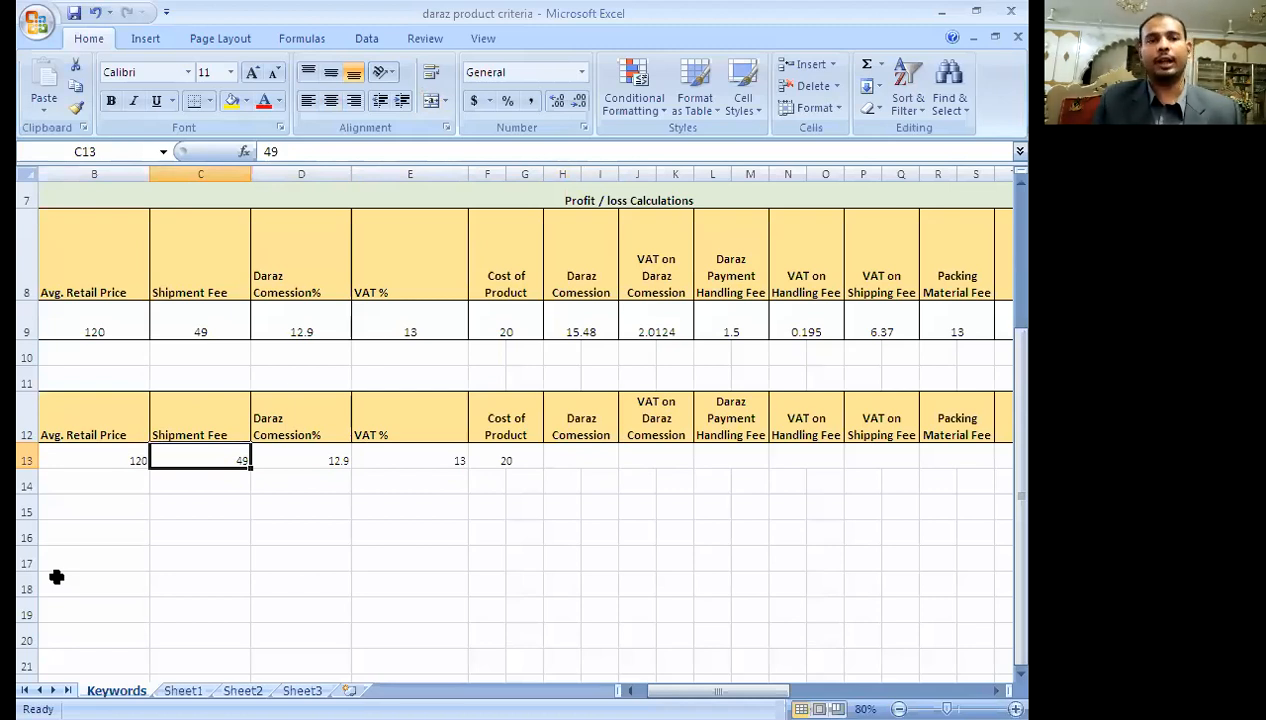
key(Right)
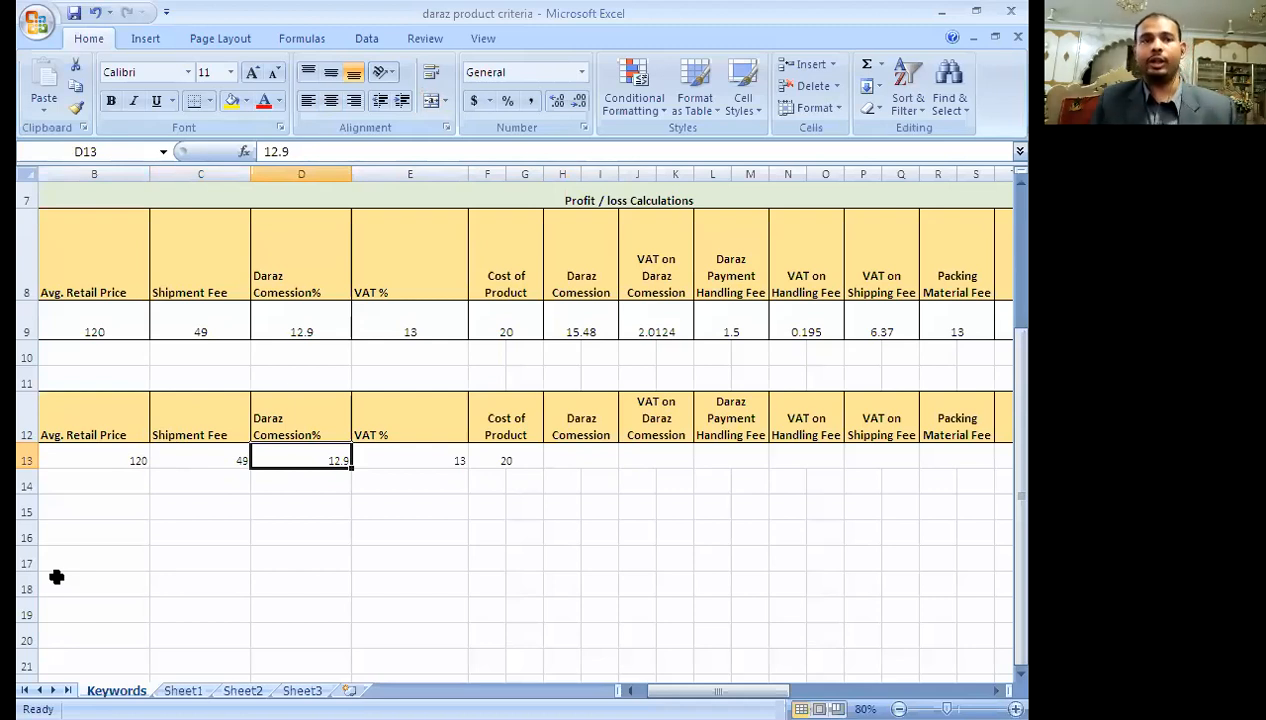
key(Right)
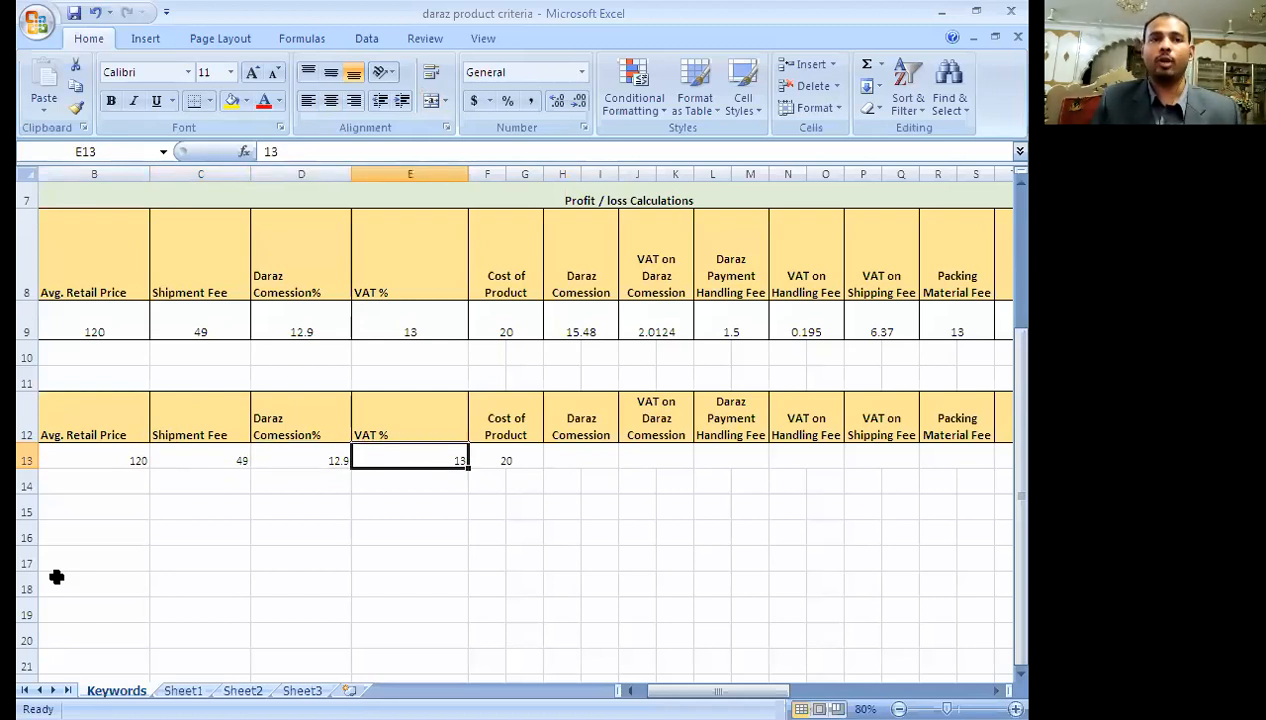
key(Right)
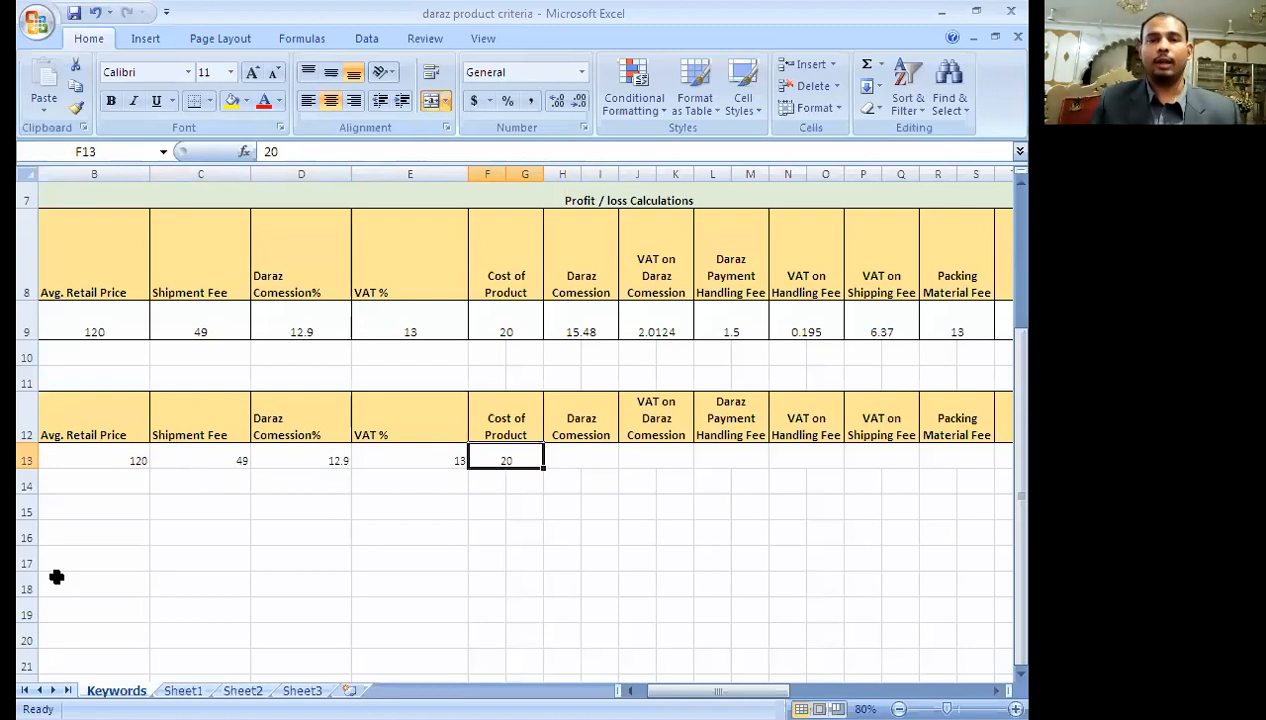
- Calculate the Daraz Comession in H13 from the retail price and commission percentage with the formula =B13*D13/100
key(Tab)
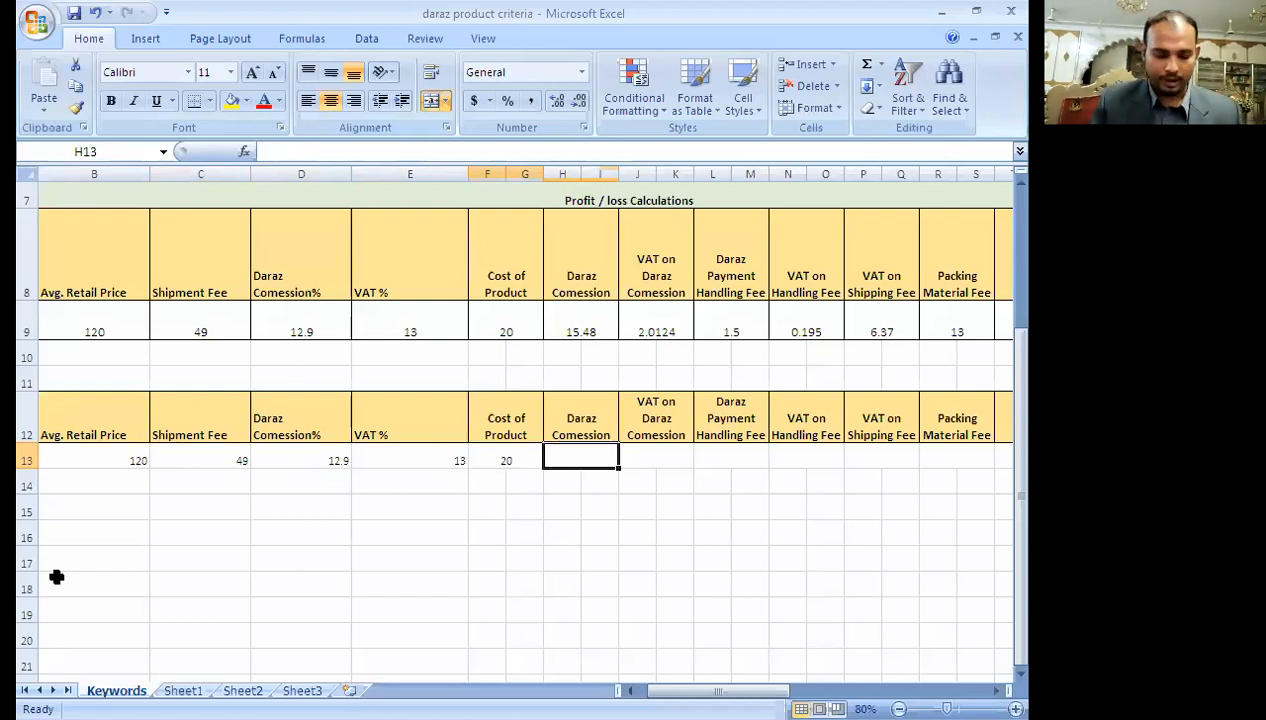
text(=)
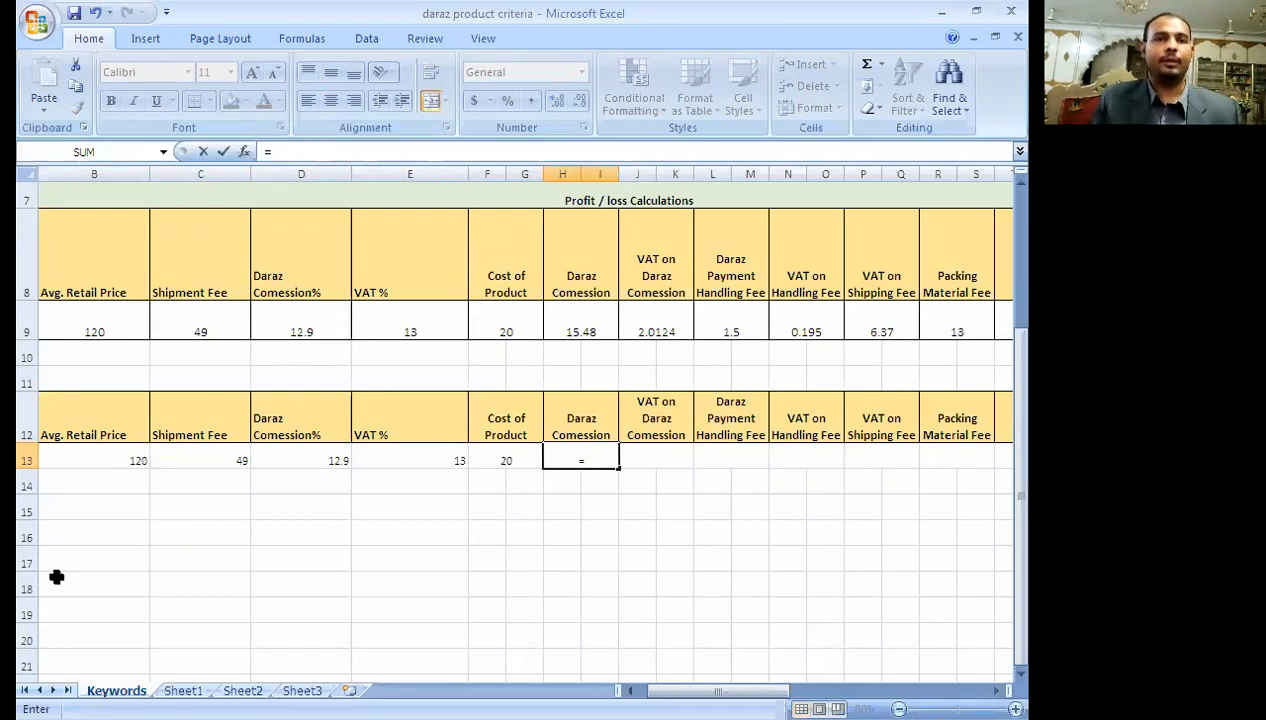
key(Left)
key(Left)
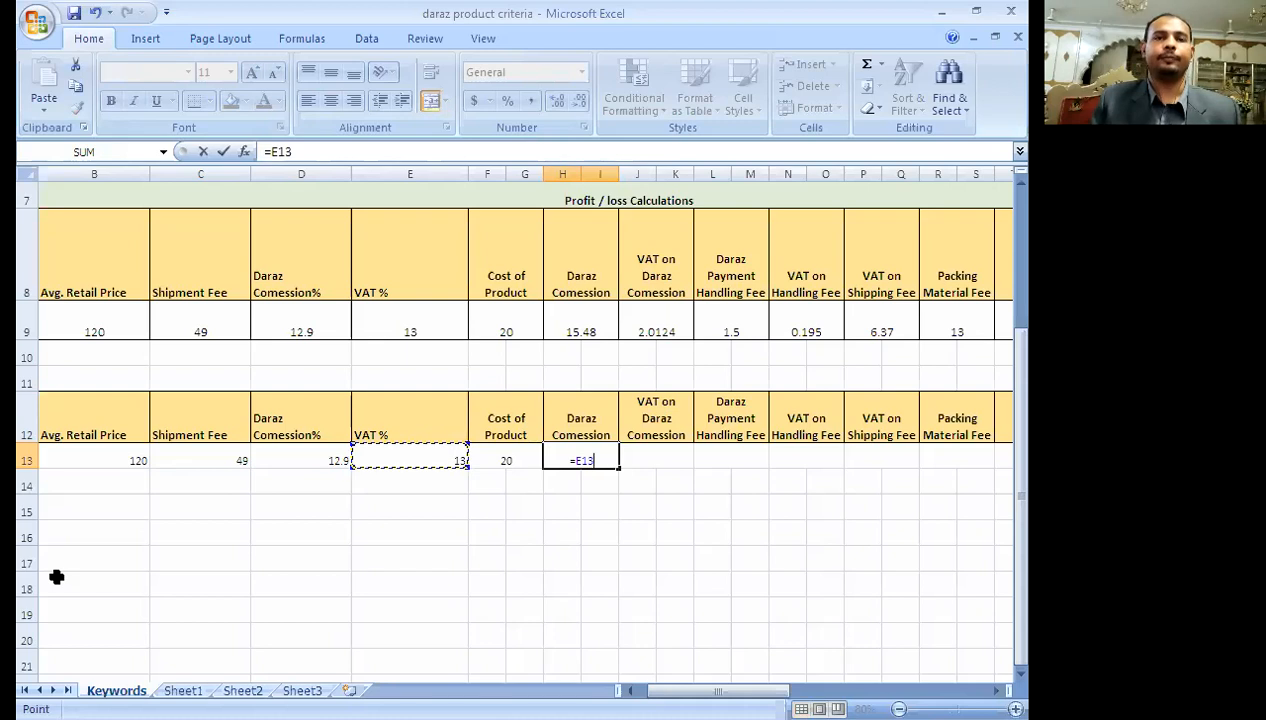
key(Left)
key(Left)
key(Left)
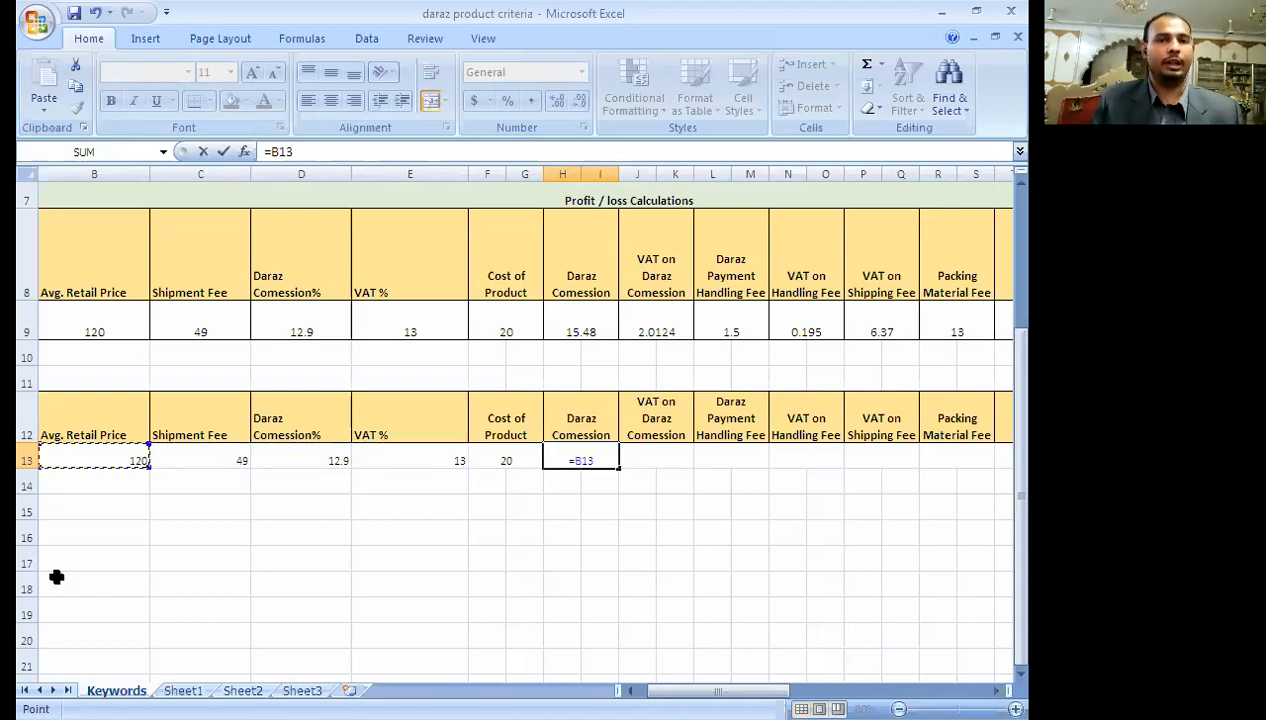
text(*)
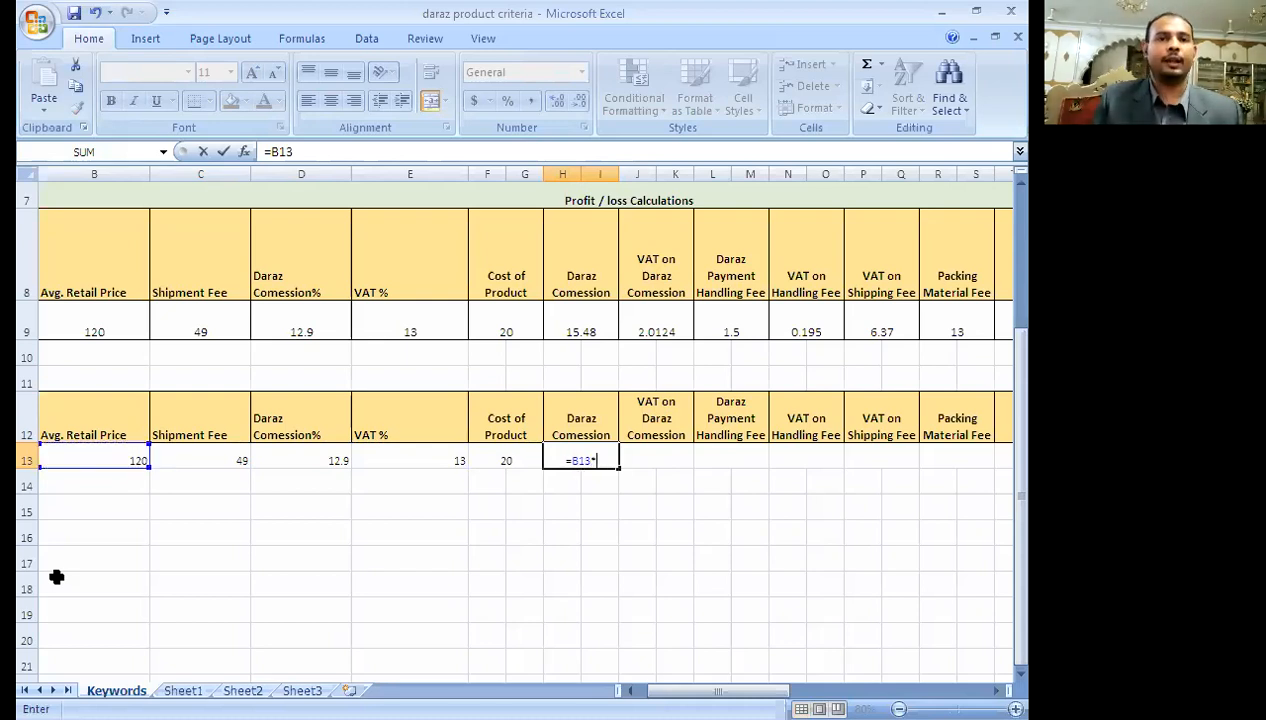
key(Left)
key(Left)
key(Left)
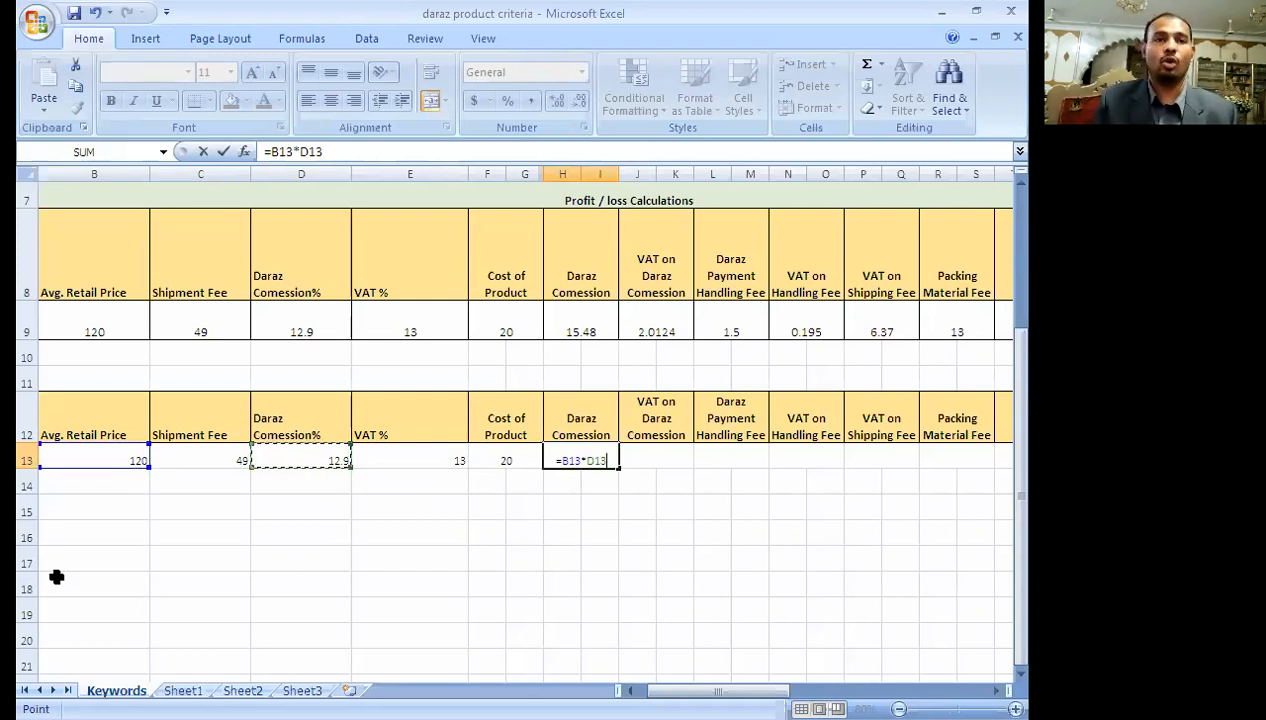
text(/1)
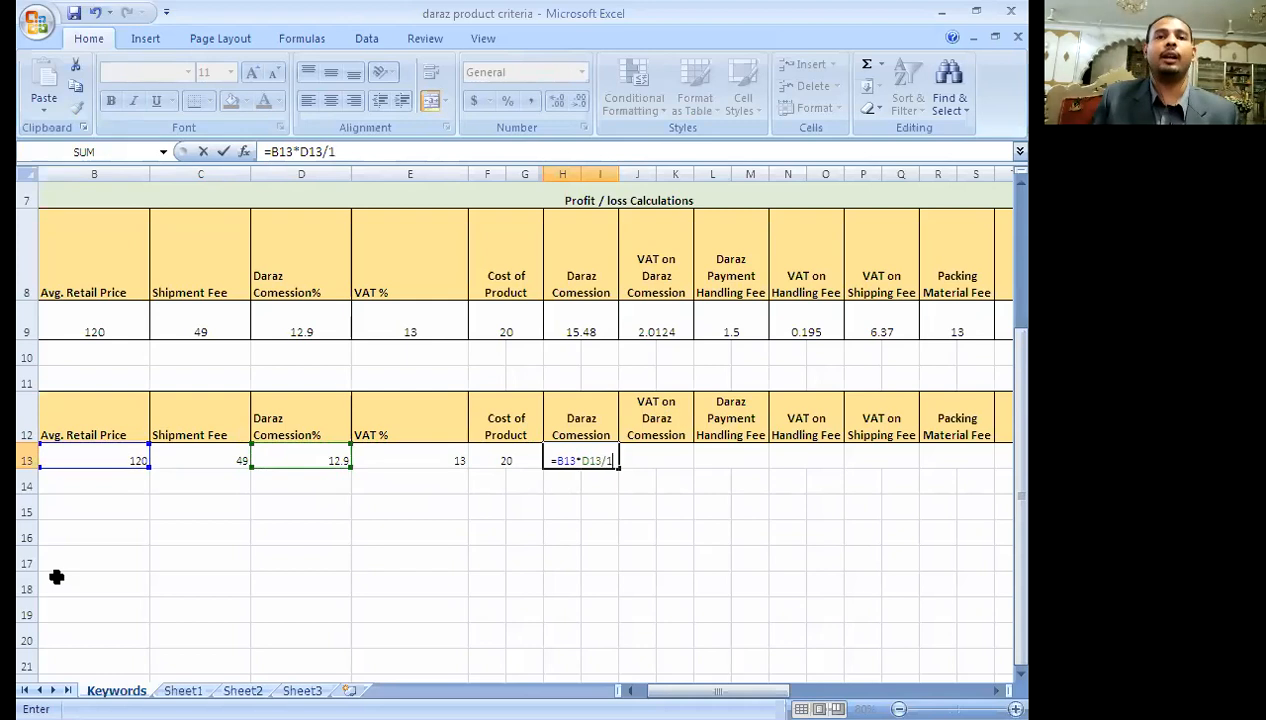
text(00)
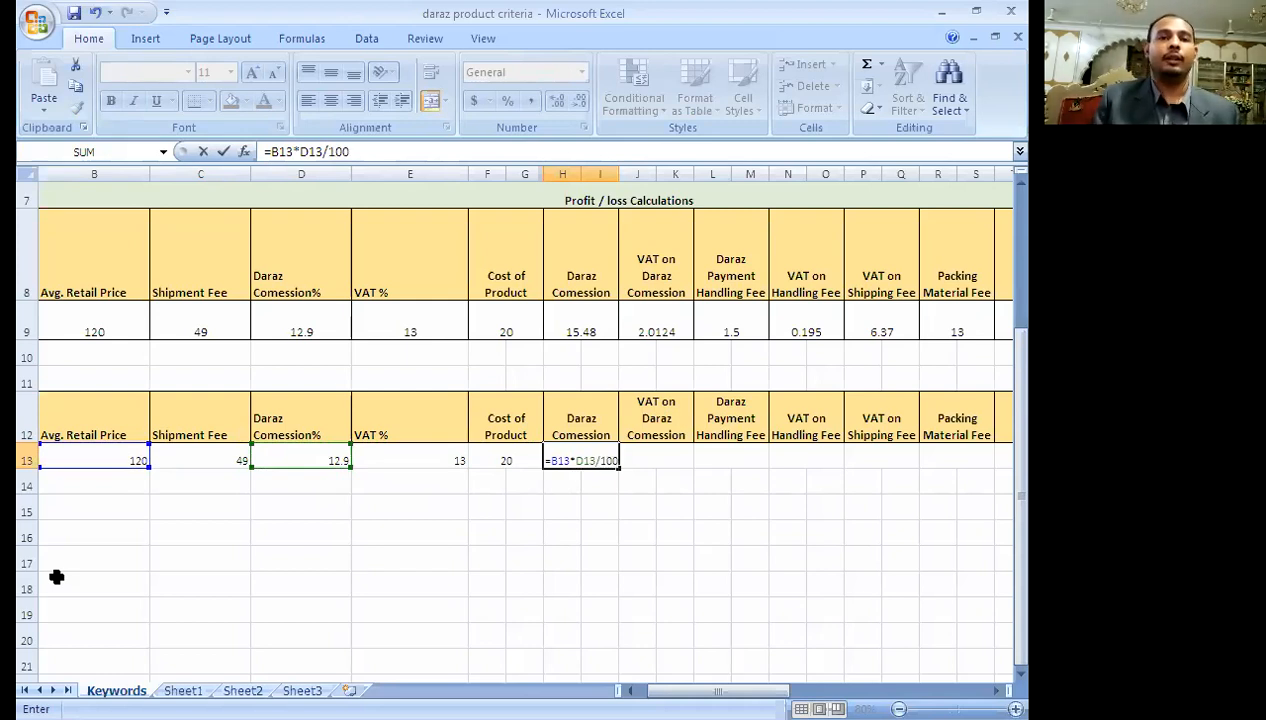
key(Return)
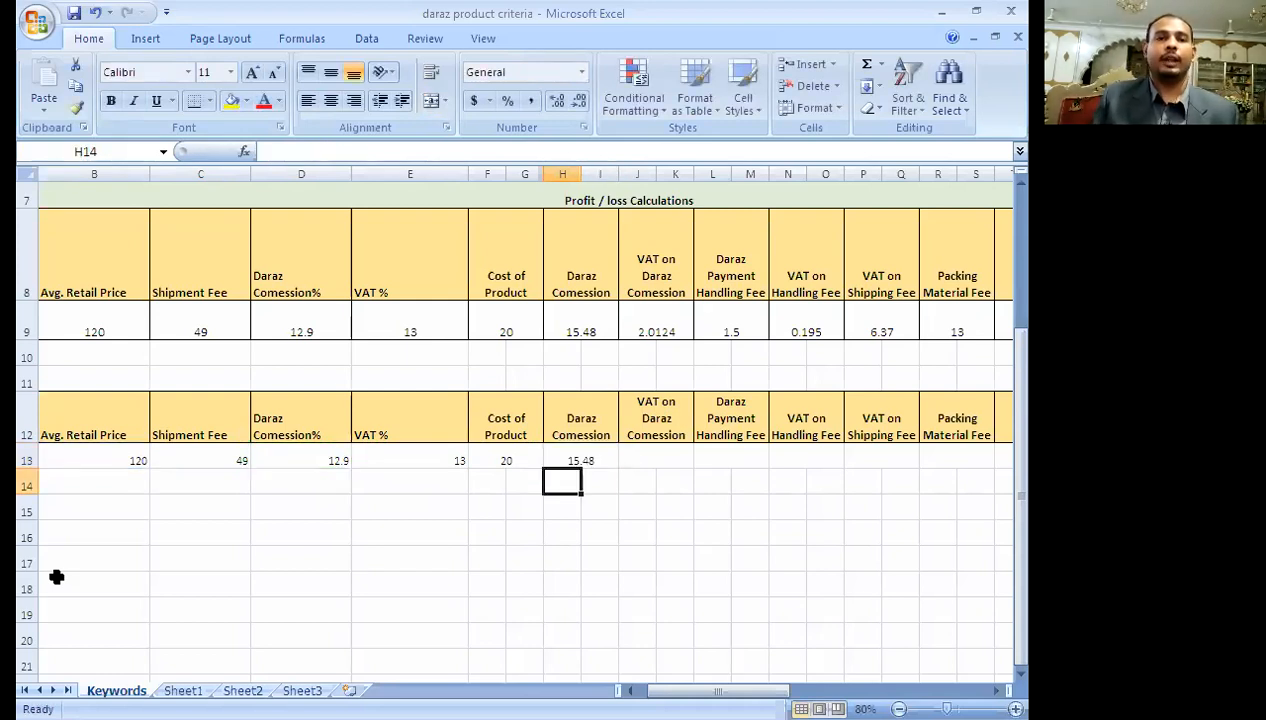
key(Up)
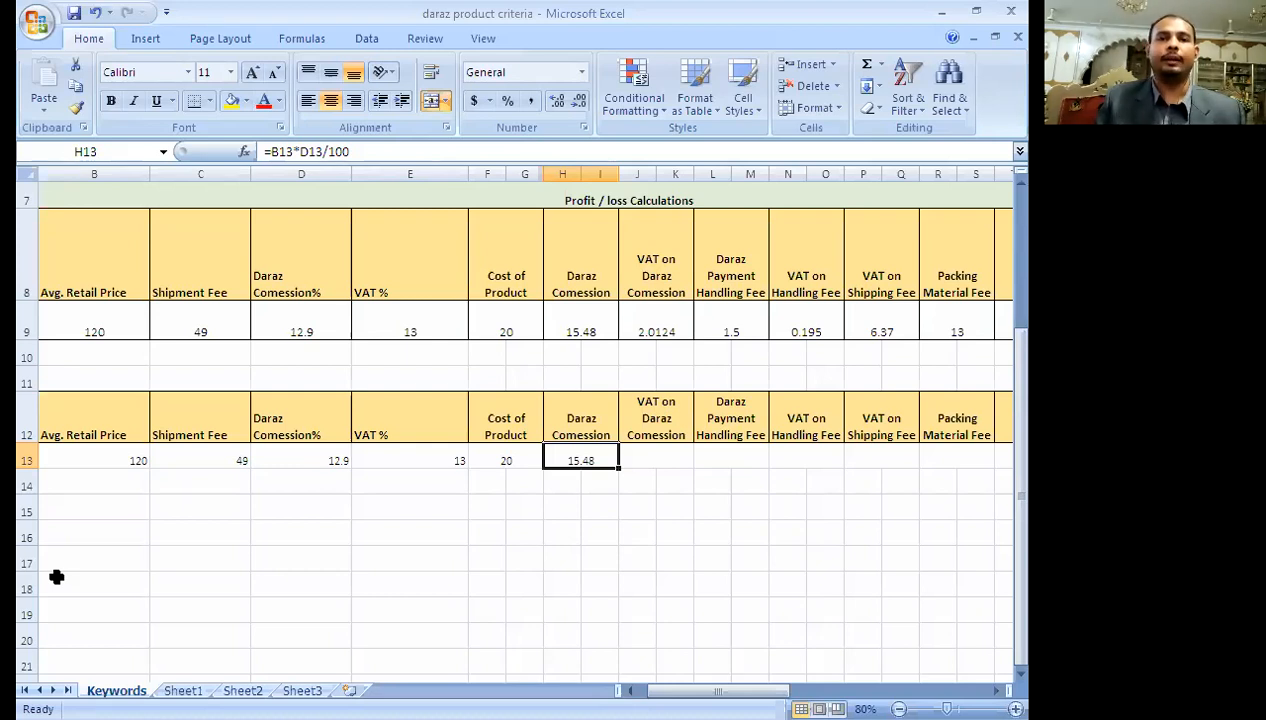
- Calculate the VAT on Daraz Comession in J13 from the commission and VAT percentage with the formula =H13*E13/100
key(Right)
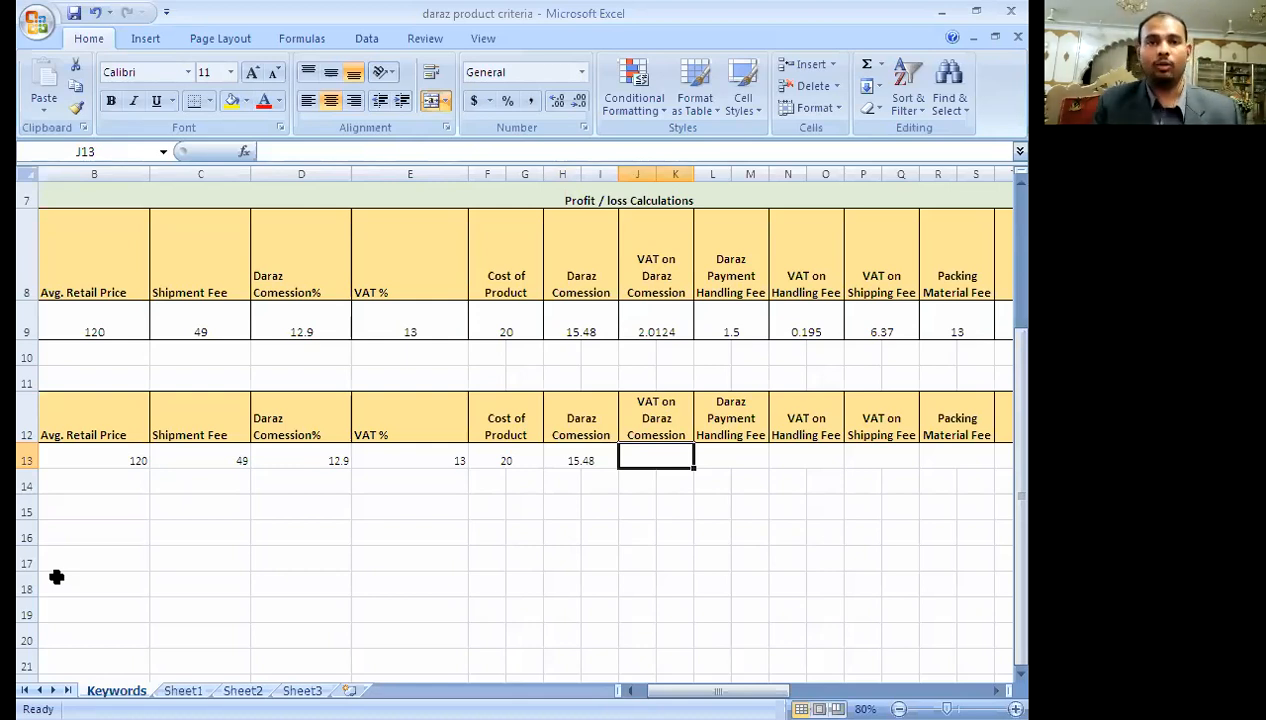
text(=)
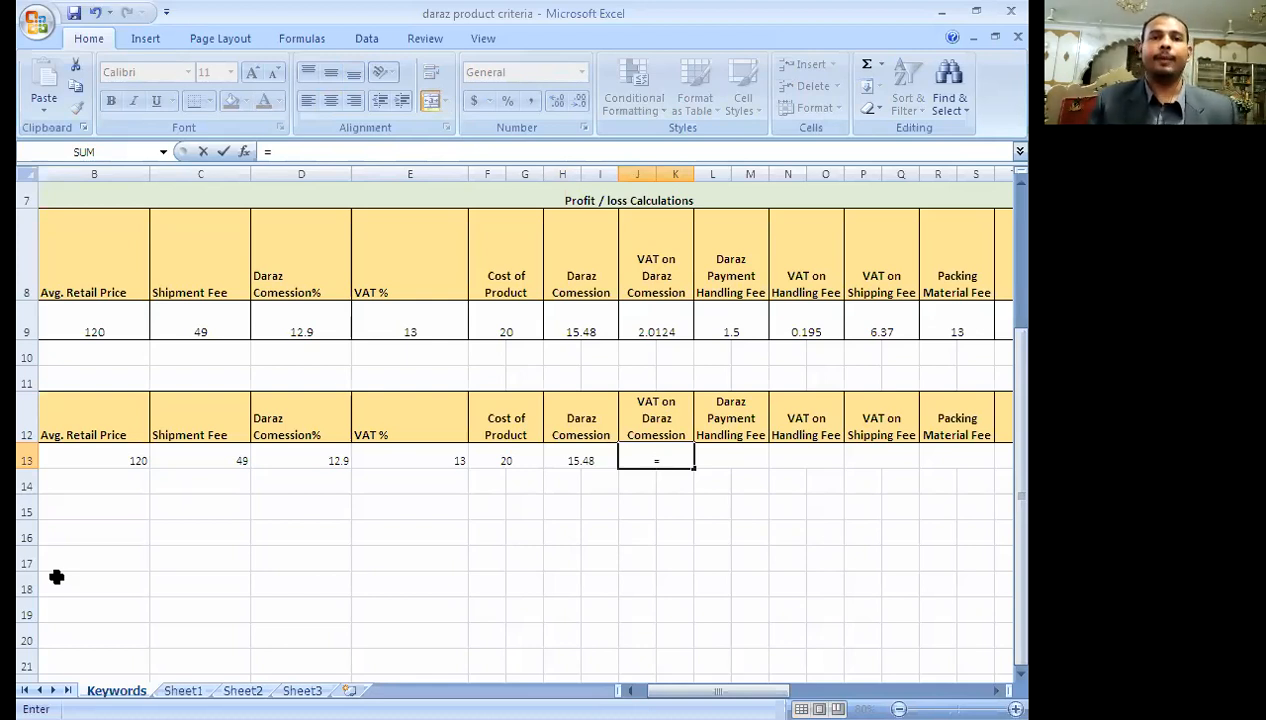
key(Left)
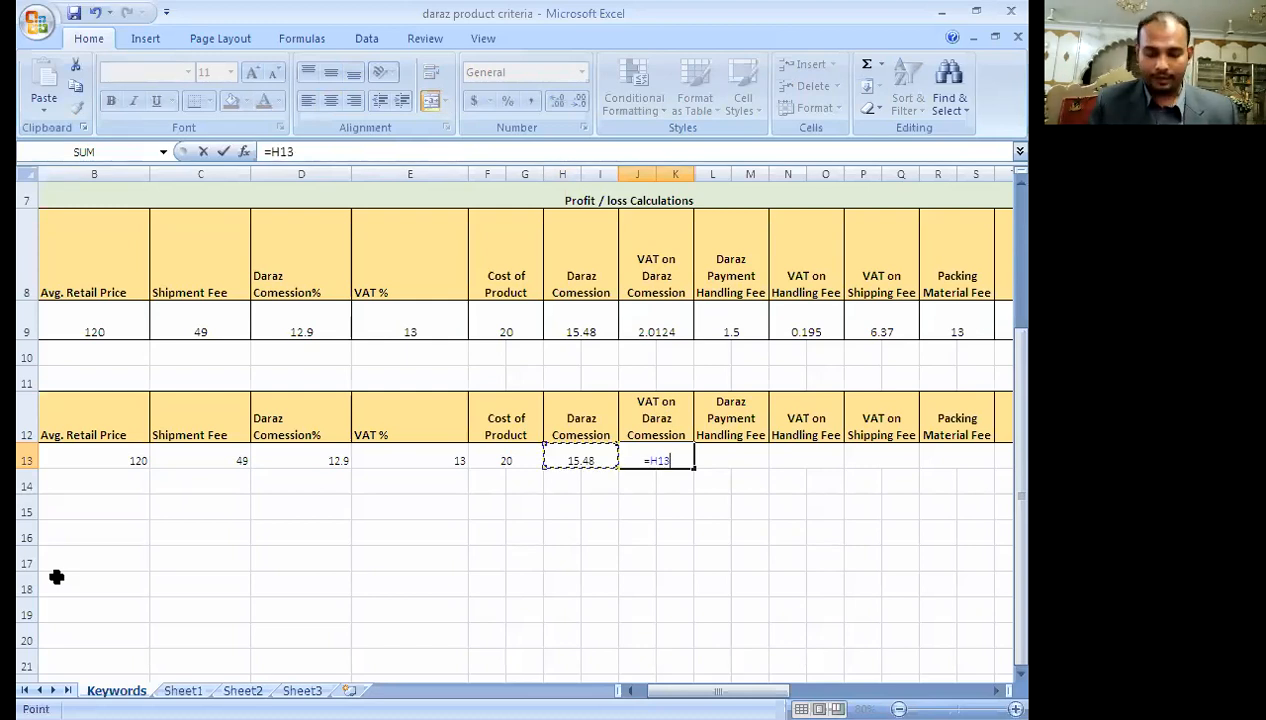
text(*)
key(Left)
key(Left)
key(Left)
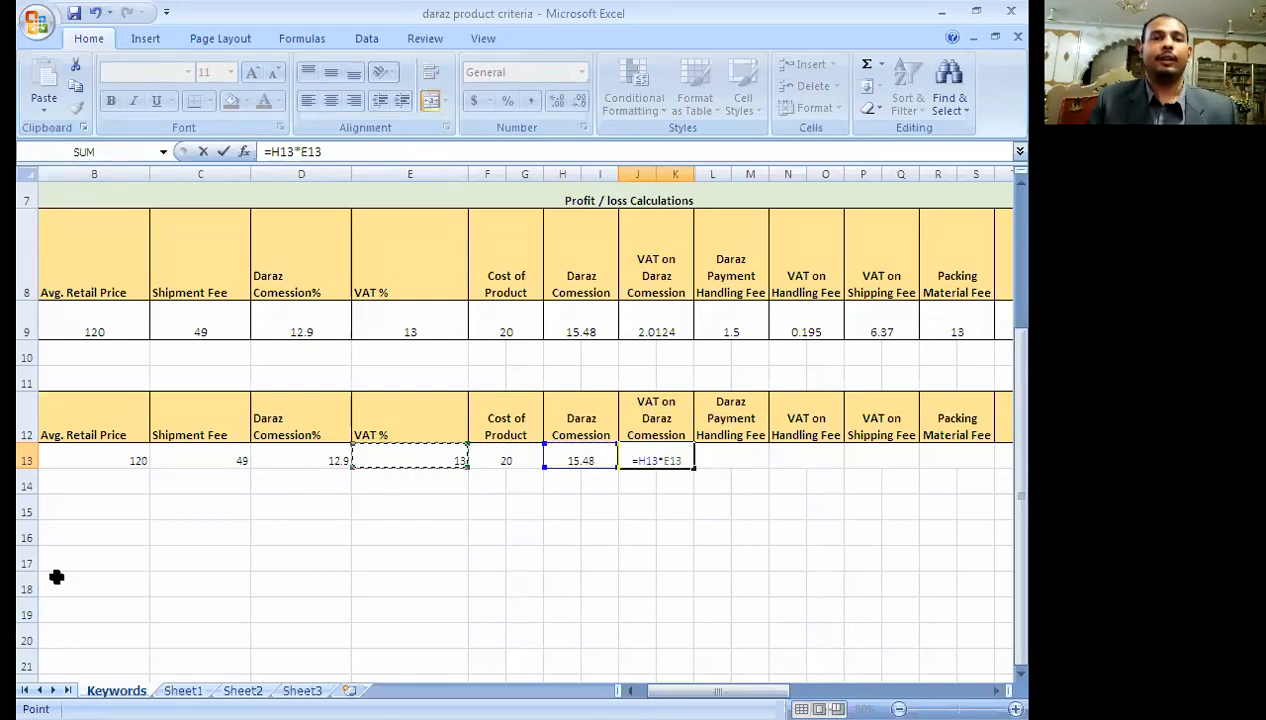
text(/)
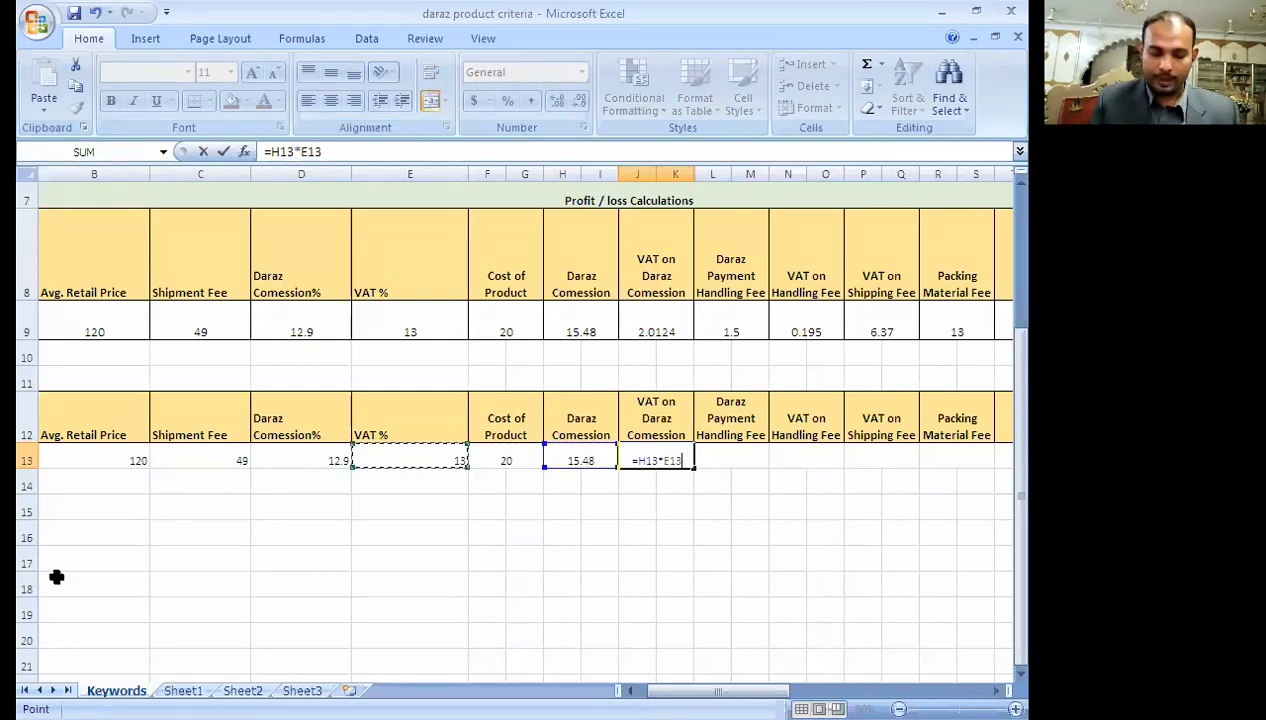
text(100)
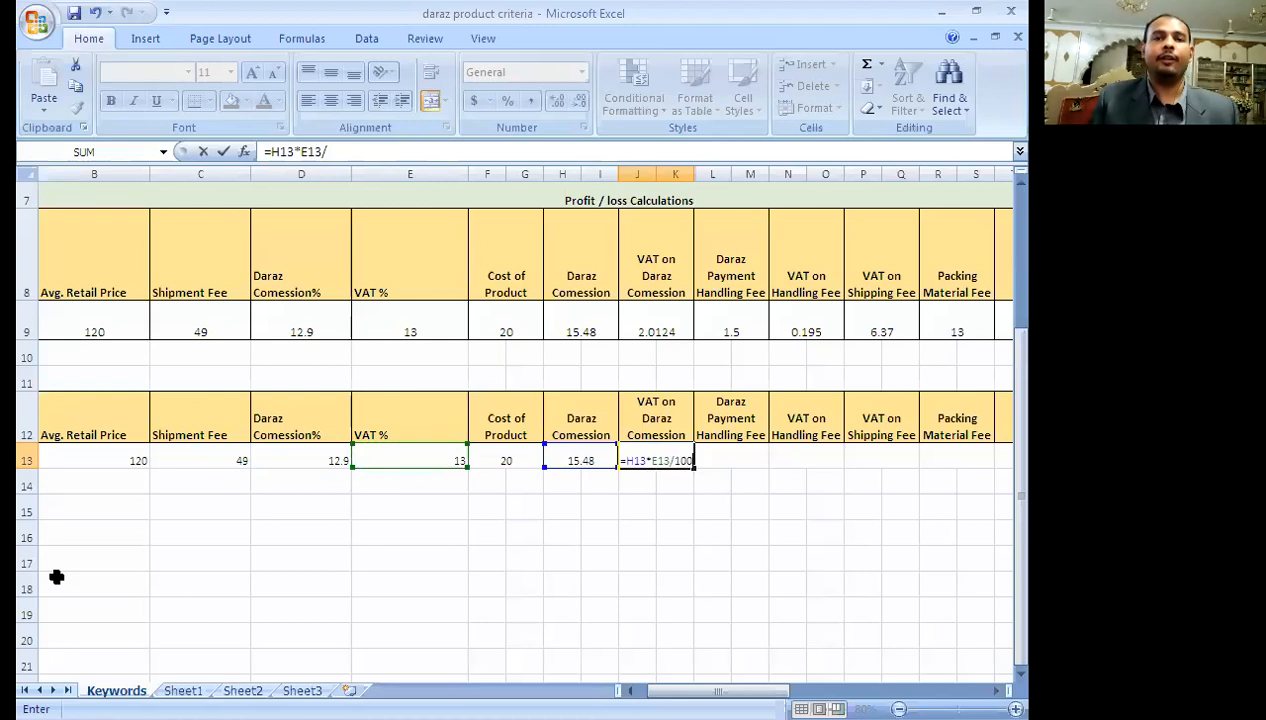
key(Return)
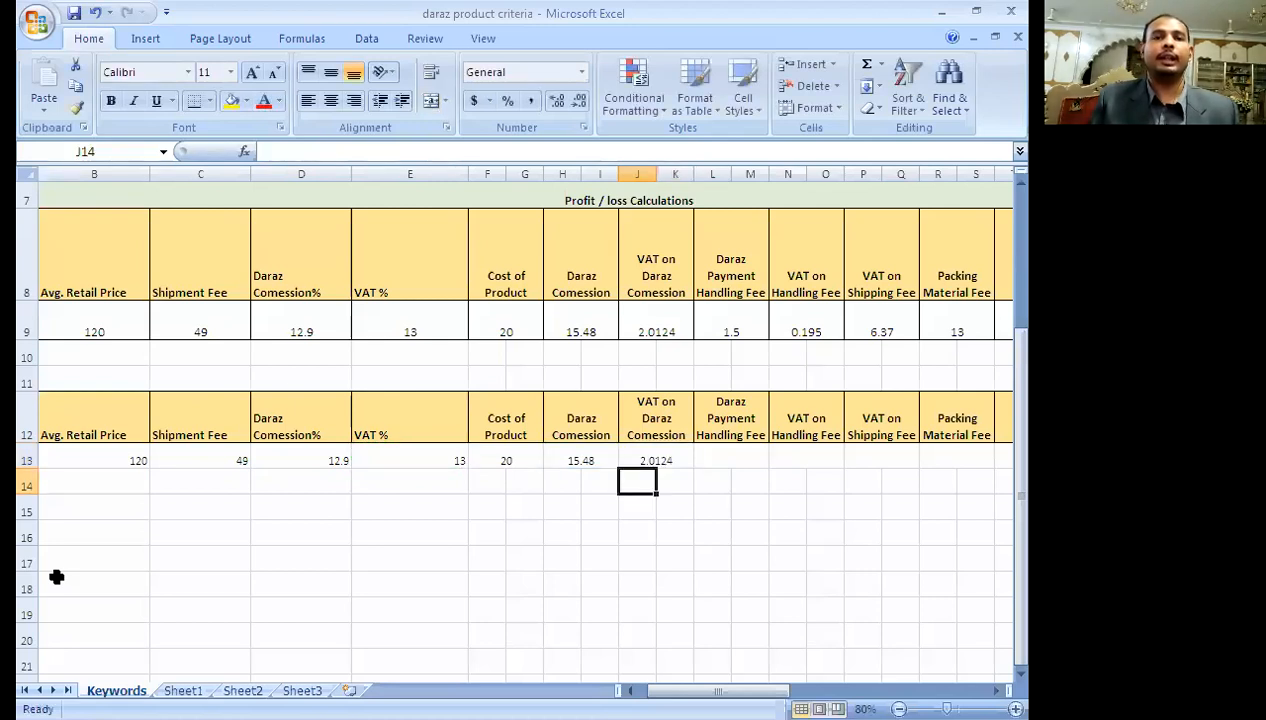
key(Up)
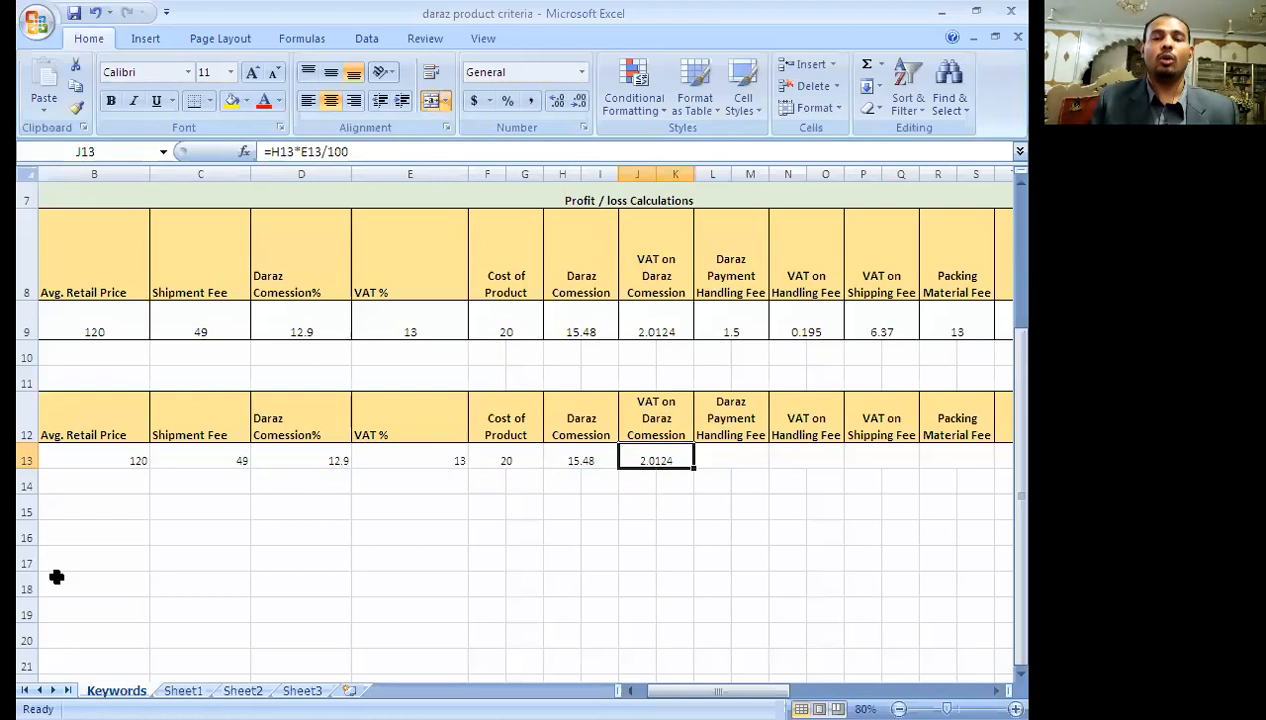
- Calculate the Daraz Payment Handling Fee in L13 as 1.25 percent of the retail price with the formula =B13*1.25/100
key(Down)
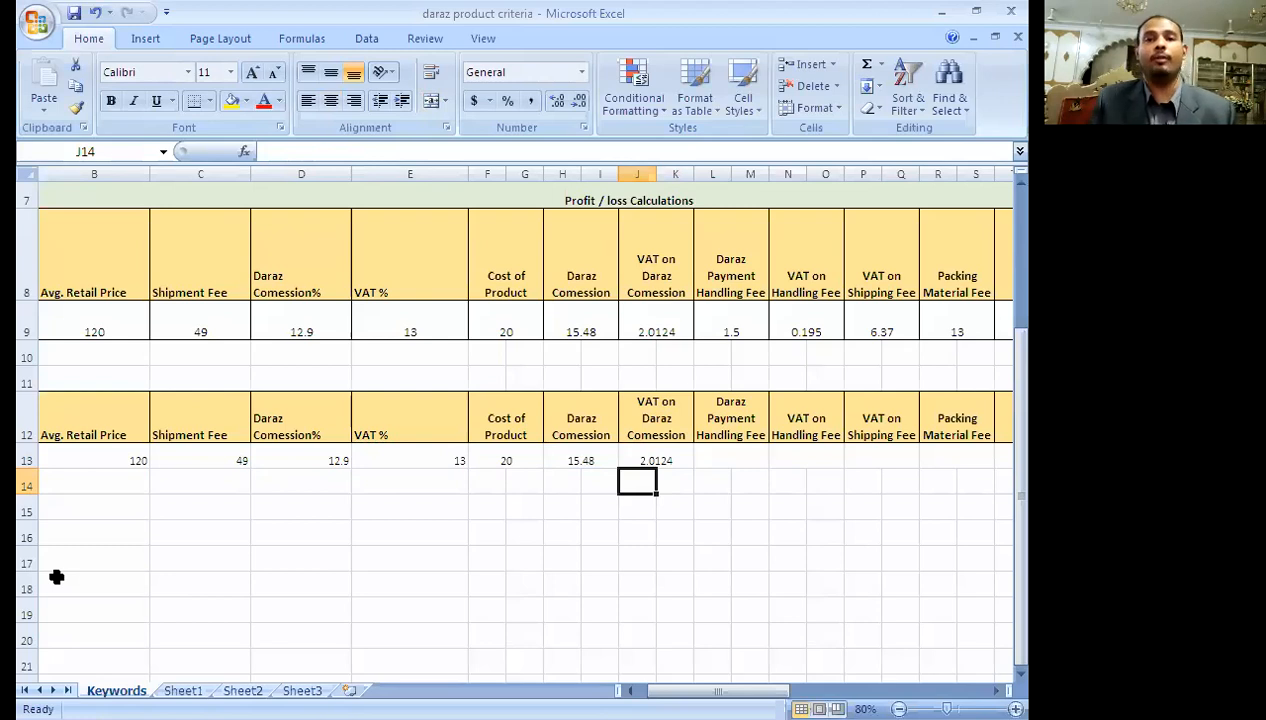
key(Right)
key(Up)
key(Right)
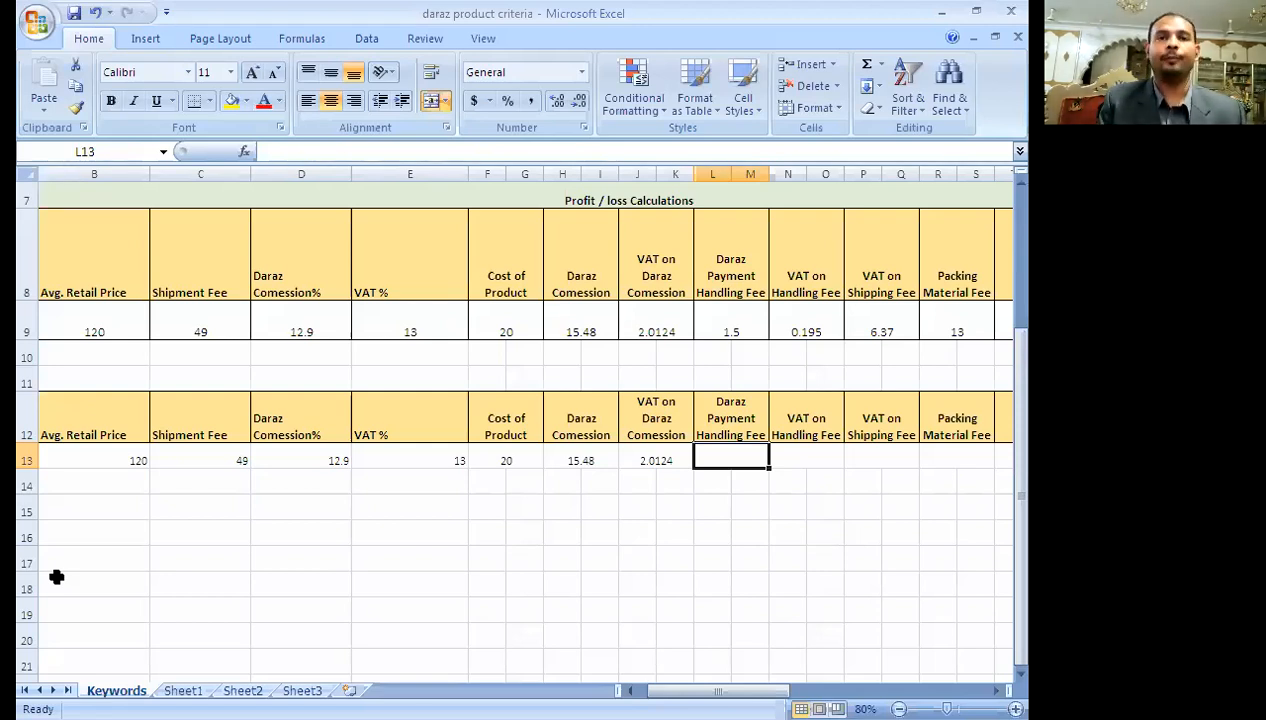
text(=)
key(Left)
key(Left)
key(Left)
key(Left)
key(Left)
key(Left)
key(Left)
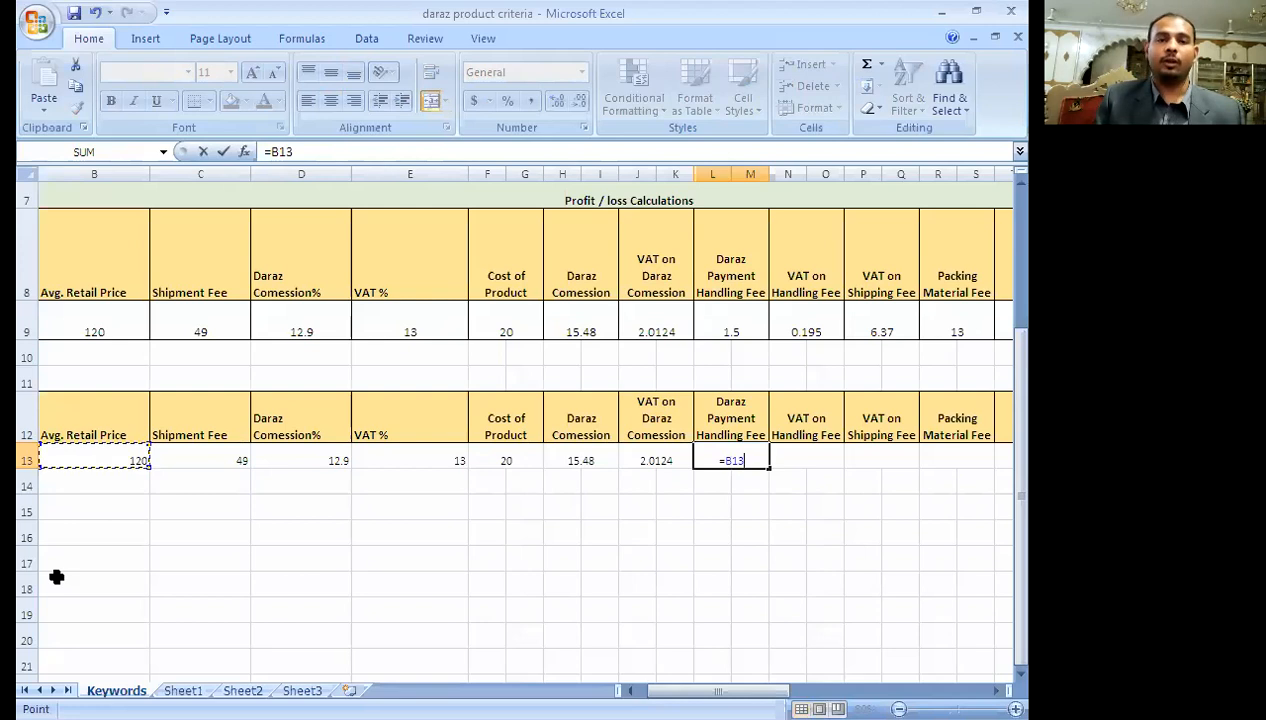
text(*)
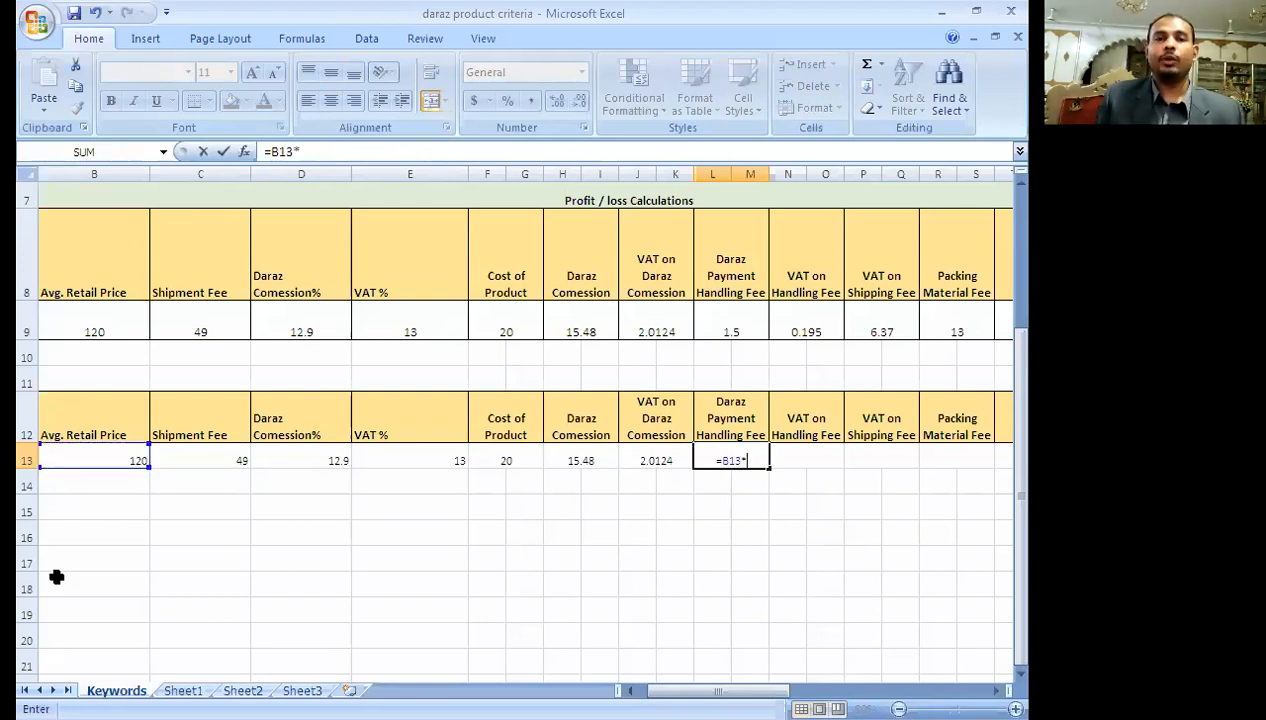
text(1.25)
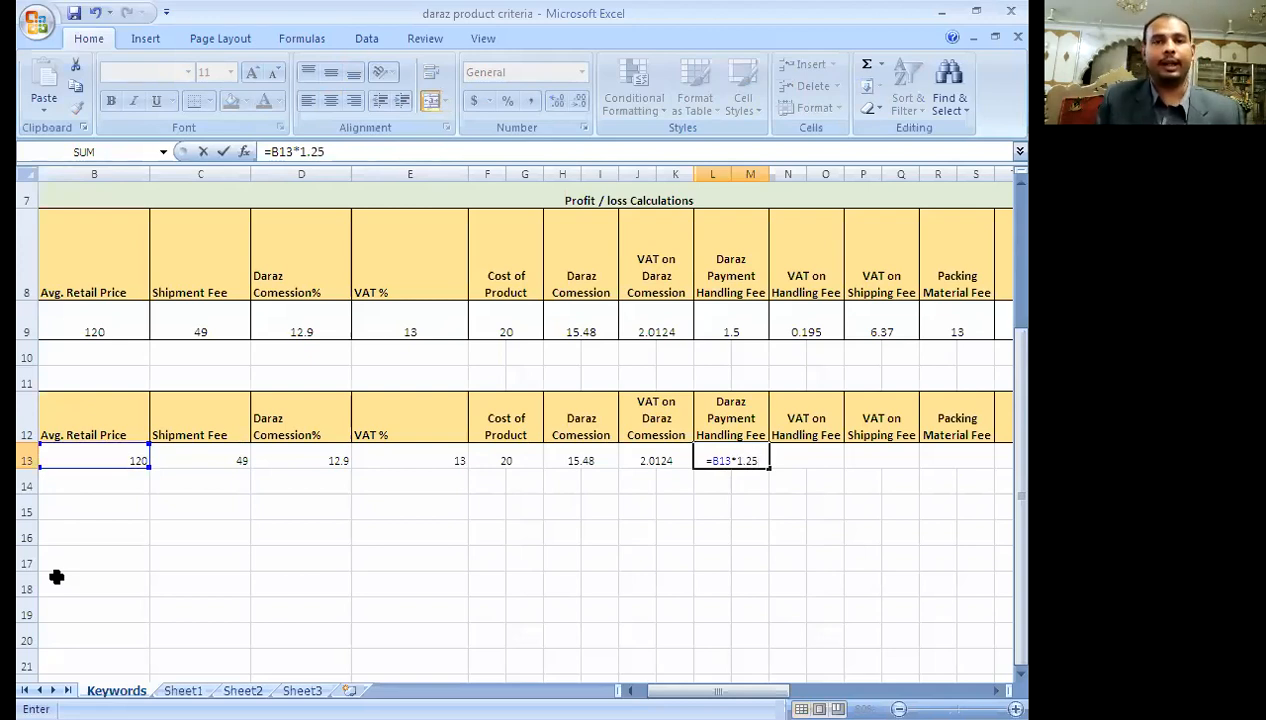
text(/100)
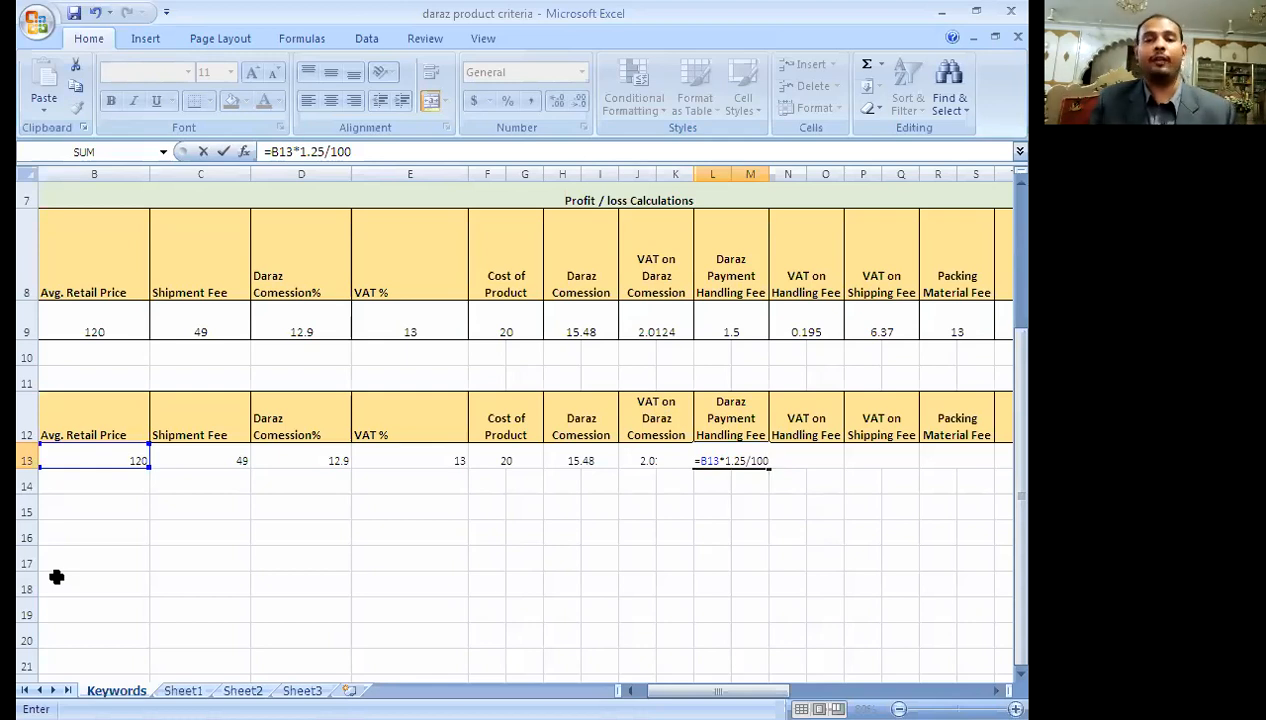
key(Return)
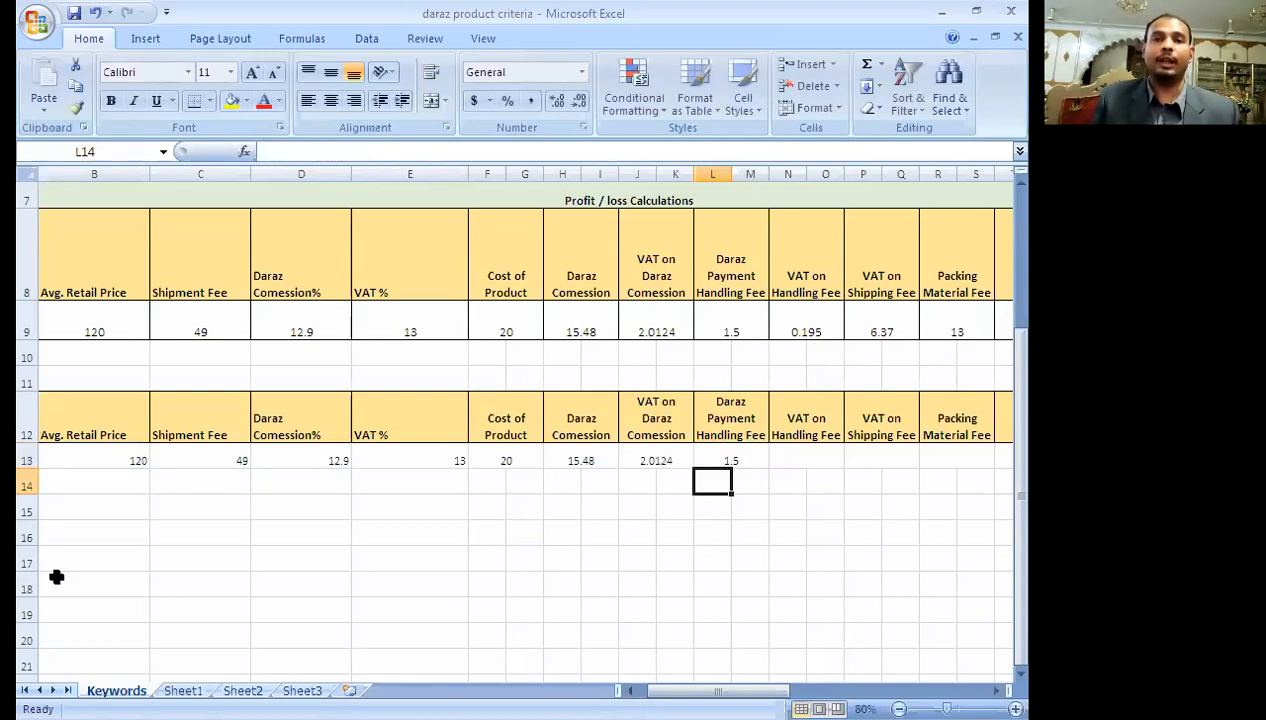
key(Up)
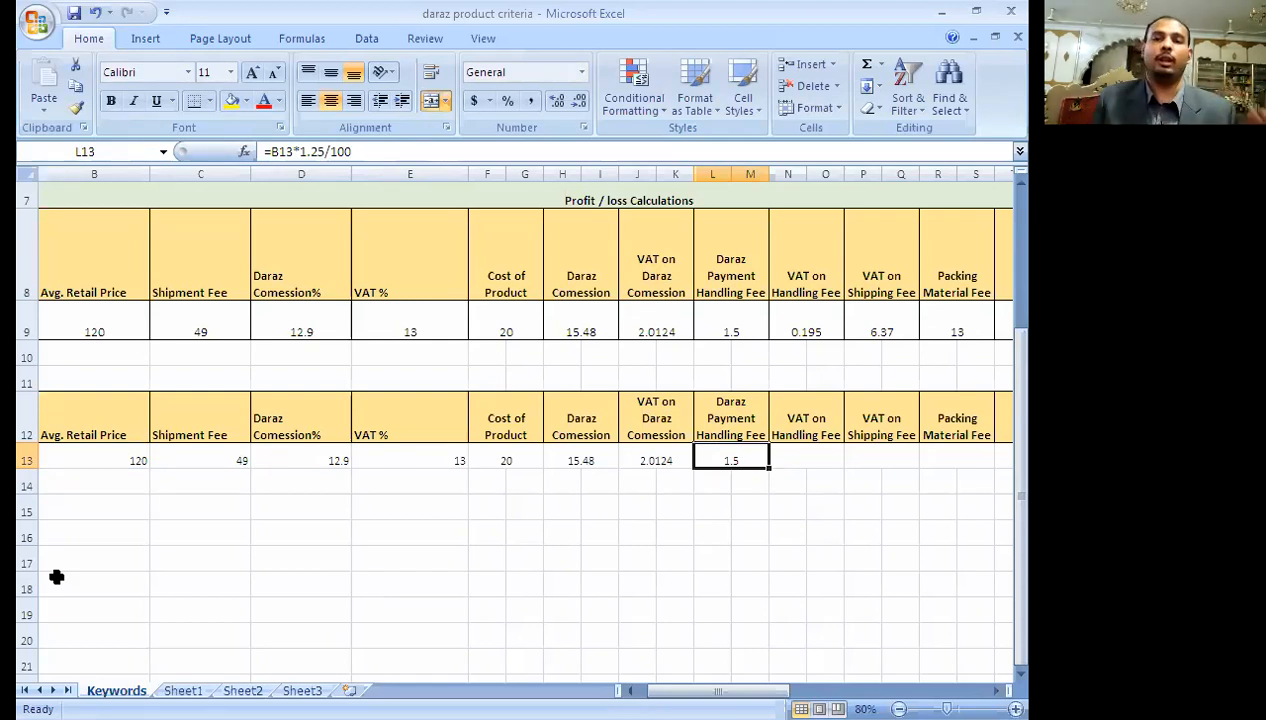
- Calculate the VAT on Handling Fee in N13 from the handling fee and VAT percentage with the formula =L13*E13/100
key(Right)
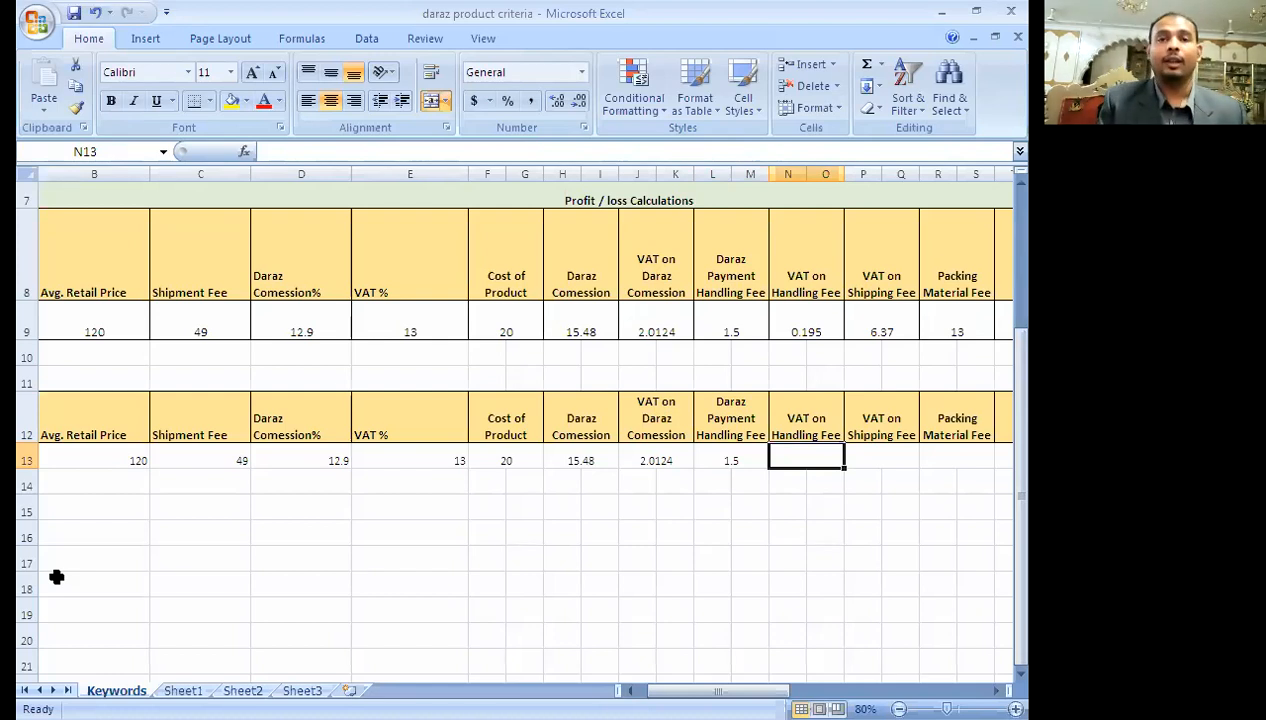
text(=)
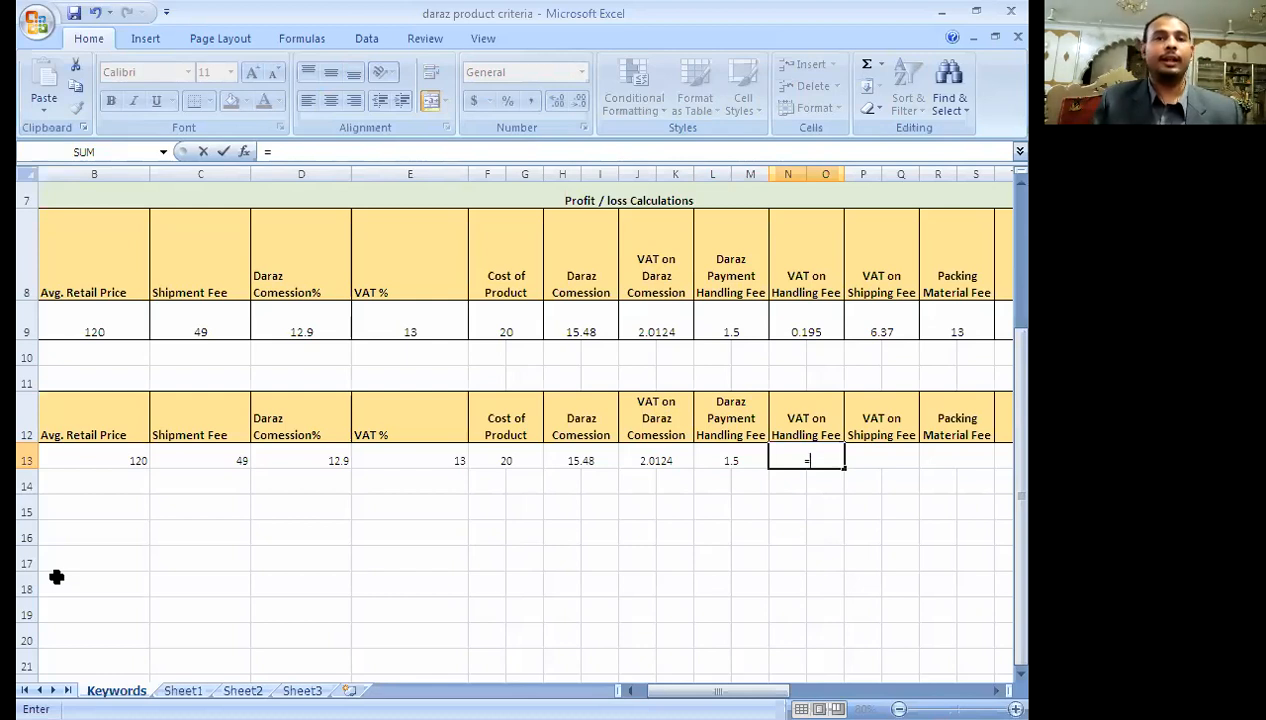
key(Left)
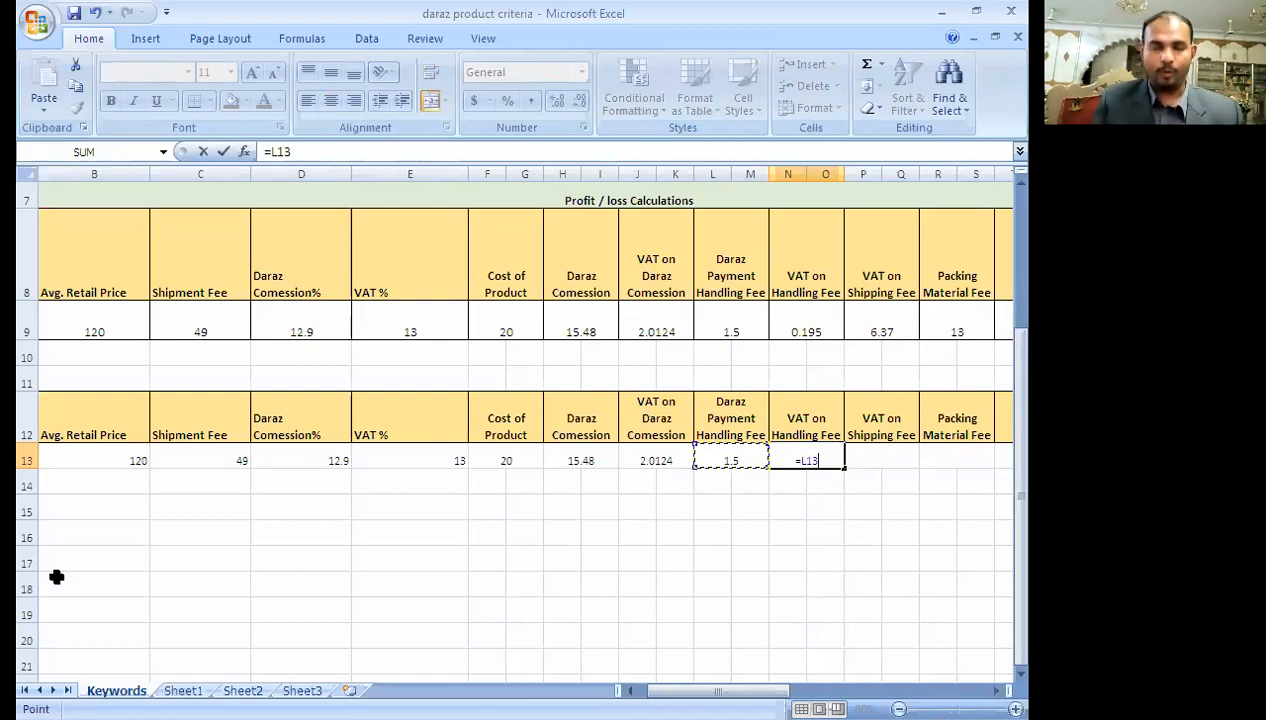
text(*)
key(Left)
key(Left)
key(Left)
key(Left)
key(Left)
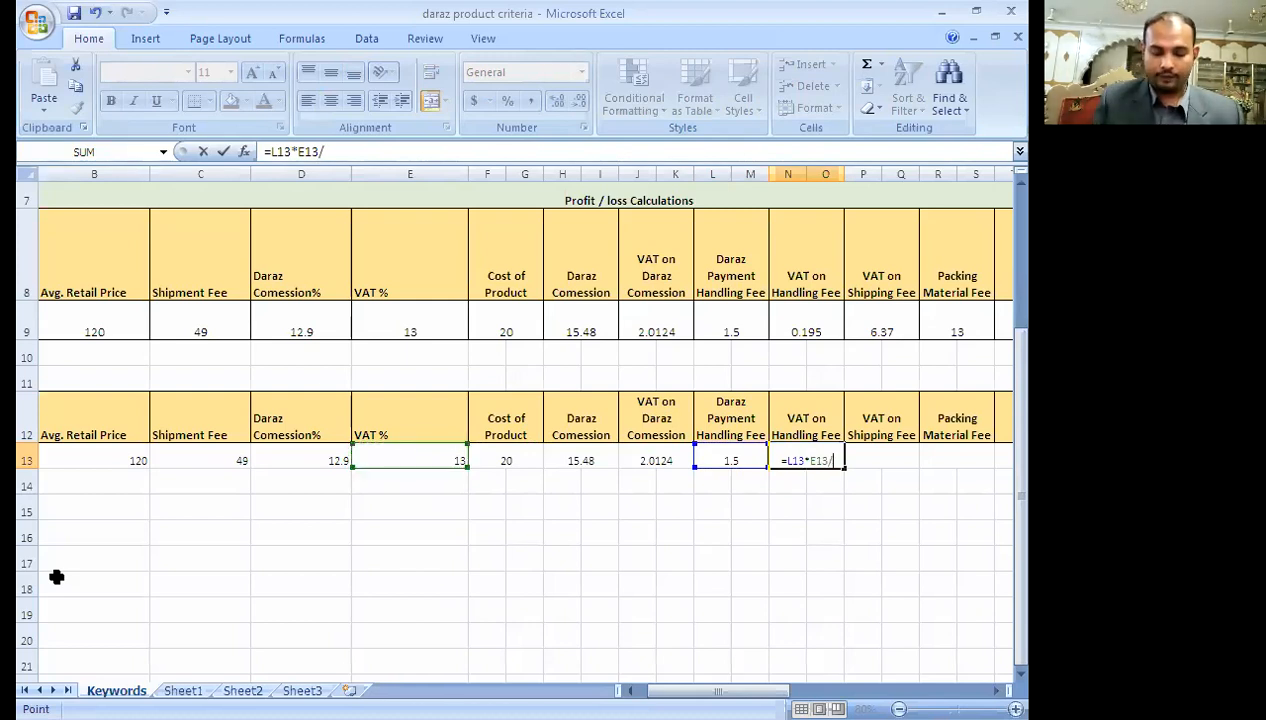
text(/100)
key(Return)
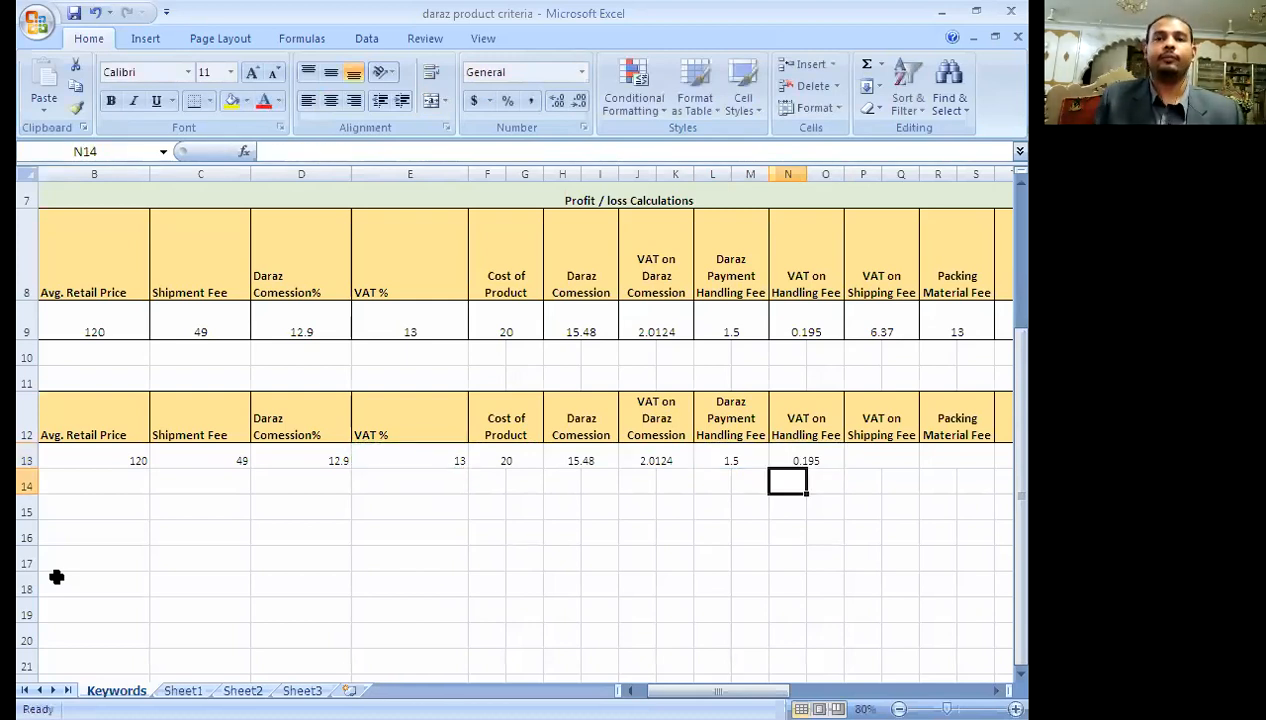
key(Up)
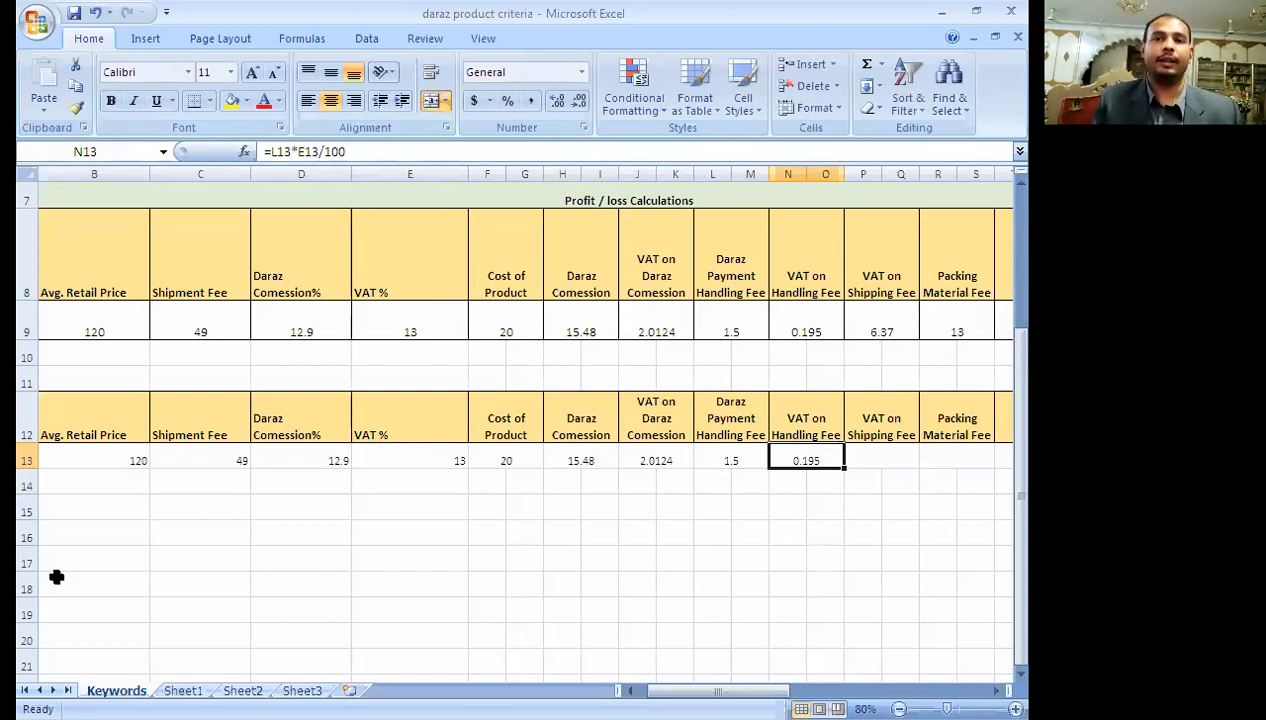
- Calculate the VAT on Shipping Fee in P13 from the shipment fee and VAT percentage with the formula =C13*E13/100
key(Right)
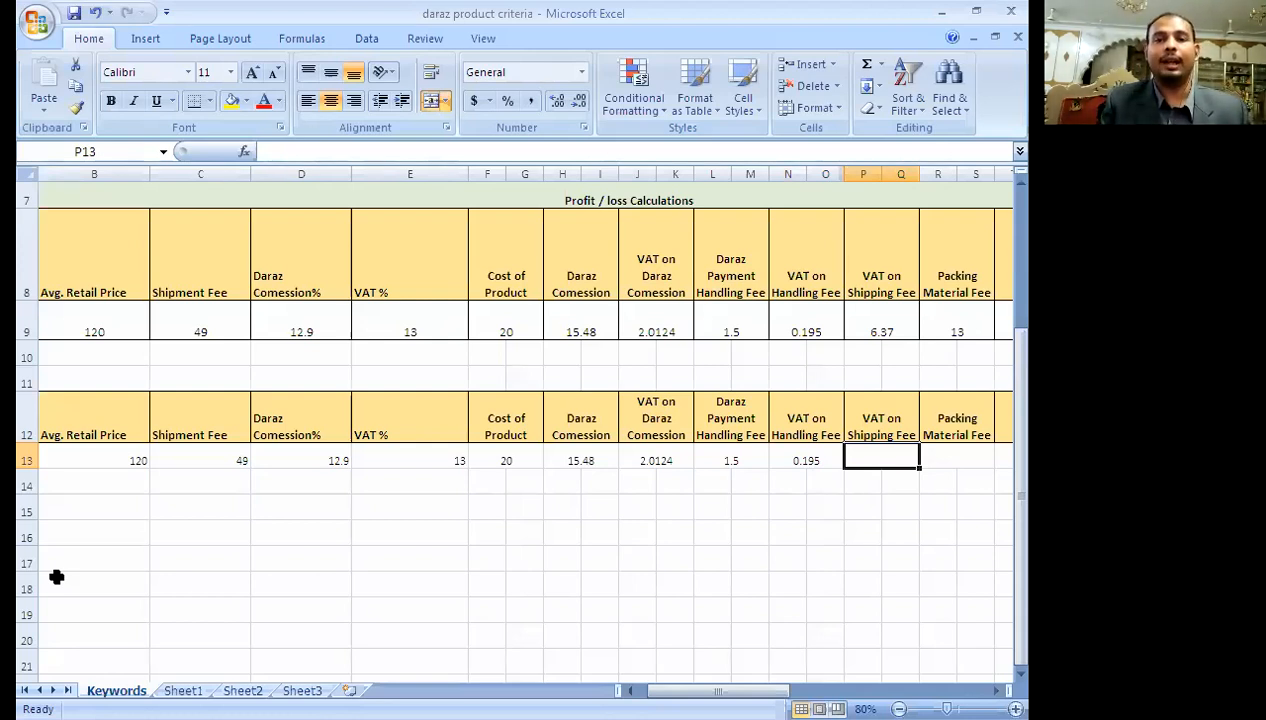
text(=)
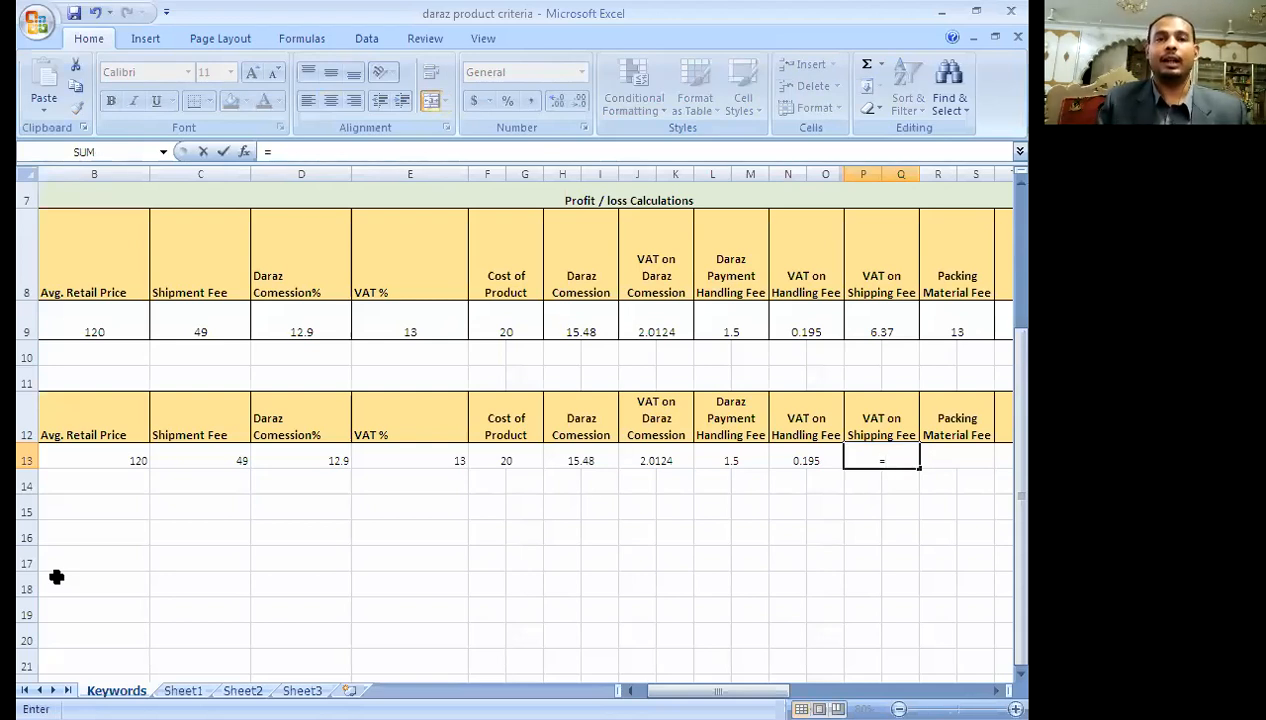
key(Left)
key(Left)
key(Left)
key(Left)
key(Left)
key(Left)
key(Left)
key(Left)
key(Left)
key(Left)
key(Left)
key(Left)
key(Left)
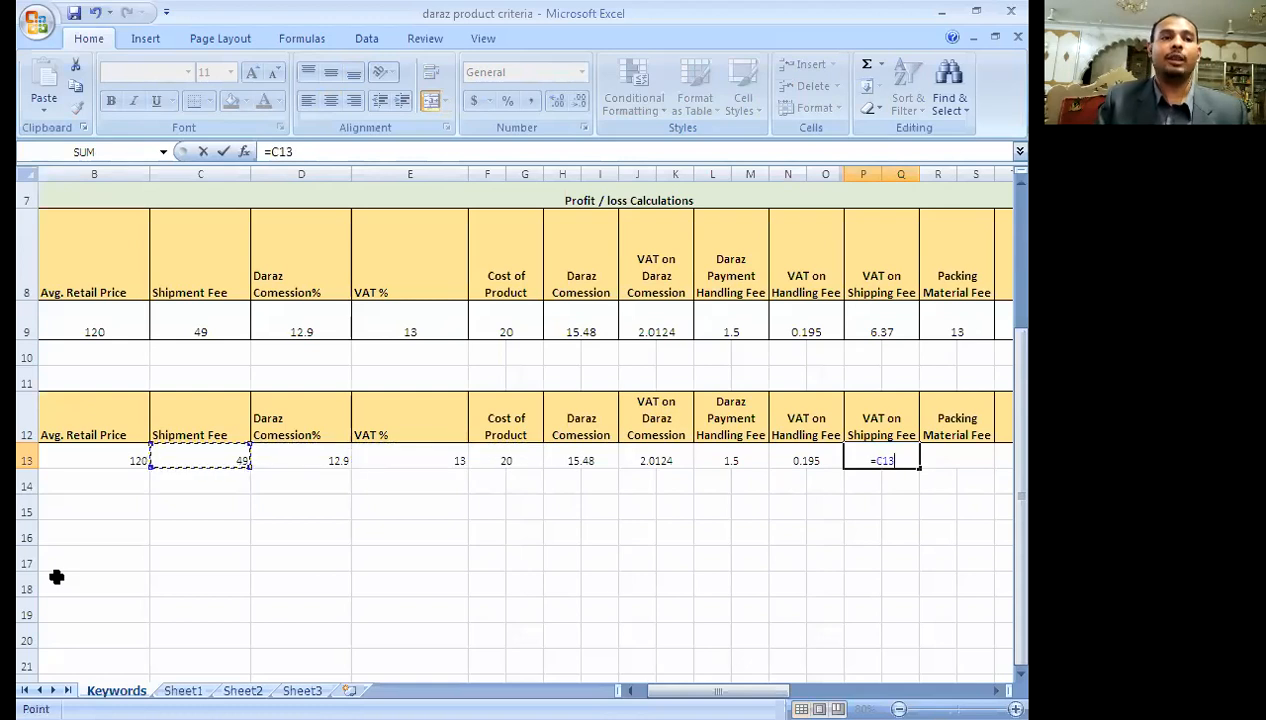
text(*)
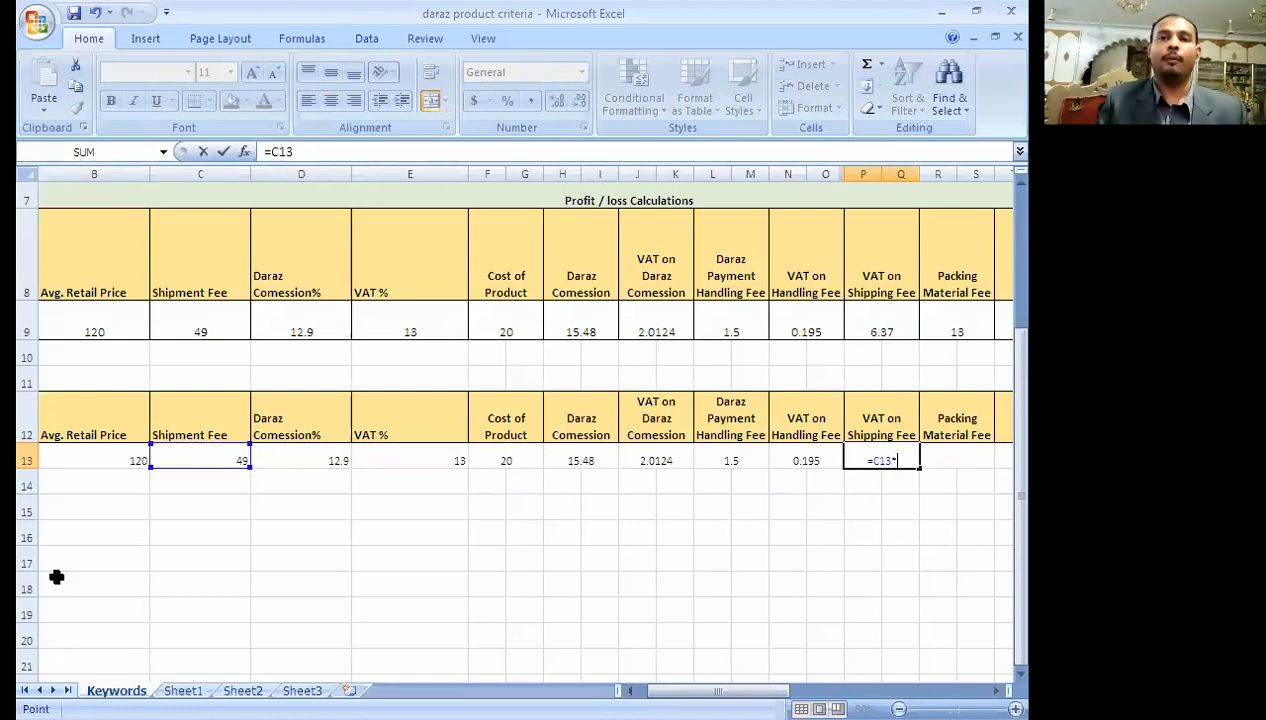
key(Left)
key(Left)
key(Left)
key(Left)
key(Left)
key(Left)
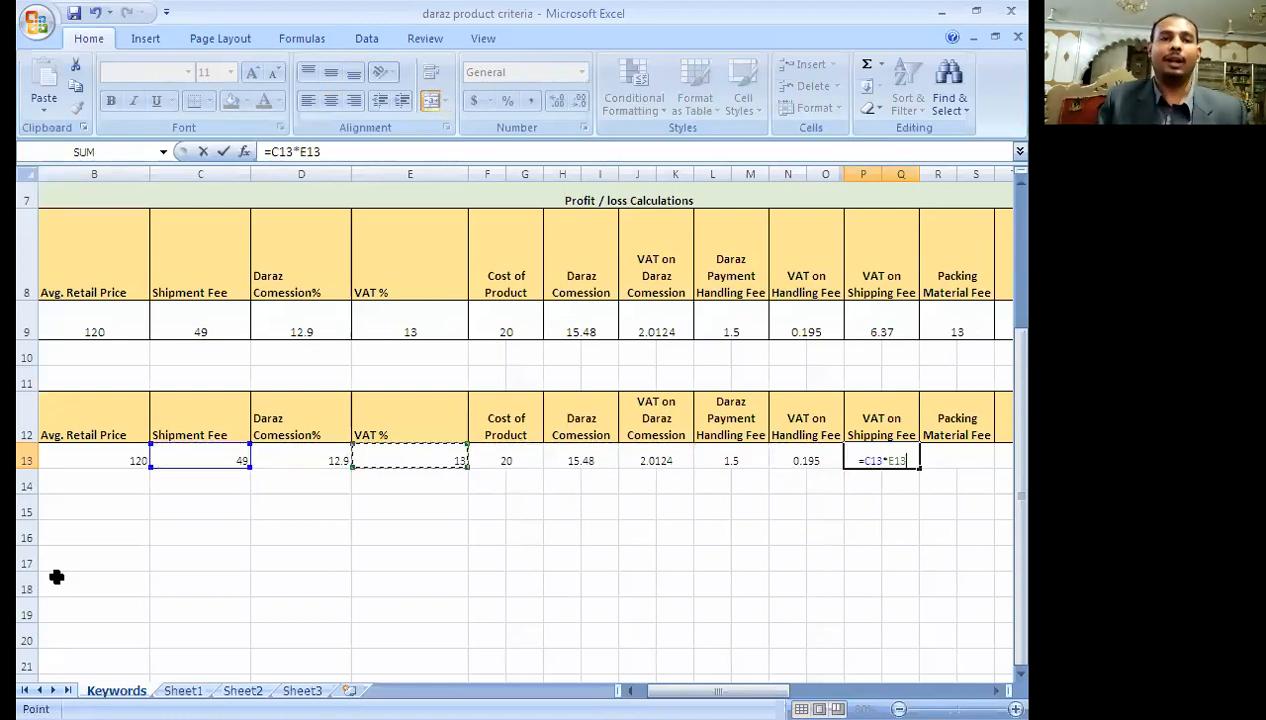
text(/100)
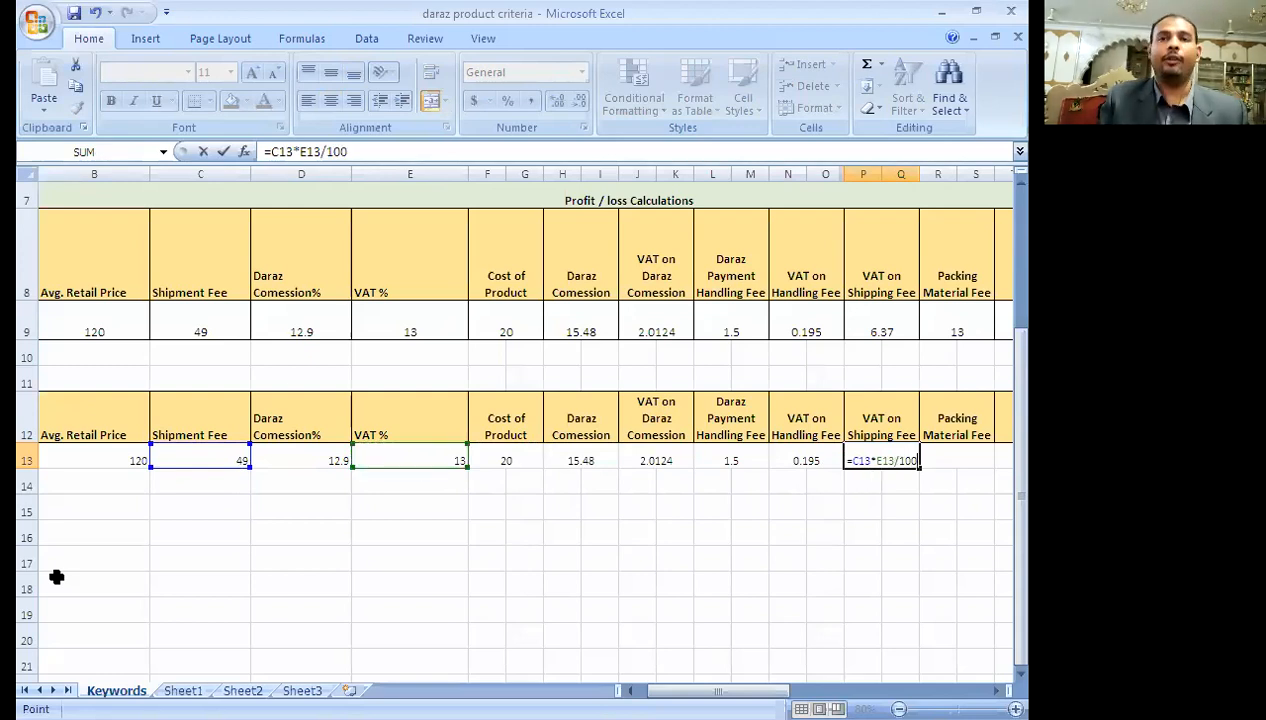
key(Return)
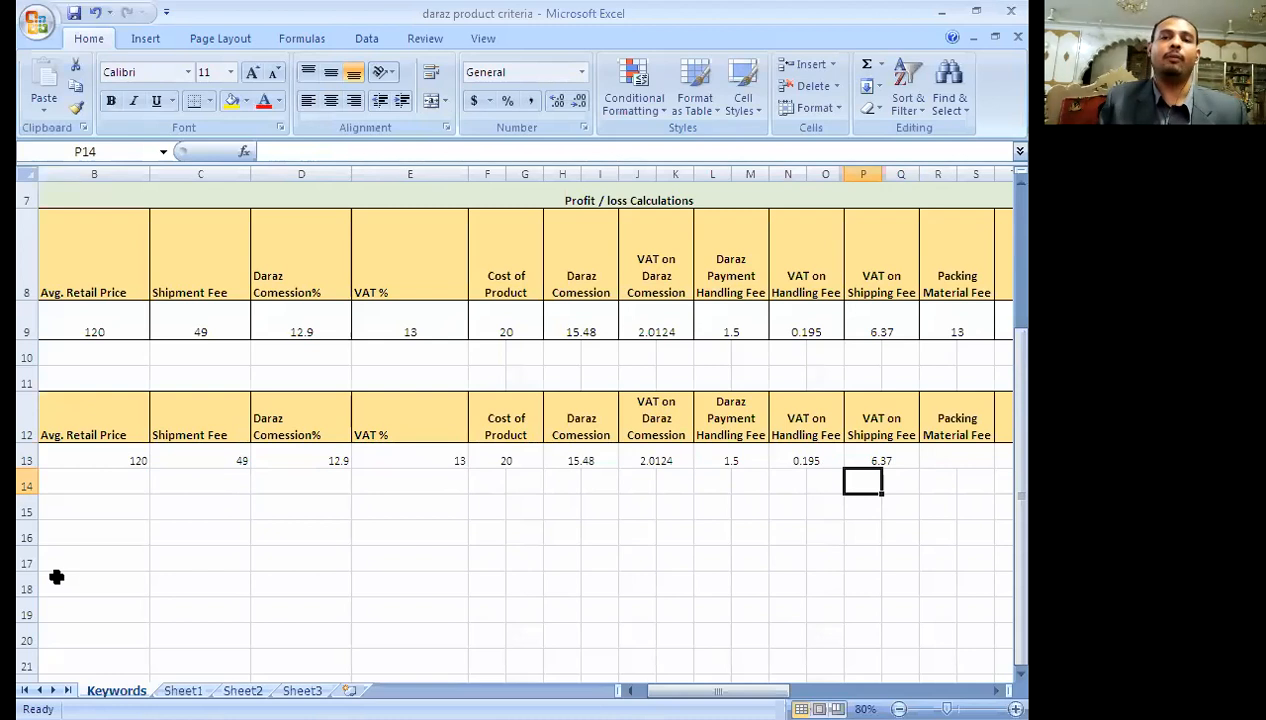
key(Up)
key(Right)
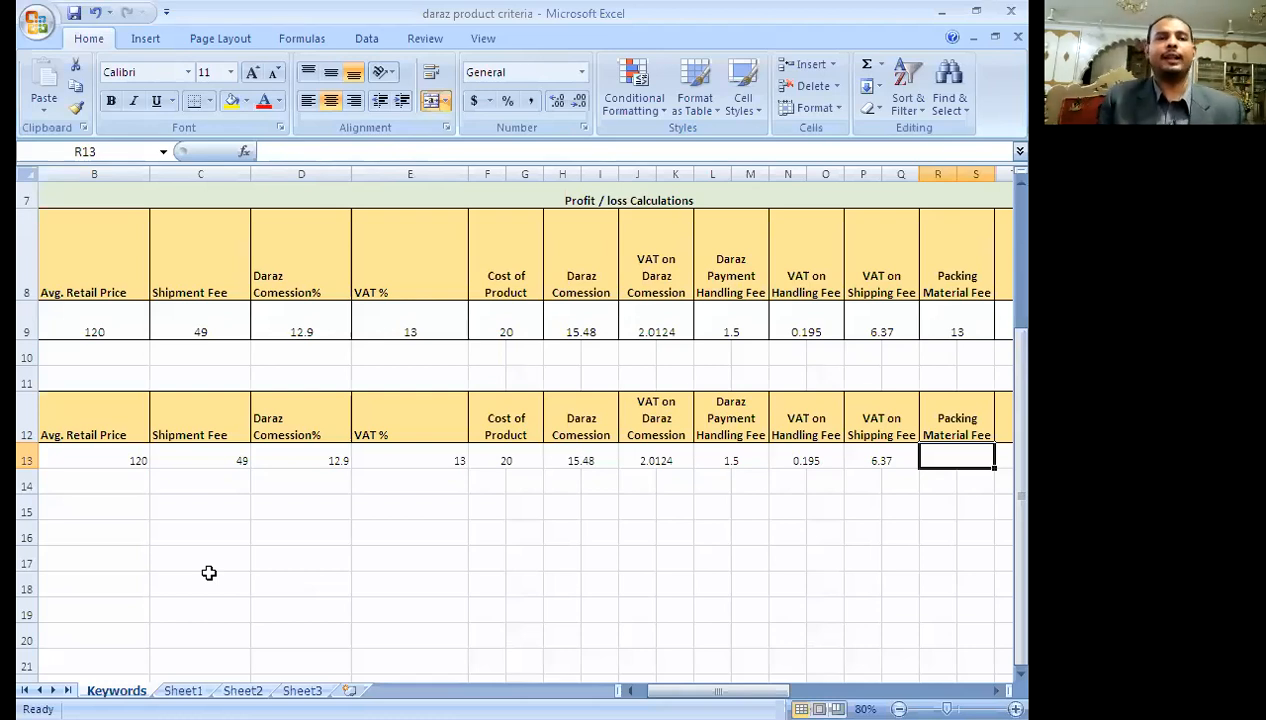
key(Down)
key(Left)
key(Left)
key(Down)
key(Left)
key(Left)
key(Down)
key(Left)
key(Left)
key(Left)
key(Left)
key(Left)
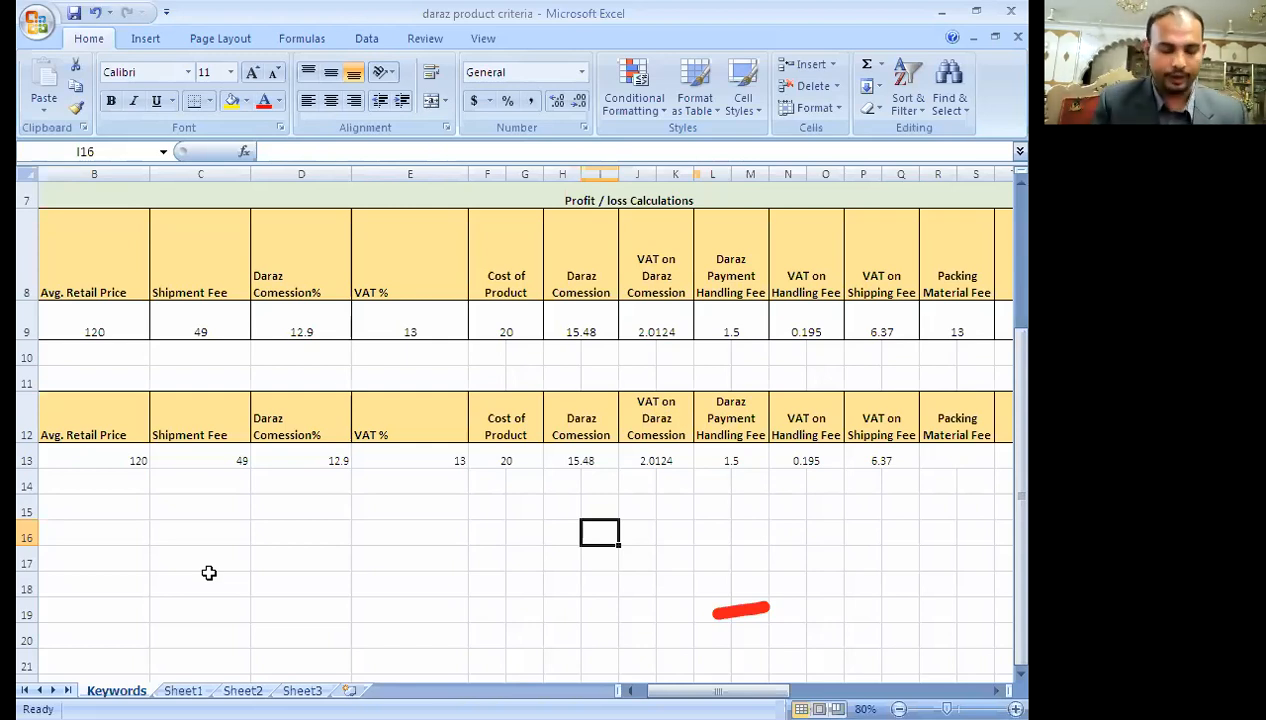
text(=)
text(I1)
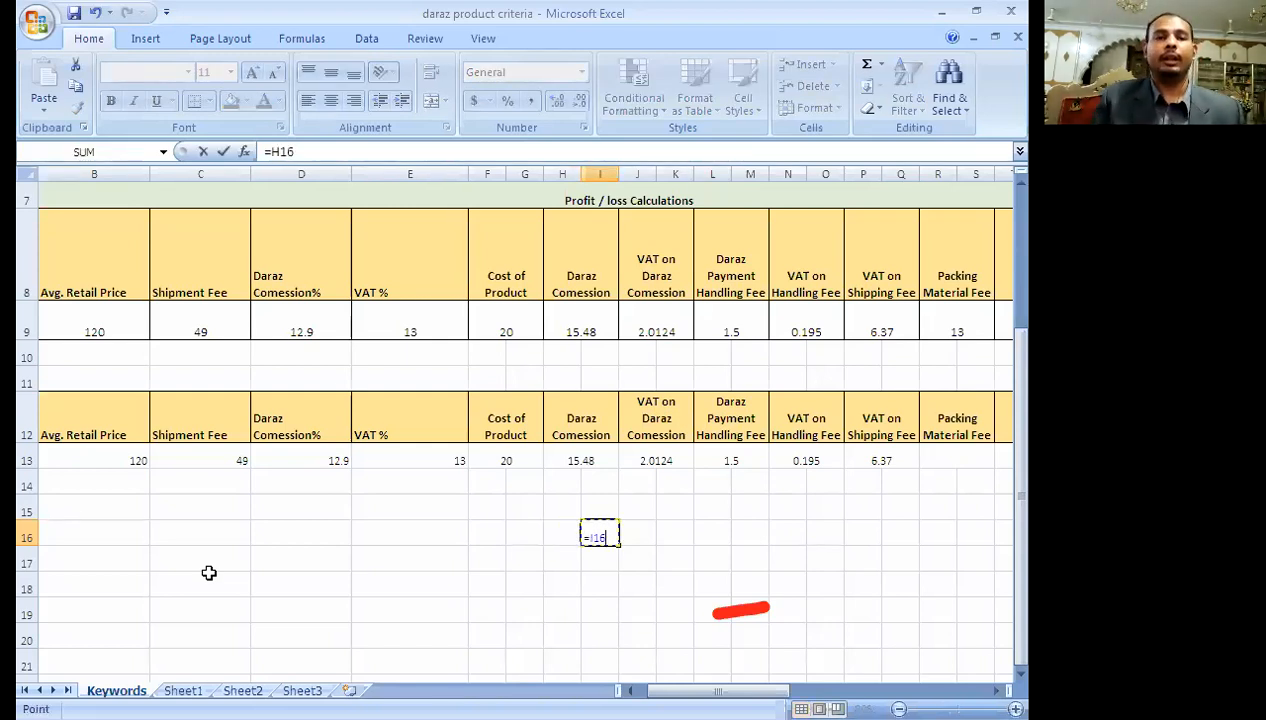
key(Escape)
- Calculate a packing material unit cost in B16 with the formula =625/50
key(Left)
key(Left)
key(Left)
key(Left)
key(Left)
key(Left)
key(Left)
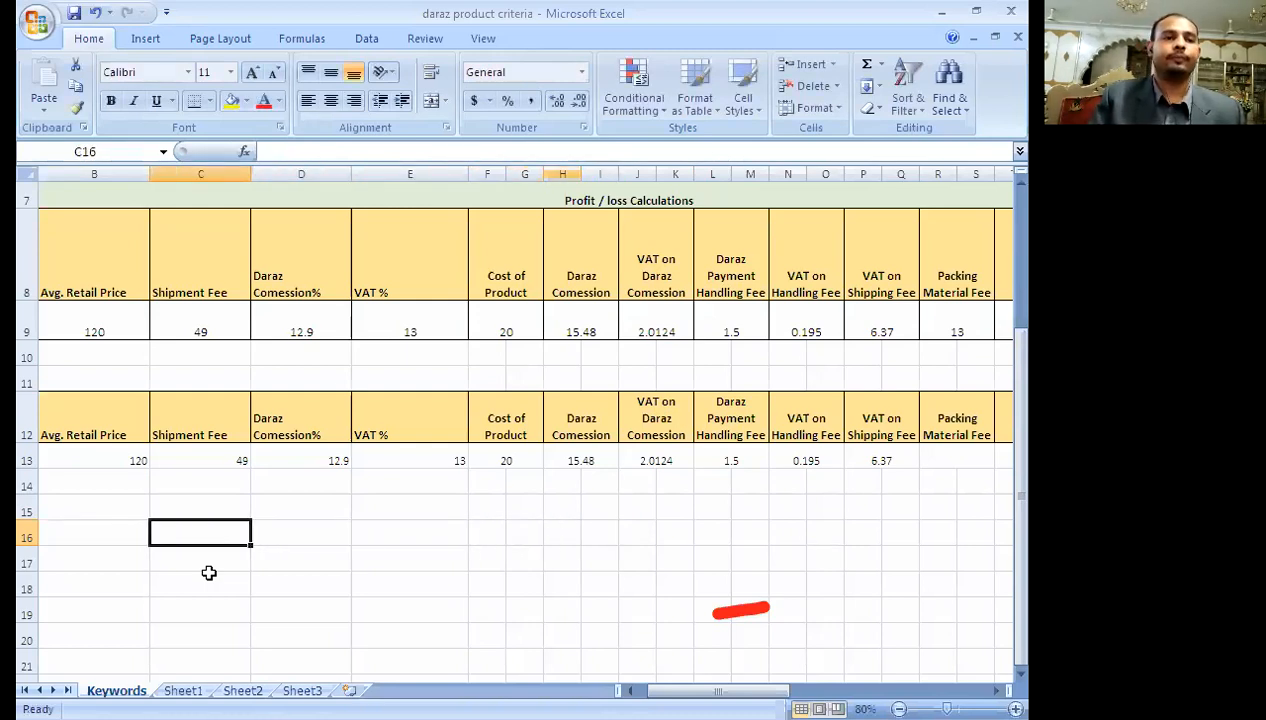
text(=)
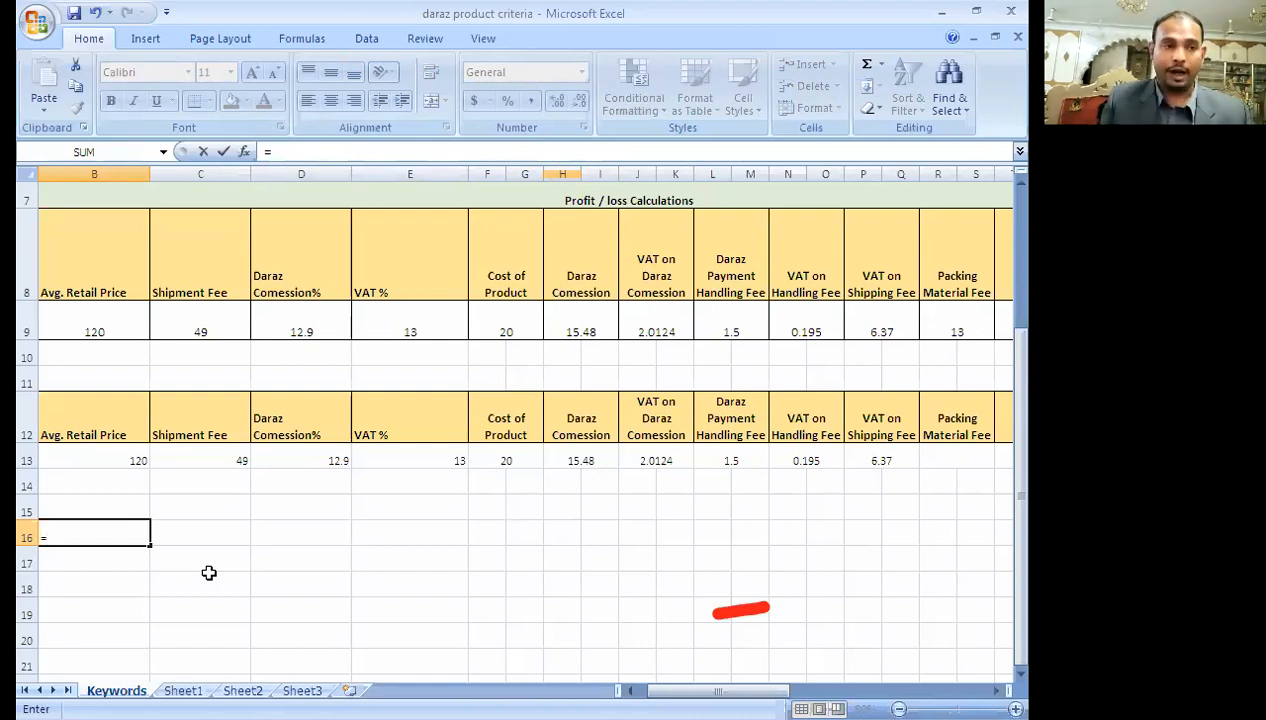
text(625)
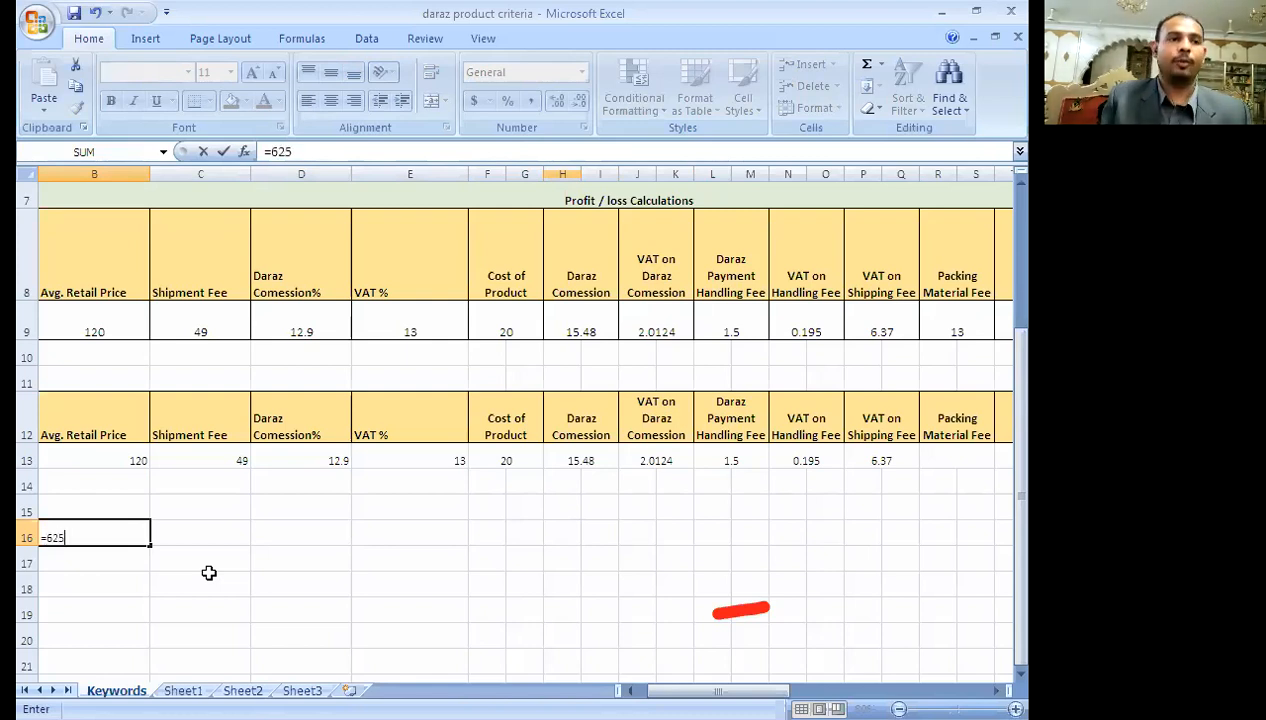
text(/50)
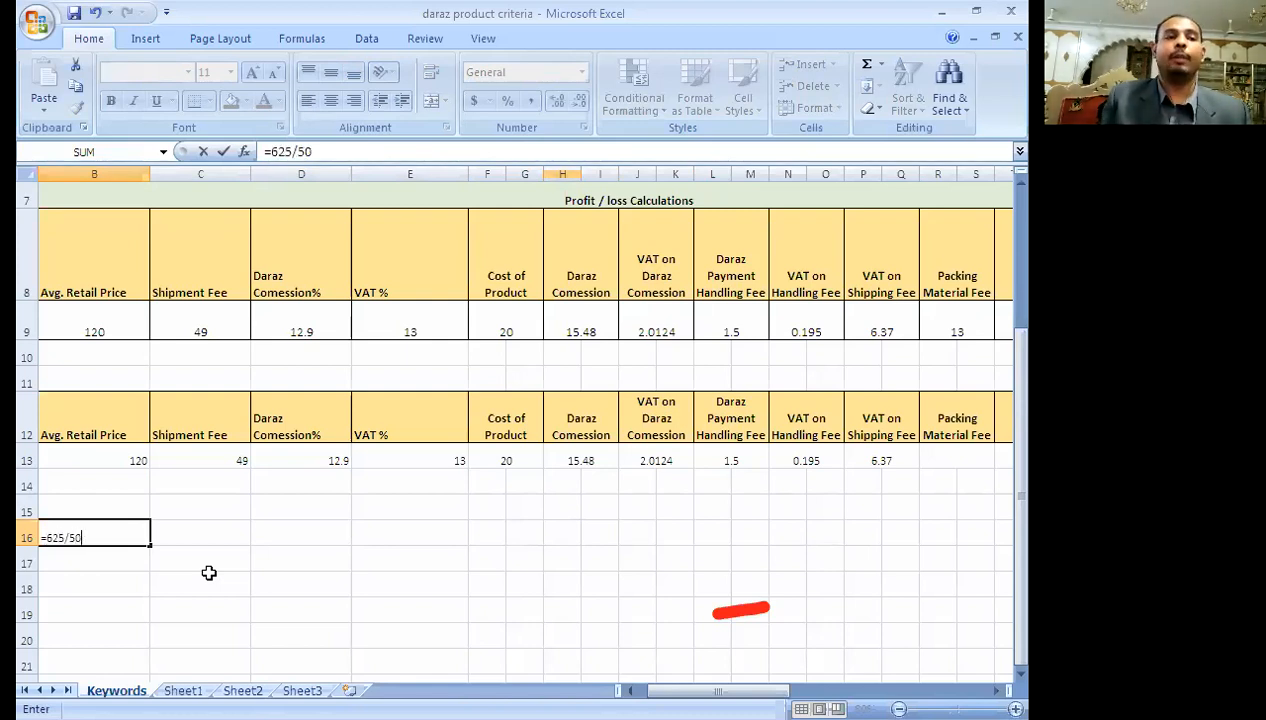
key(Return)
key(Up)
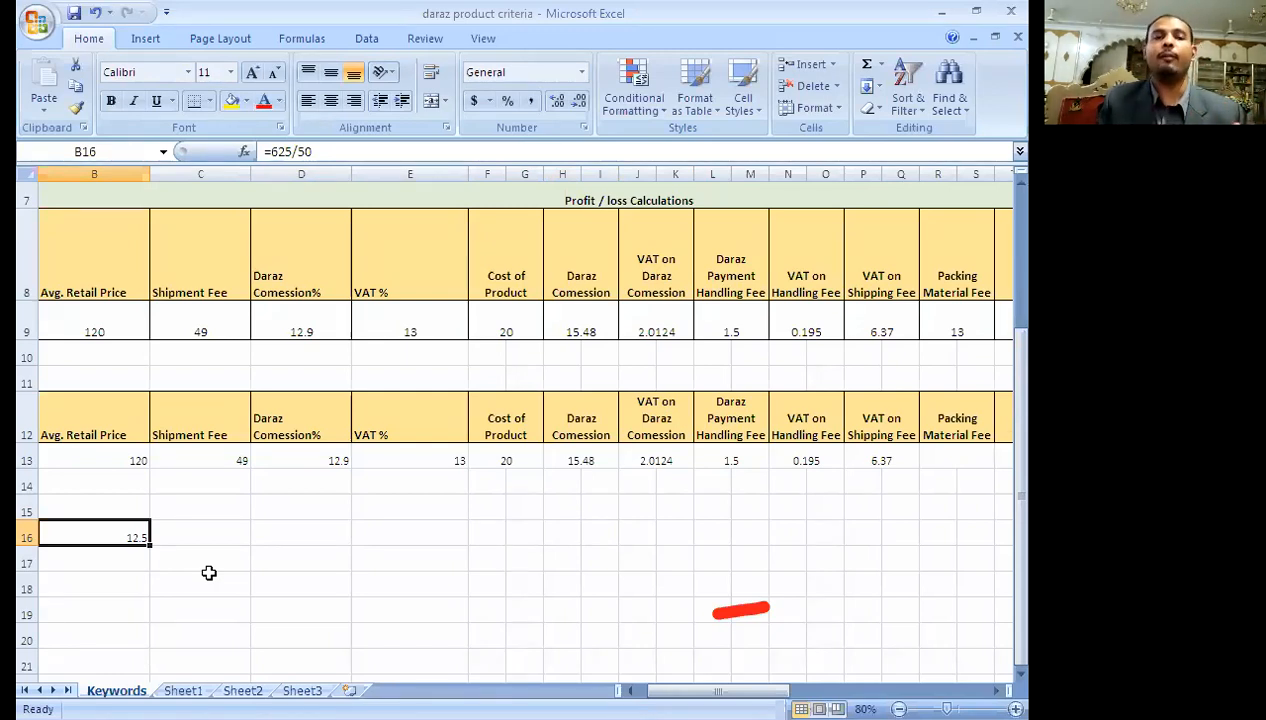
- Calculate a second packing material unit cost in B17 with the formula =325/50
key(Down)
text(=)
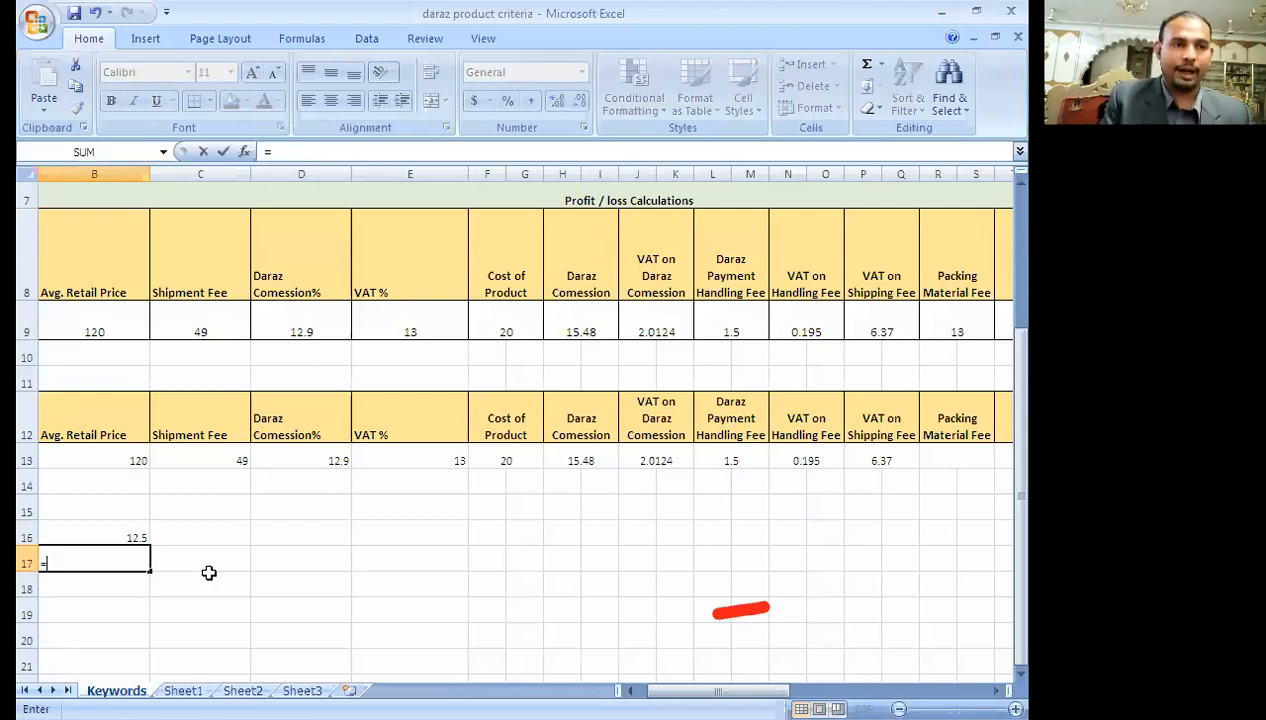
text(325/50)
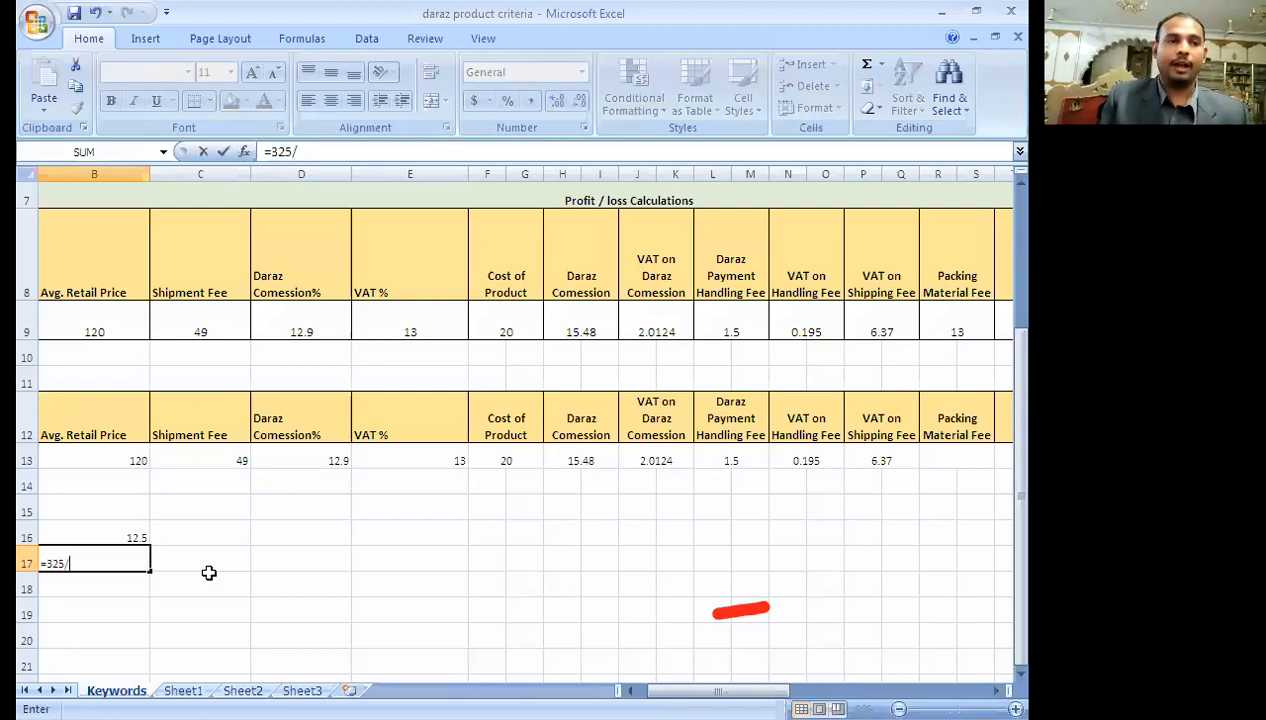
key(Return)
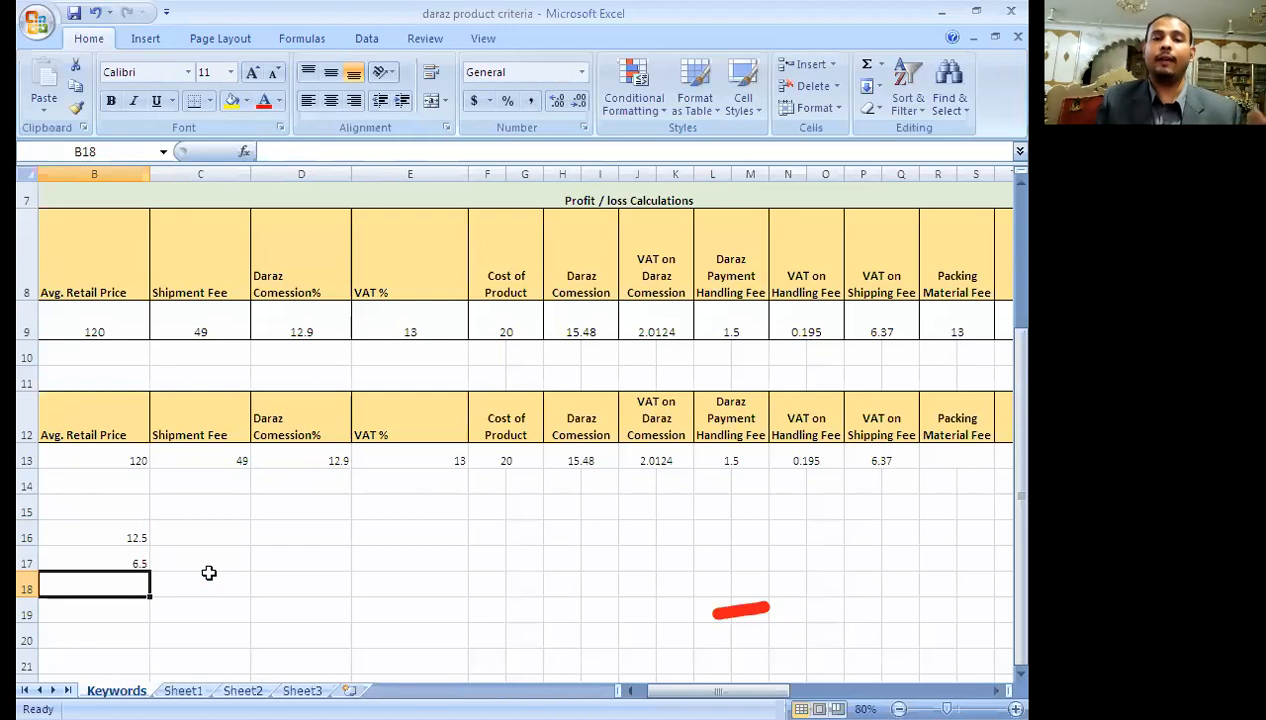
- Enter 13 as the Packing Material Fee in R13
key(Up)
key(Up)
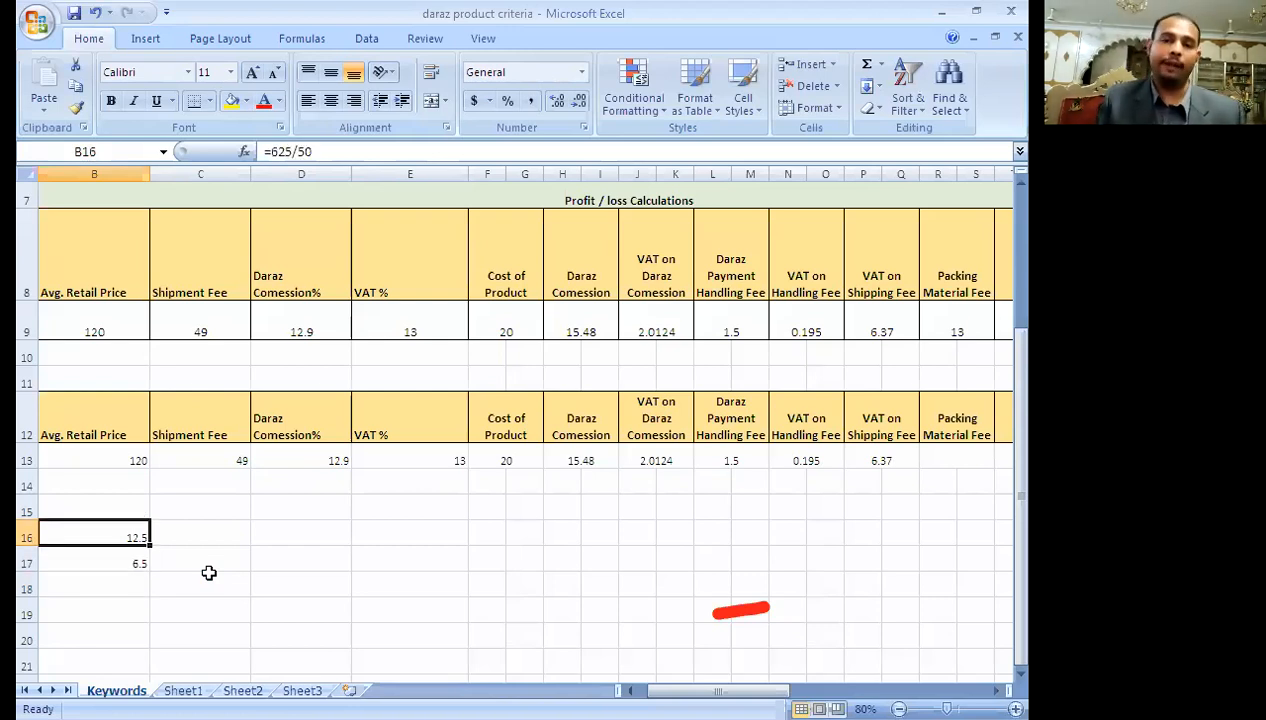
key(Right)
key(Right)
key(Right)
key(Right)
key(Right)
key(Right)
key(Right)
key(Right)
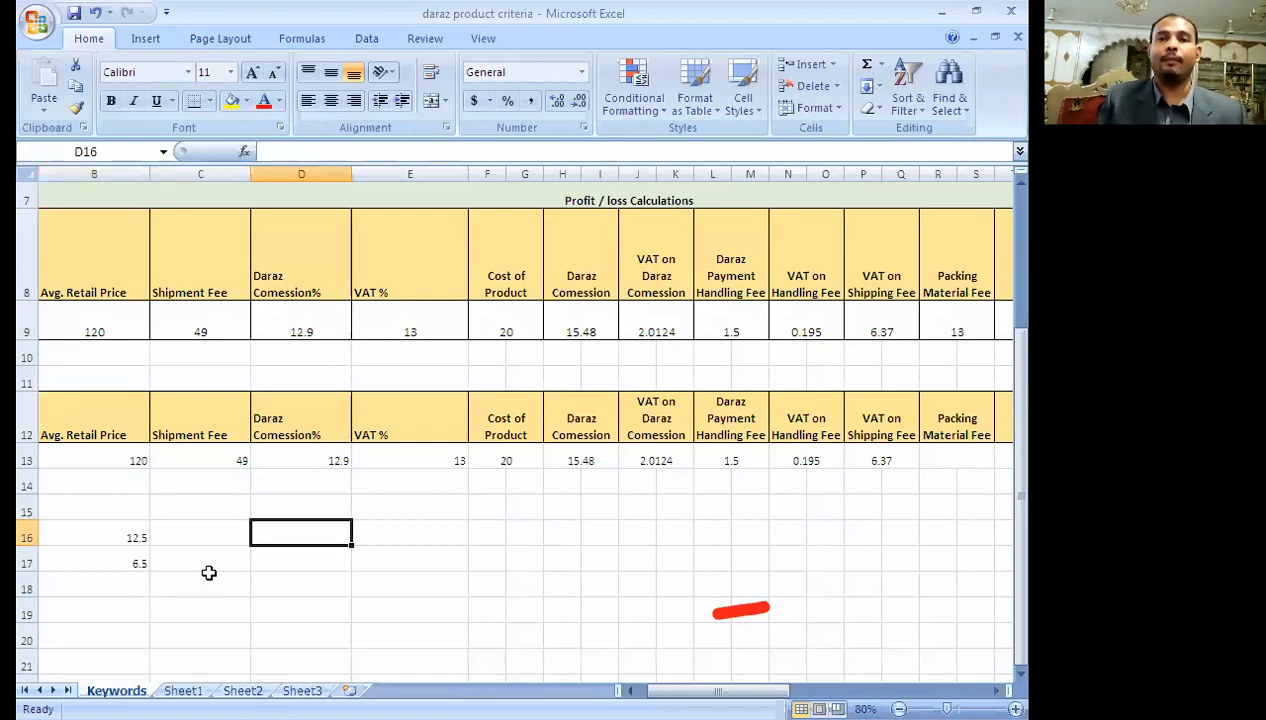
key(Right)
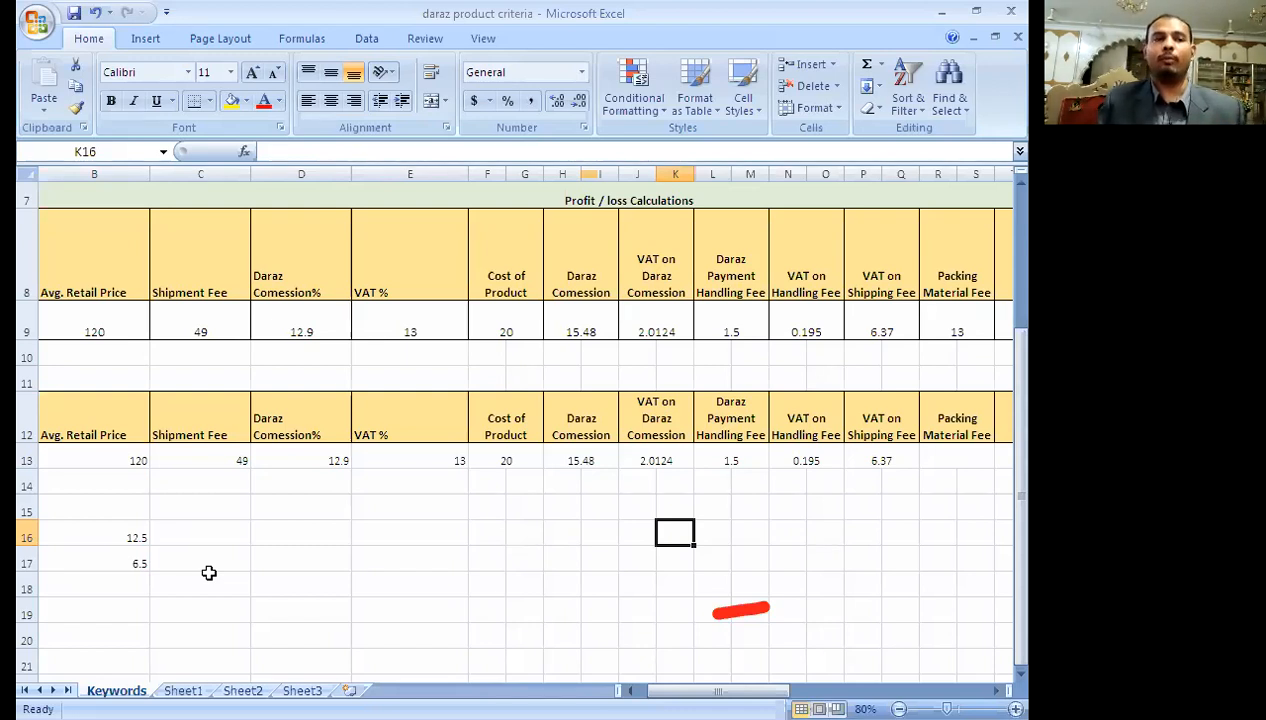
key(Right)
key(Right)
key(Right)
key(Right)
key(Up)
key(Right)
key(Up)
key(Right)
key(Up)
key(Right)
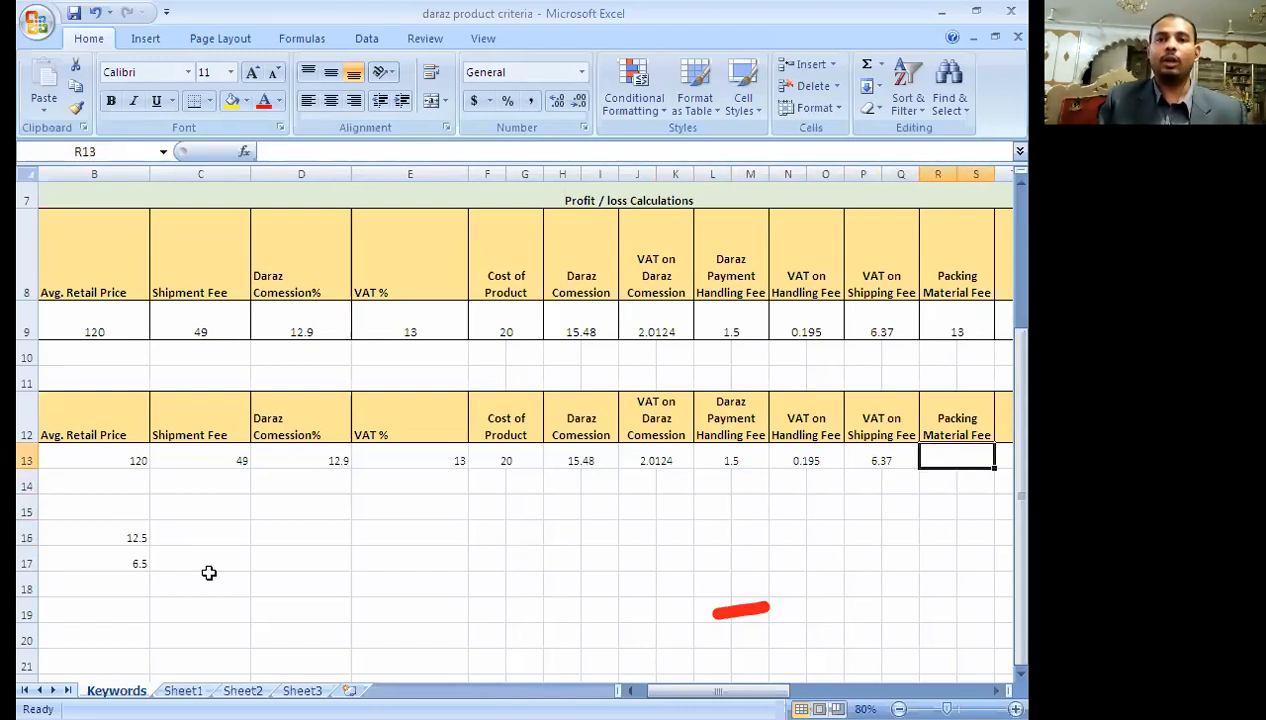
text(13)
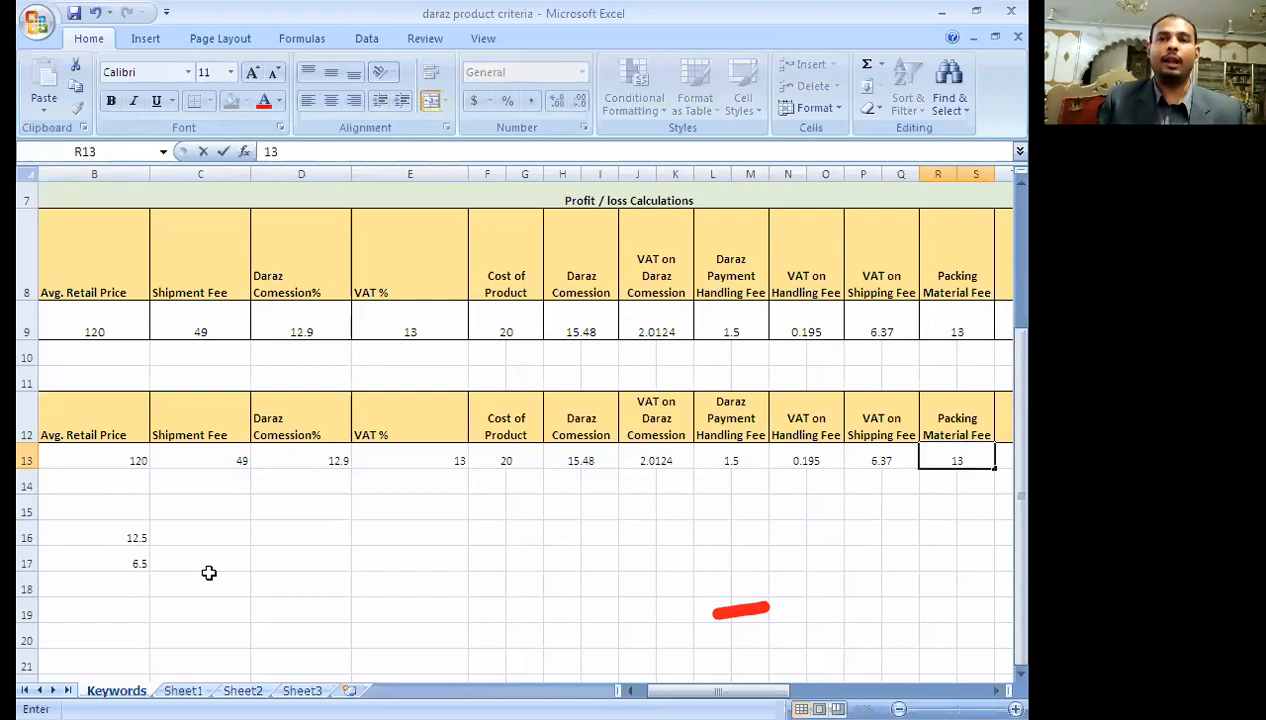
key(Return)
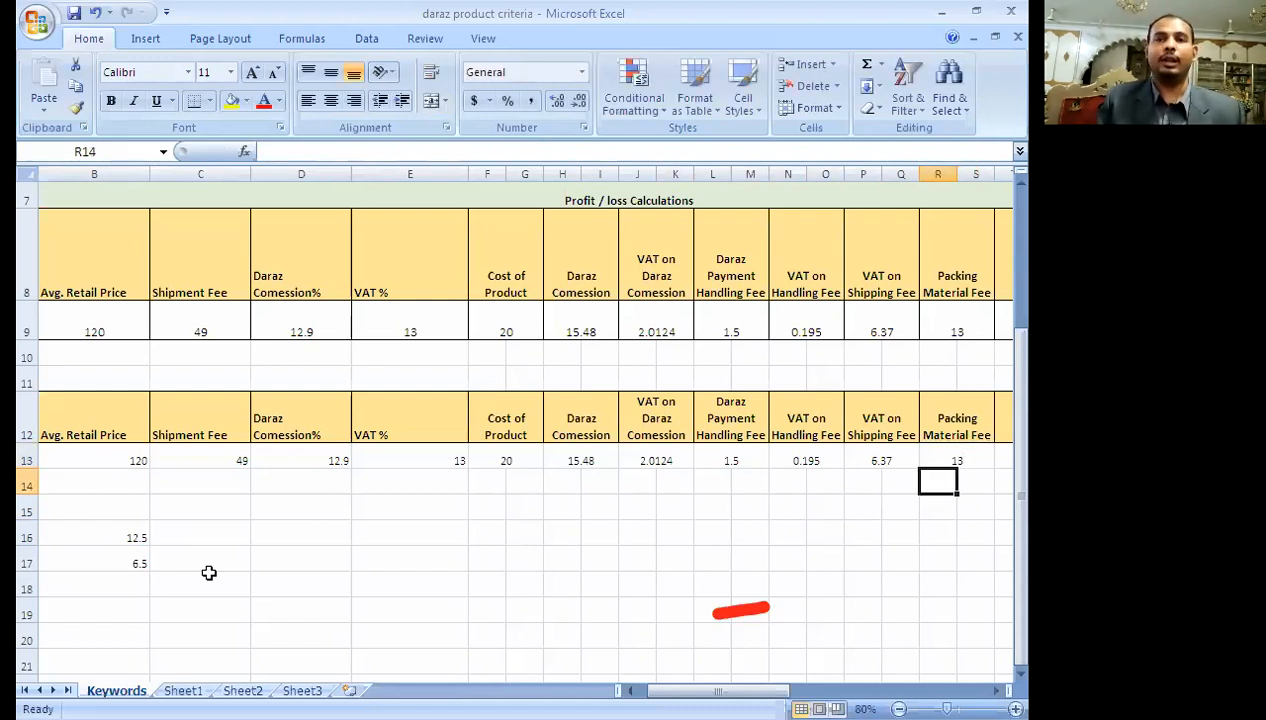
key(Up)
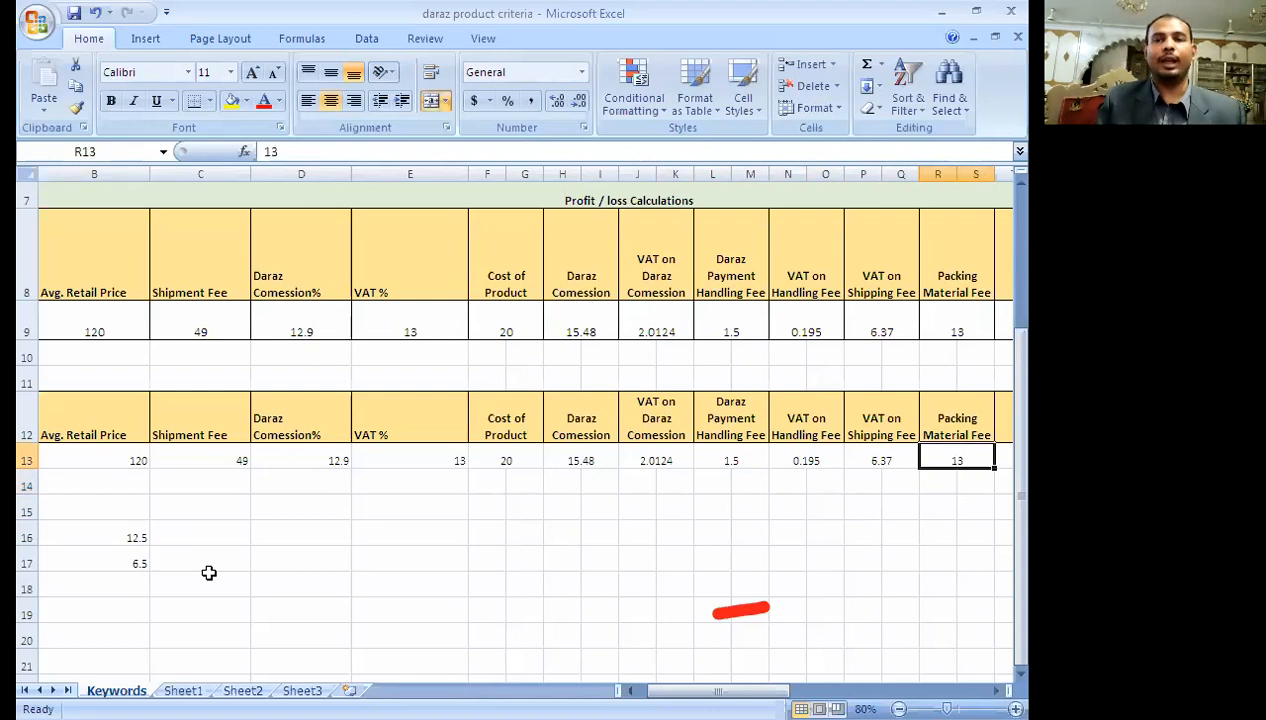
- Review the row 13 entries back to the retail price and the packing cost calculation in B16
key(Left)
key(Left)
key(Left)
key(Left)
key(Left)
key(Left)
key(Left)
key(Left)
key(Left)
key(Left)
key(Left)
key(Left)
key(Left)
key(Left)
key(Left)
key(Left)
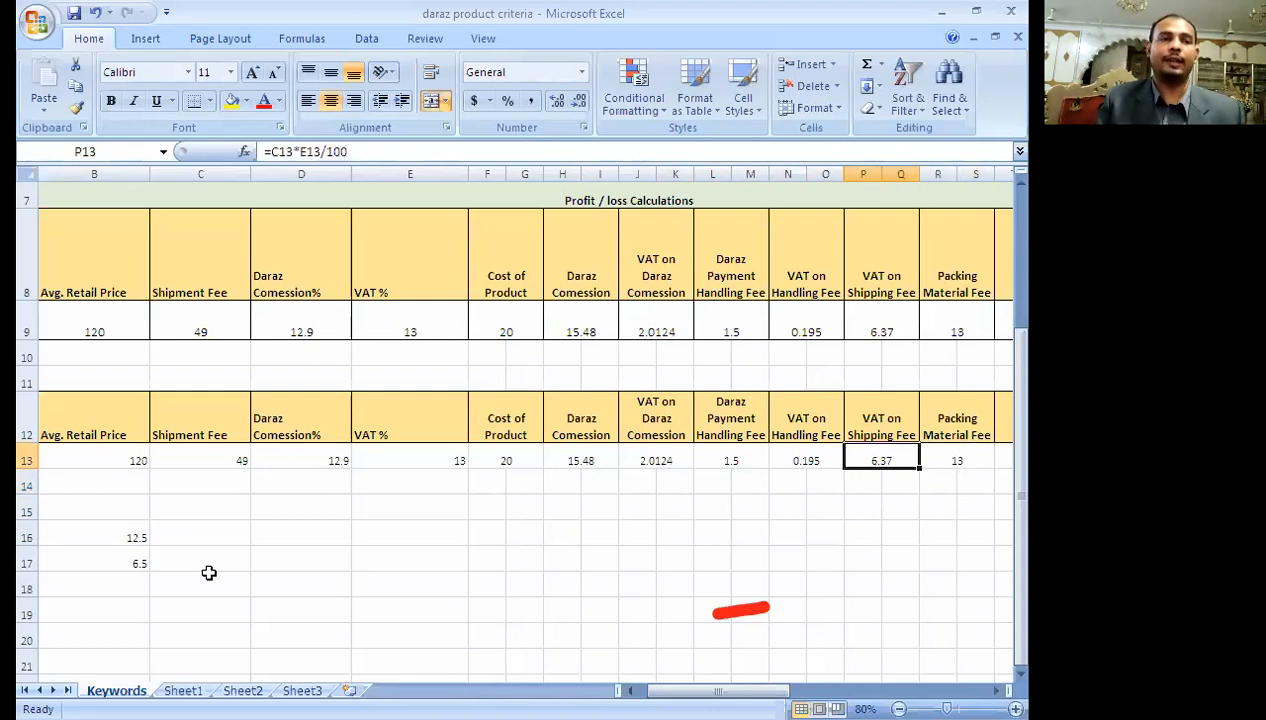
key(Down)
key(Down)
key(Down)
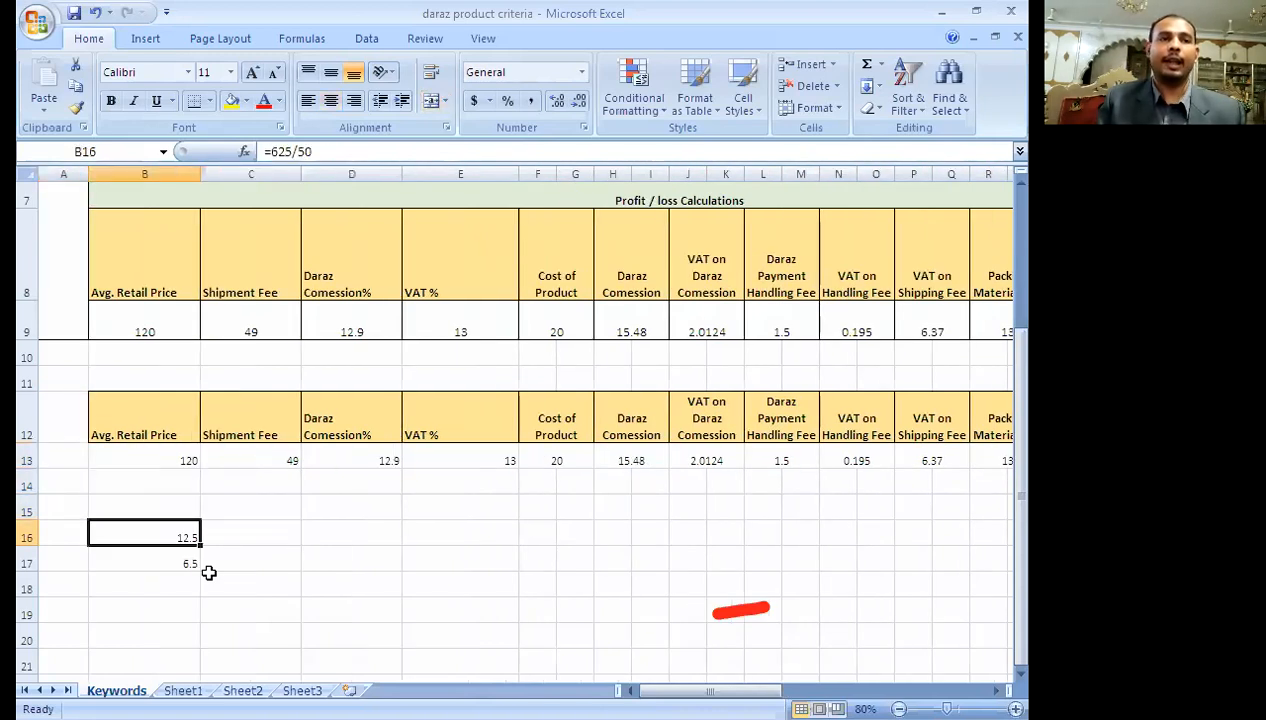
- Start the Profit / Loss formula in T13 with a reference to the average retail price in B13
key(Right)
key(Right)
key(Right)
key(Right)
key(Right)
key(Right)
key(Right)
key(Right)
key(Right)
key(Right)
key(Right)
key(Right)
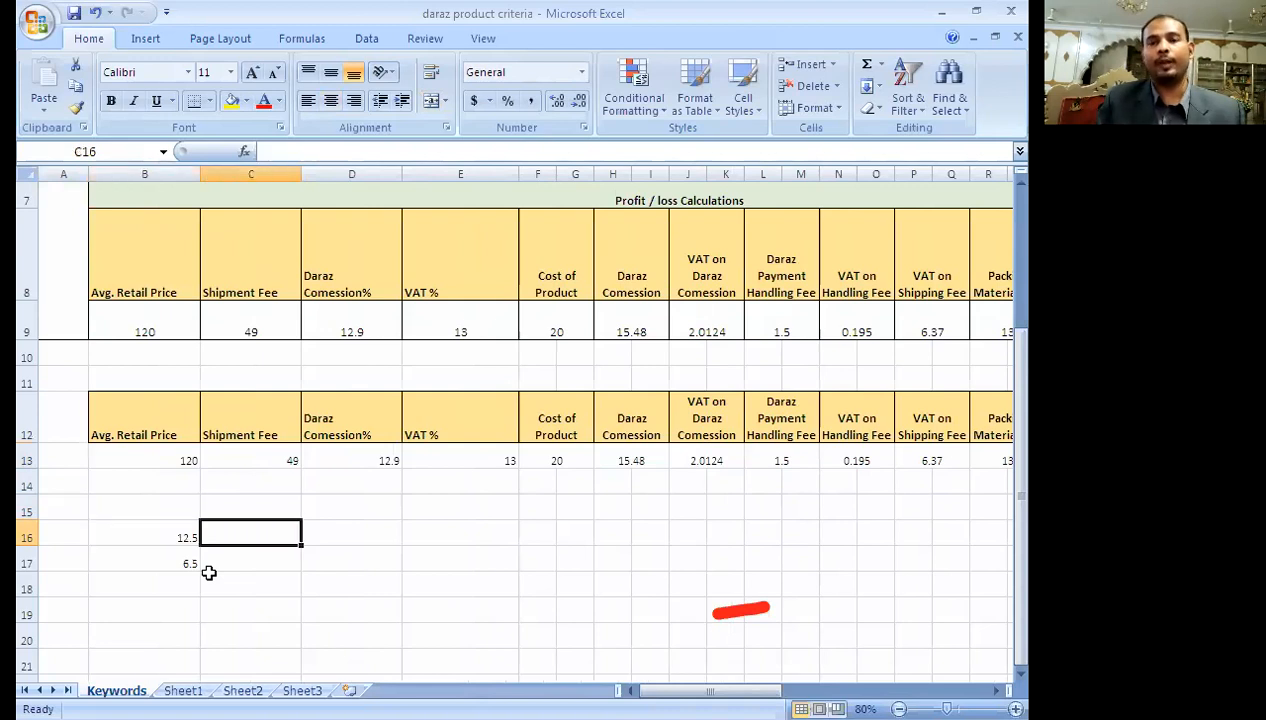
key(Right)
key(Right)
key(Right)
key(Right)
key(Right)
key(Right)
key(Right)
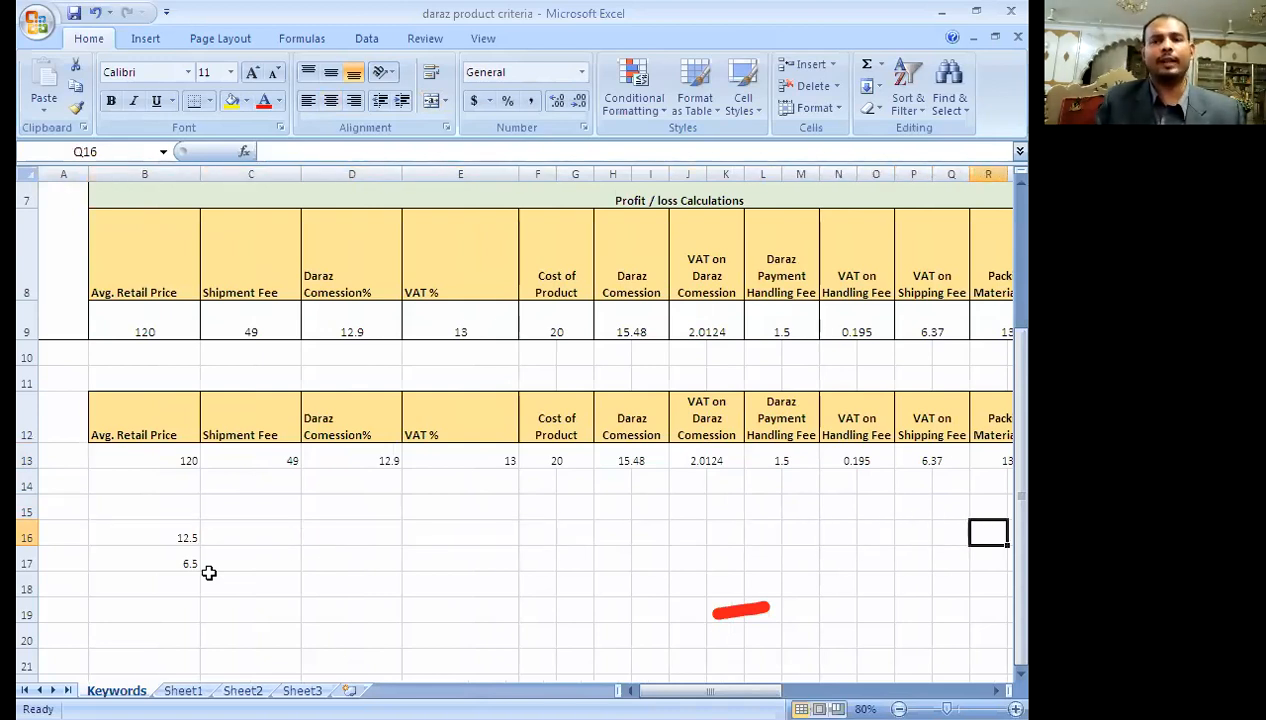
key(Up)
key(Up)
key(Up)
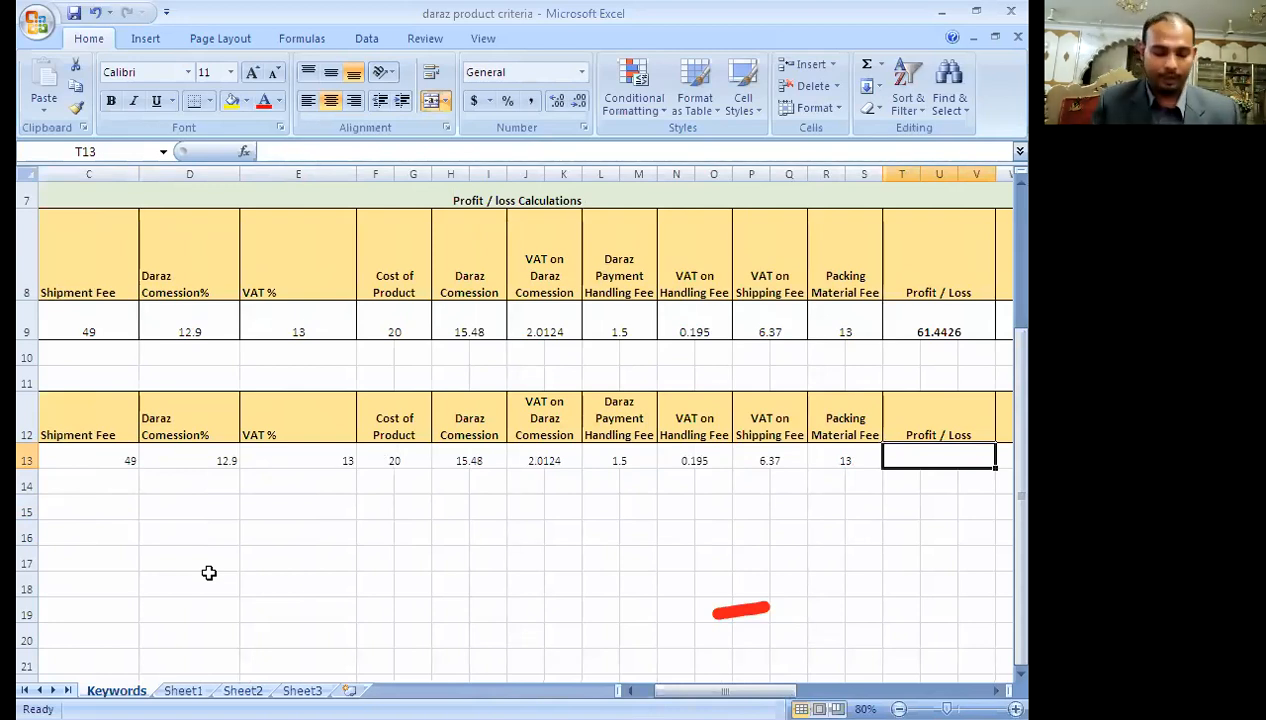
text(=)
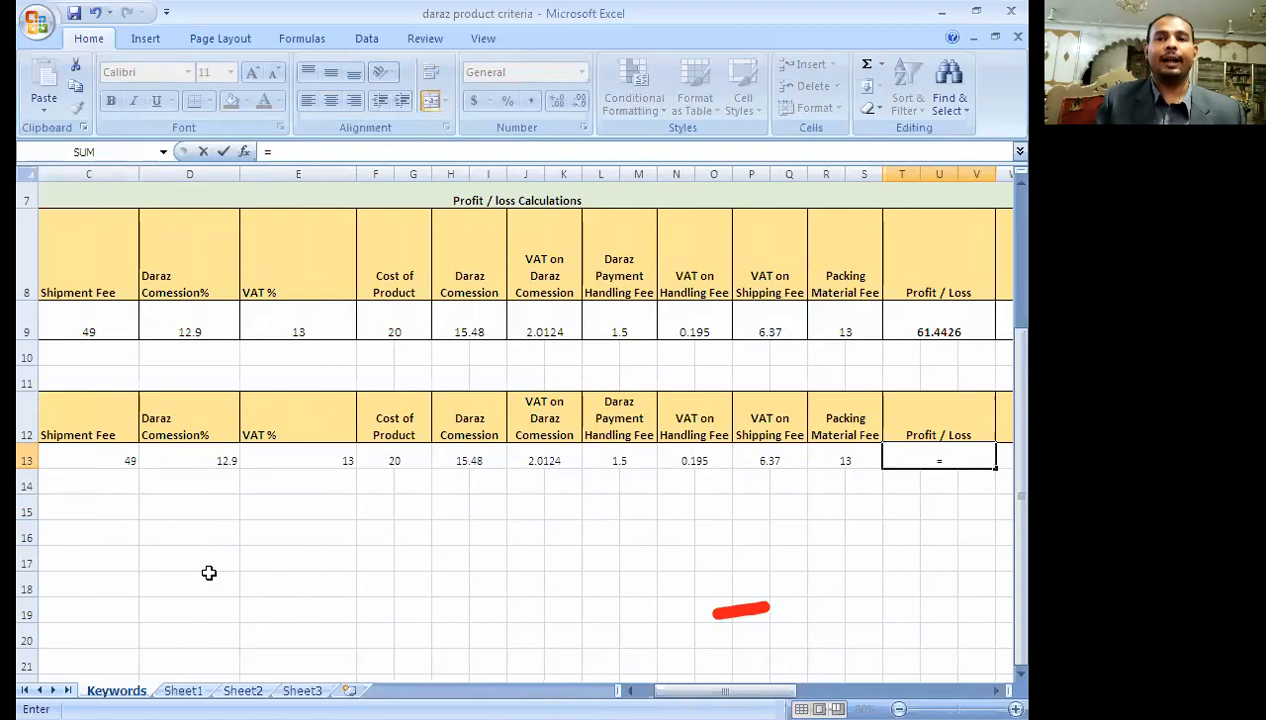
key(Left)
key(Left)
key(Left)
key(Left)
key(Left)
key(Left)
key(Left)
key(Left)
key(Left)
key(Left)
key(Left)
key(Left)
key(Left)
key(Left)
key(Left)
key(Left)
key(Left)
key(Left)
key(Left)
key(Right)
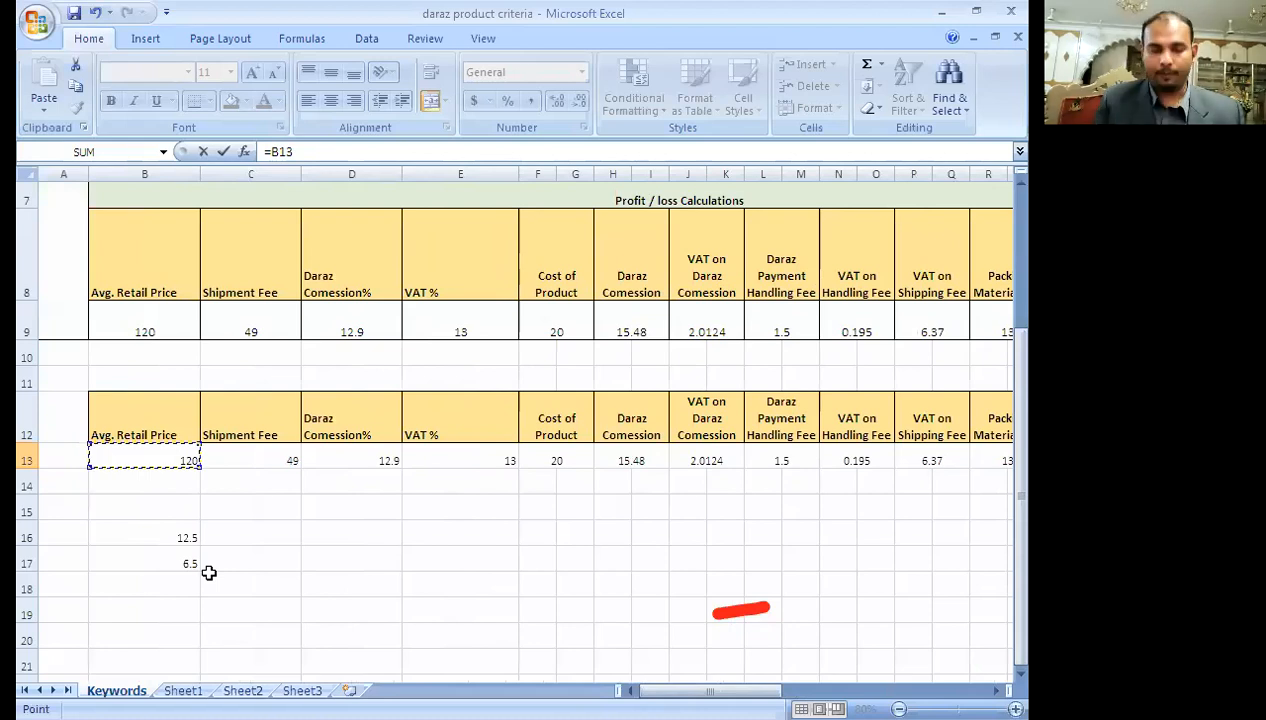
- Subtract the product cost in F13 from the retail price in the T13 formula
text(-)
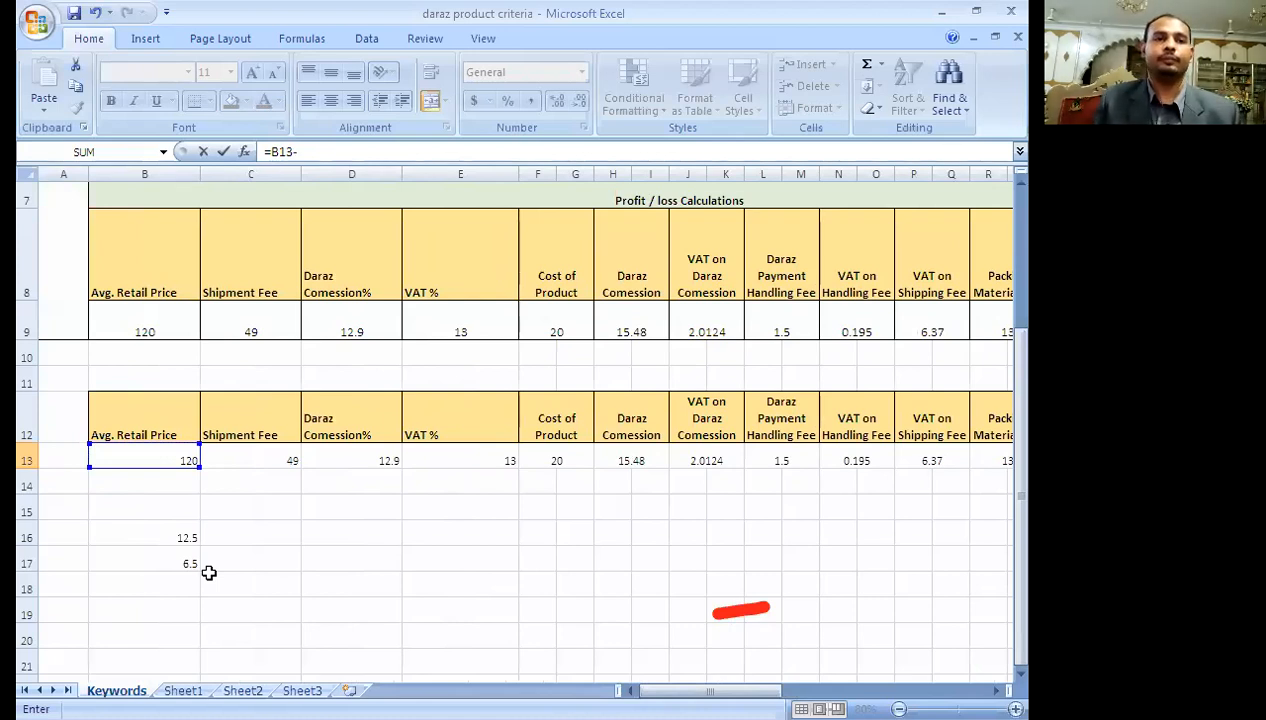
key(Right)
key(Right)
key(Right)
key(Right)
key(Right)
key(Right)
key(Left)
key(Left)
key(Left)
key(Left)
key(Left)
key(Left)
key(Left)
key(Left)
key(Left)
key(Left)
key(Left)
key(Left)
key(Left)
key(Left)
key(Left)
key(Left)
key(Left)
key(Left)
key(Right)
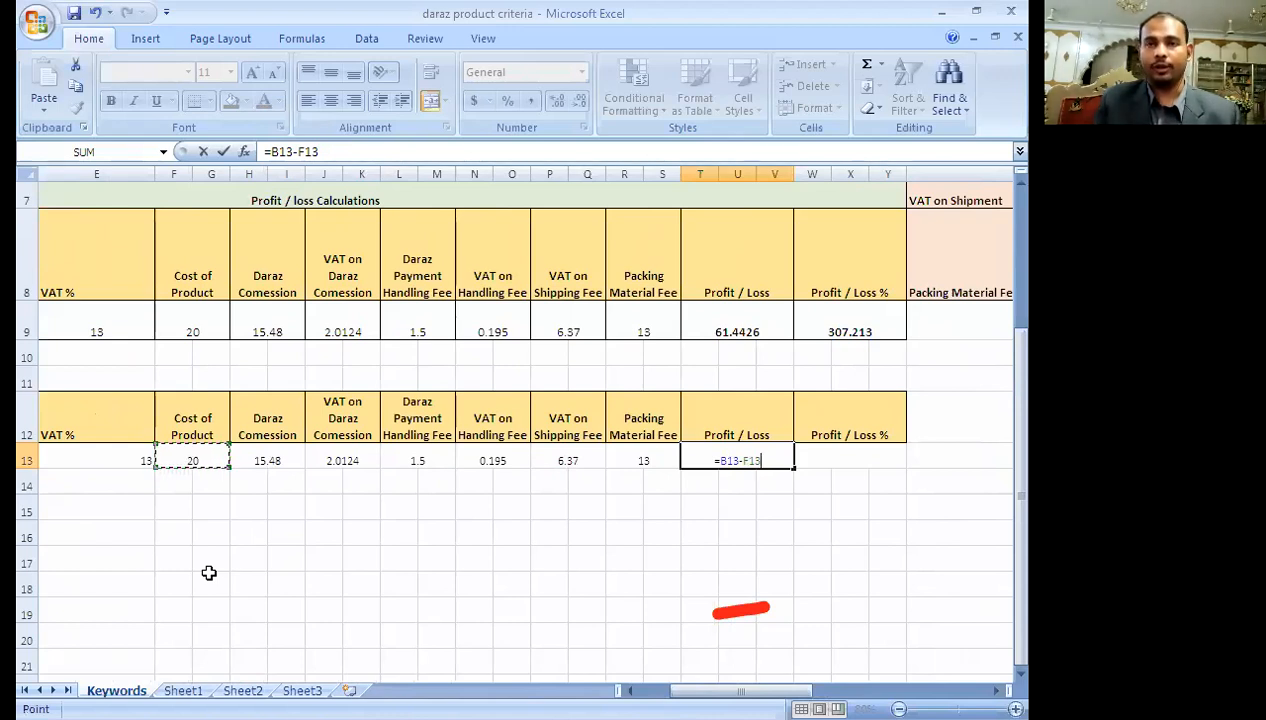
- Extend the T13 formula to subtract the Daraz commission in H13 and its VAT in J13
text(-)
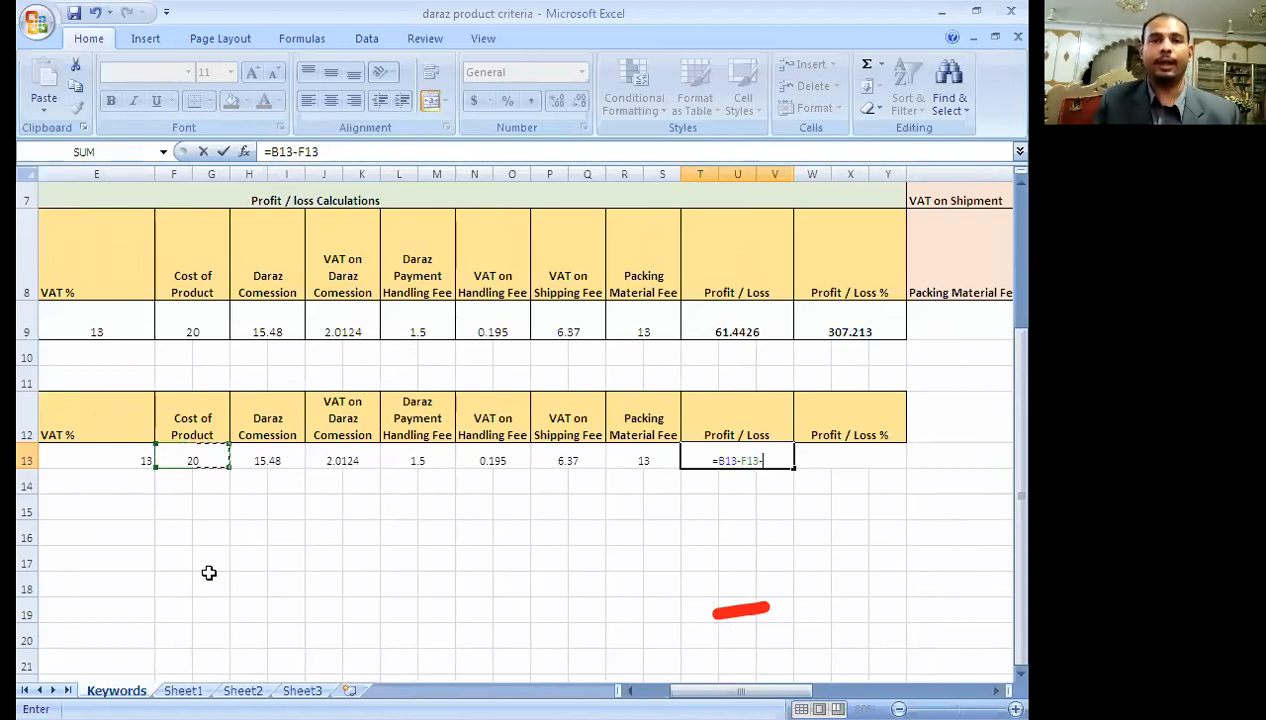
key(Left)
key(Left)
key(Left)
key(Left)
key(Left)
key(Left)
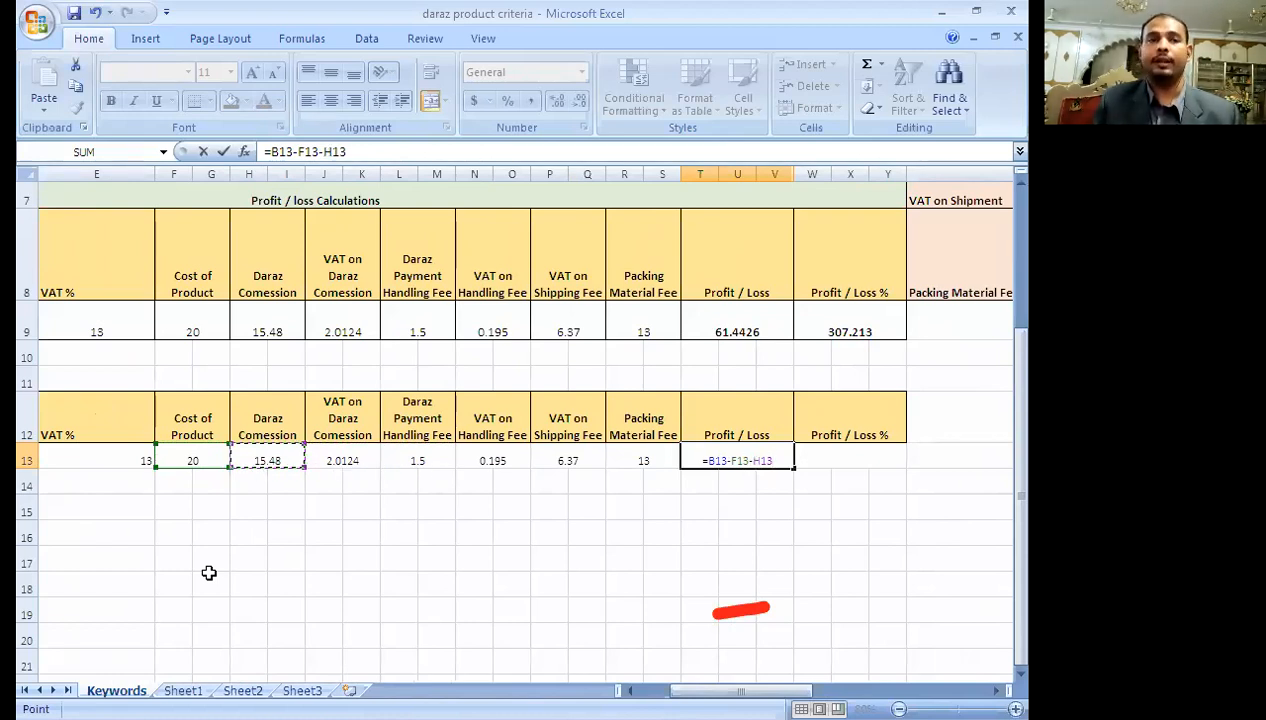
text(-)
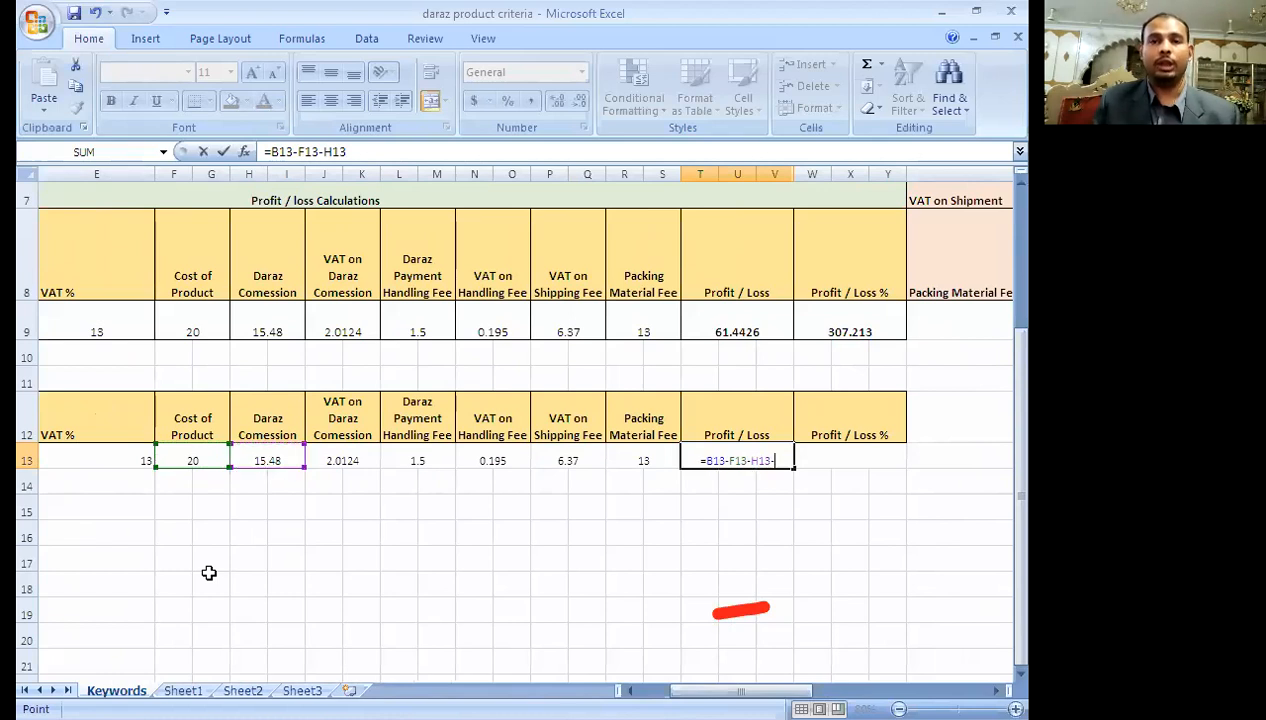
key(Left)
key(Left)
key(Left)
key(Left)
key(Left)
- Extend the T13 formula to subtract the payment handling fee in L13 and its VAT in N13
text(-)
key(Left)
key(Left)
key(Left)
key(Left)
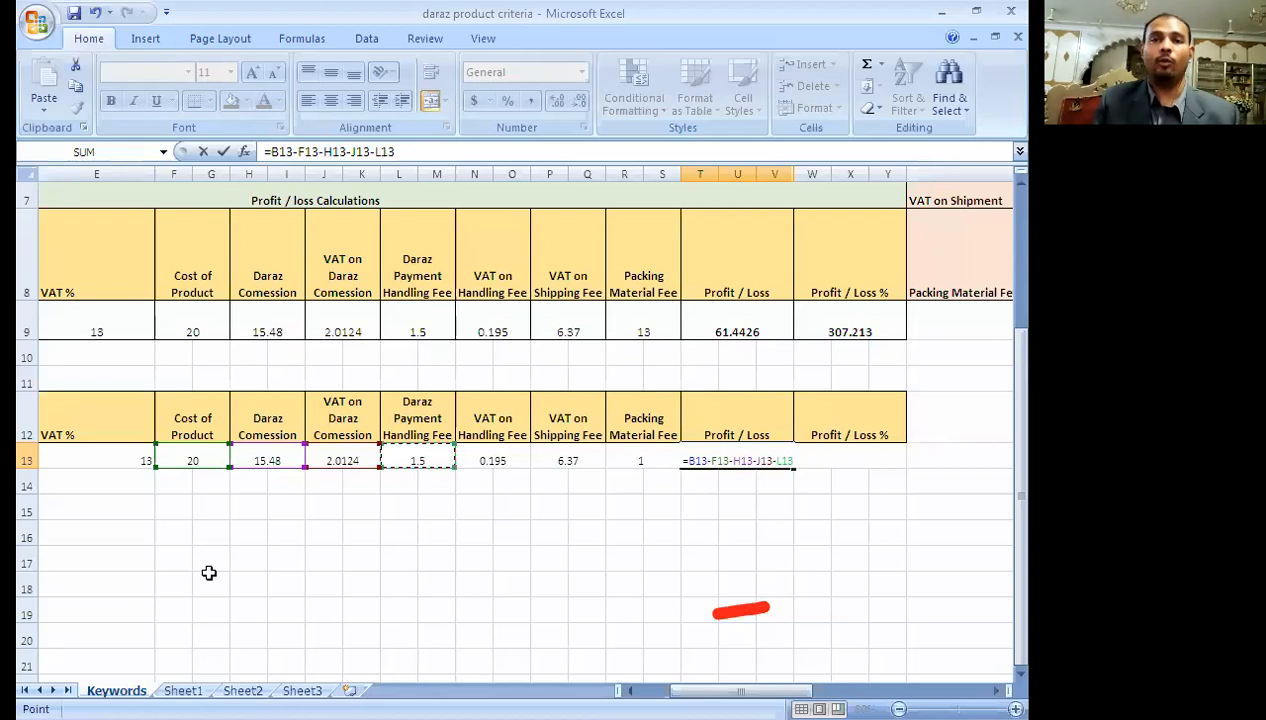
key(Left)
key(Left)
key(Left)
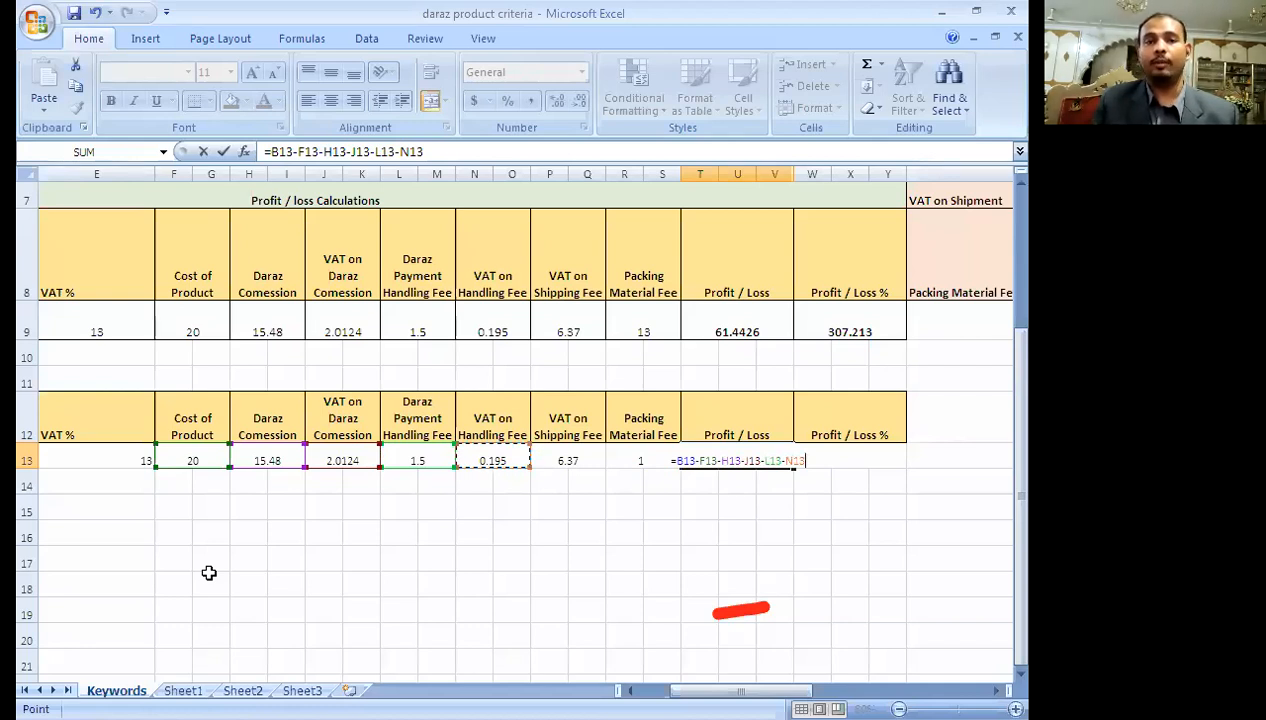
- Complete the T13 formula by subtracting the VAT on shipping in P13 and the packing material fee in R13
text(-)
key(Left)
key(Left)
key(Left)
key(Left)
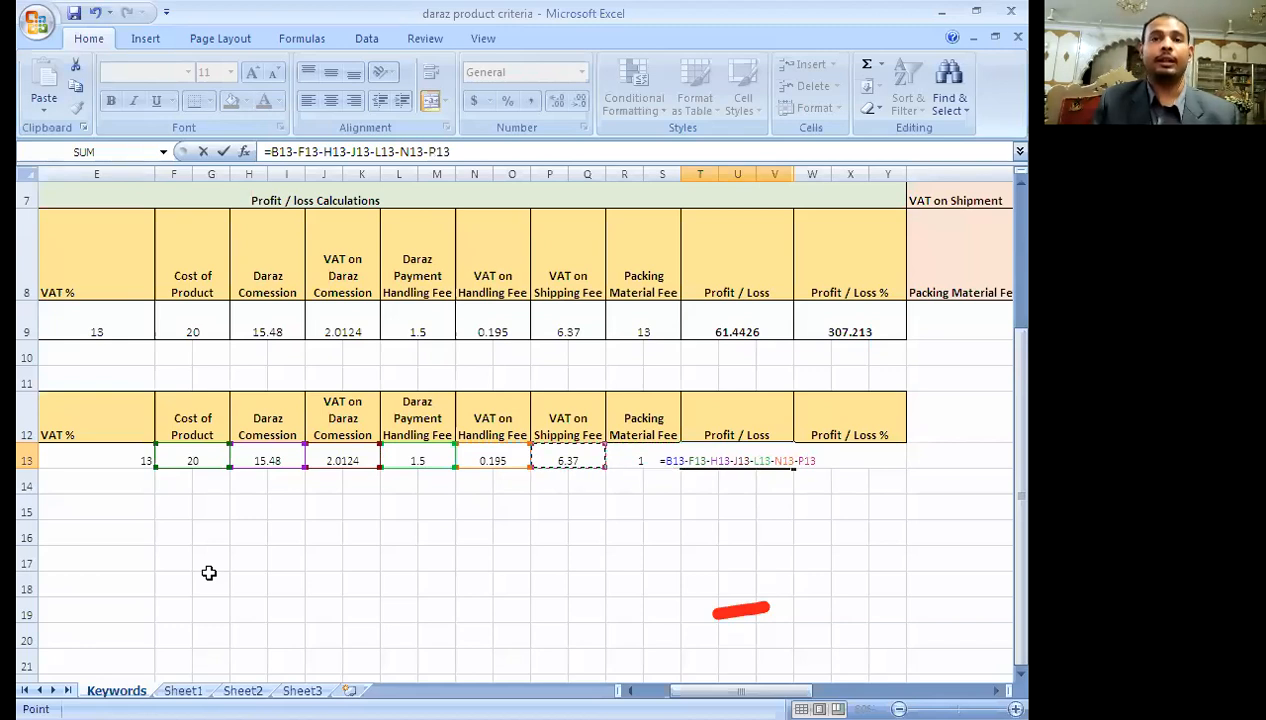
text(-)
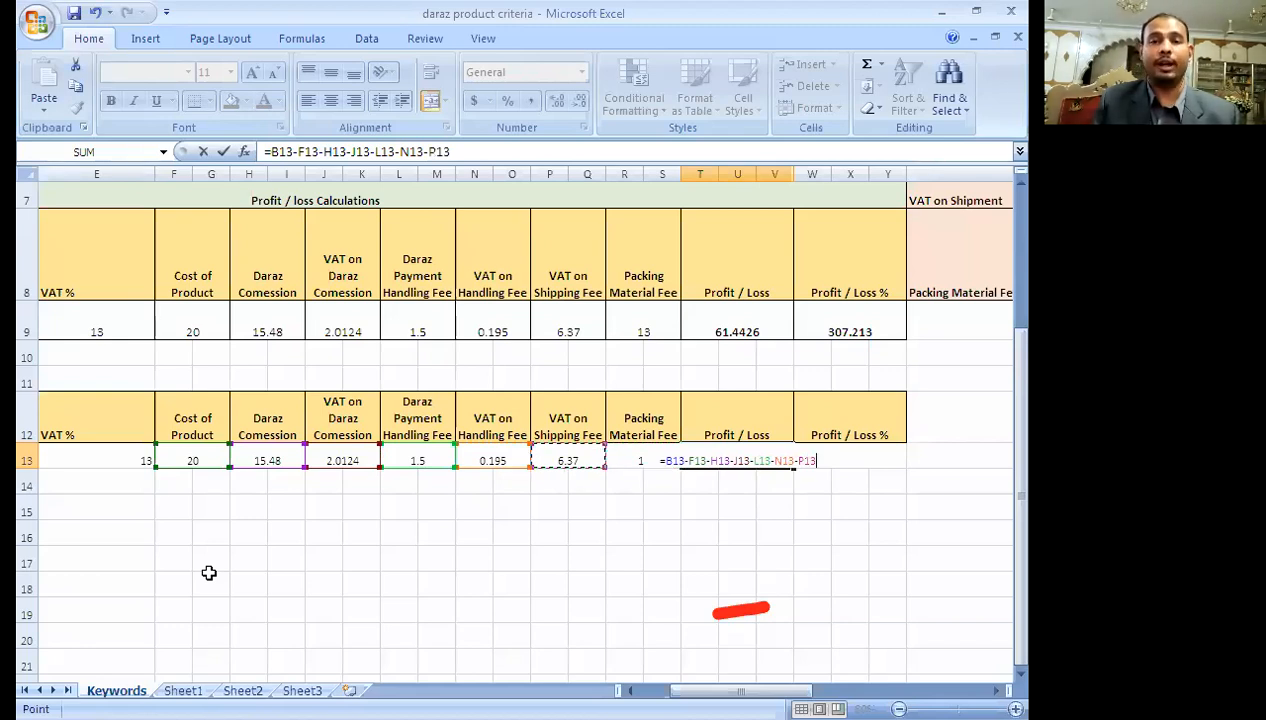
key(Left)
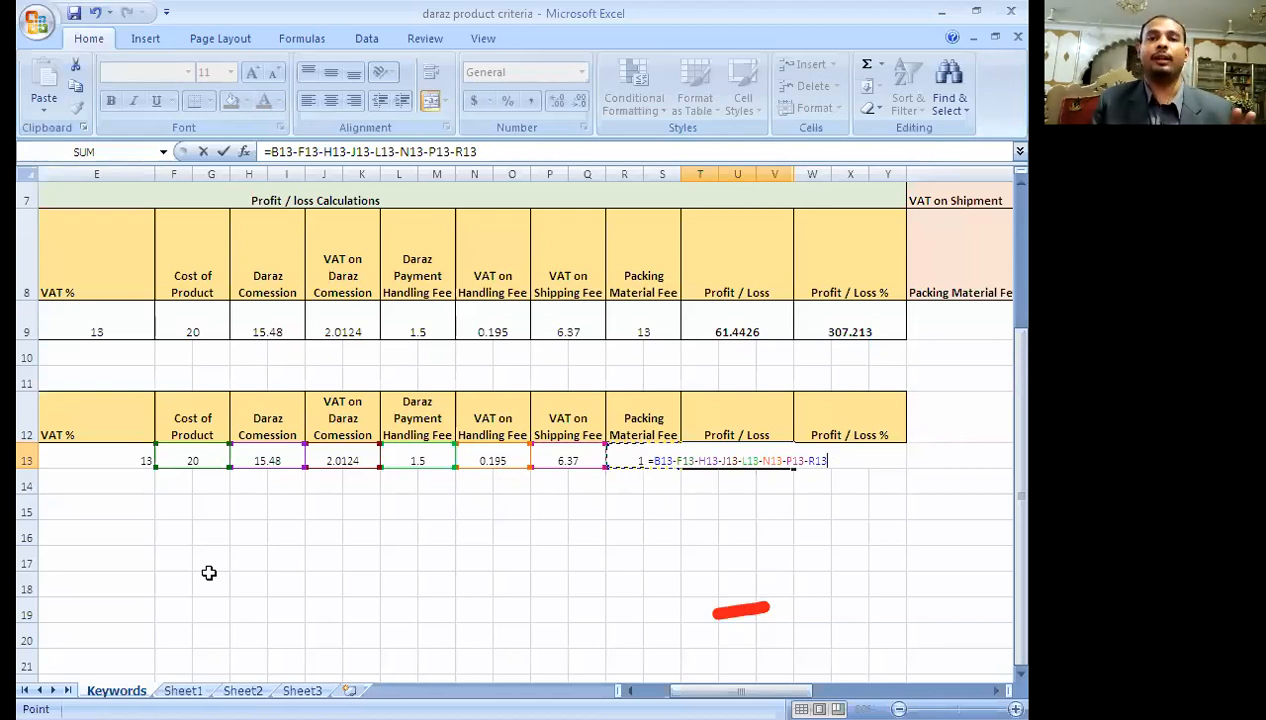
key(Return)
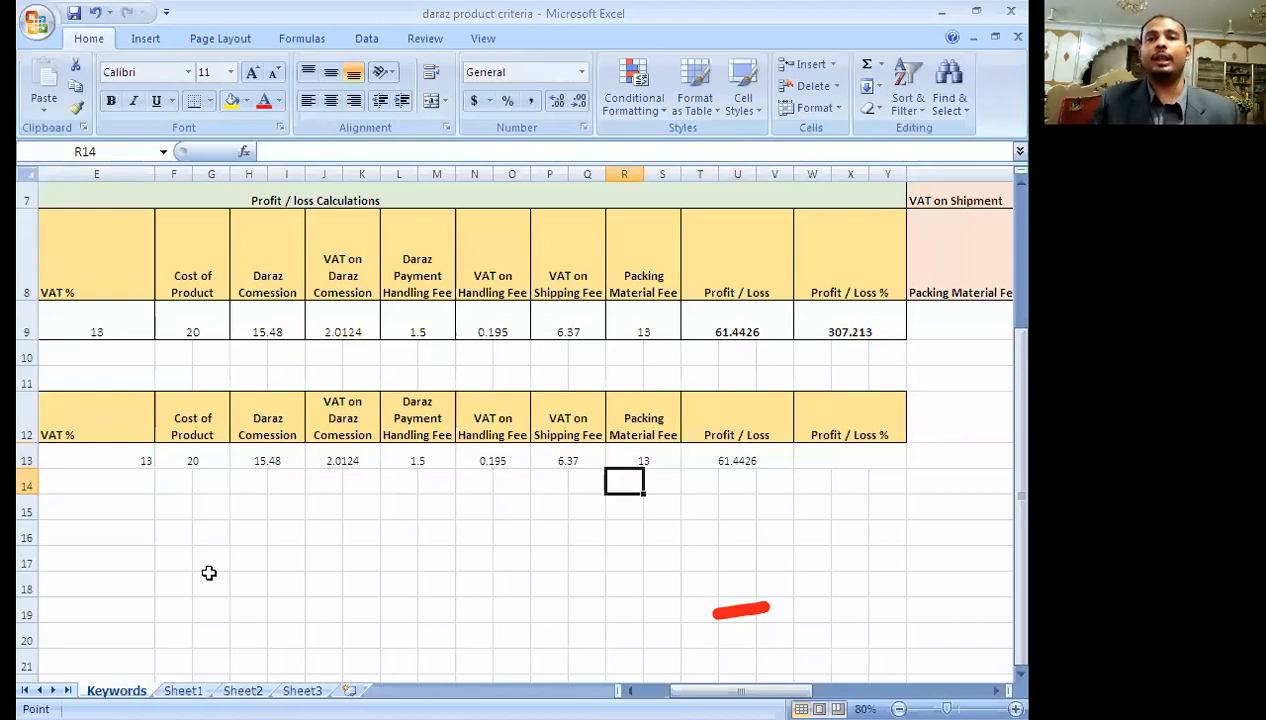
- Calculate the Profit / Loss % in W13 with the formula =T13/F13*100
key(Up)
key(Right)
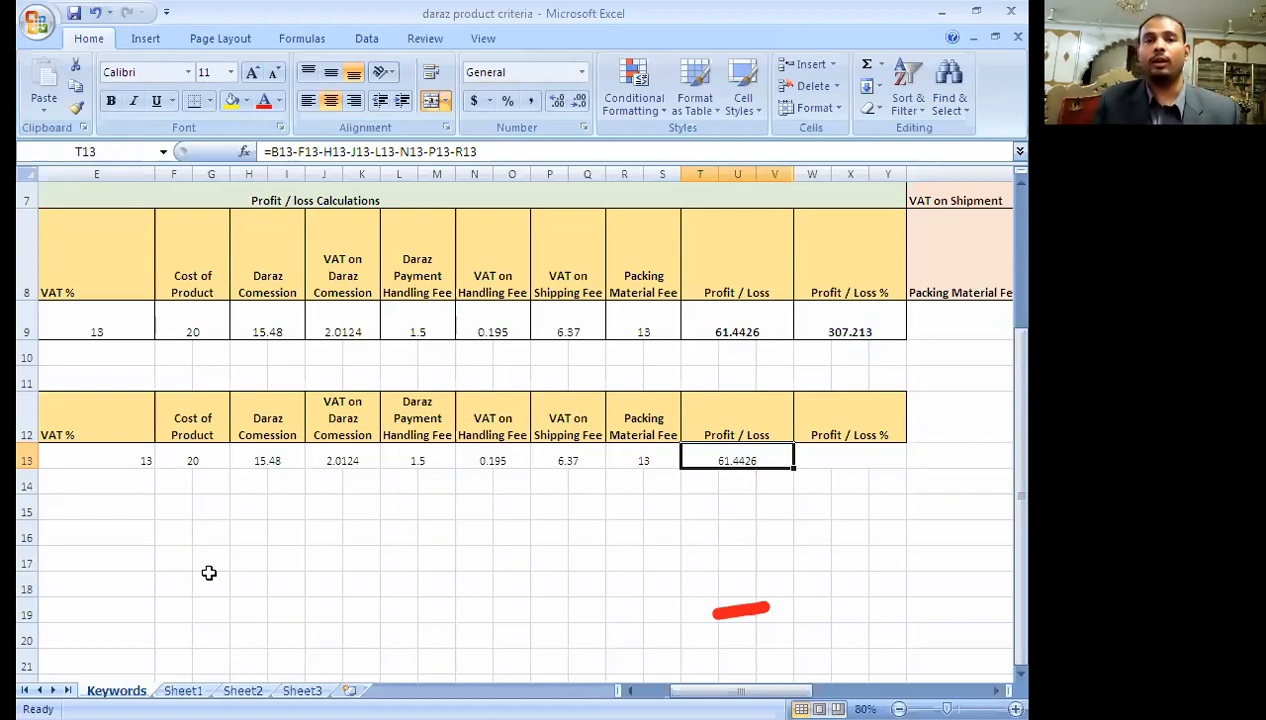
key(Right)
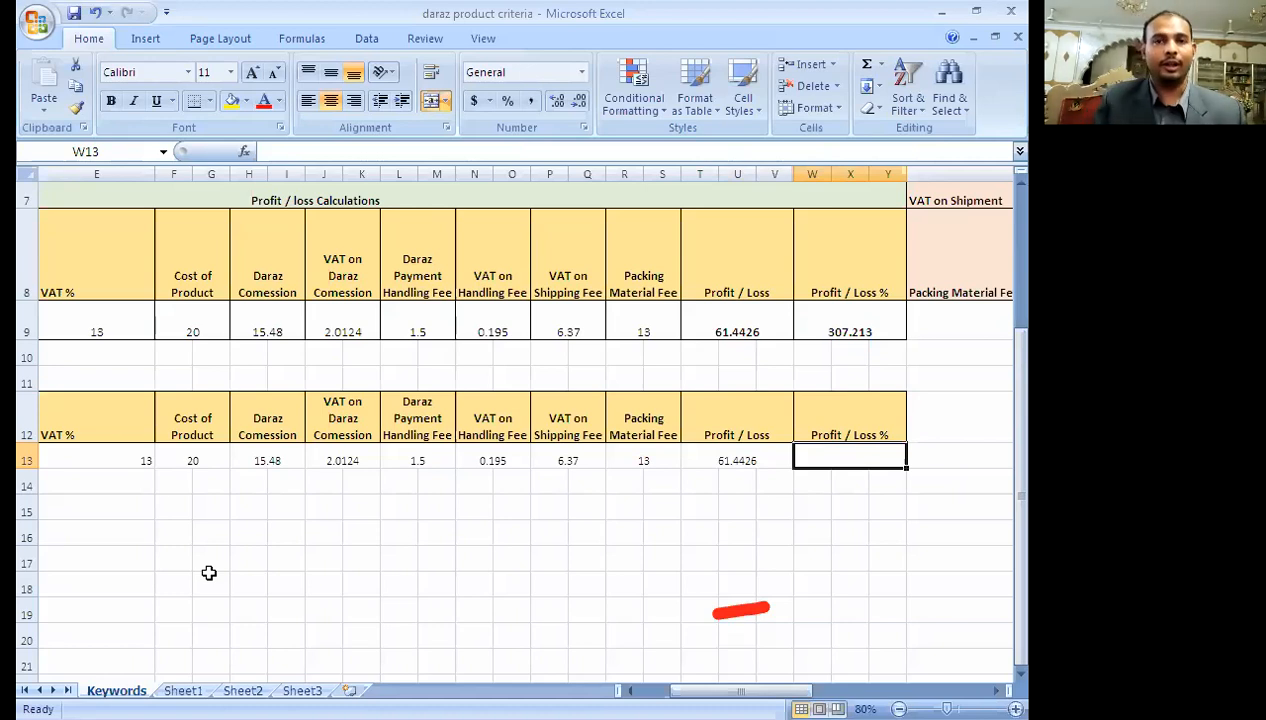
text(=)
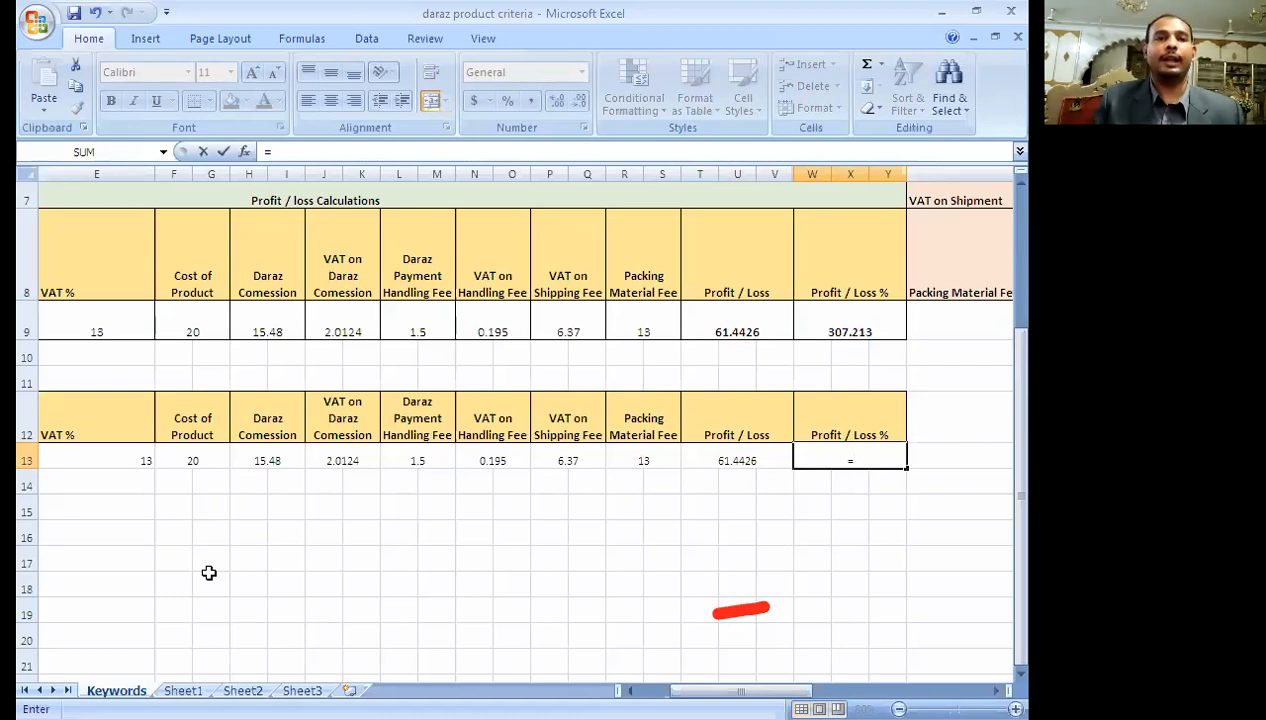
key(Left)
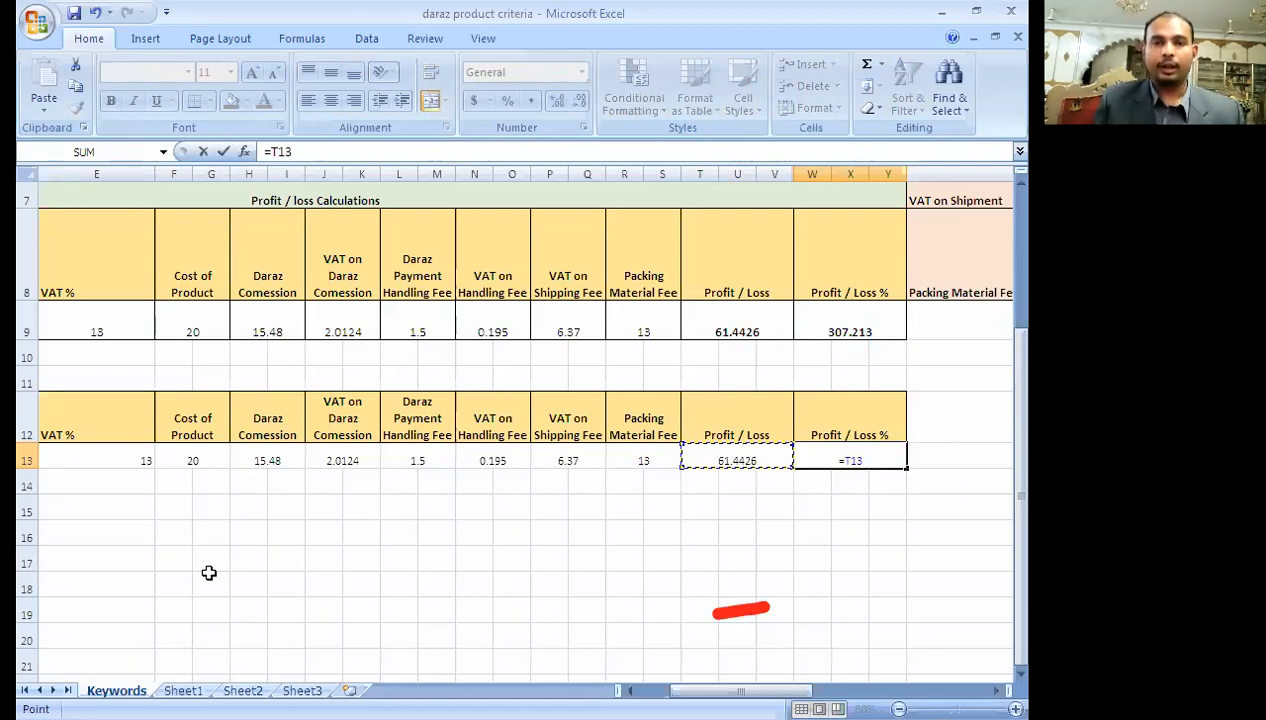
text(/)
key(Left)
key(Left)
key(Left)
key(Left)
key(Left)
key(Left)
key(Left)
key(Left)
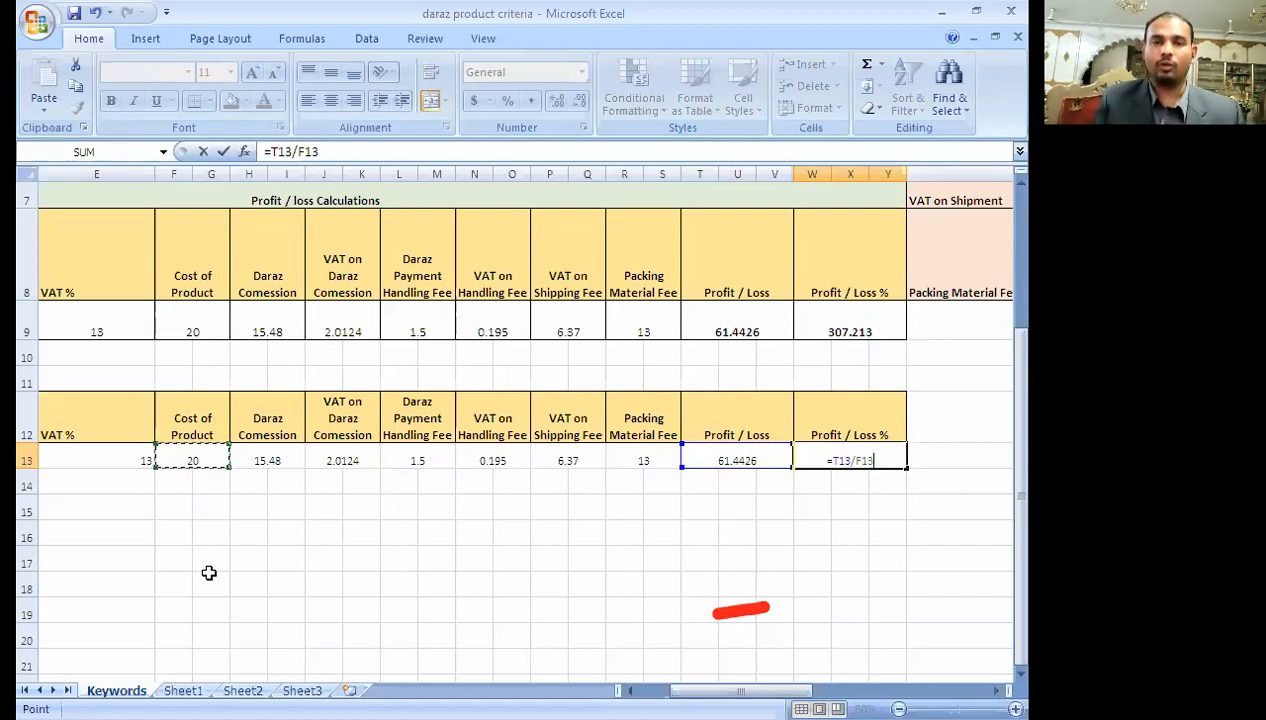
text(*100)
key(Return)
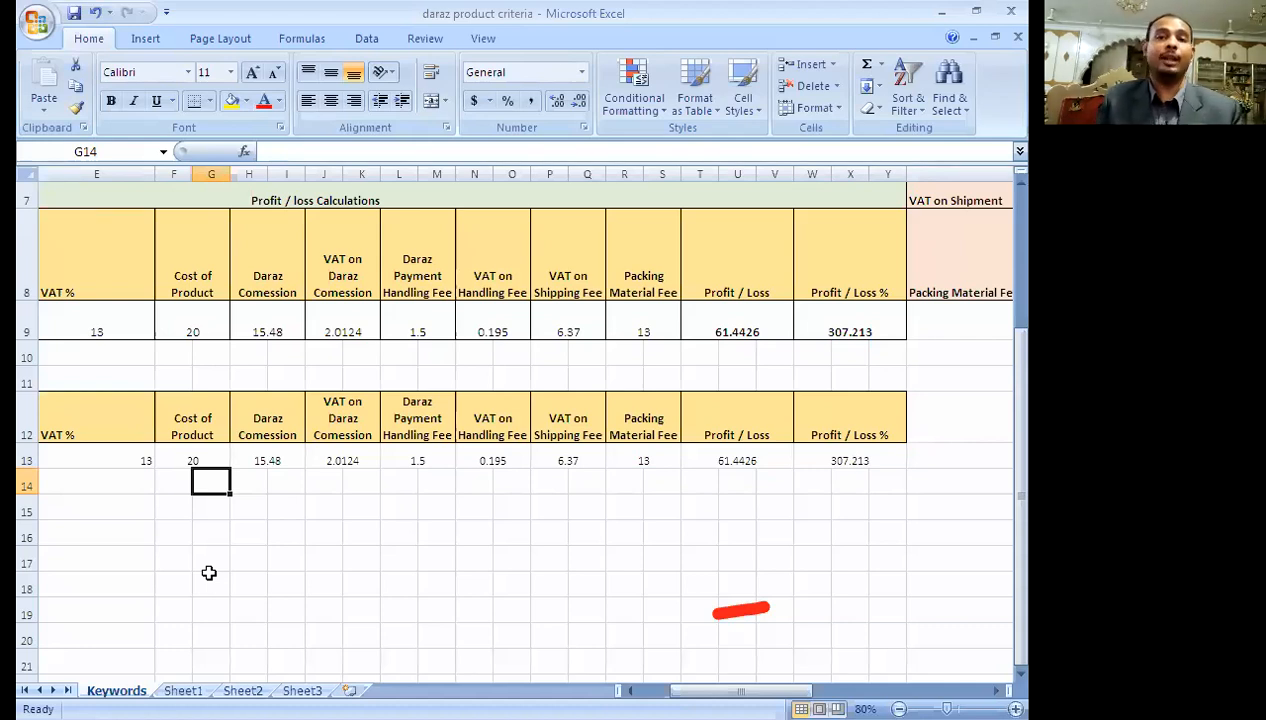
- Review the completed row 13 calculation from the product cost across to the packing material fee
key(Right)
key(Right)
key(Right)
key(Right)
key(Right)
key(Right)
key(Right)
key(Right)
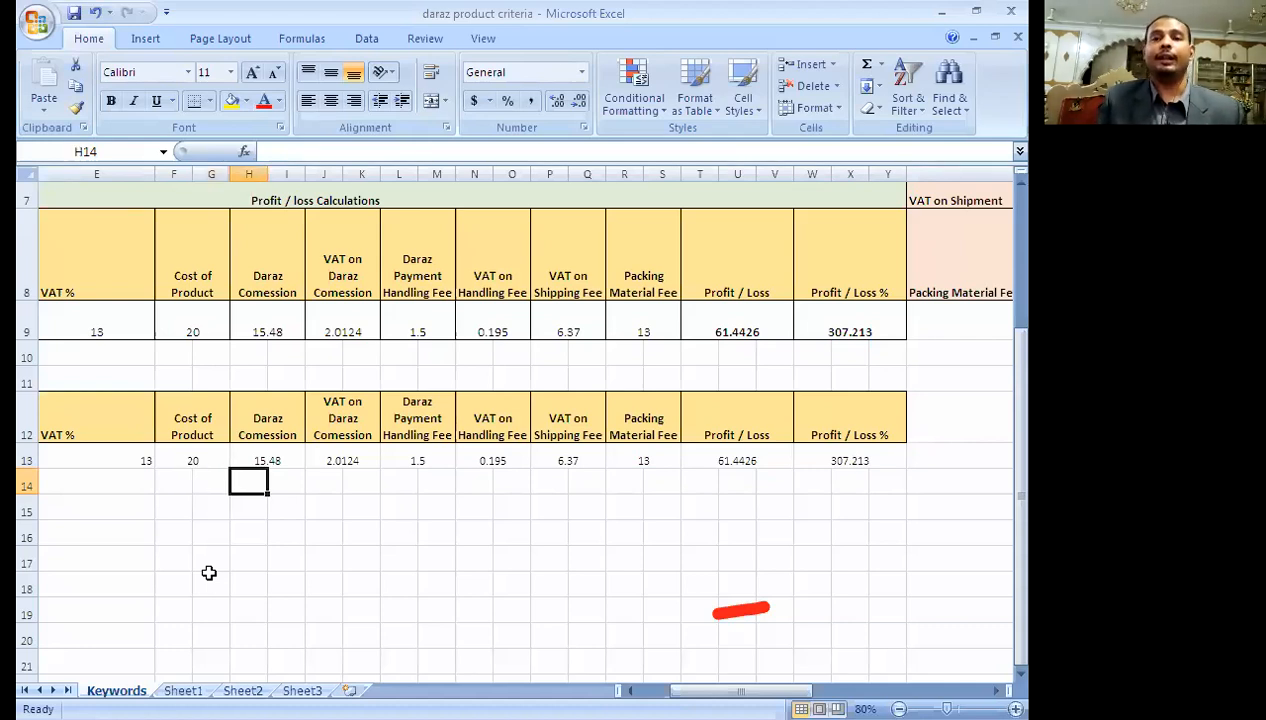
key(Right)
key(Right)
key(Right)
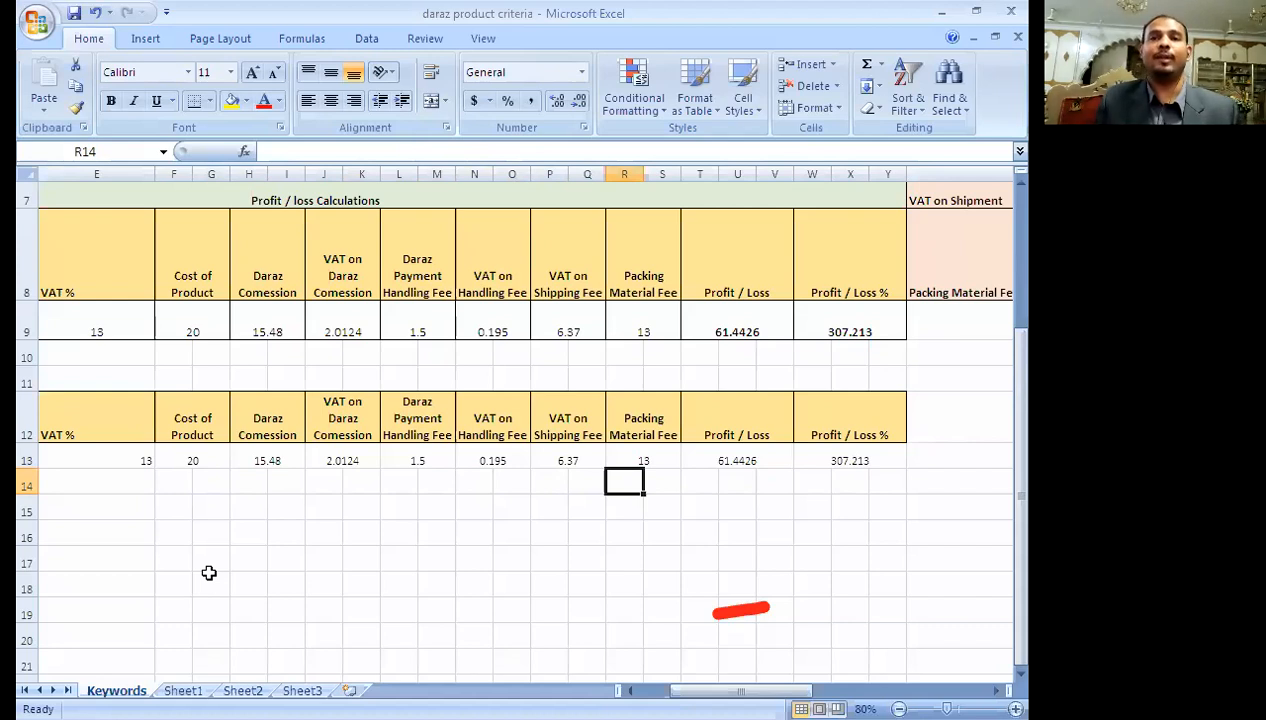
- Try to replace the main keyword in B3 with Mouse, clearing the entry again
key(Left)
key(Left)
key(Left)
key(Left)
key(Left)
key(Left)
key(Left)
key(Left)
key(Left)
key(Left)
key(Left)
key(Left)
key(Left)
key(Left)
key(Left)
key(Left)
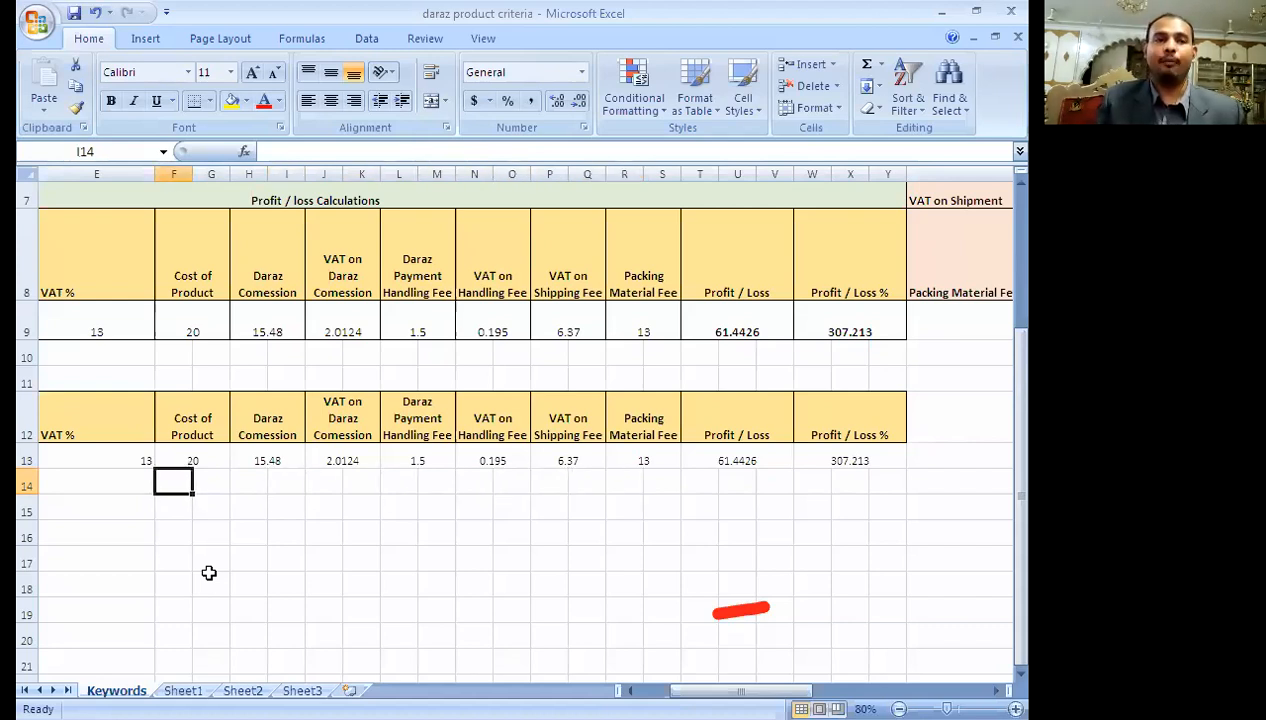
key(Up)
key(Up)
key(Up)
key(Up)
key(Up)
key(Up)
key(Up)
key(Up)
key(Up)
key(Up)
key(Up)
key(Up)
key(Up)
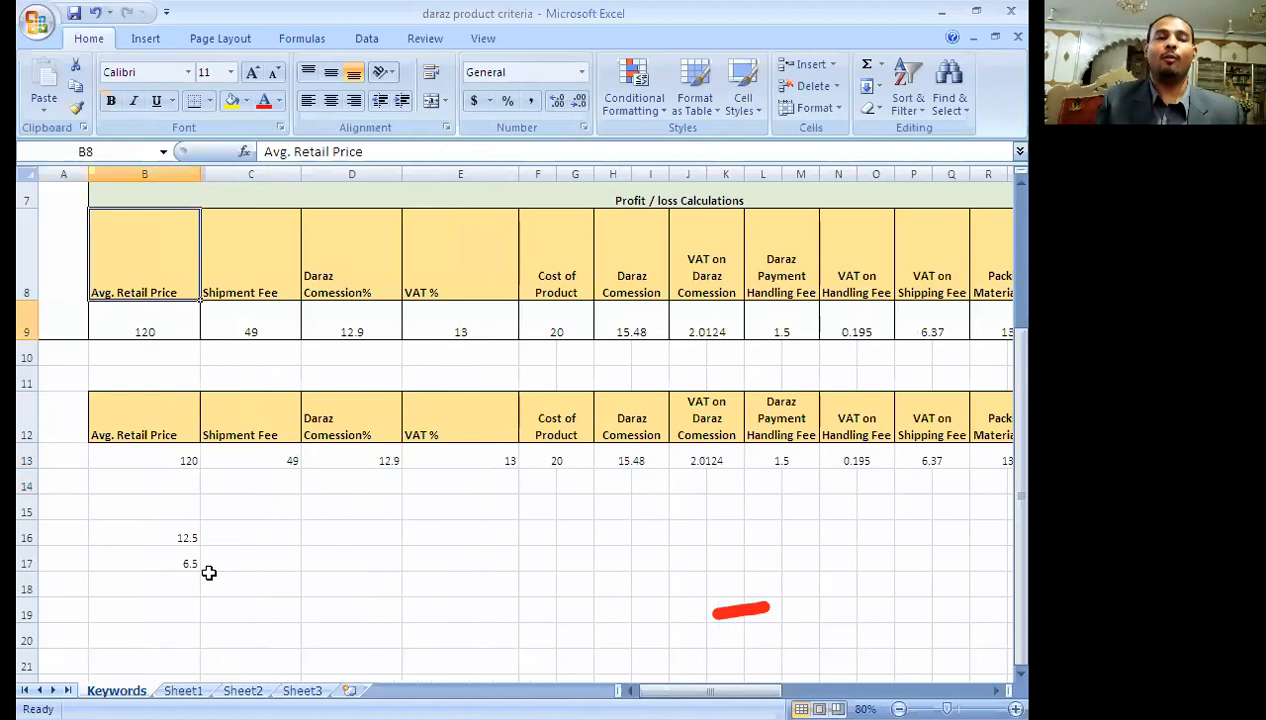
key(Left)
key(Down)
key(Right)
key(Down)
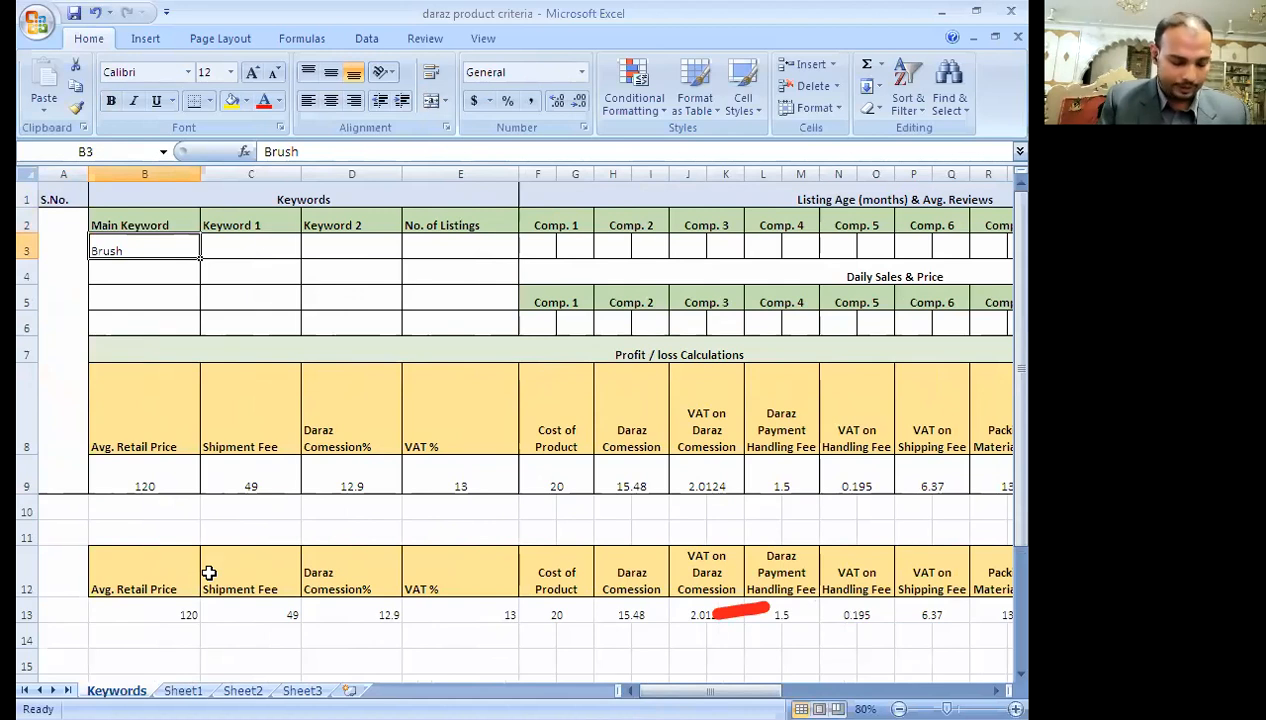
text(Mouse)
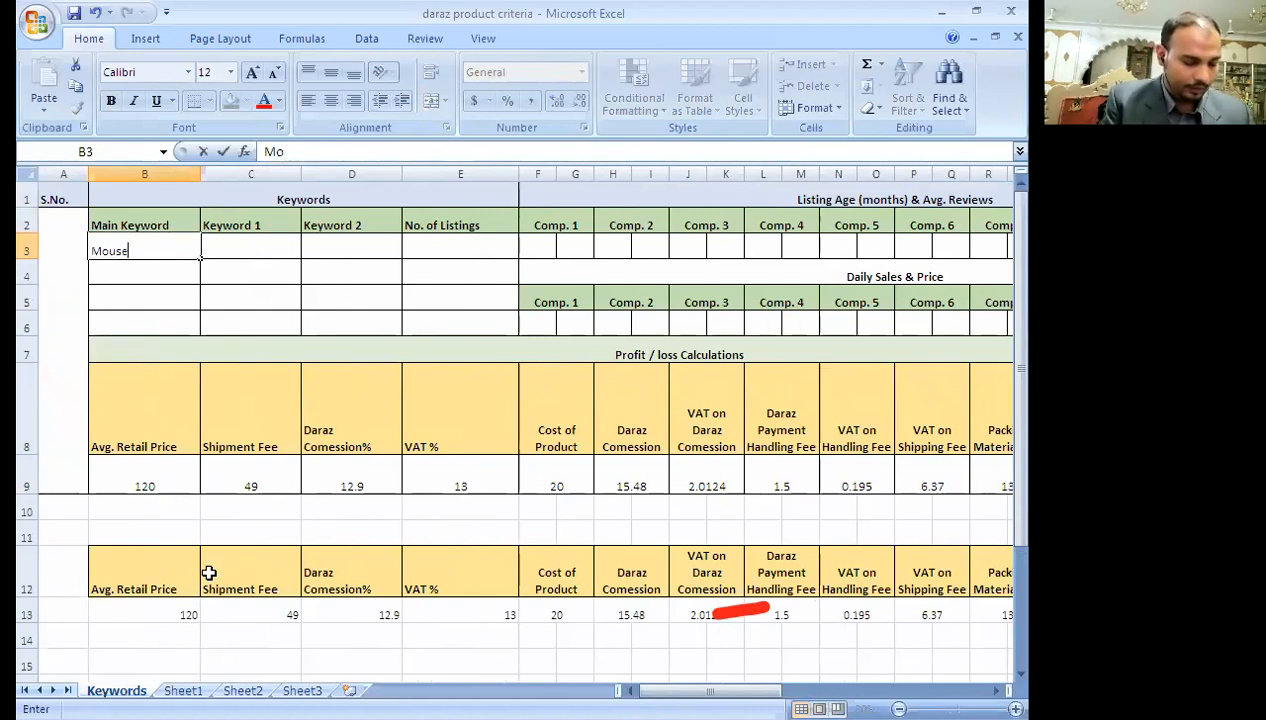
key(BackSpace)
key(BackSpace)
key(BackSpace)
key(BackSpace)
key(BackSpace)
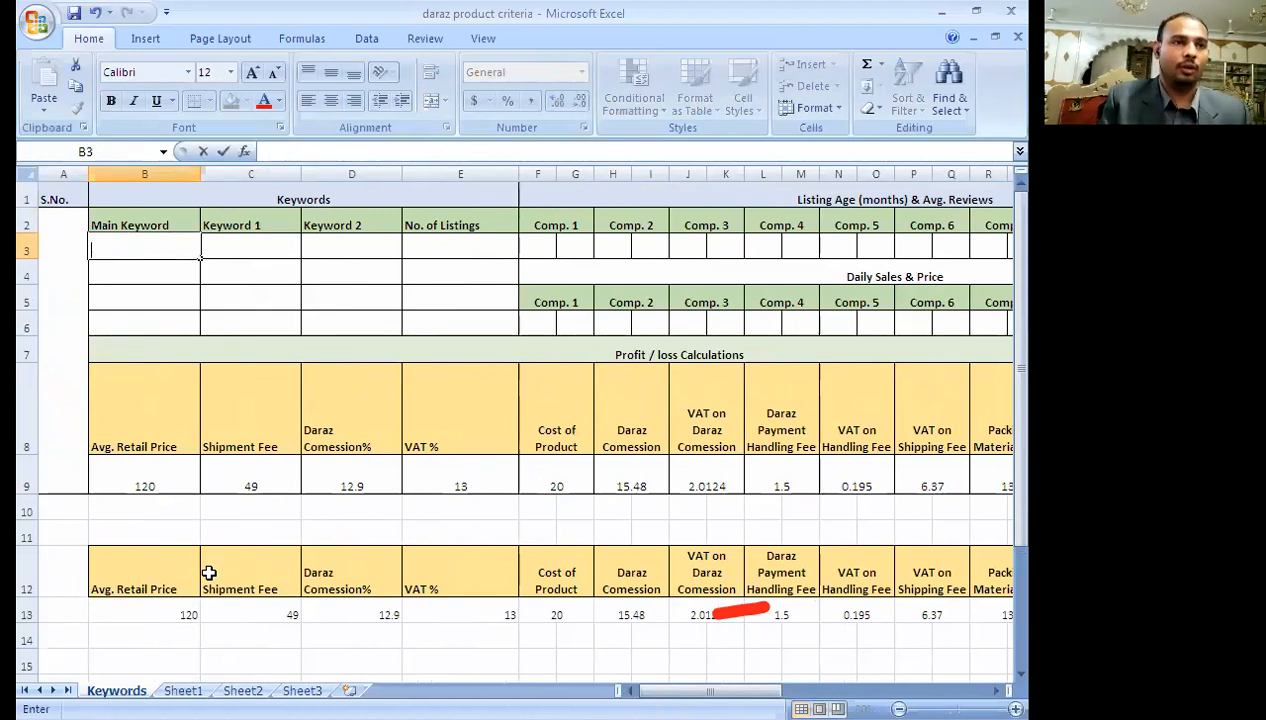
text(a)
key(BackSpace)
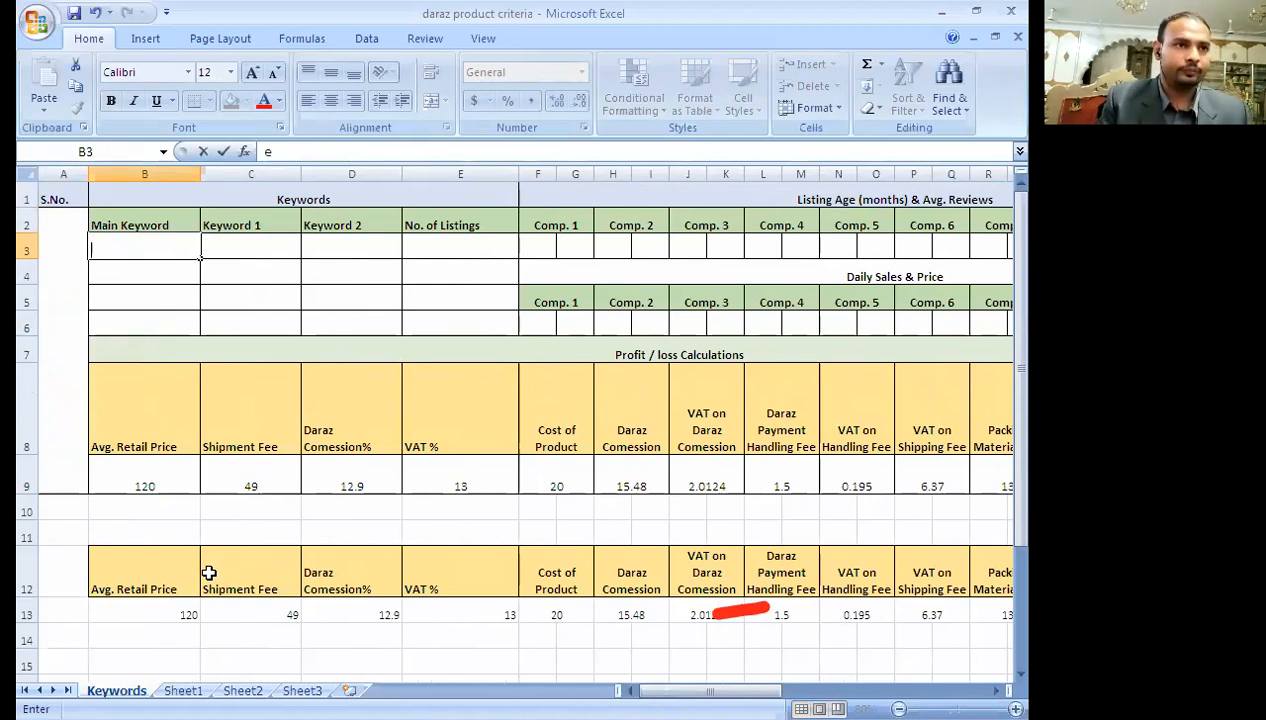
- Enter Keyboard as the main keyword in B3
text(Key)
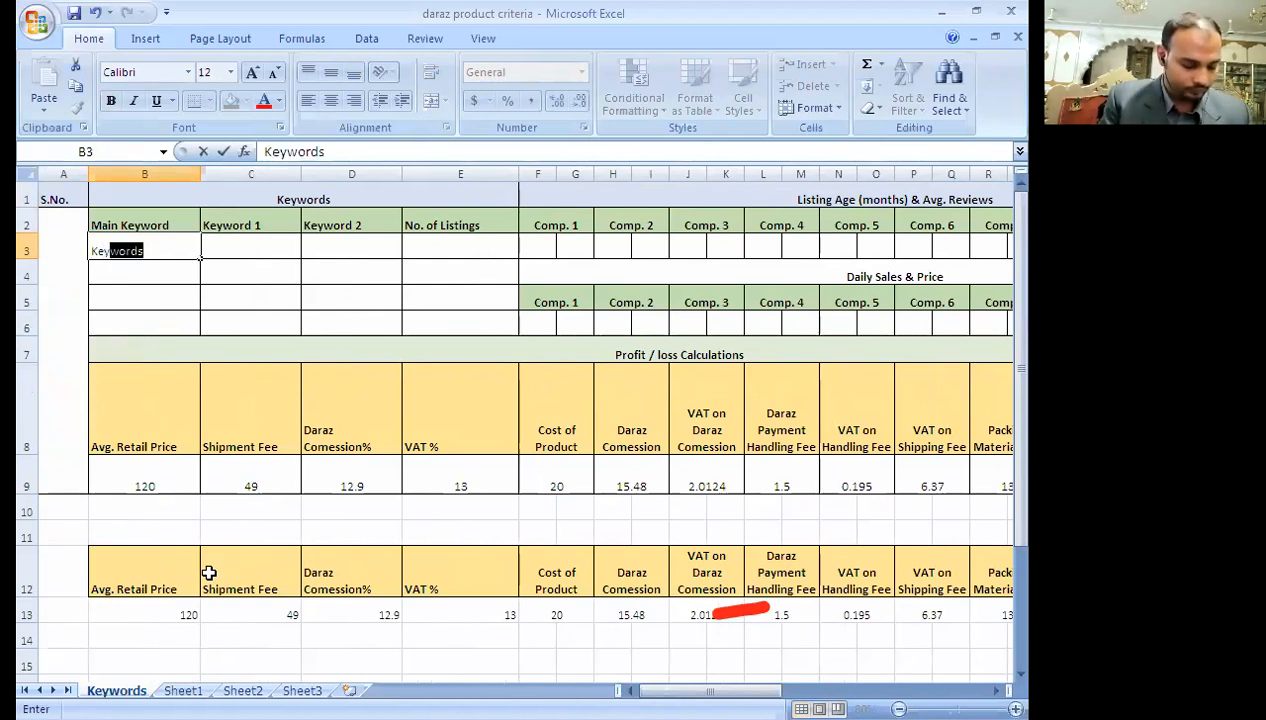
text(board)
key(Return)
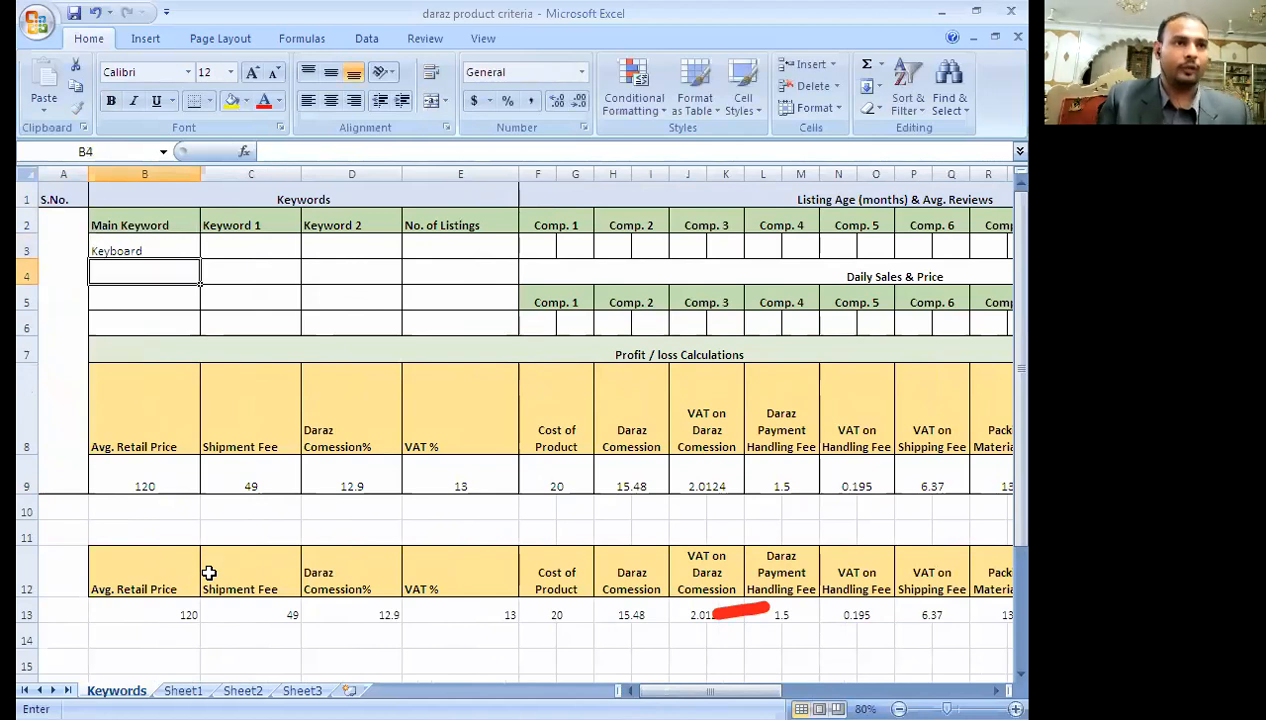
- Set the Avg. Retail Price in B9 to 350
key(Down)
key(Down)
key(Down)
key(Down)
key(Down)
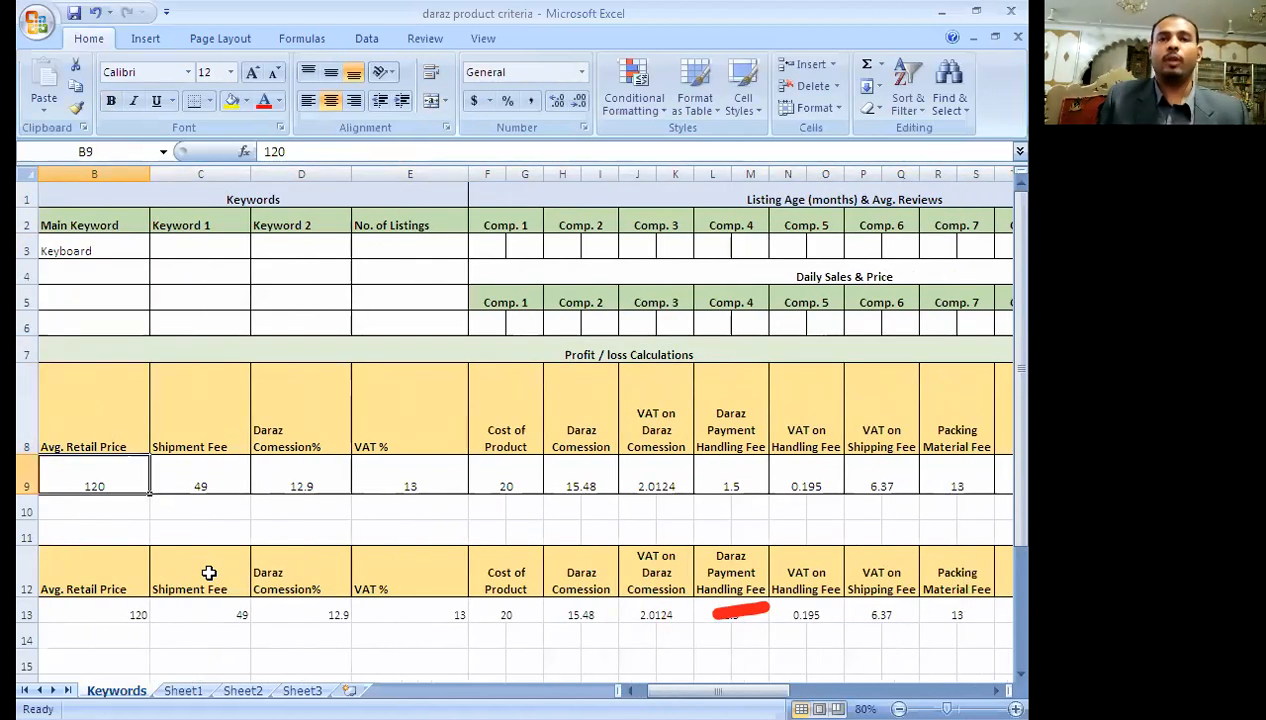
text(350)
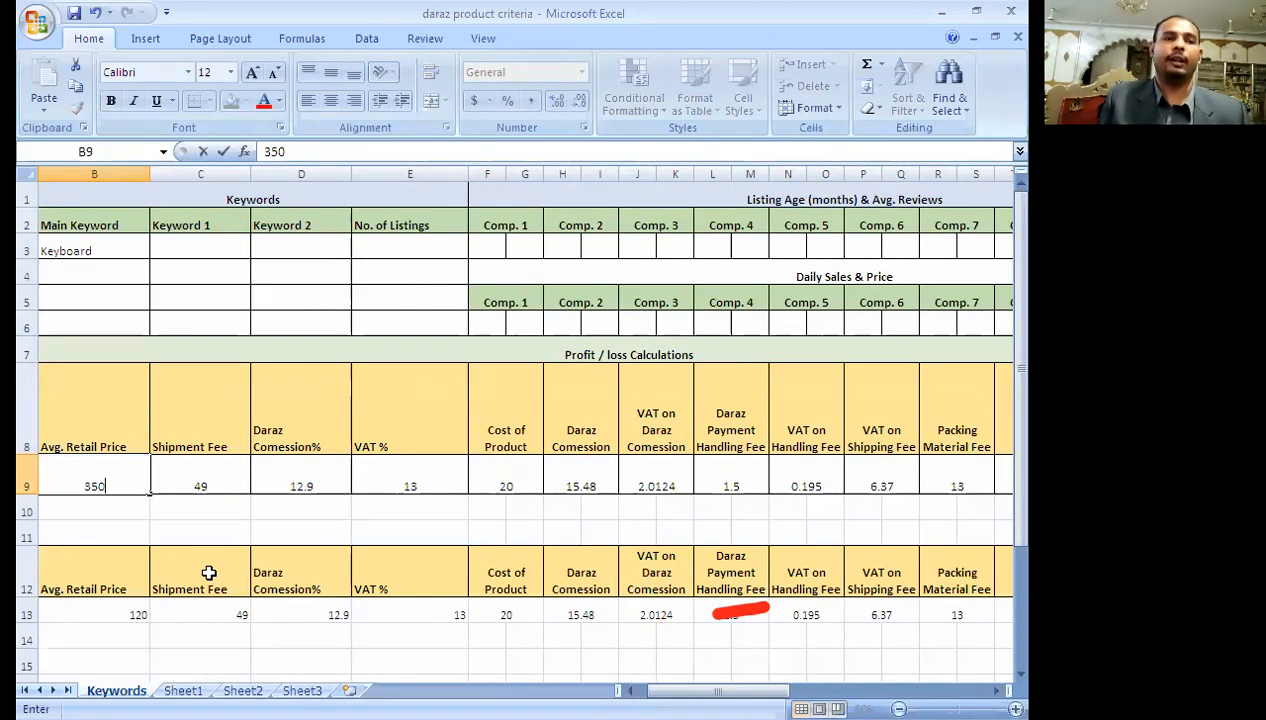
key(Tab)
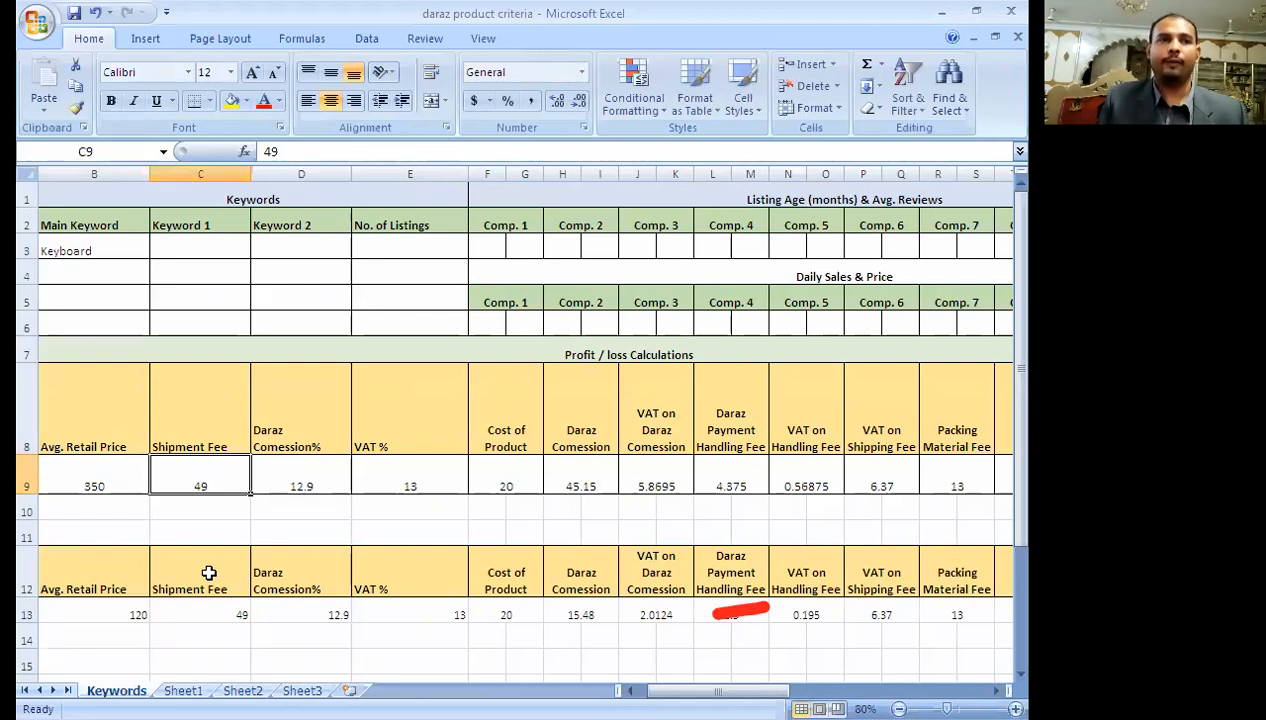
- Replace the main keyword in B3 with Towel
key(Tab)
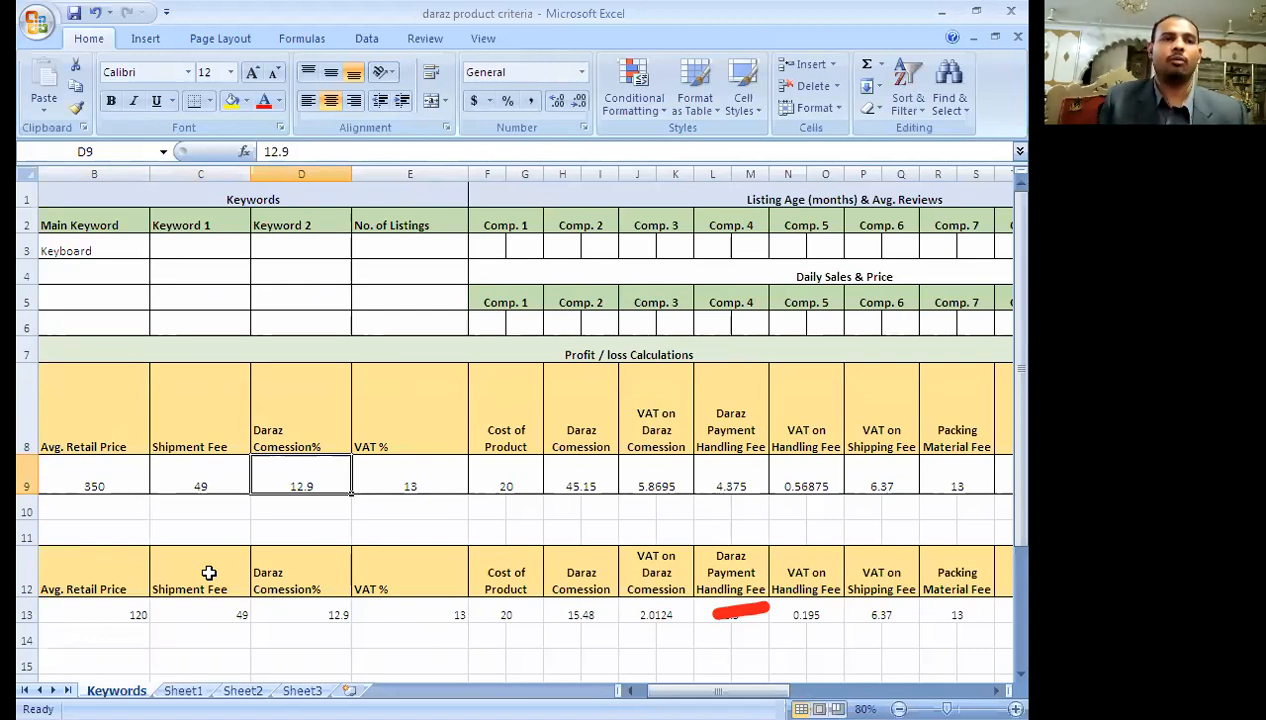
key(Left)
key(Left)
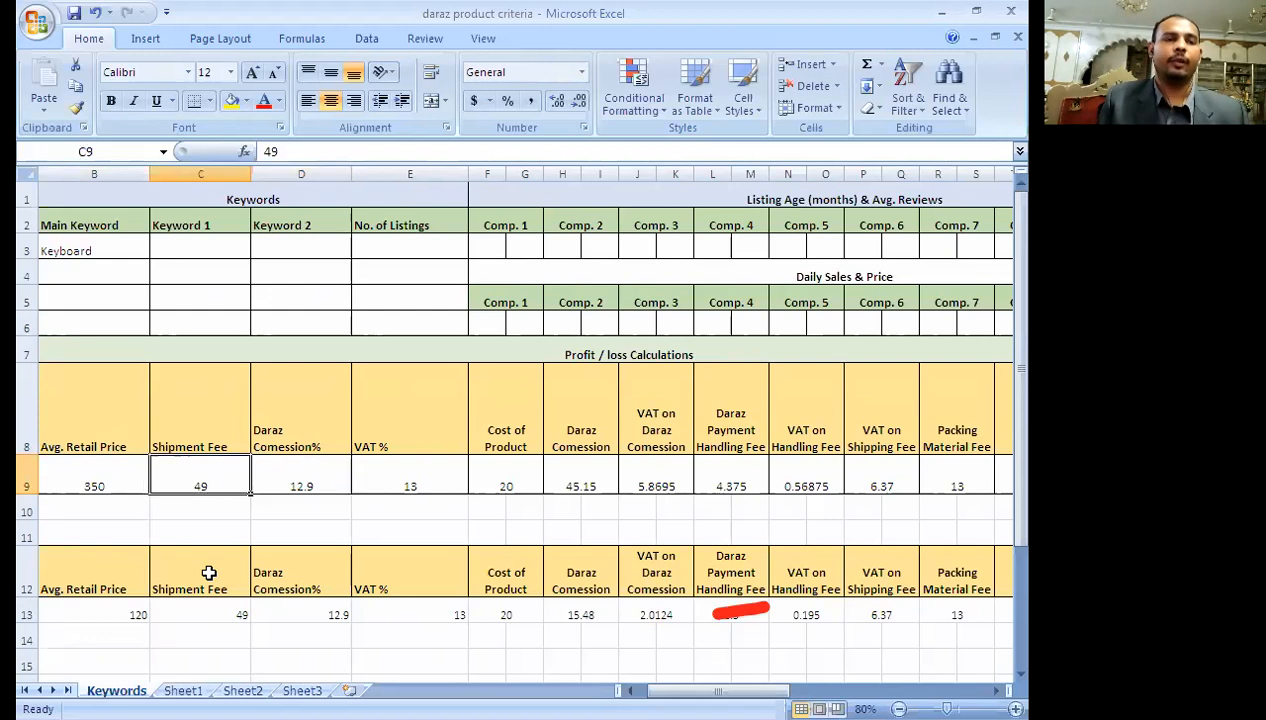
key(Up)
key(Up)
key(Up)
key(Up)
key(Up)
key(Up)
key(Up)
key(Down)
key(Down)
key(Up)
key(Down)
key(Down)
key(Down)
key(Down)
key(Up)
key(Up)
key(Up)
key(Up)
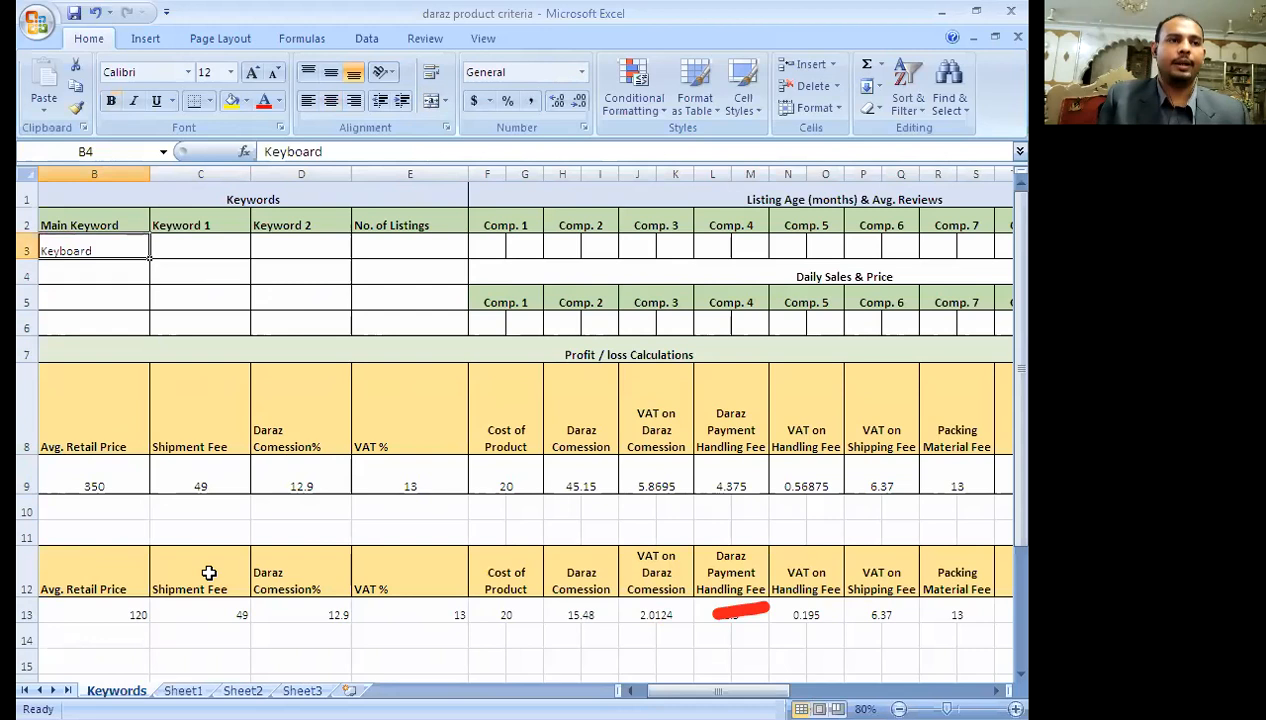
text(Towel)
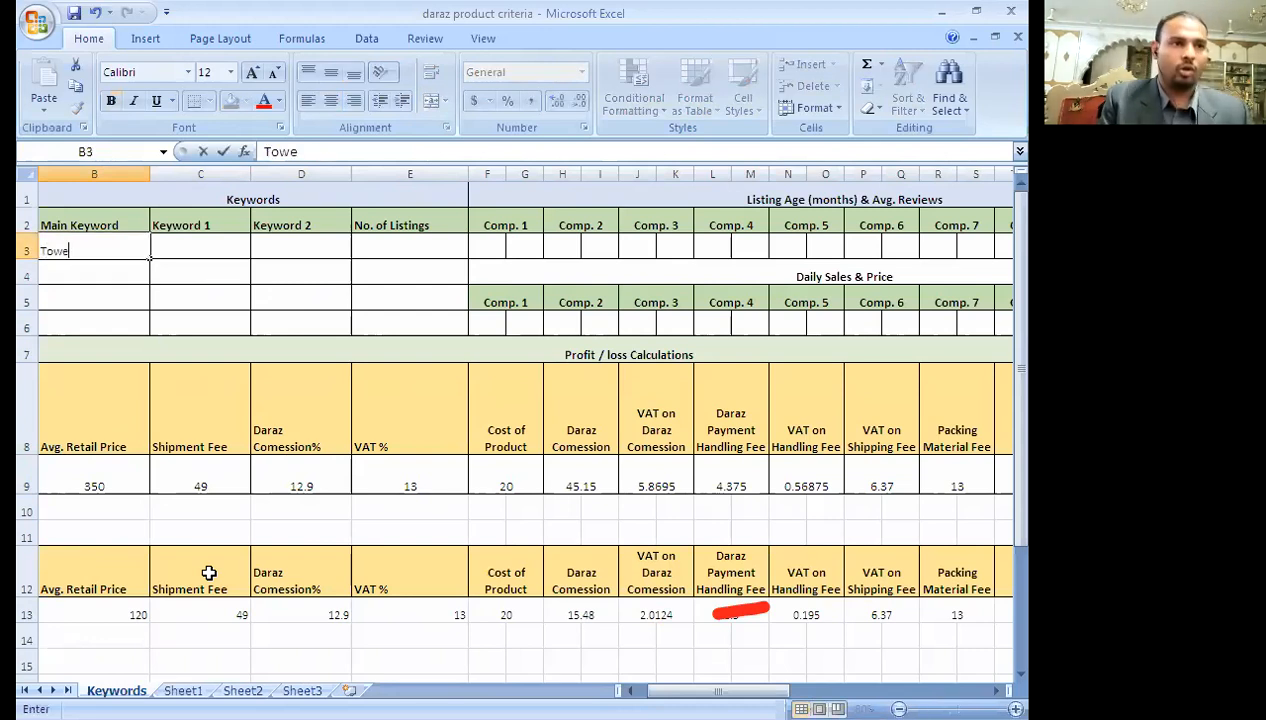
key(Return)
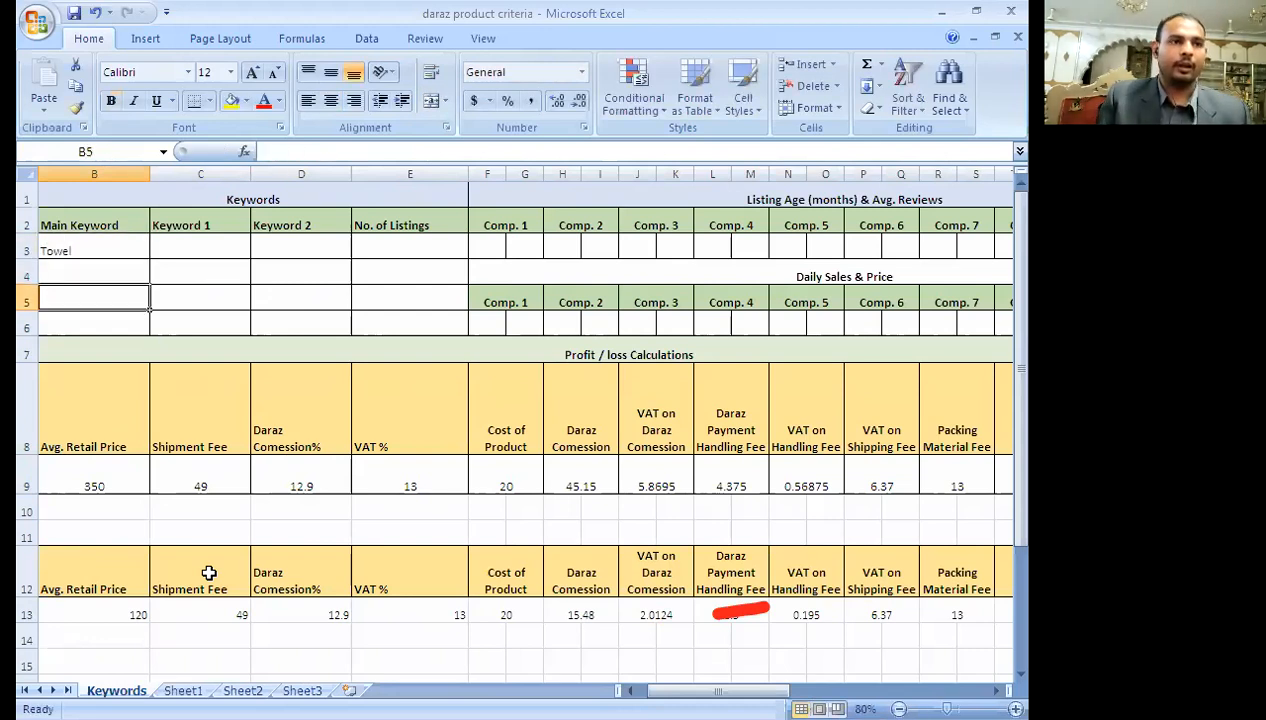
- Set the Avg. Retail Price in B9 to 500 and the Daraz commission percentage in D9 to 13
key(Down)
key(Down)
key(Down)
key(Down)
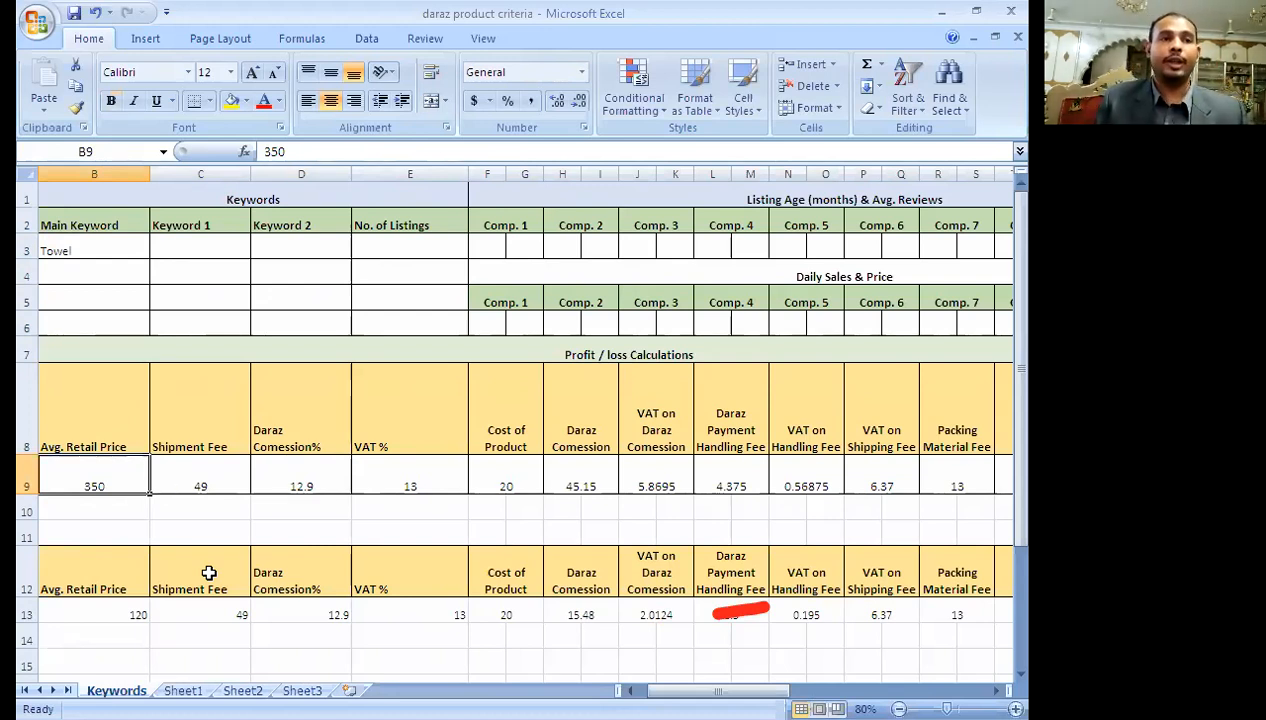
text(500)
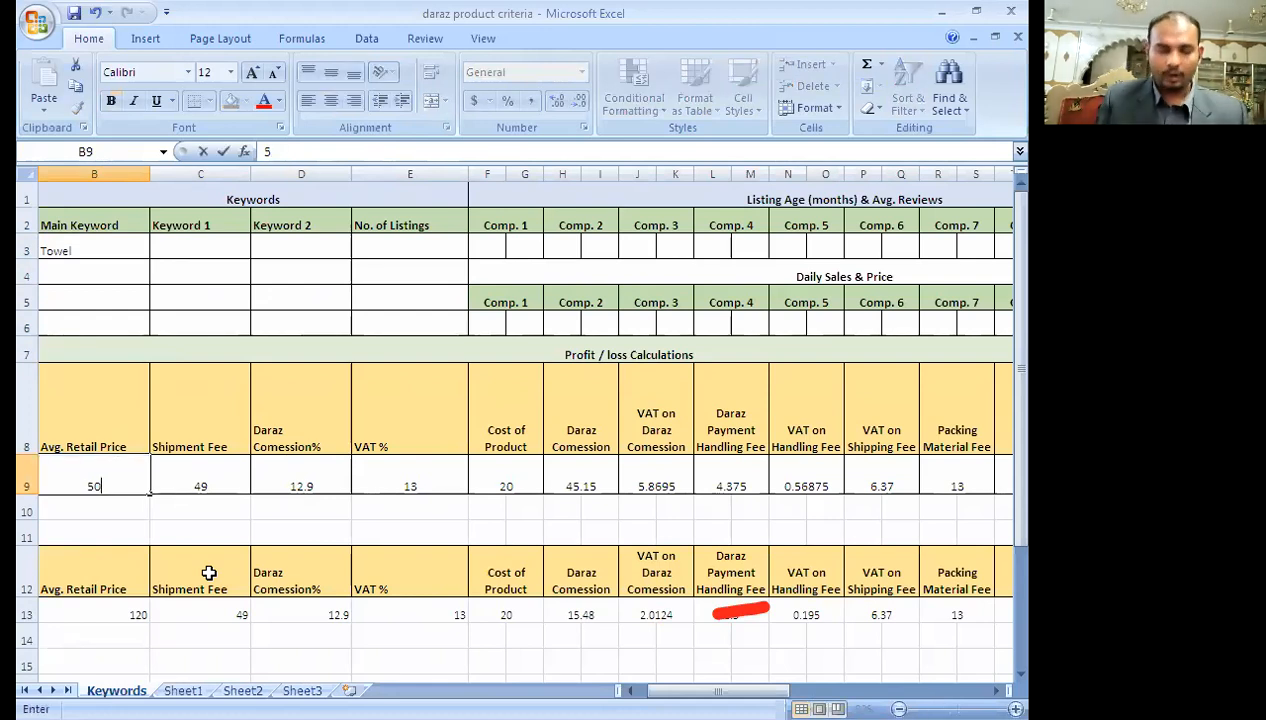
key(Tab)
key(Tab)
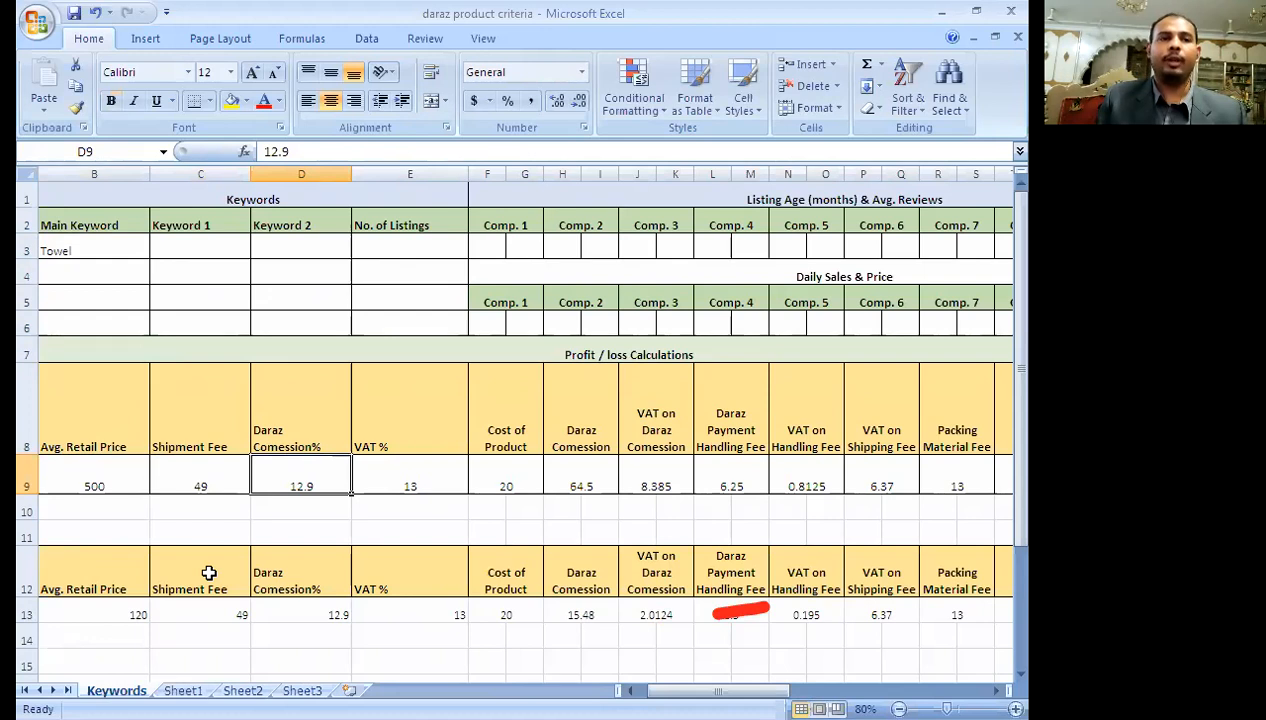
text(13)
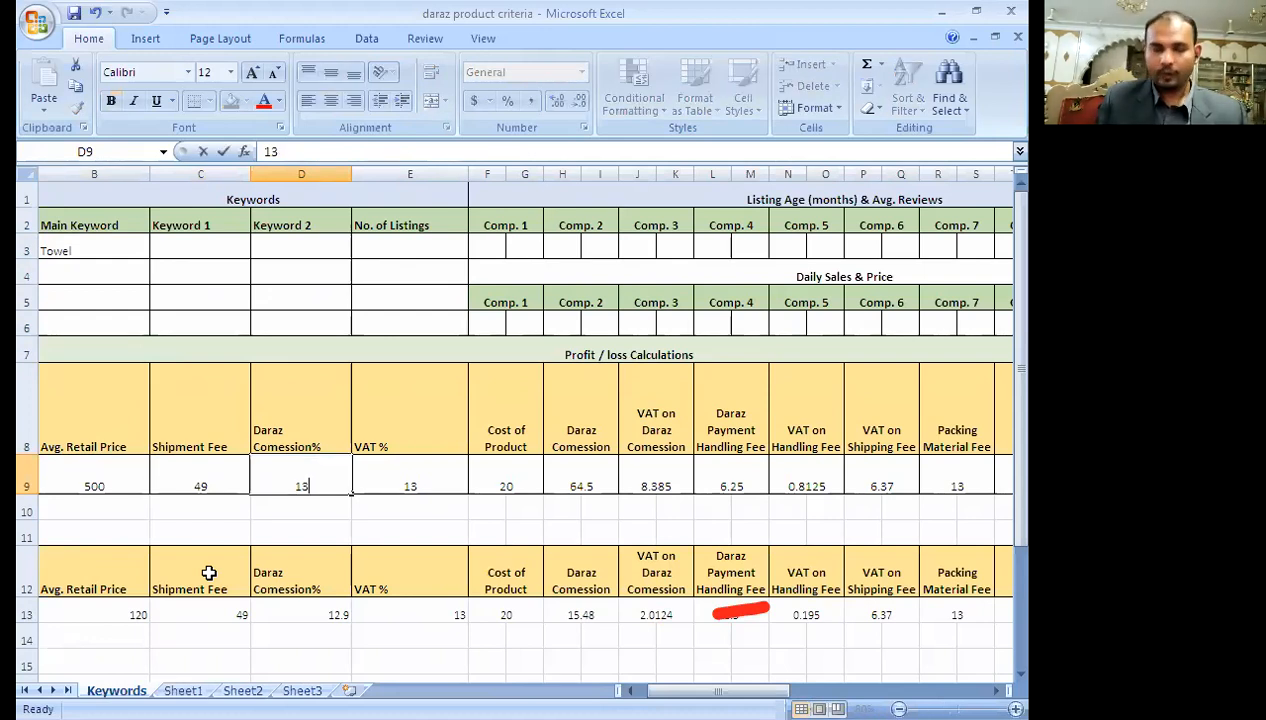
key(Tab)
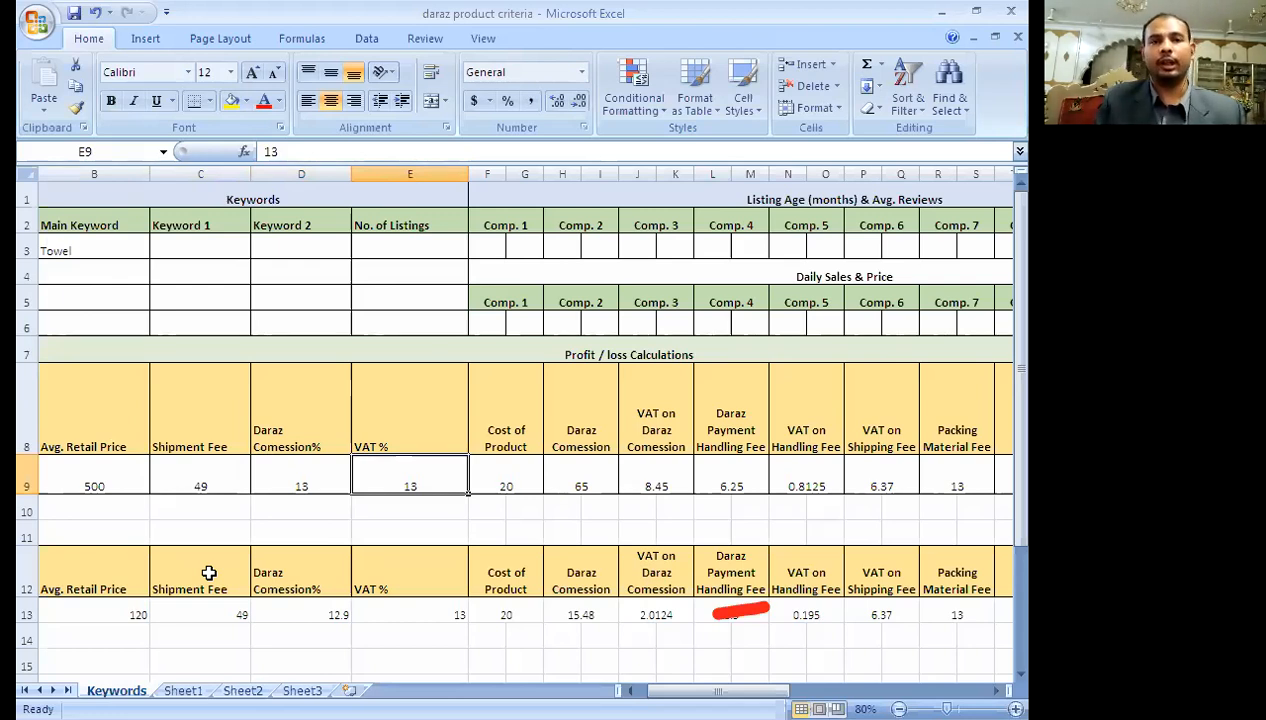
- Set the Cost of Product in F9 to 400
key(Tab)
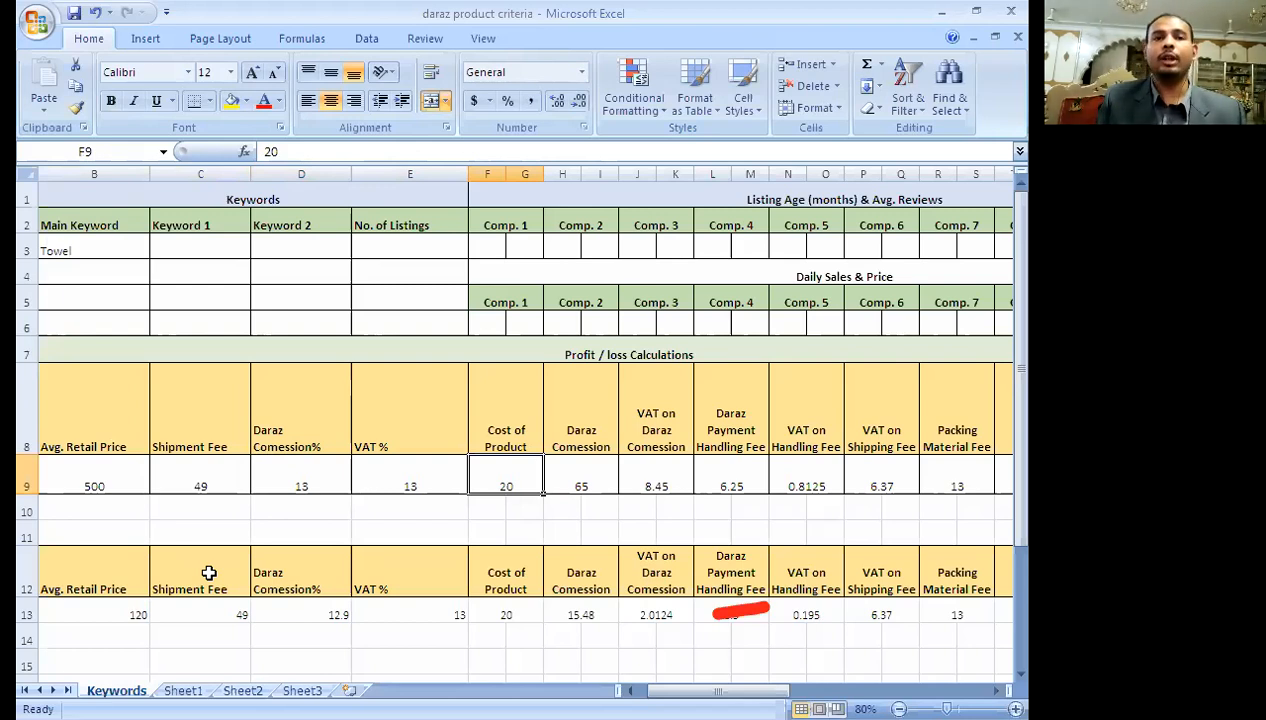
text(400)
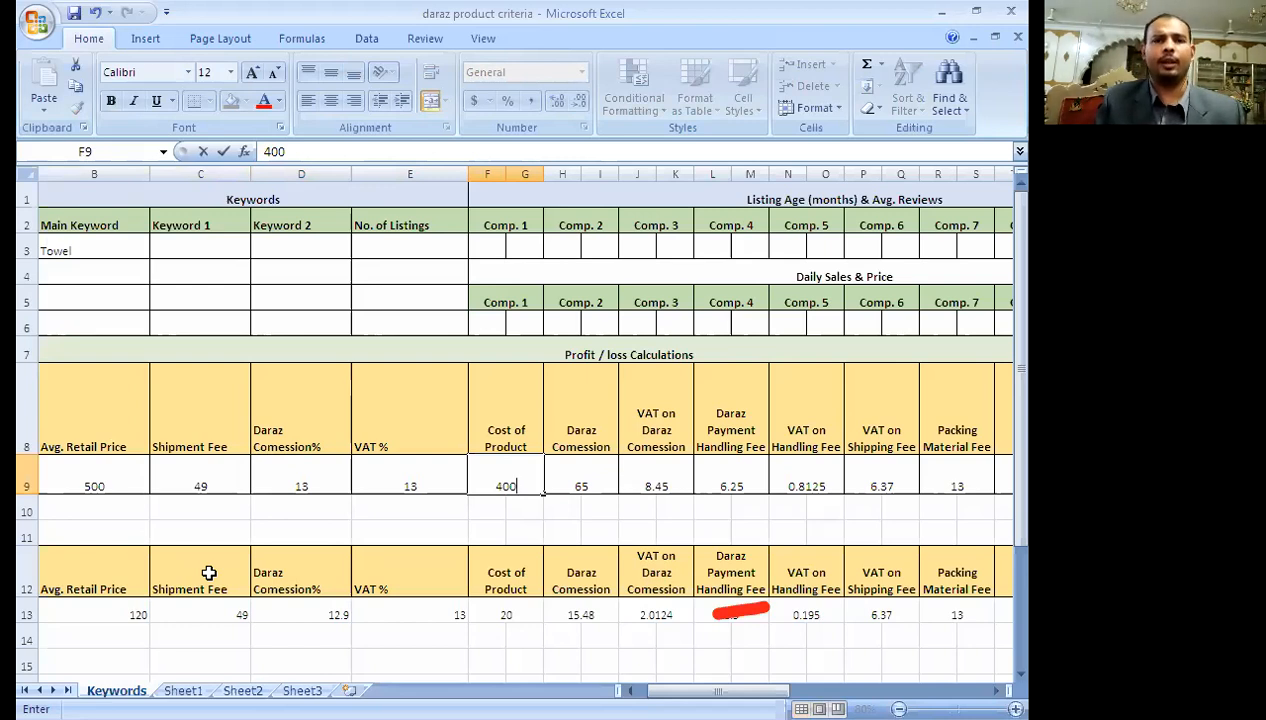
key(Tab)
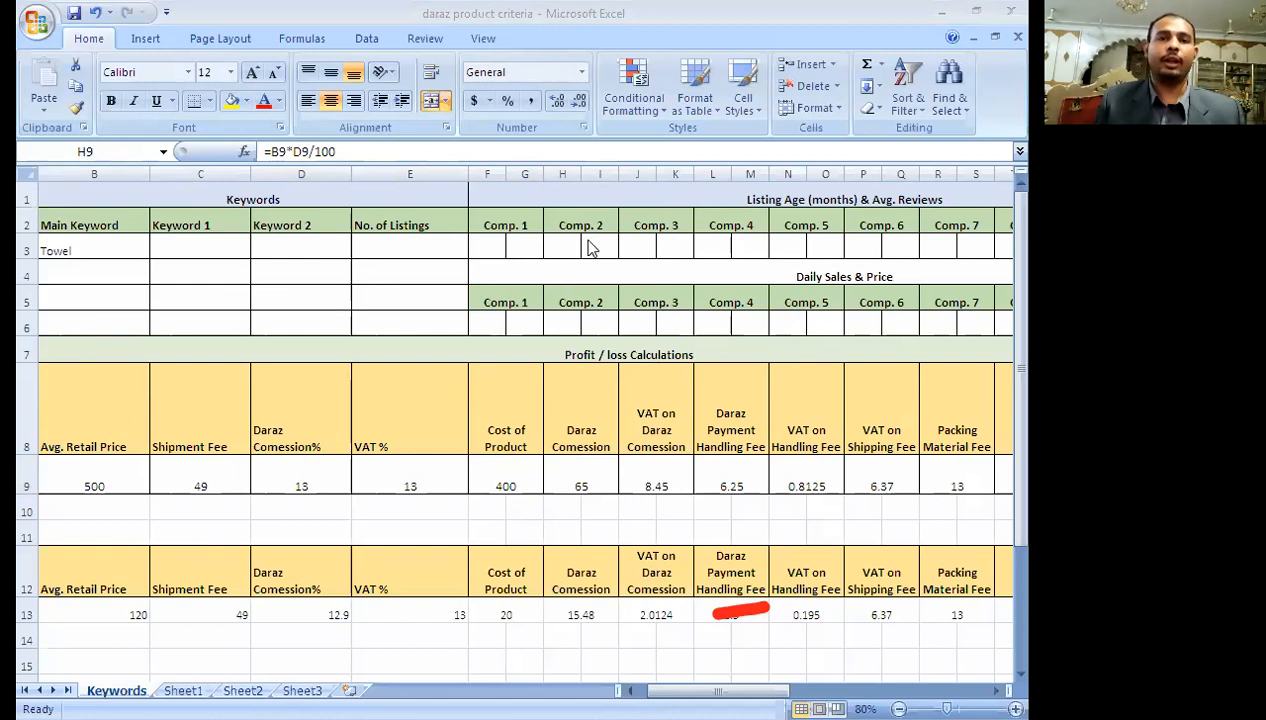
- Review the recalculated row 9 fees from the Daraz commission across to Profit / Loss and Profit / Loss %
click(525, 484)
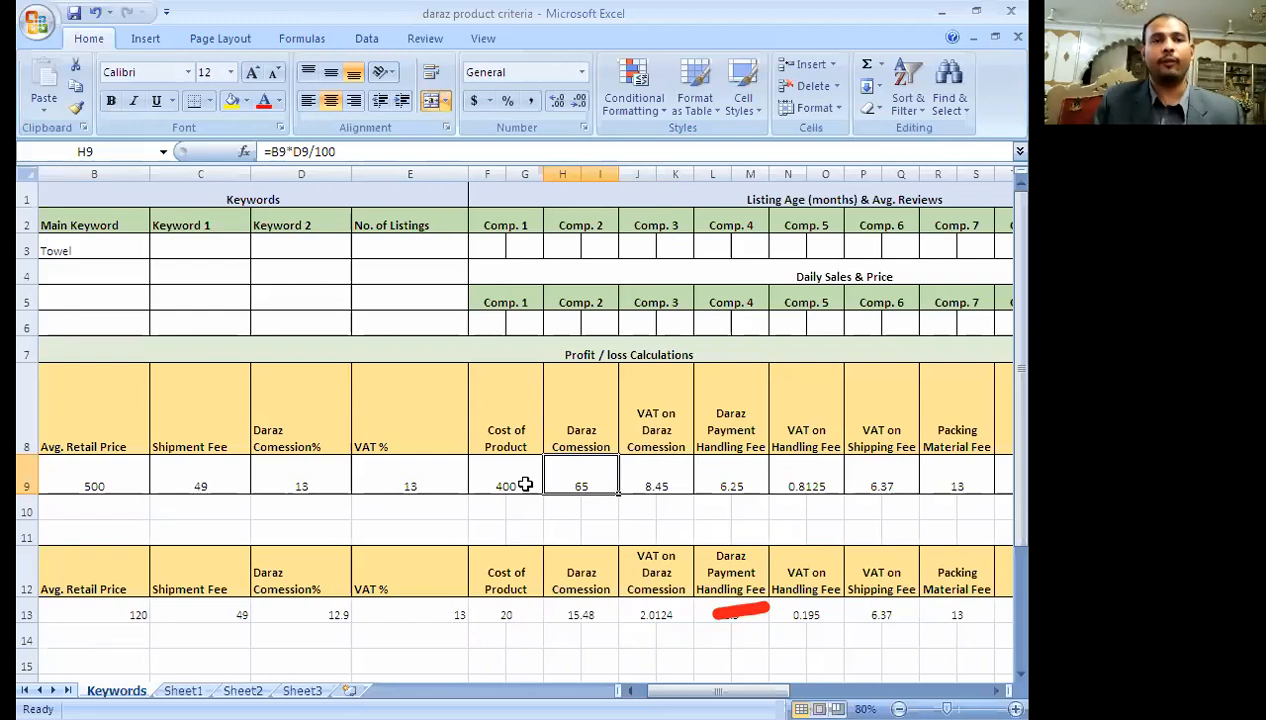
key(Right)
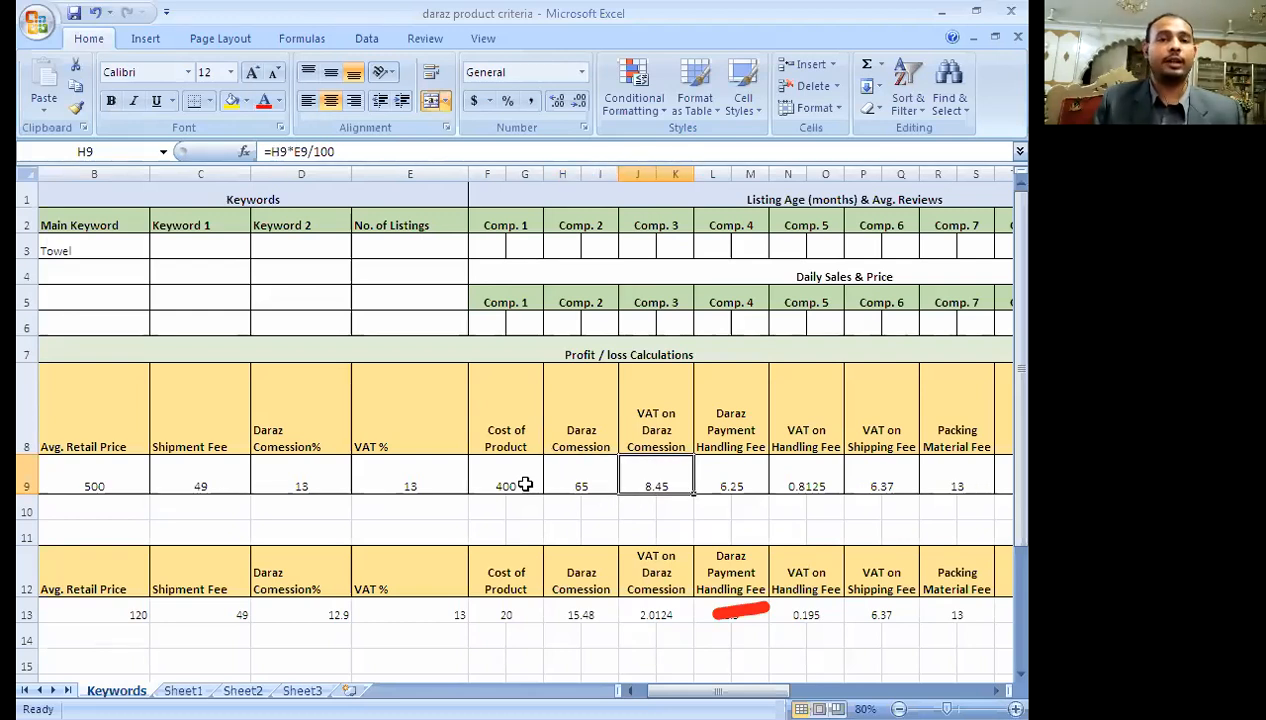
key(Right)
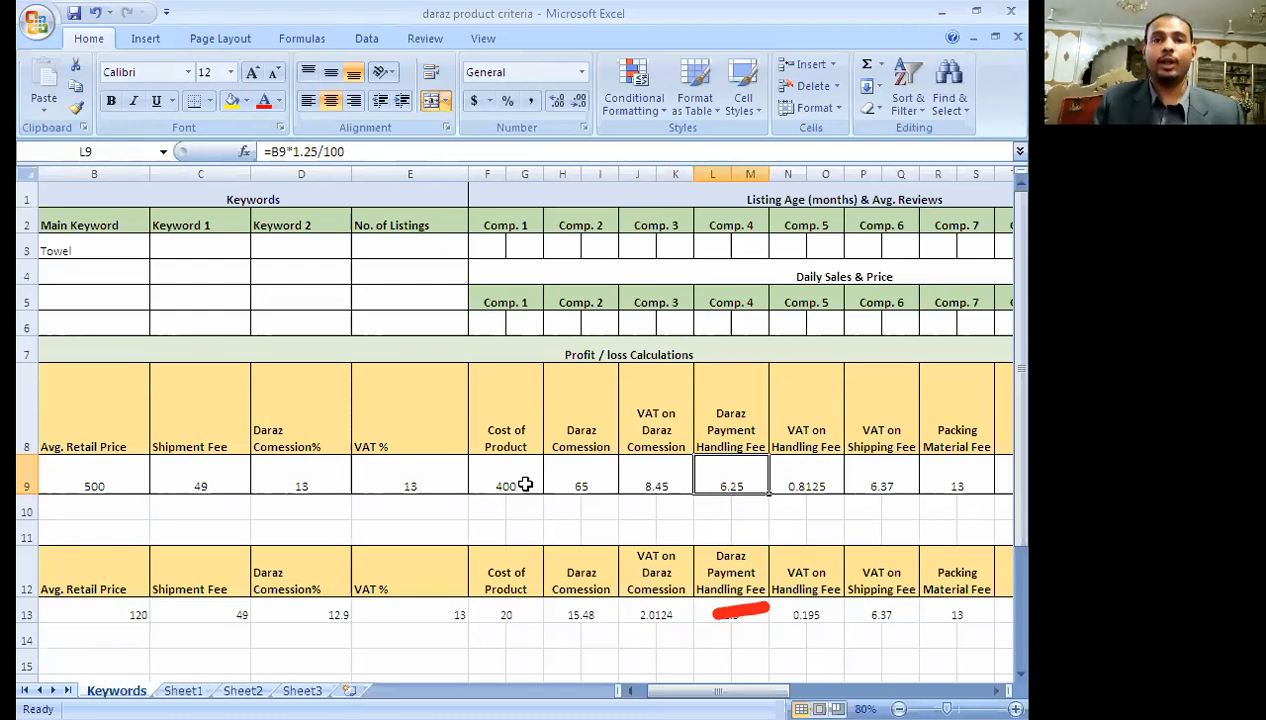
key(Right)
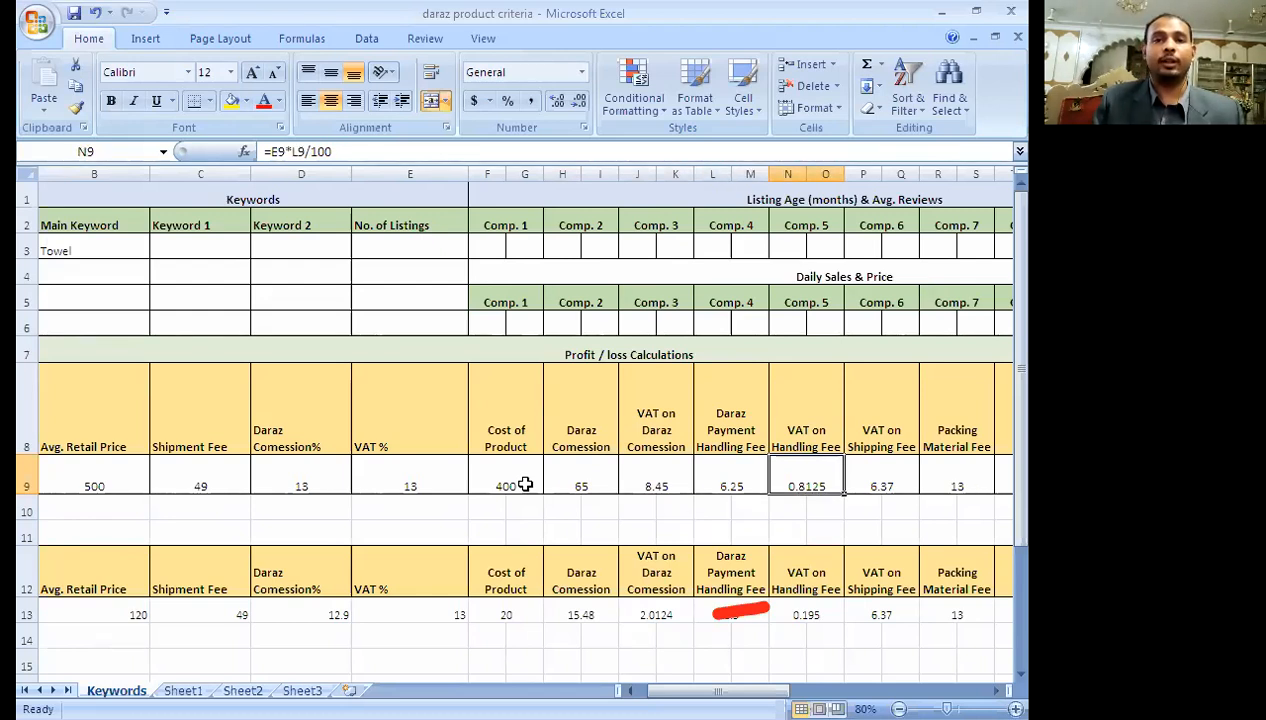
key(Right)
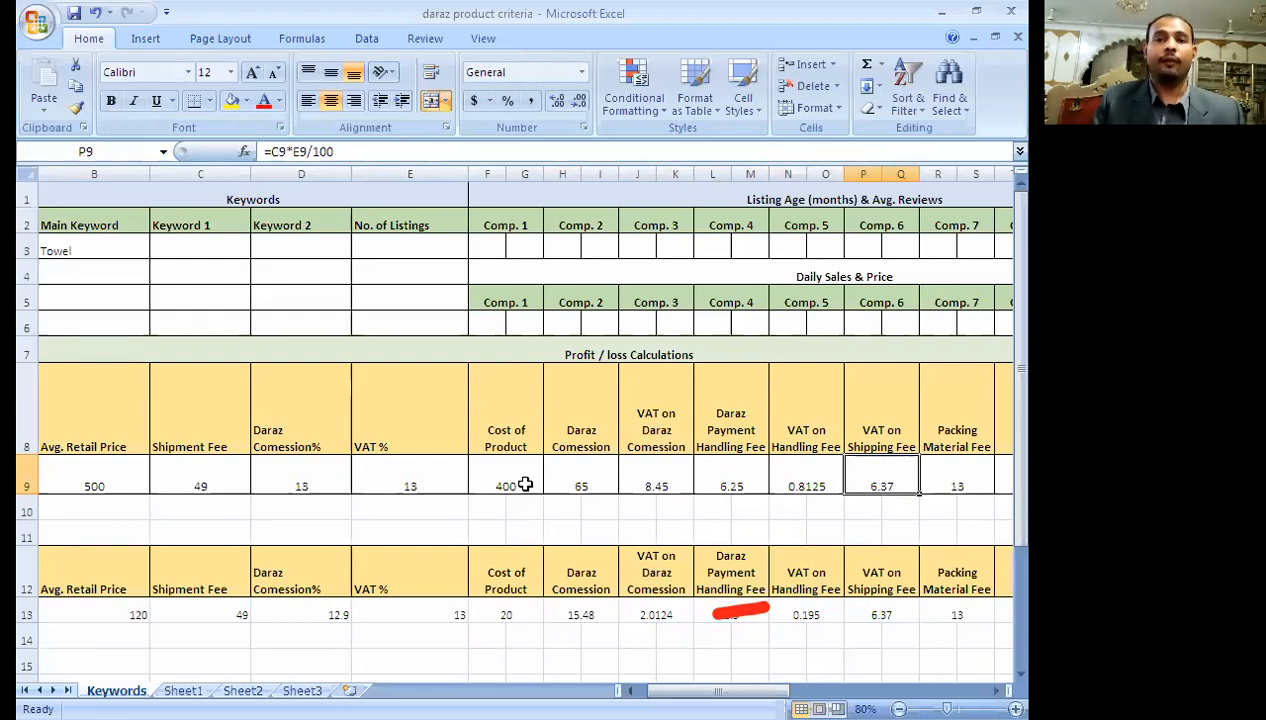
key(Right)
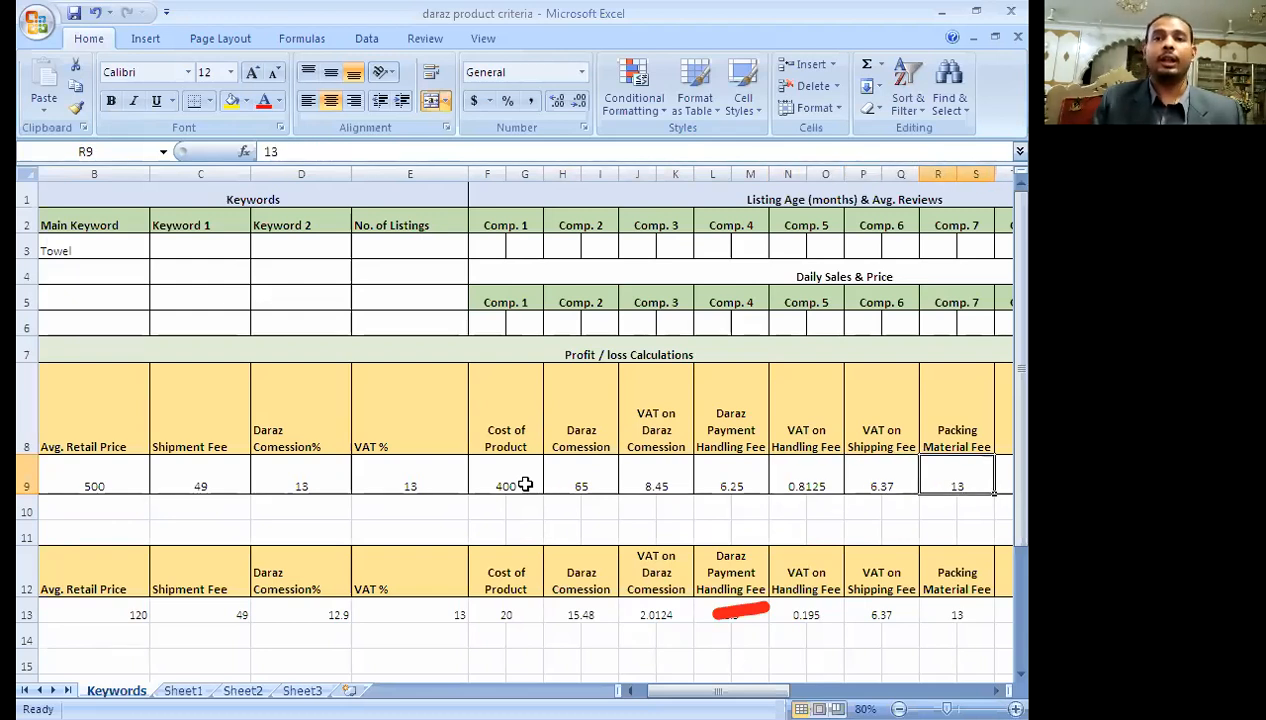
key(Right)
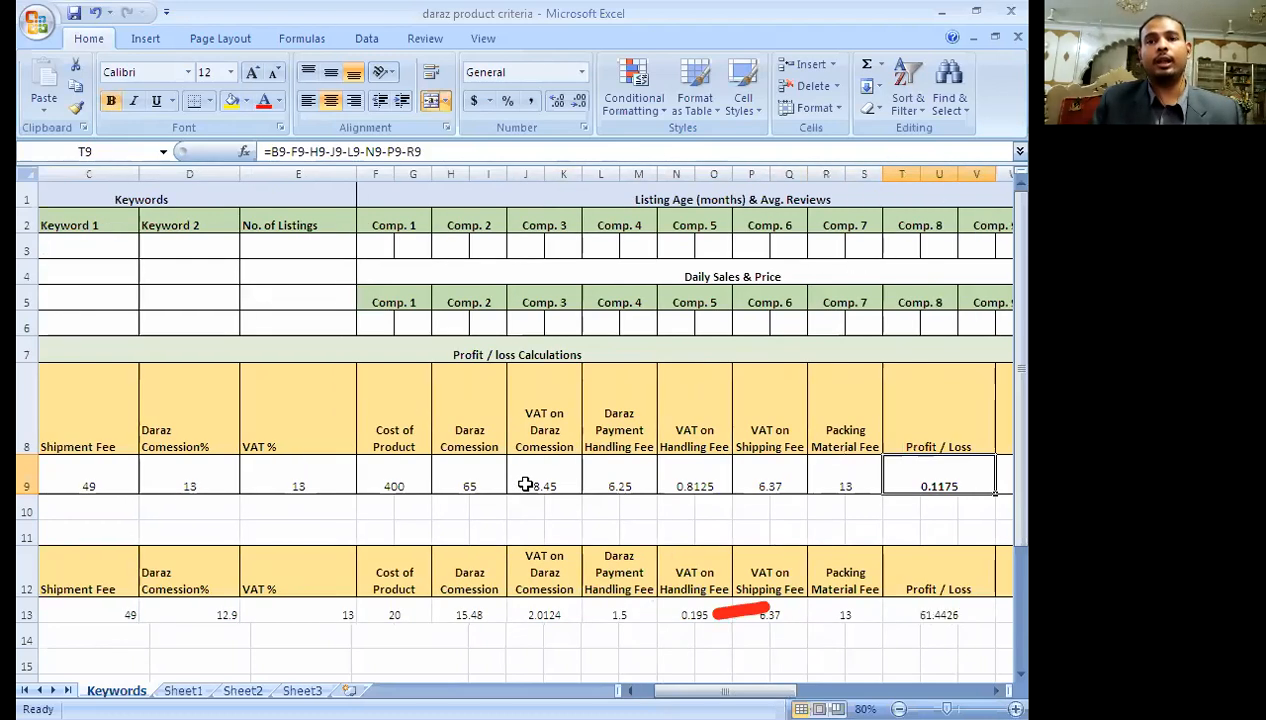
key(Right)
key(Left)
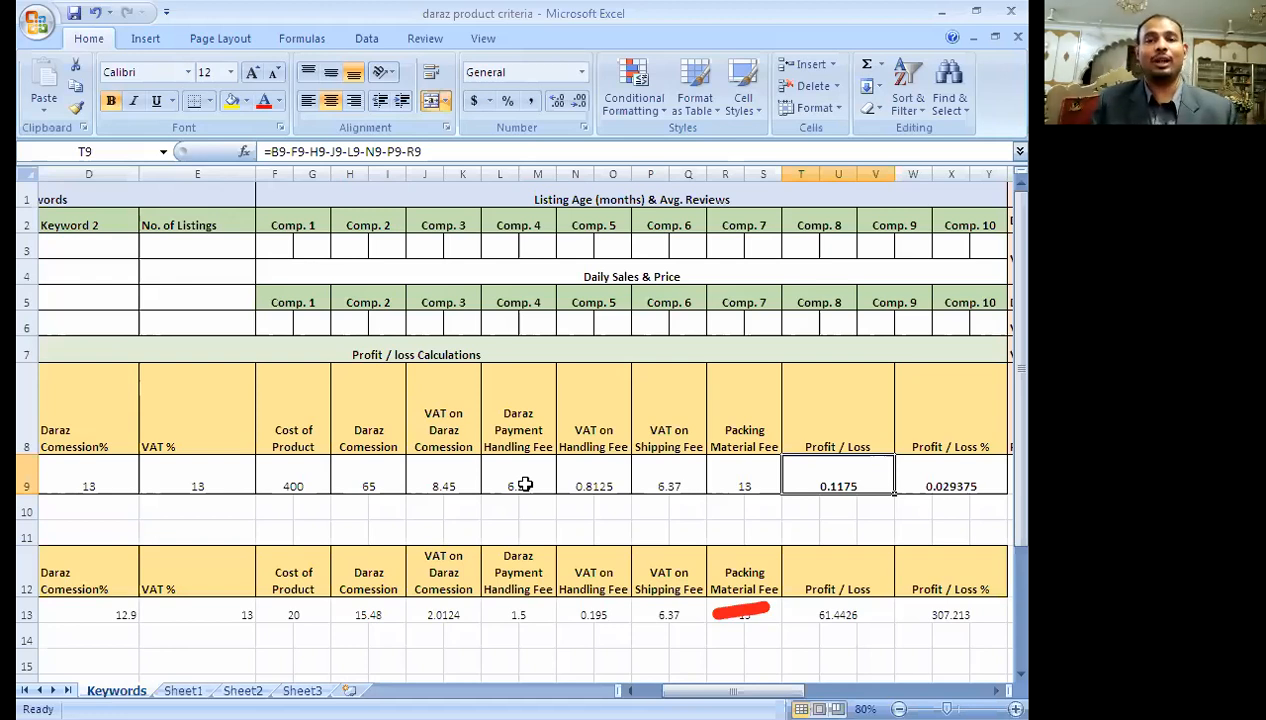
- Set the Cost of Product in F9 to 450
key(Left)
key(Left)
key(Left)
key(Left)
key(Left)
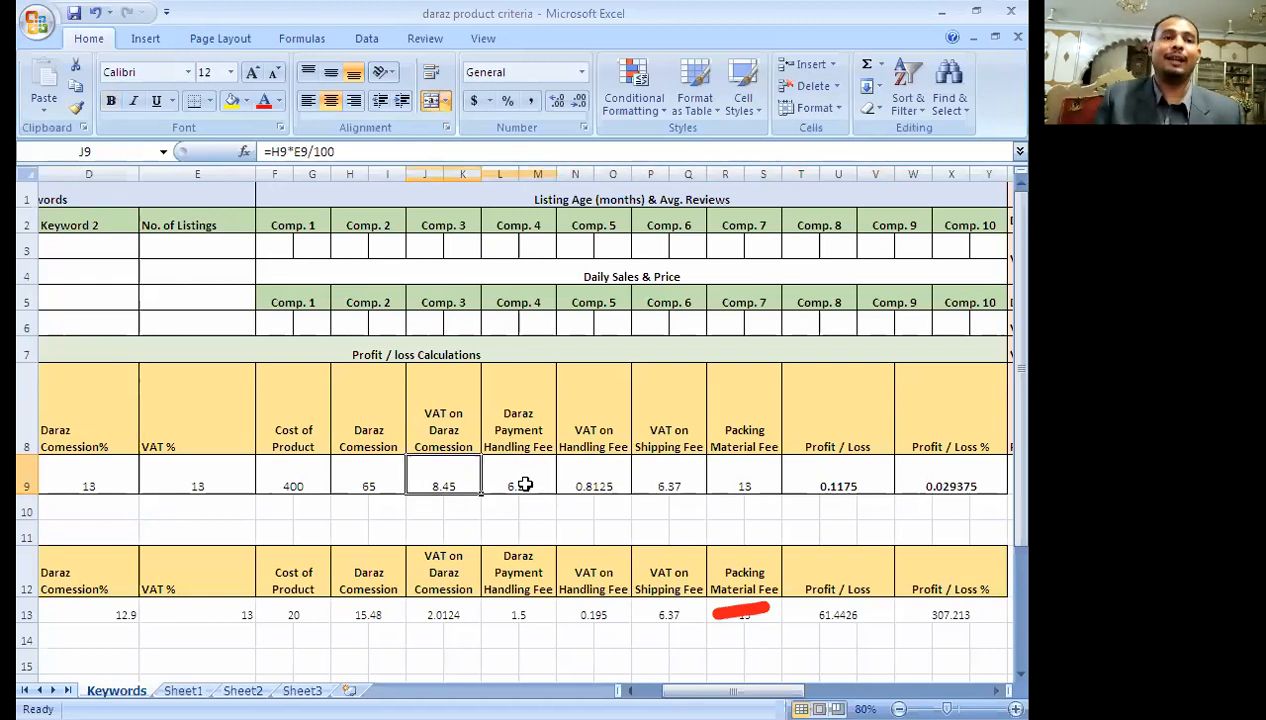
key(Left)
key(Left)
key(Left)
key(Left)
key(Left)
key(Left)
key(Left)
key(Left)
key(Left)
key(Right)
key(Right)
key(Left)
key(Right)
key(Right)
key(Right)
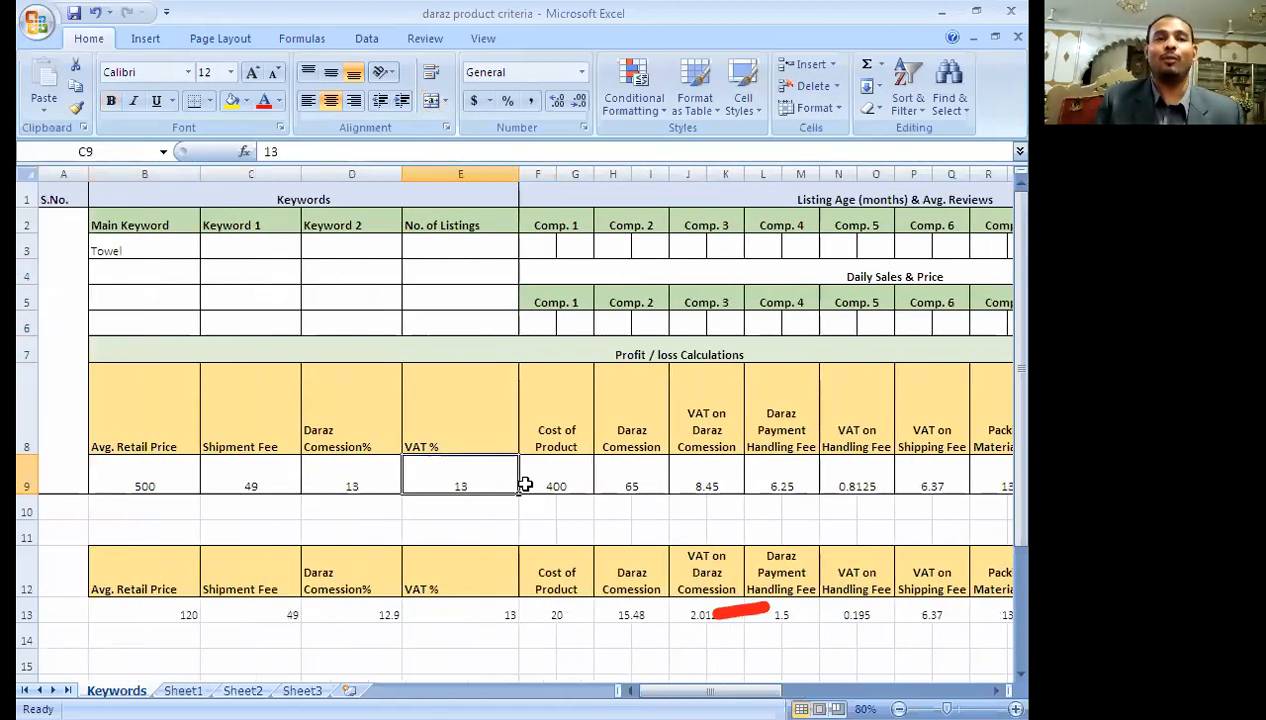
key(Right)
text(450)
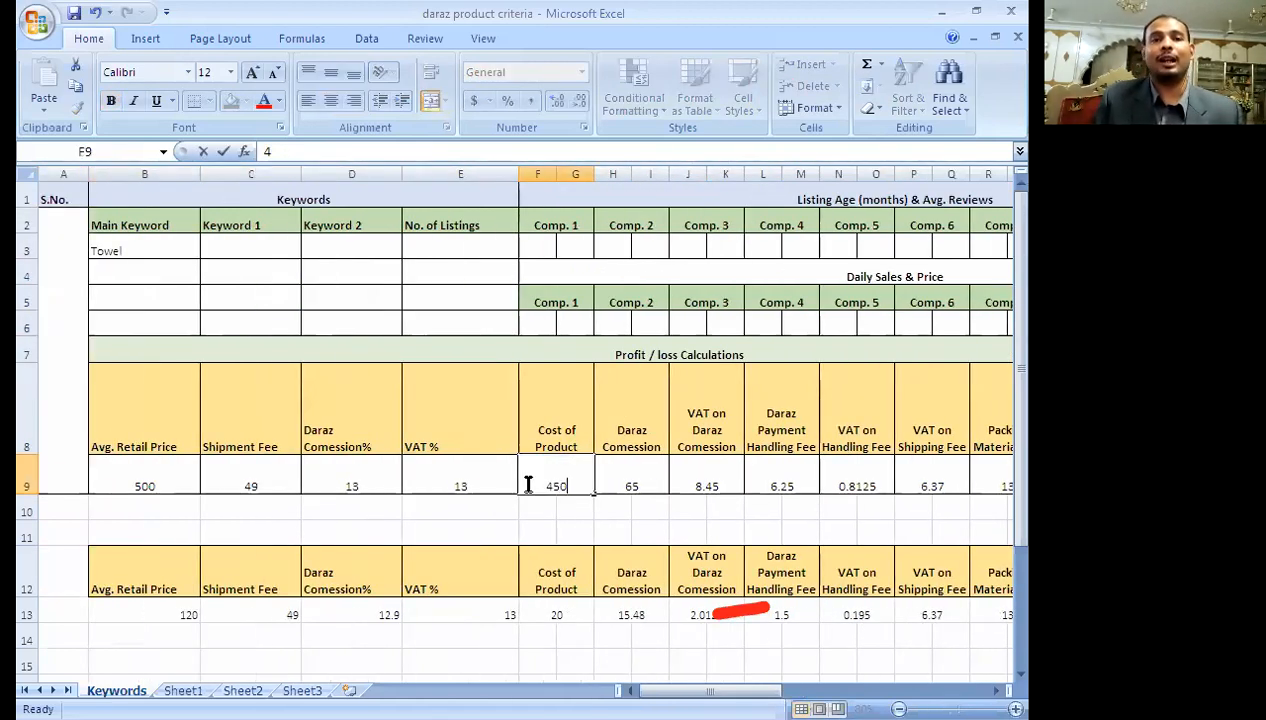
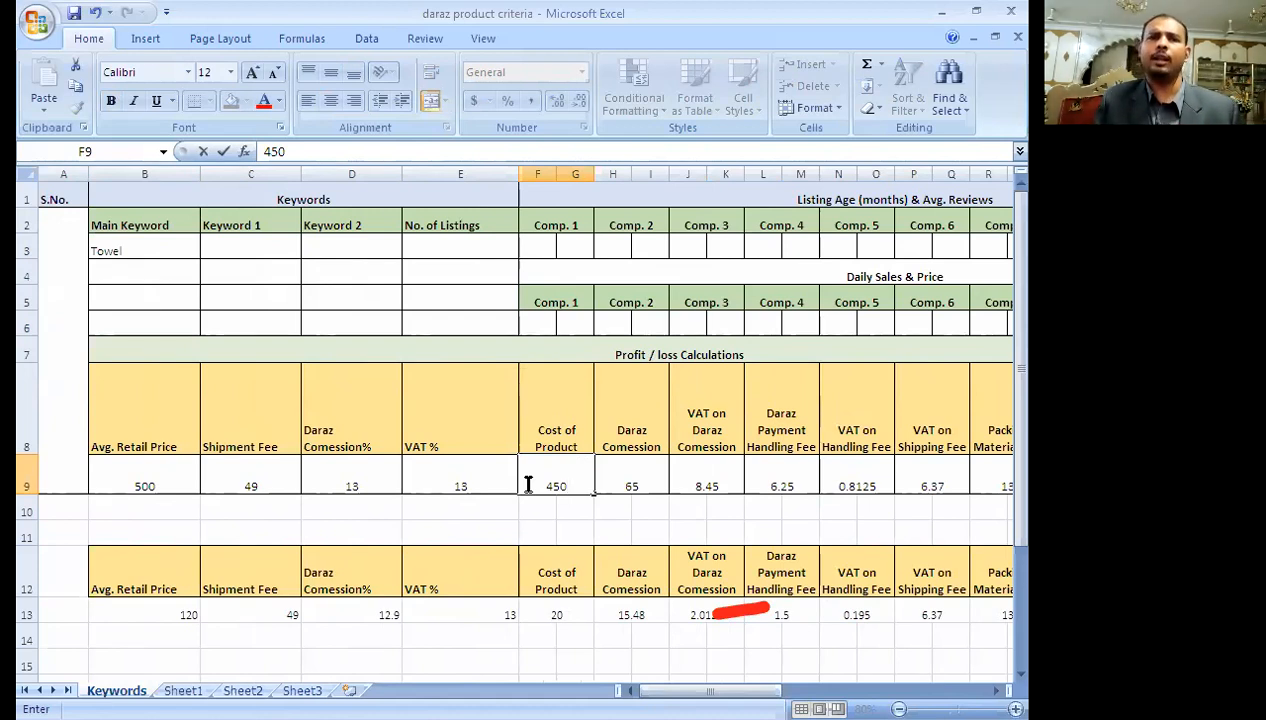
key(Tab)
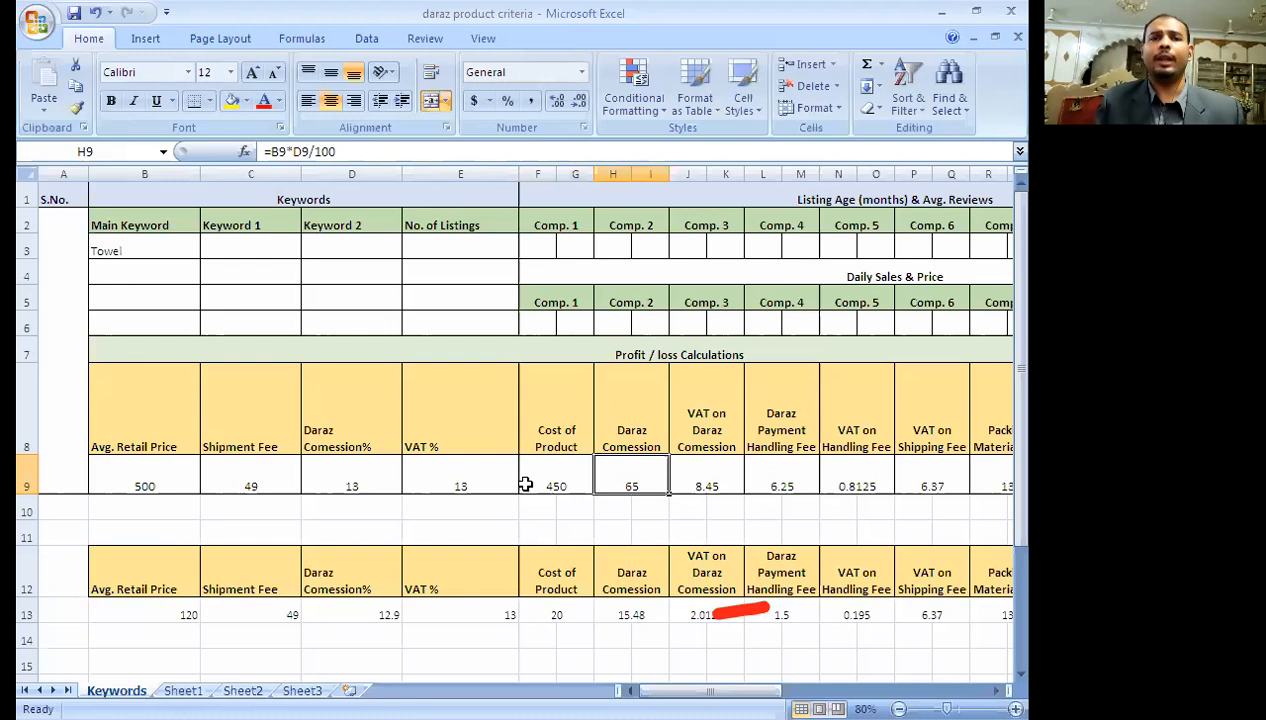
- Check the recalculated Profit / Loss and Profit / Loss % in row 9 for the higher product cost
key(Tab)
key(Tab)
key(Tab)
key(Tab)
key(Tab)
key(Tab)
key(Tab)
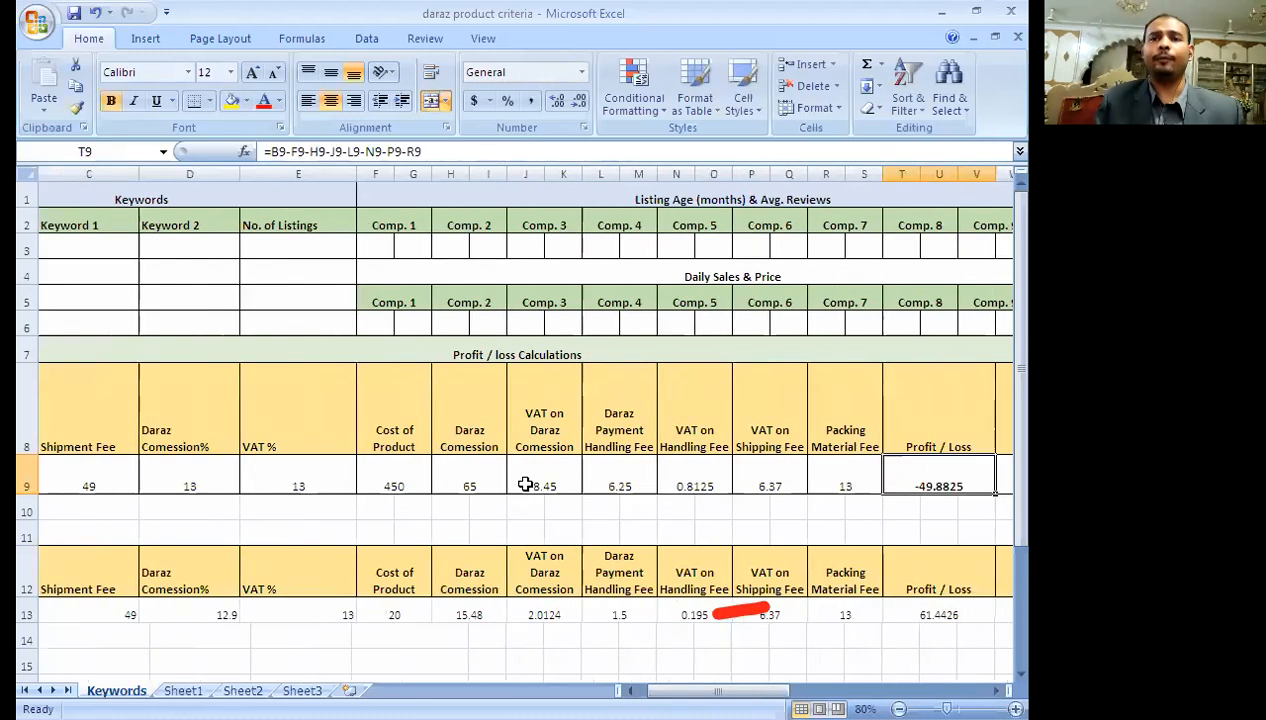
key(shift+Tab)
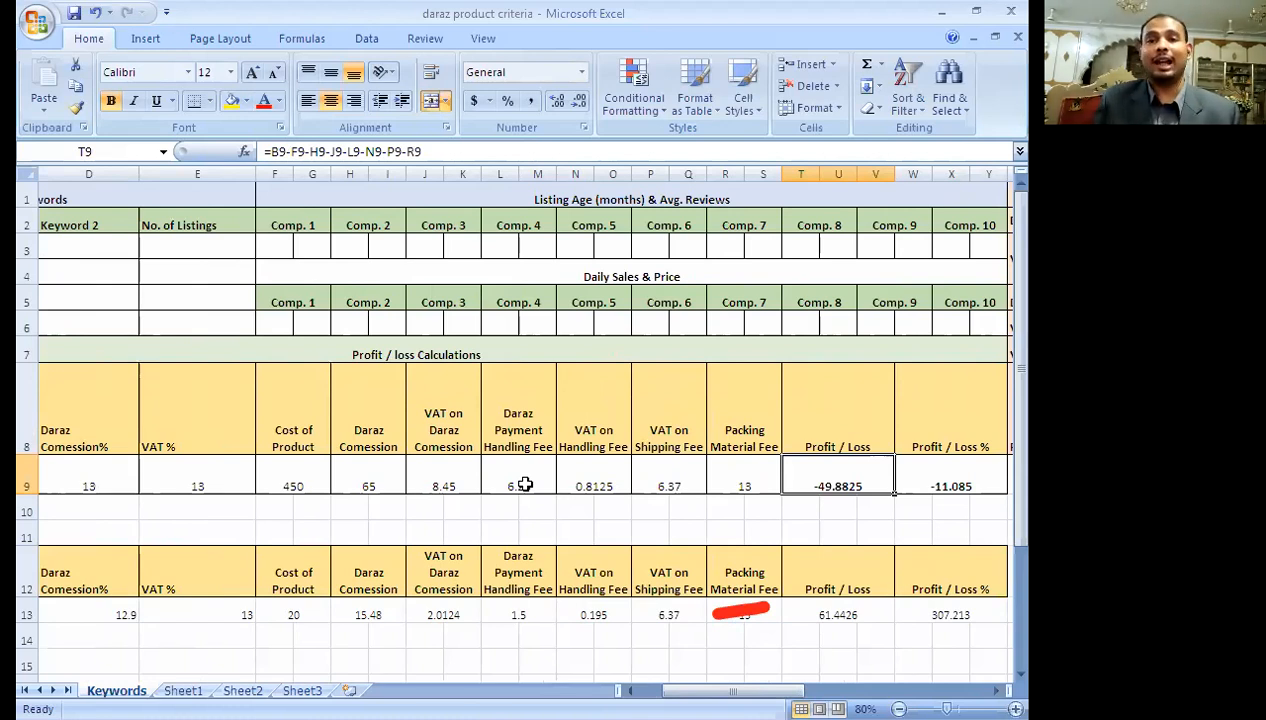
key(Right)
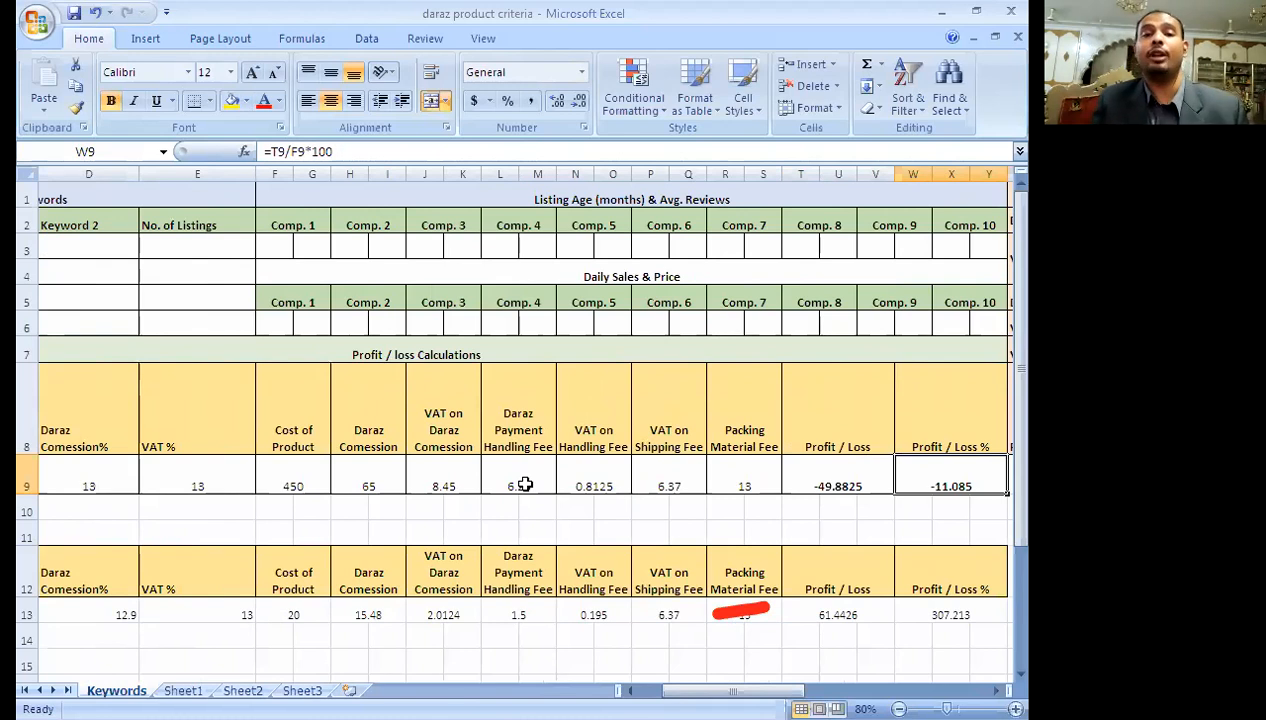
key(Left)
key(Left)
key(Left)
key(Left)
key(Left)
key(Left)
key(Left)
key(Left)
key(Left)
key(Left)
key(Left)
key(Left)
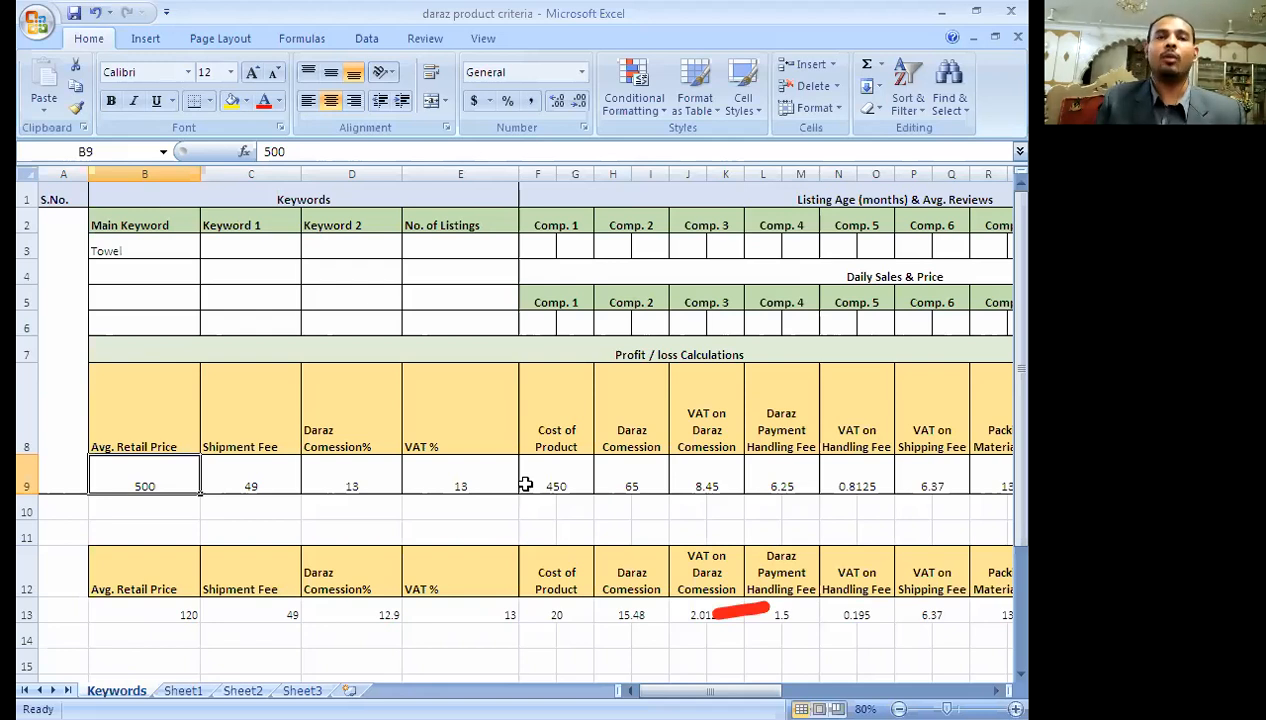
text(150)
key(Tab)
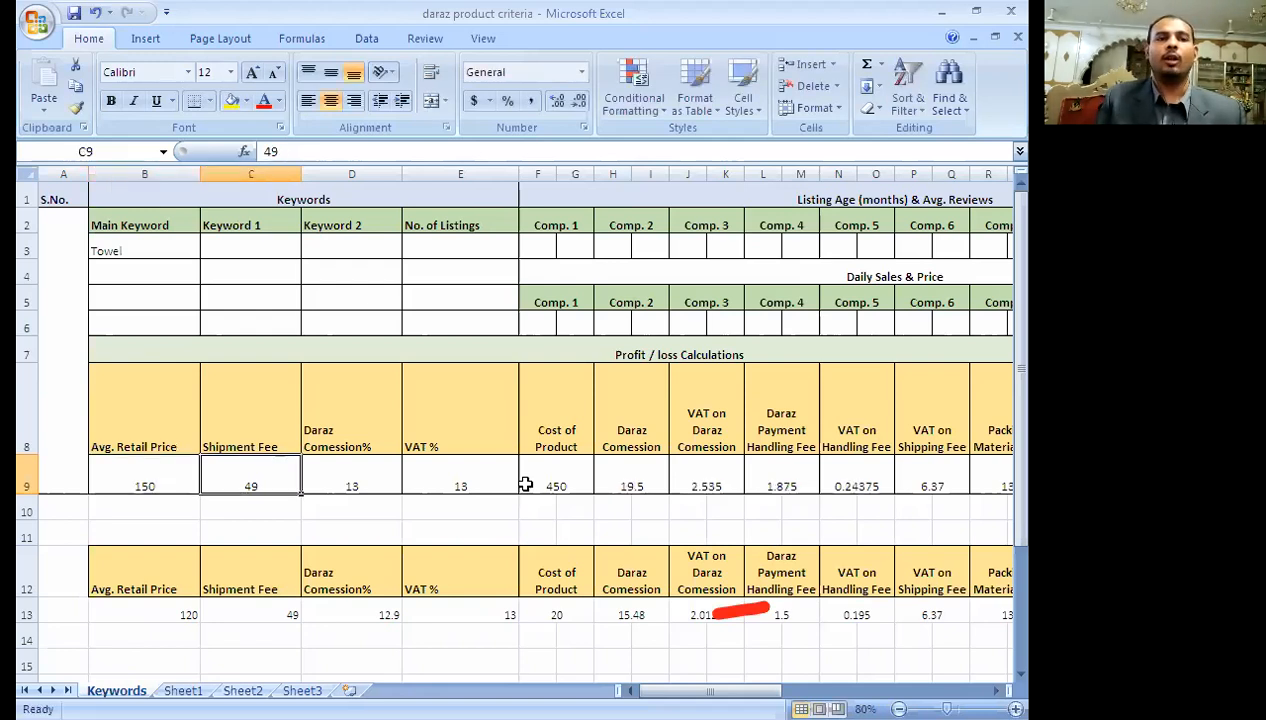
key(Left)
text(500)
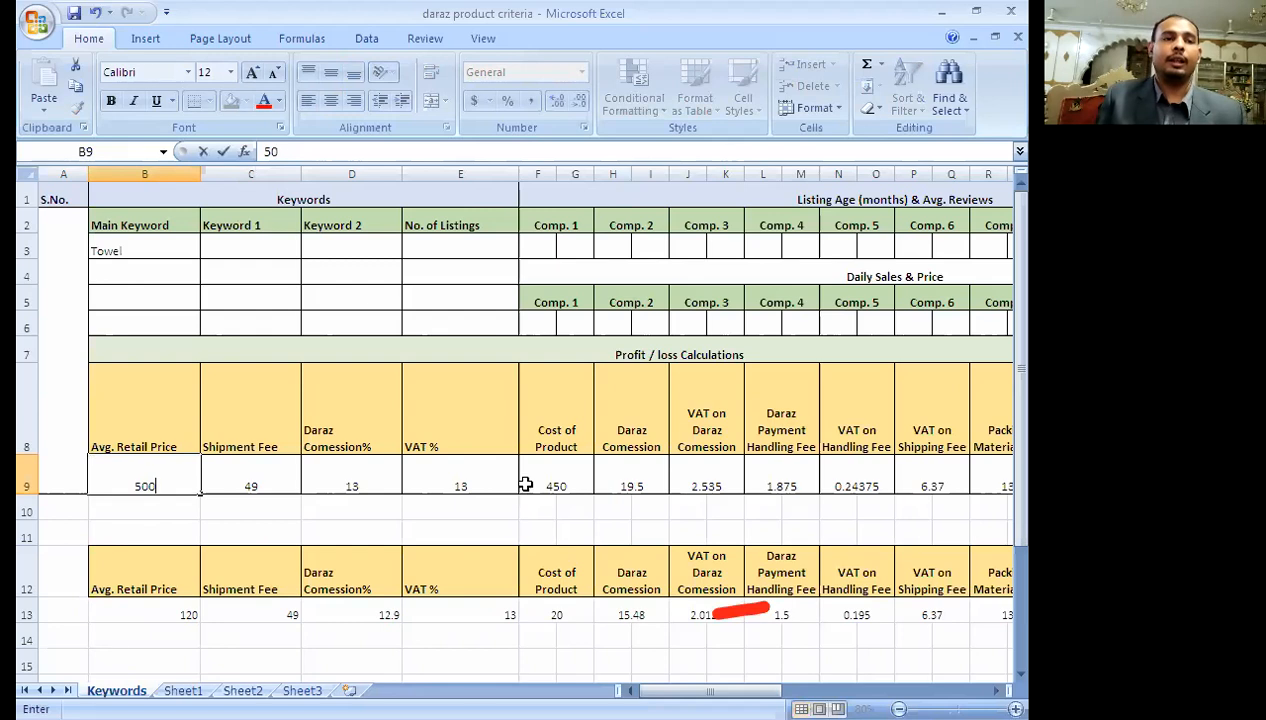
key(Tab)
- Set the Cost of Product in F9 to 150
key(Tab)
key(Tab)
key(Tab)
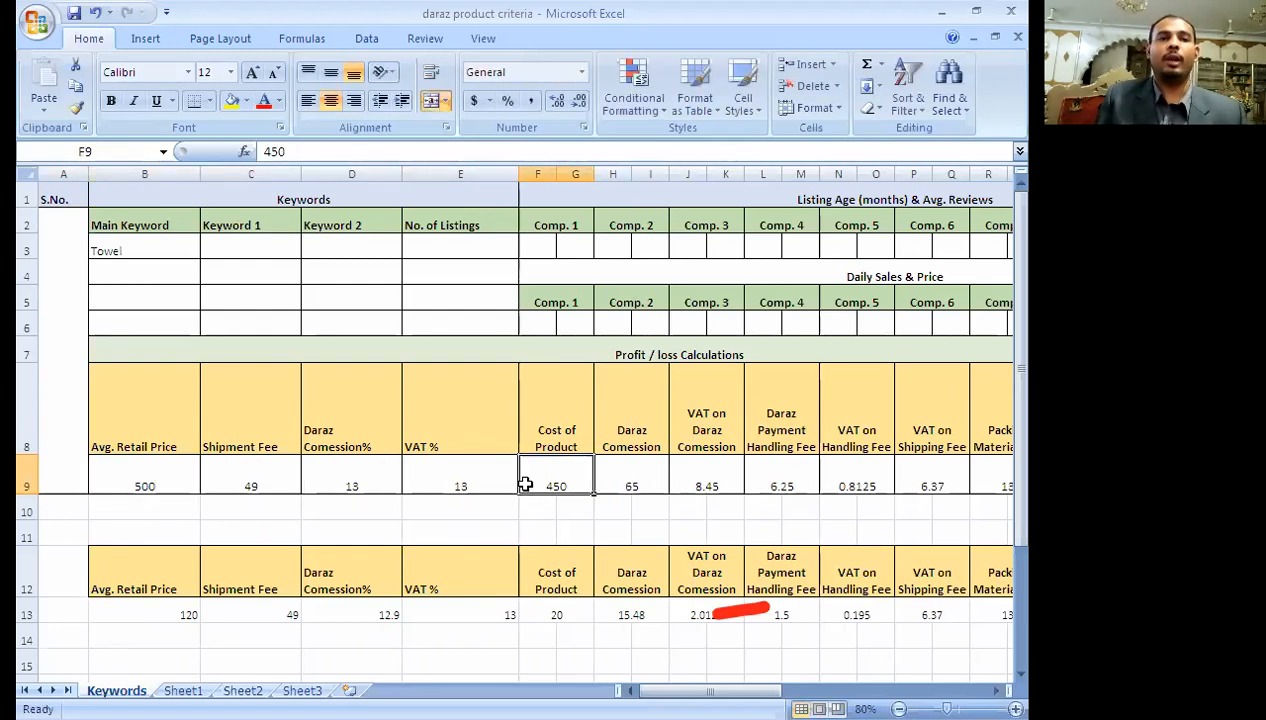
text(150)
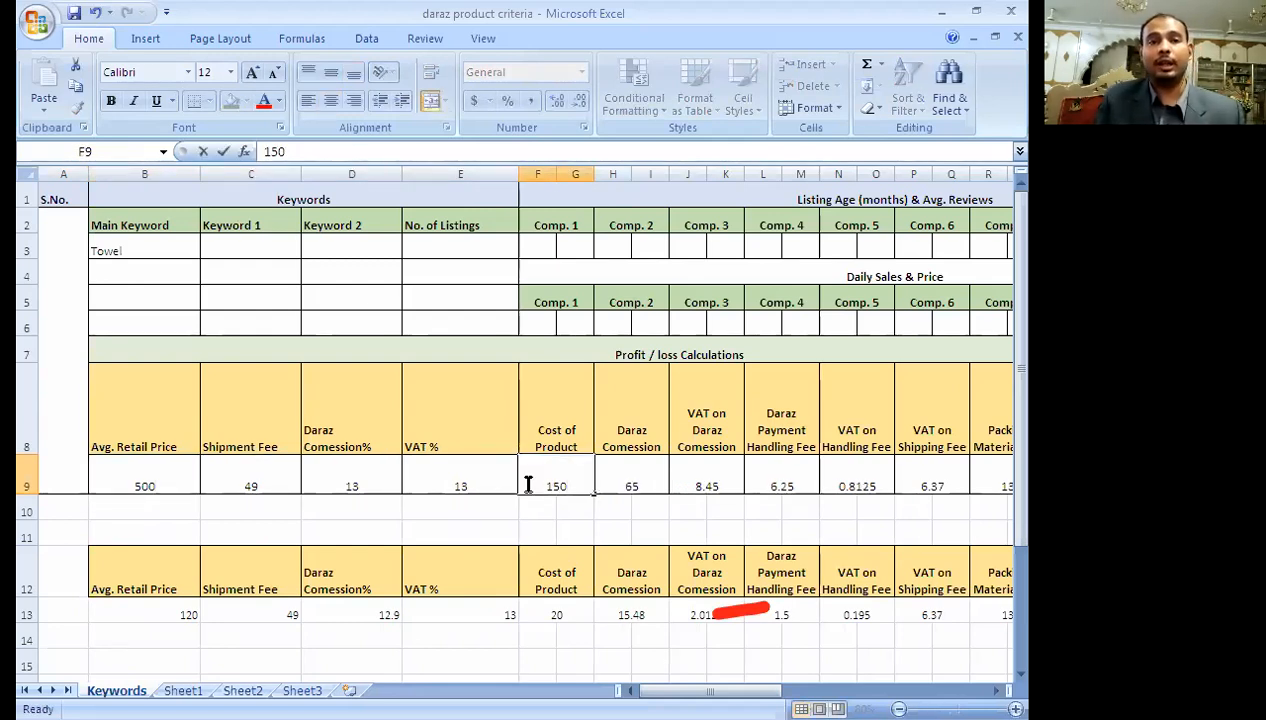
key(Left)
- Check the recalculated fees and Profit / Loss in row 9 for the lower product cost
key(Right)
key(Right)
key(Right)
key(Right)
key(Right)
key(Right)
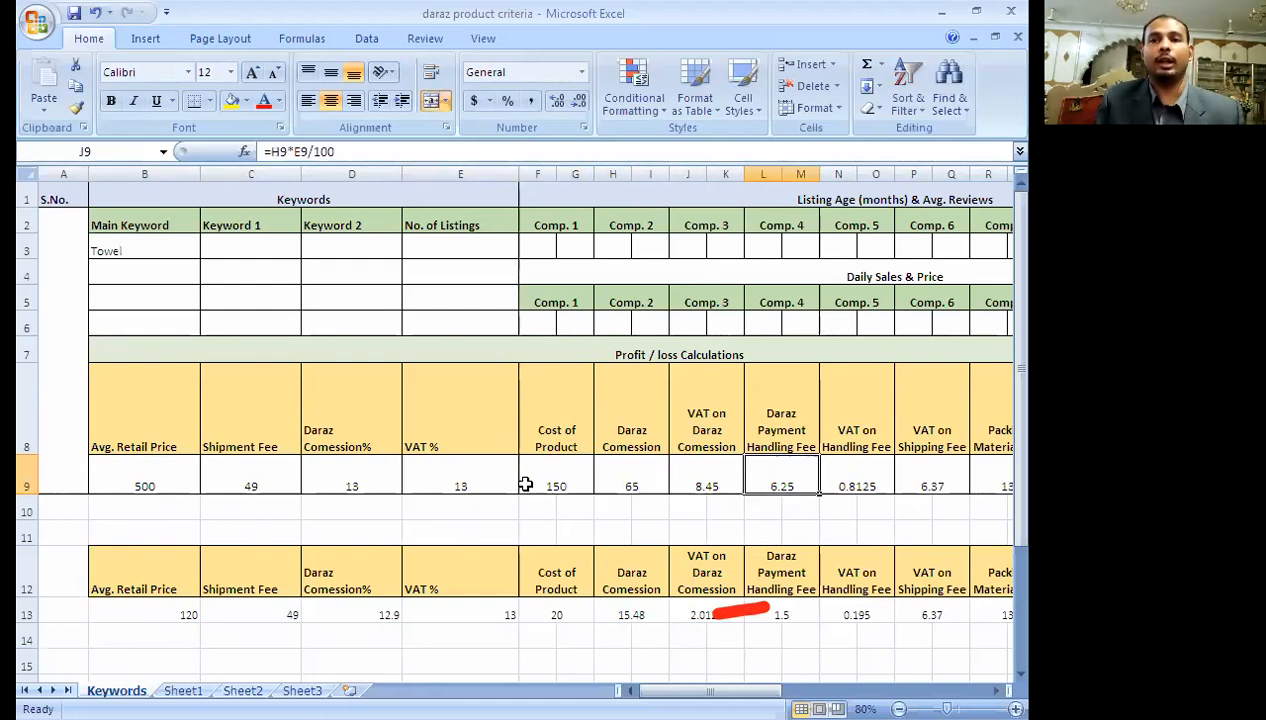
key(Right)
key(Right)
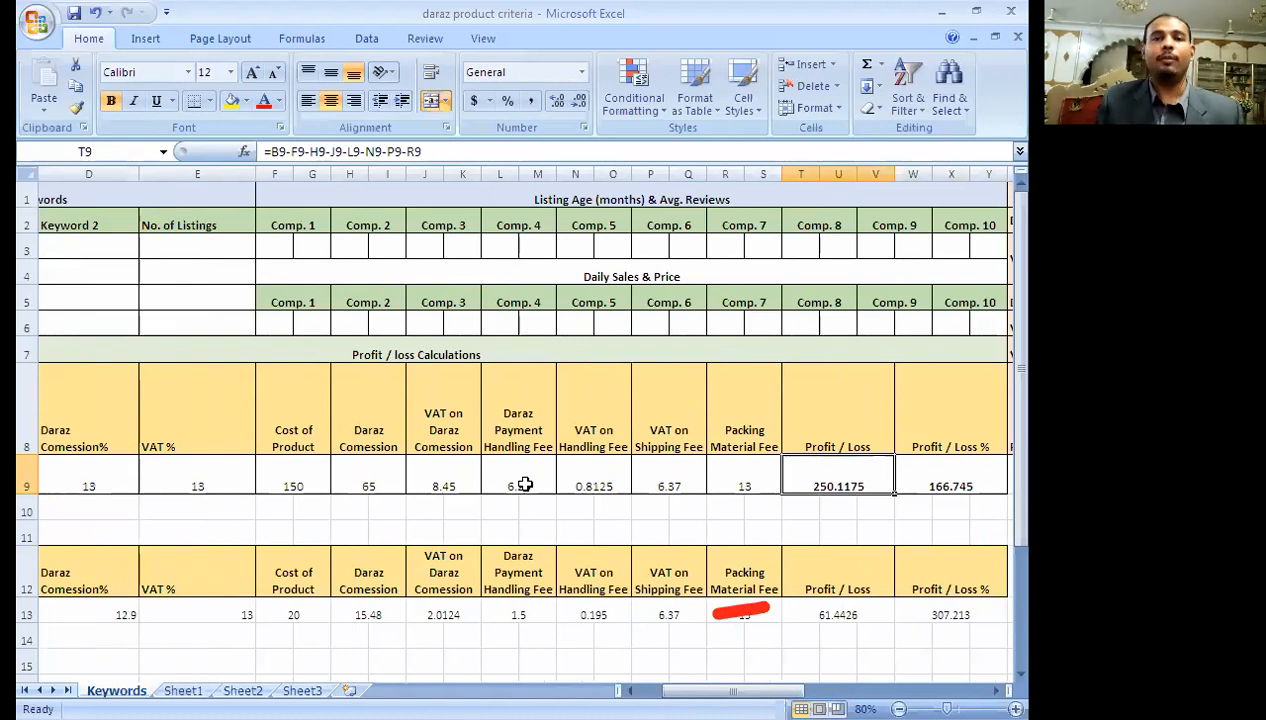
- Review all of row 9 from the Avg. Retail Price across to the Profit / Loss %
key(Left)
key(Left)
key(Left)
key(Left)
key(Left)
key(Left)
key(Left)
key(Left)
key(Left)
key(Left)
key(Left)
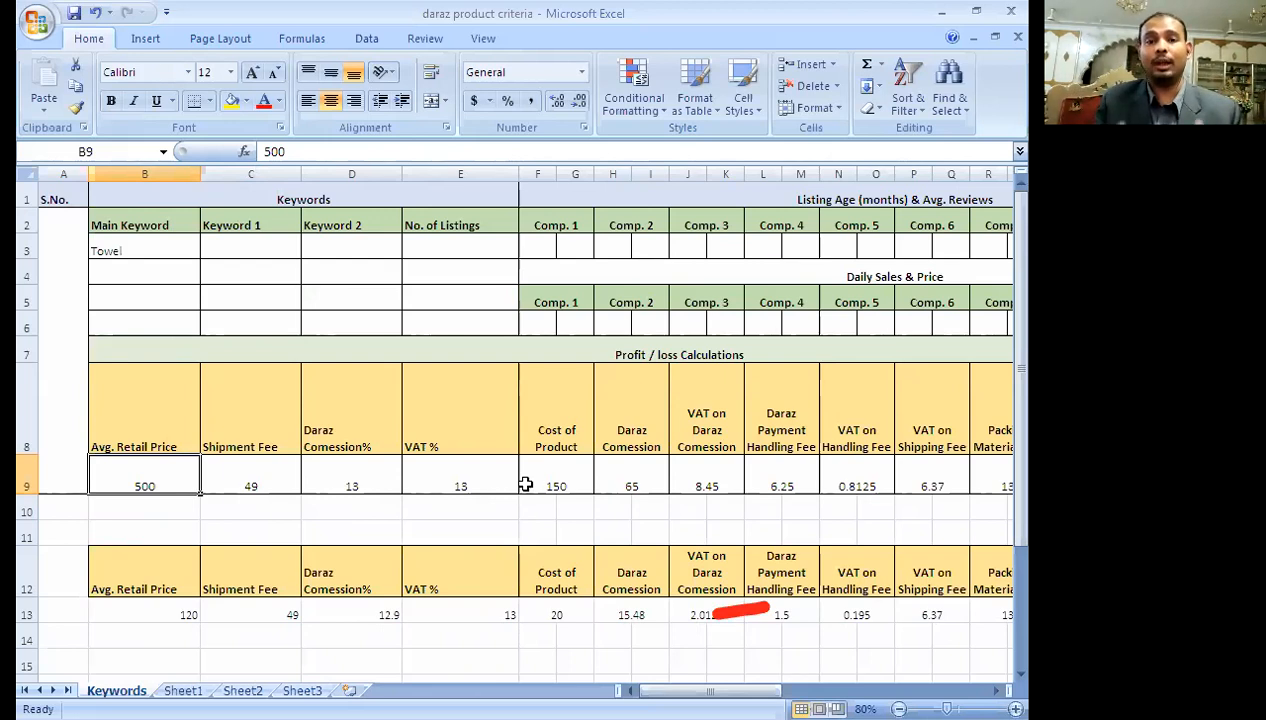
key(Right)
key(Right)
key(Right)
key(Right)
key(Right)
key(Right)
key(Right)
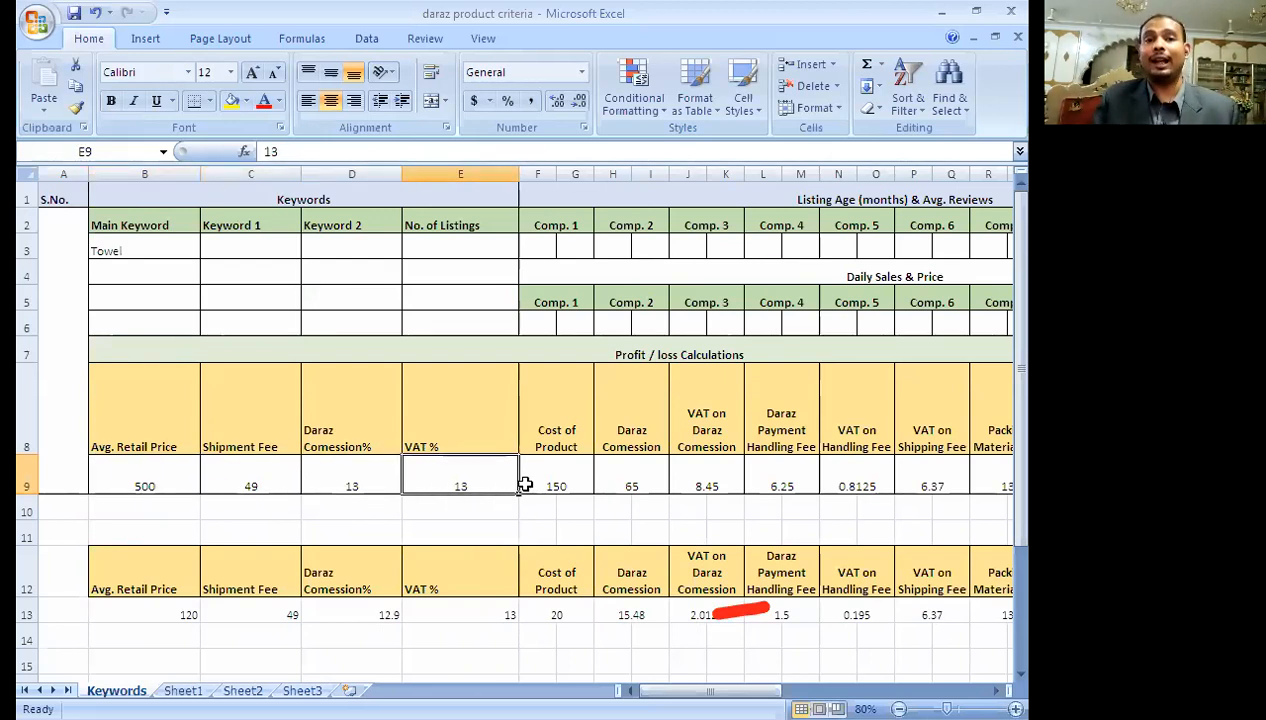
key(Right)
key(Right)
key(Right)
key(Right)
key(Right)
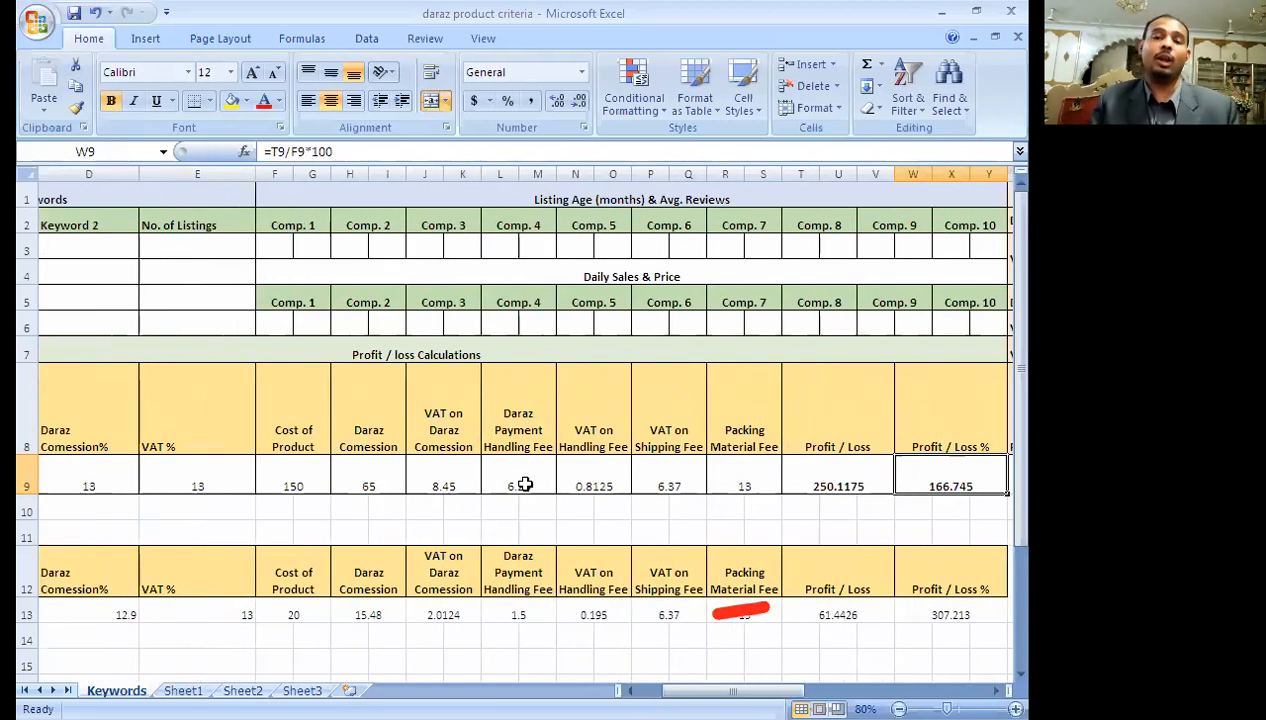